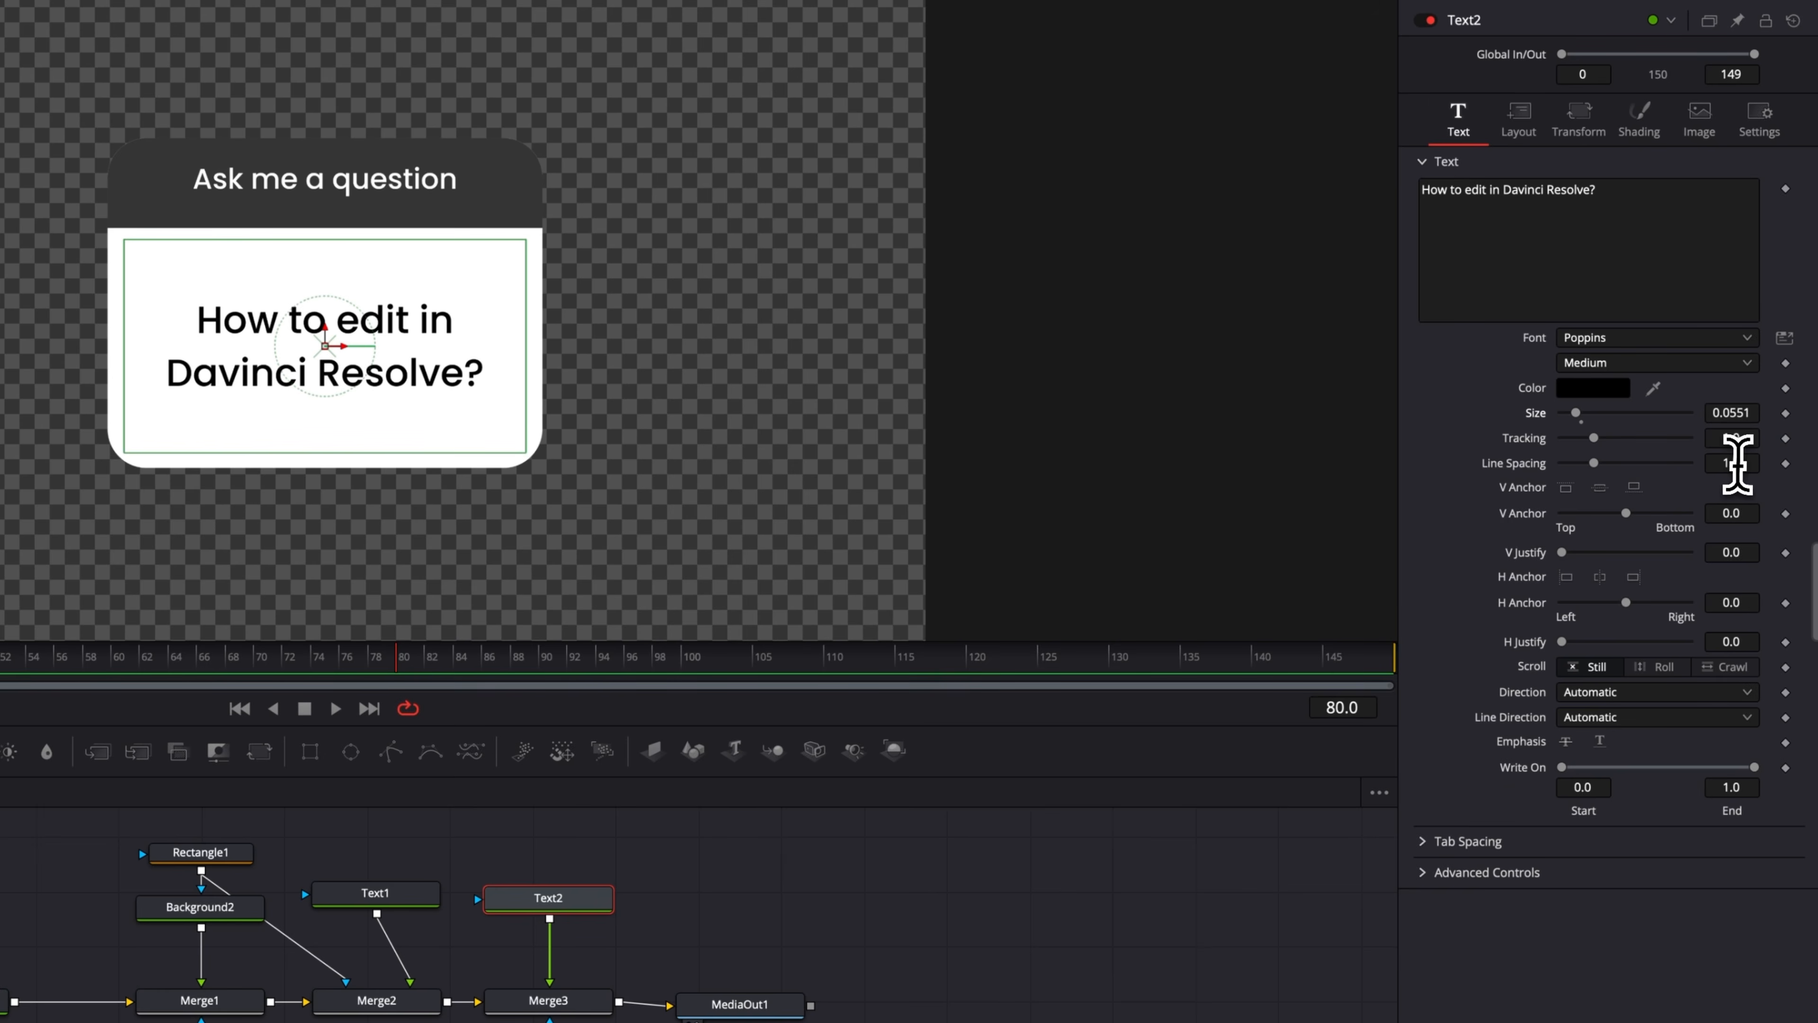
{"action": "left_click_drag", "start_coordinate": [1738, 465], "coordinate": [1717, 465]}
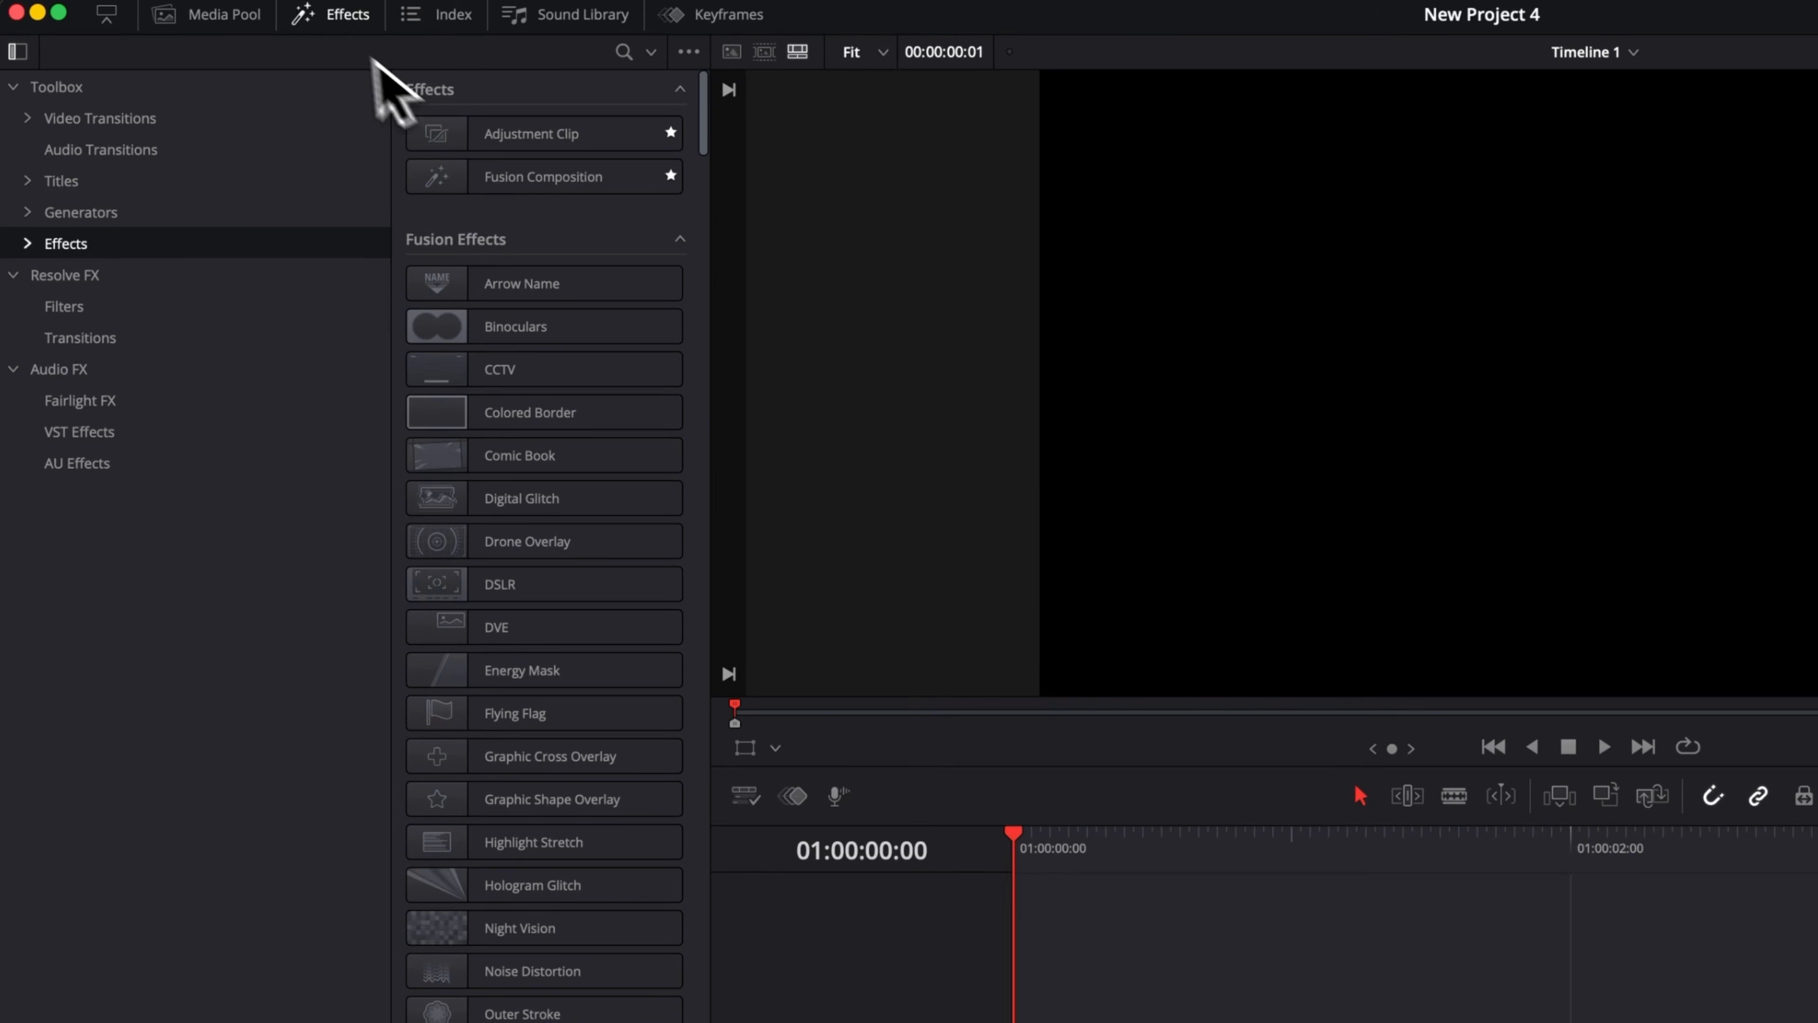
Add a Fusion Composition clip to the timeline's Video 1 track and open it in the Fusion page.
{"action": "left_click", "coordinate": [559, 176]}
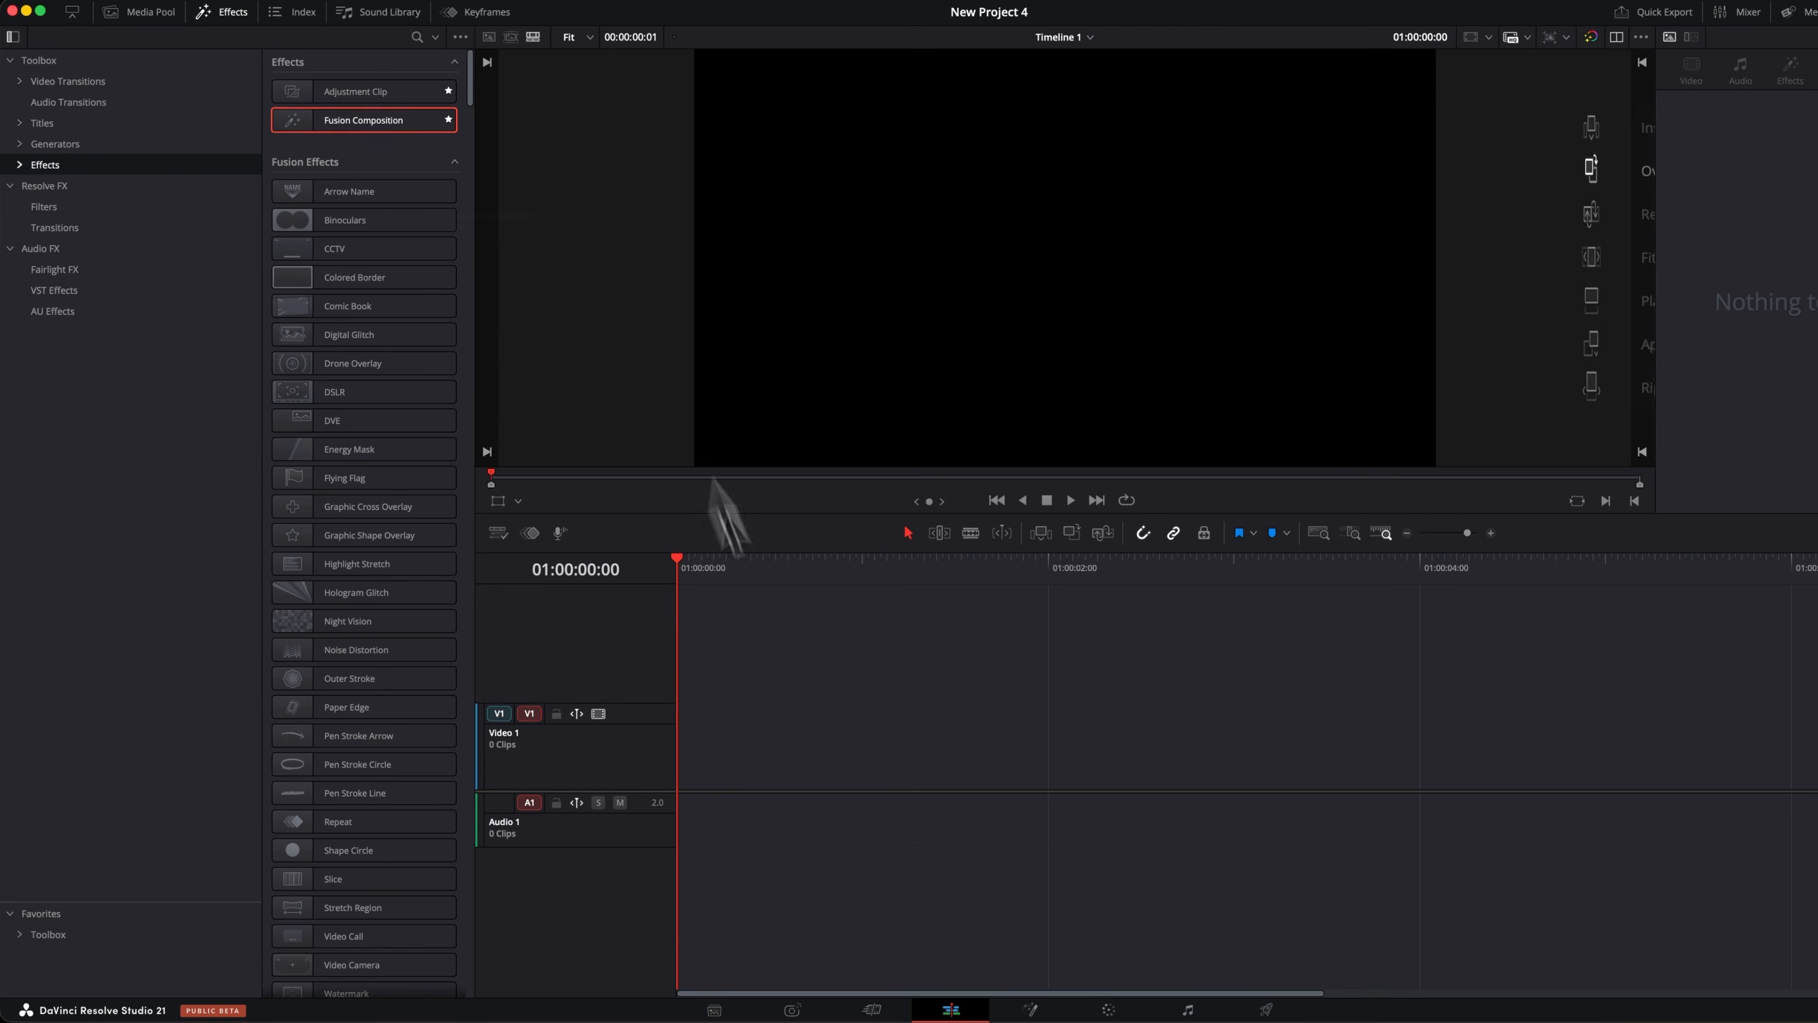
{"action": "left_click_drag", "start_coordinate": [713, 481], "coordinate": [731, 801]}
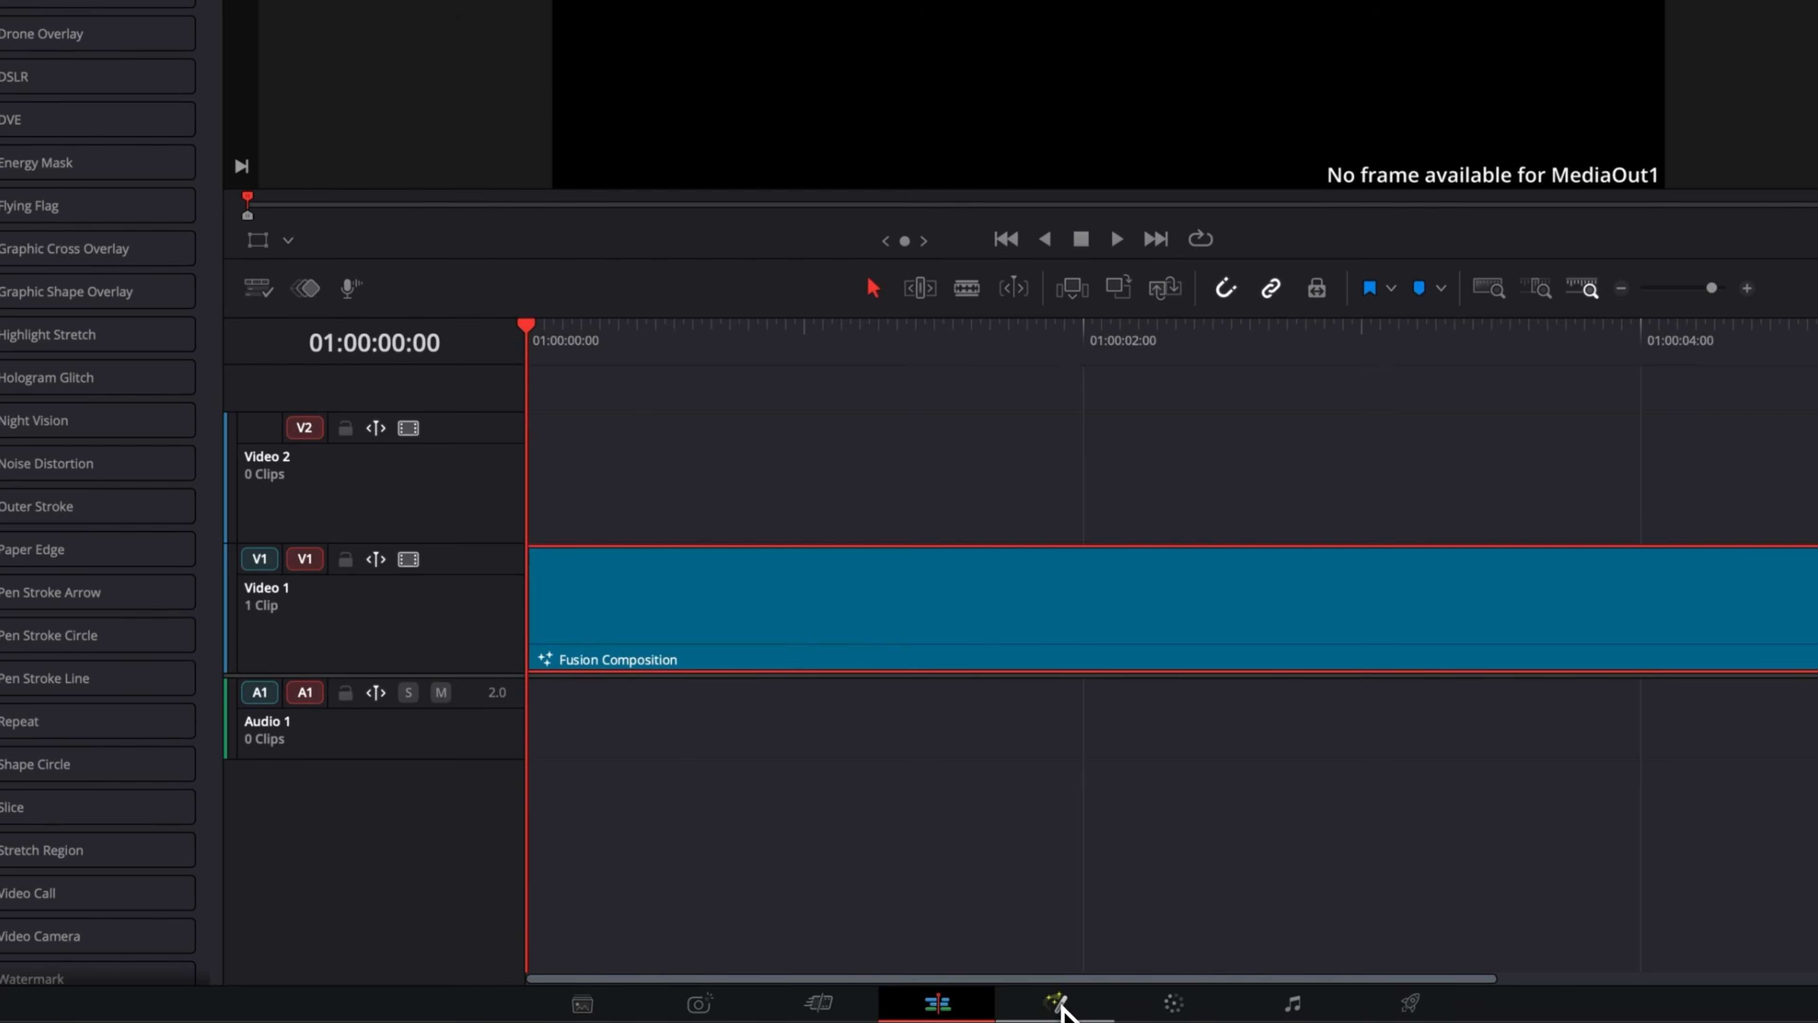
{"action": "left_click", "coordinate": [1057, 1003]}
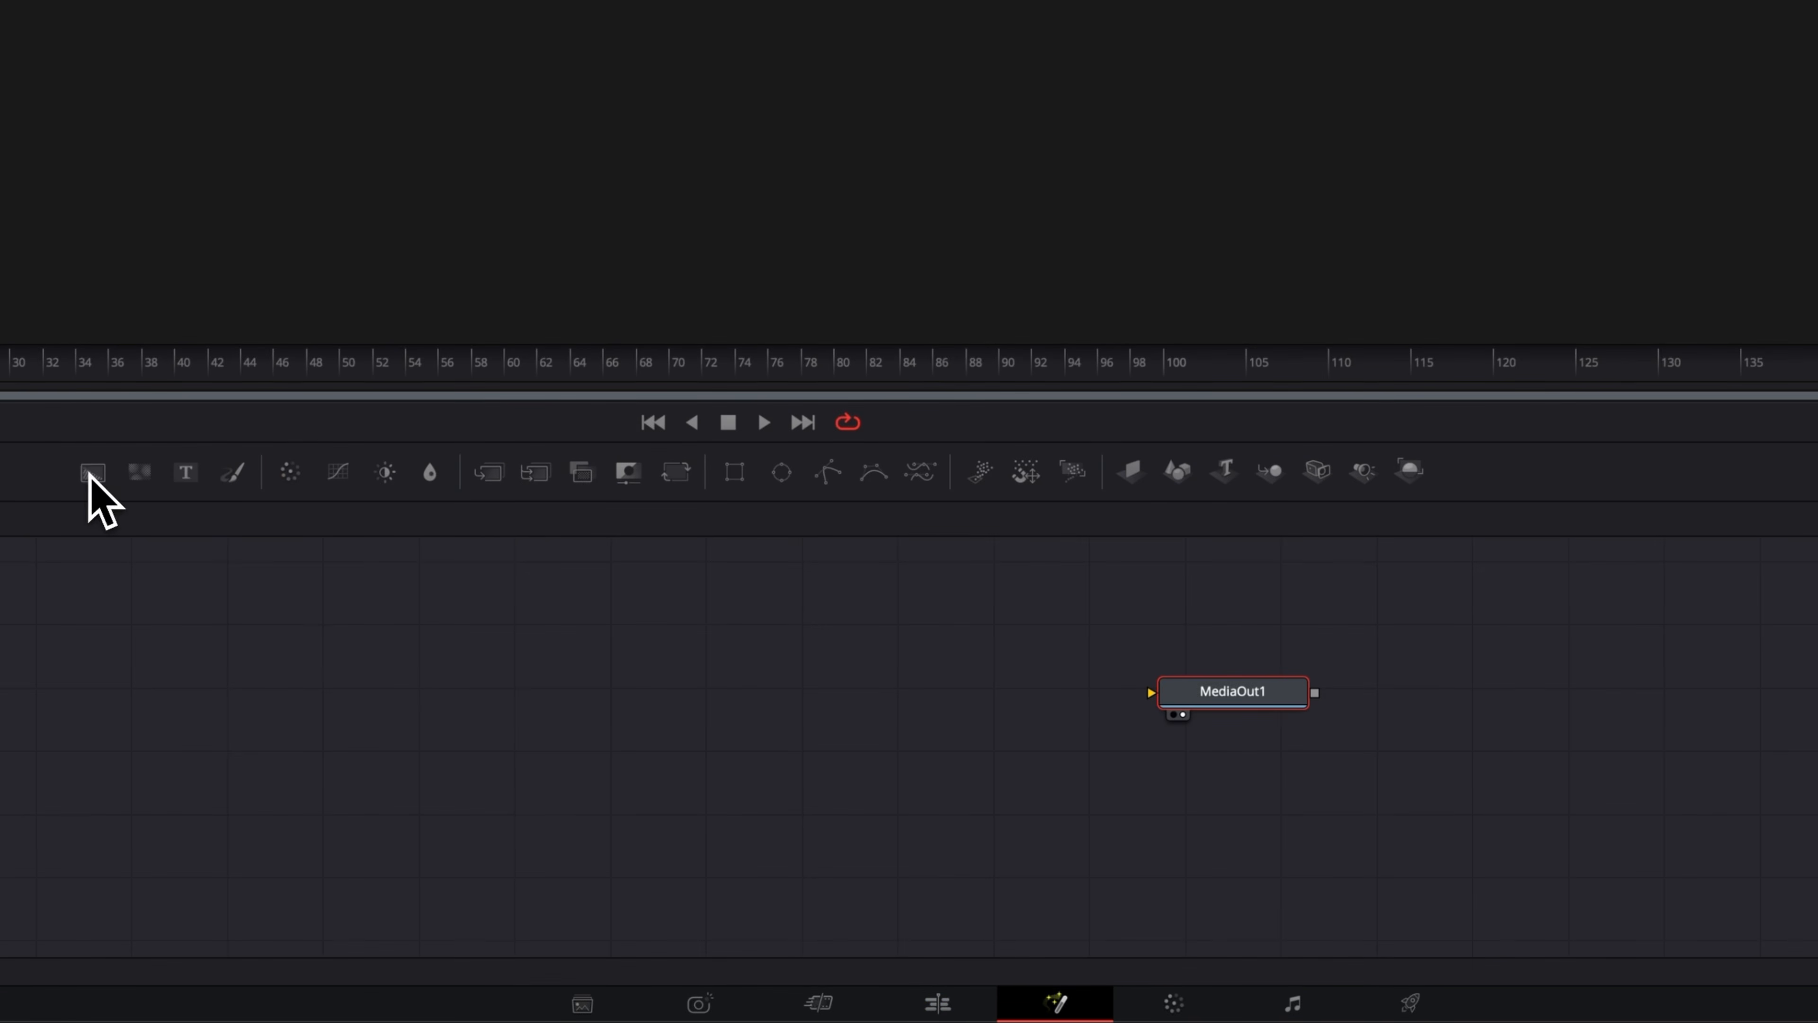
Add a Background node linked to MediaOut1 and make it fully transparent with alpha 0.
{"action": "left_click_drag", "start_coordinate": [92, 473], "coordinate": [321, 716]}
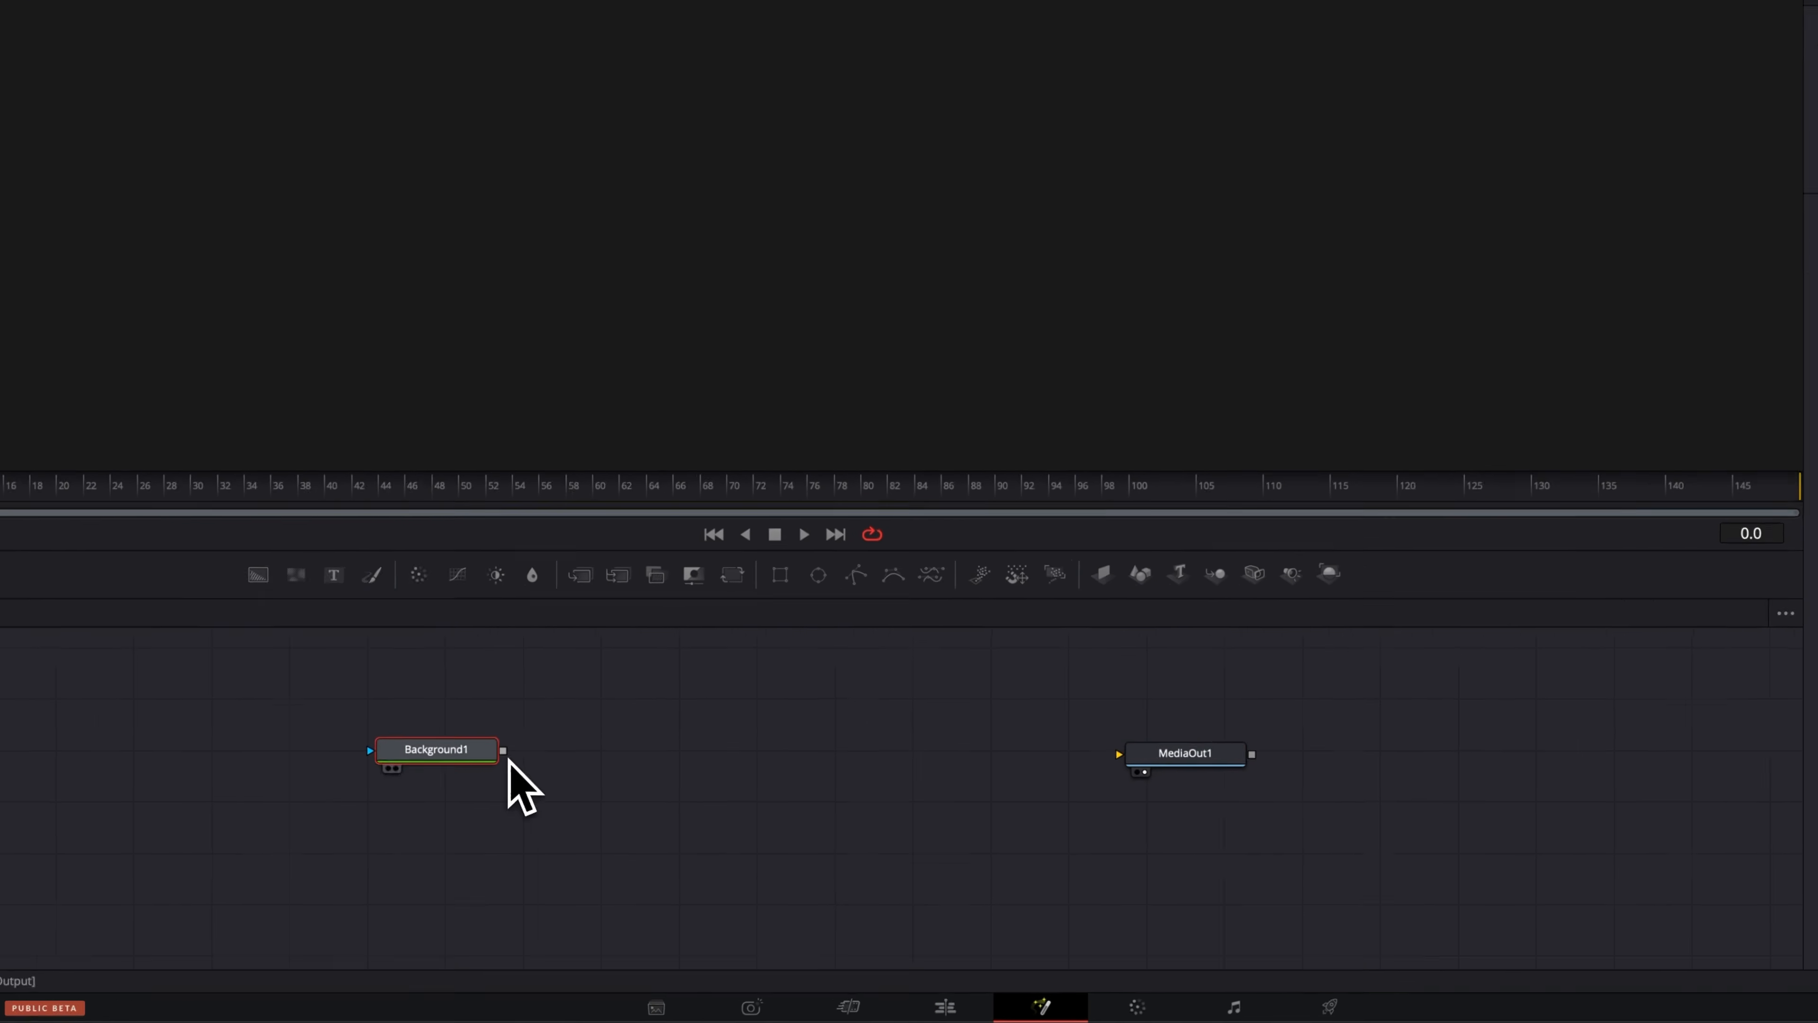
{"action": "left_click_drag", "start_coordinate": [503, 750], "coordinate": [1100, 806]}
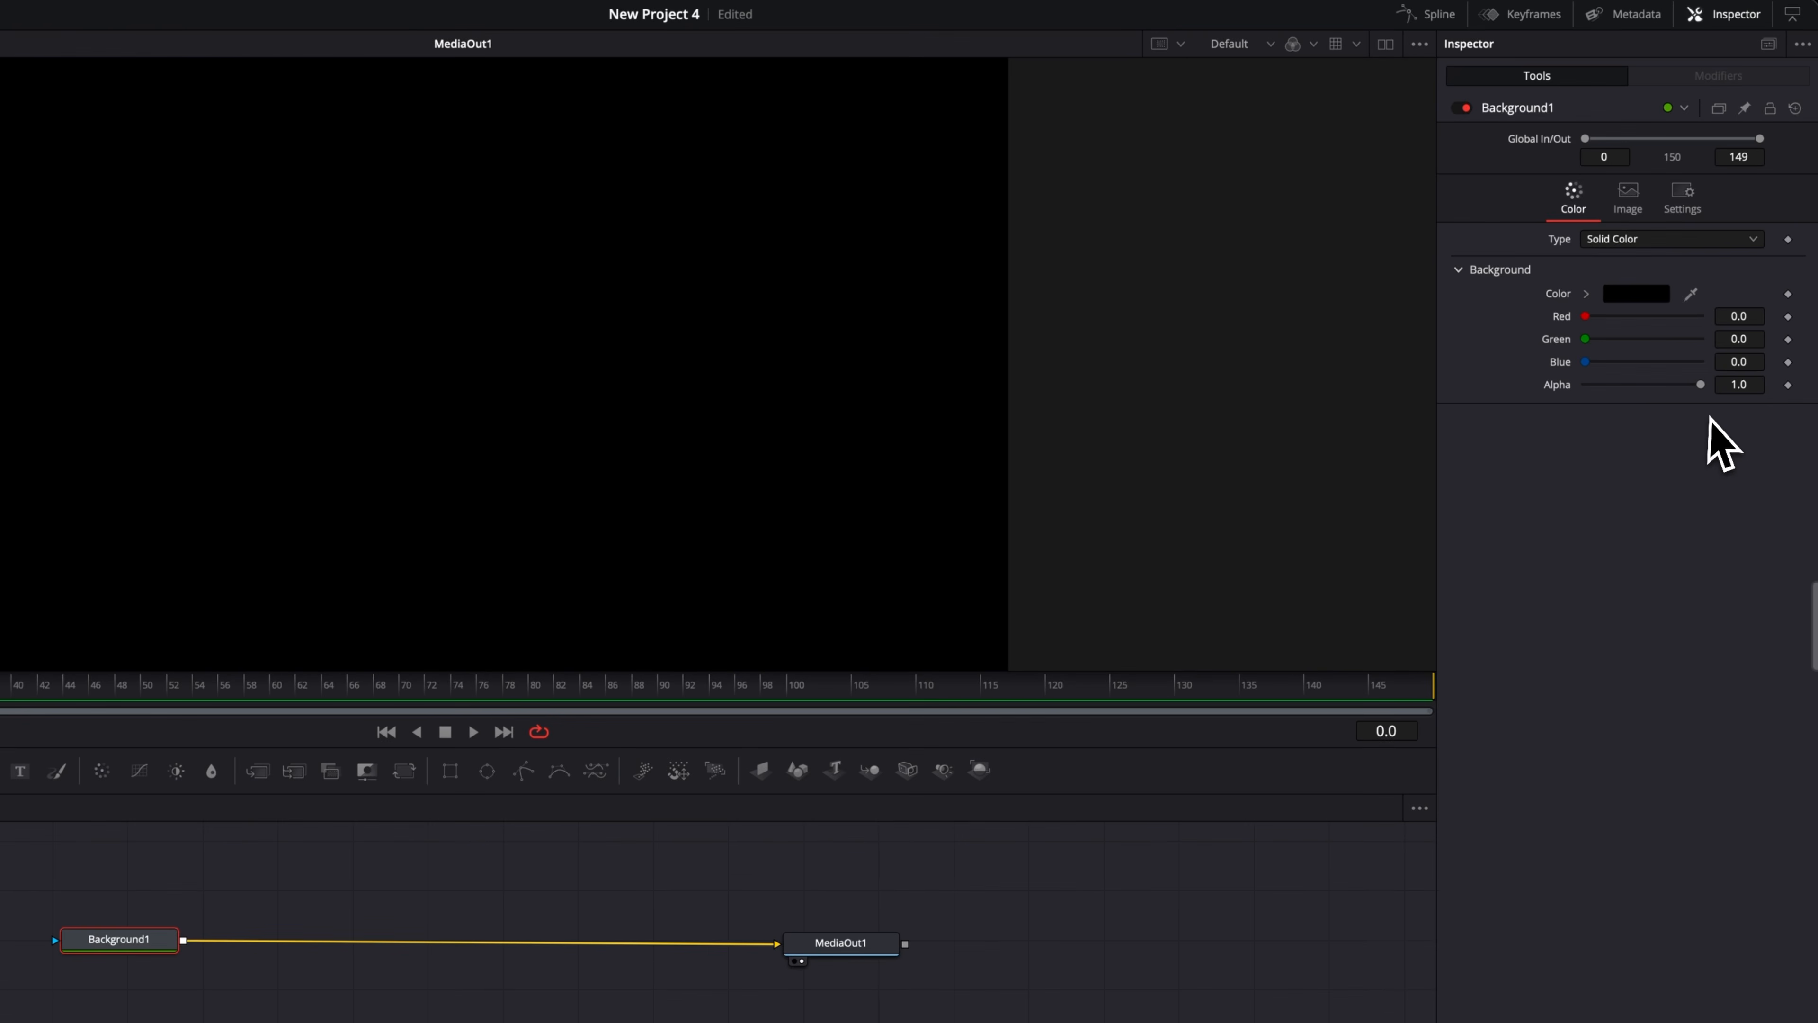
{"action": "left_click_drag", "start_coordinate": [1702, 387], "coordinate": [1583, 388]}
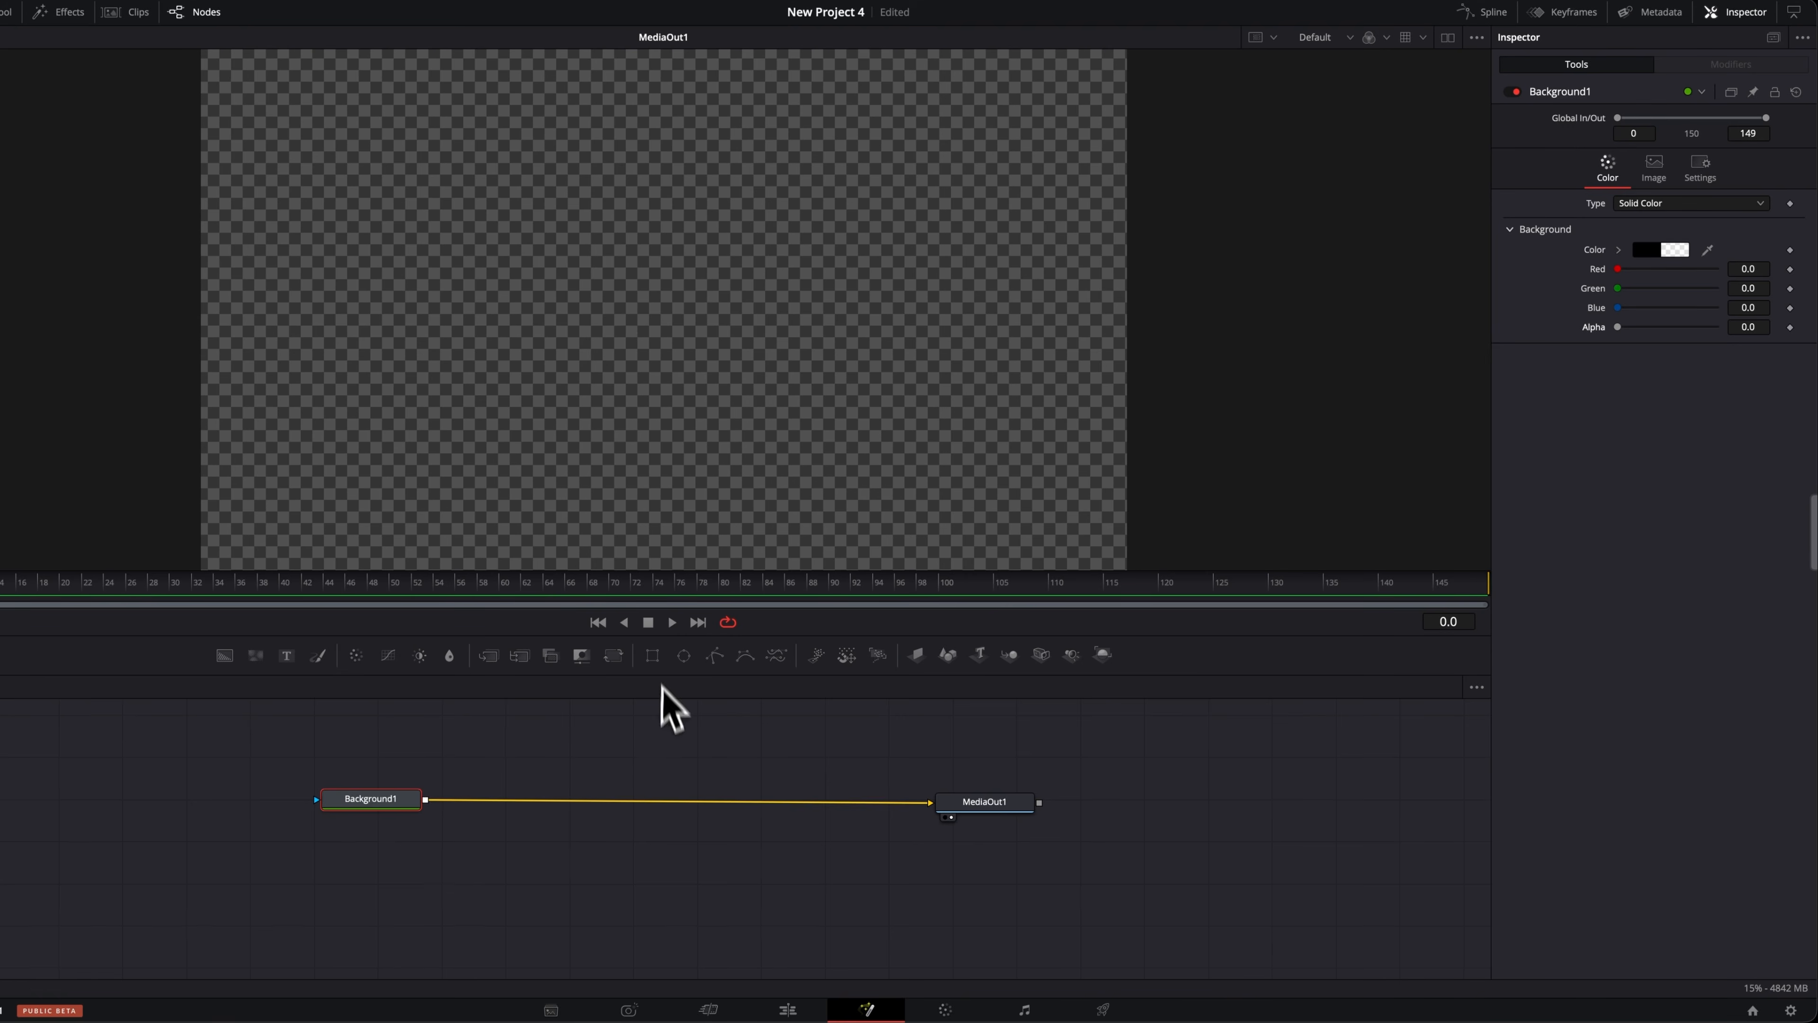
{"action": "scroll", "coordinate": [673, 745], "scroll_direction": "up", "scroll_amount": 2}
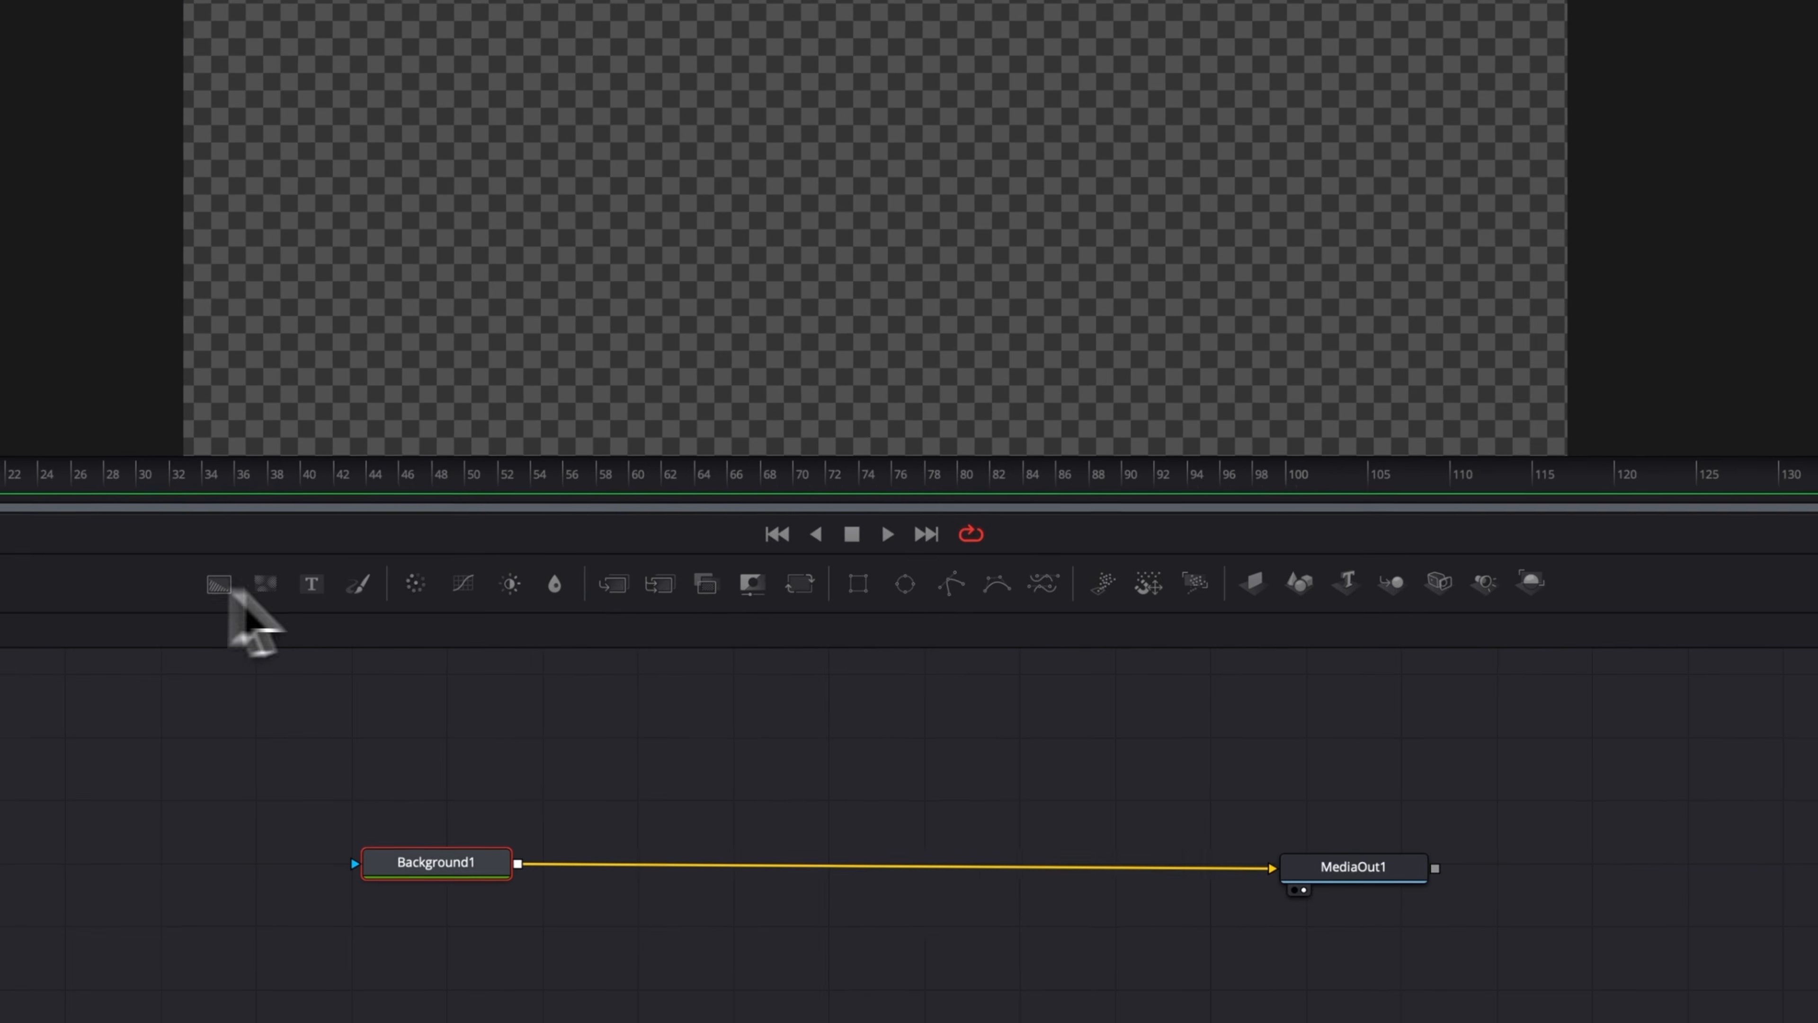
Add a second Background node and merge it over Background1 through a Merge node.
{"action": "left_click_drag", "start_coordinate": [224, 655], "coordinate": [580, 774]}
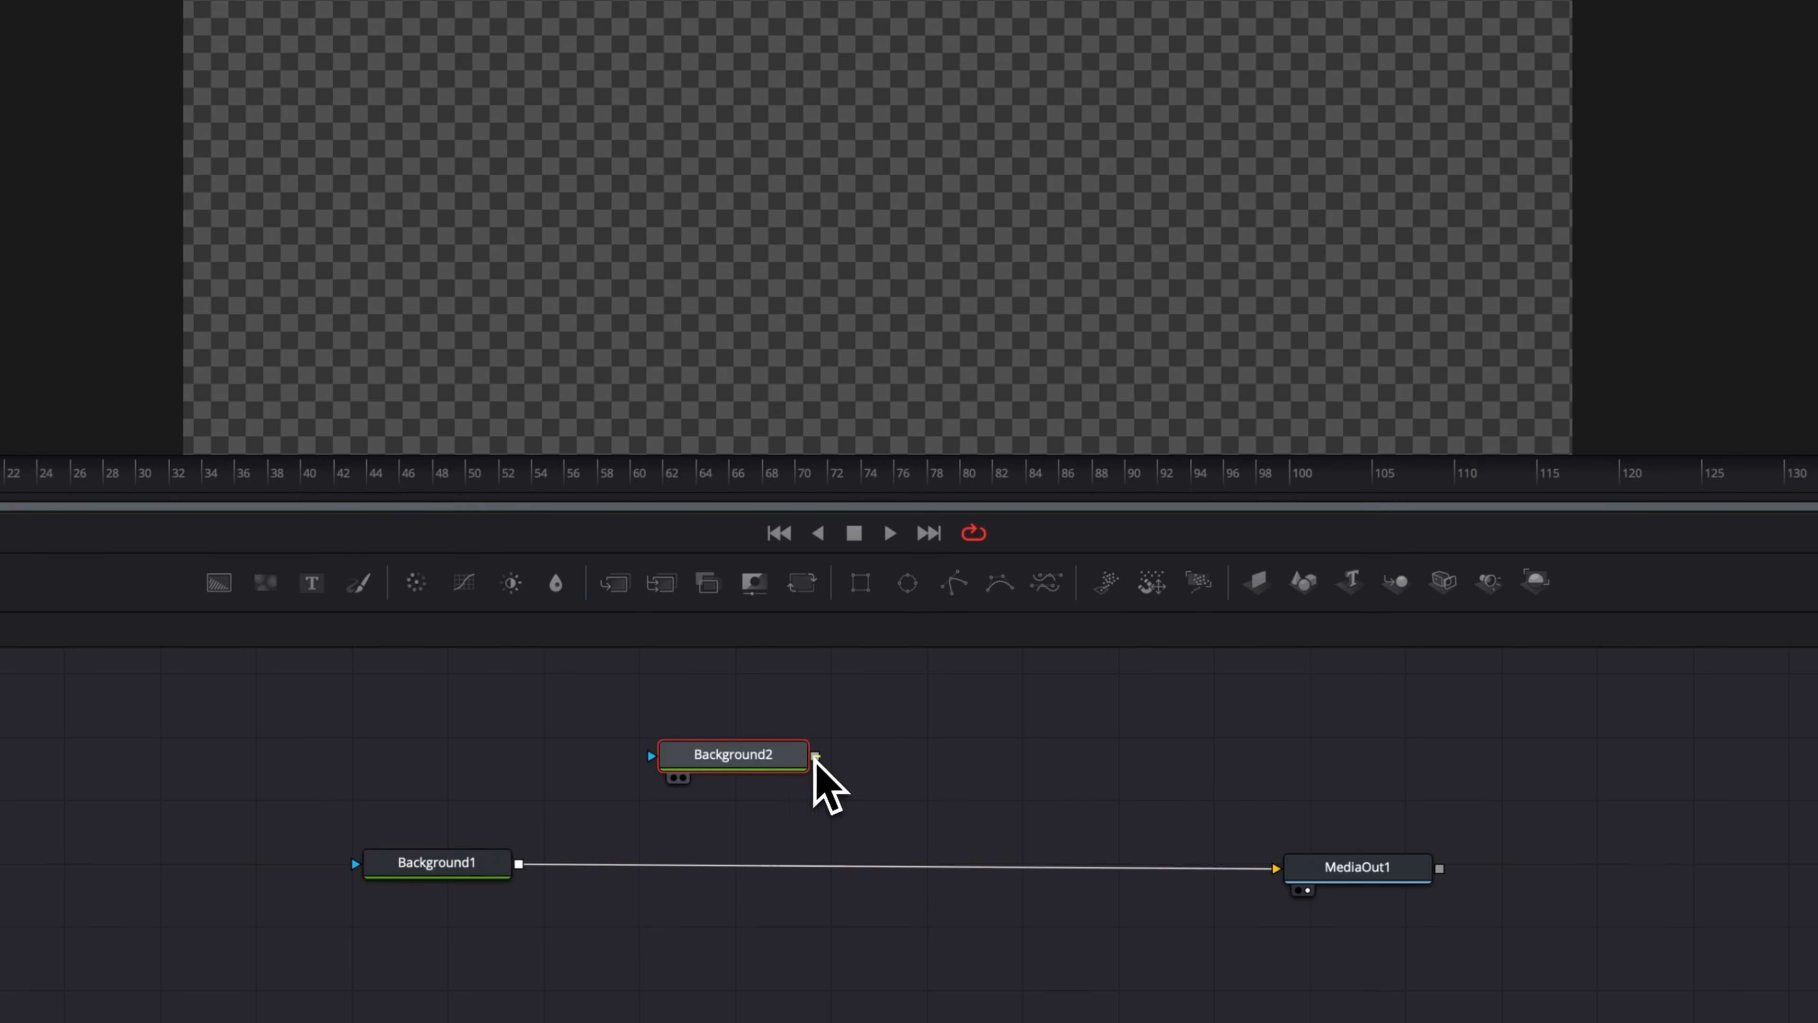
{"action": "left_click_drag", "start_coordinate": [814, 756], "coordinate": [466, 854]}
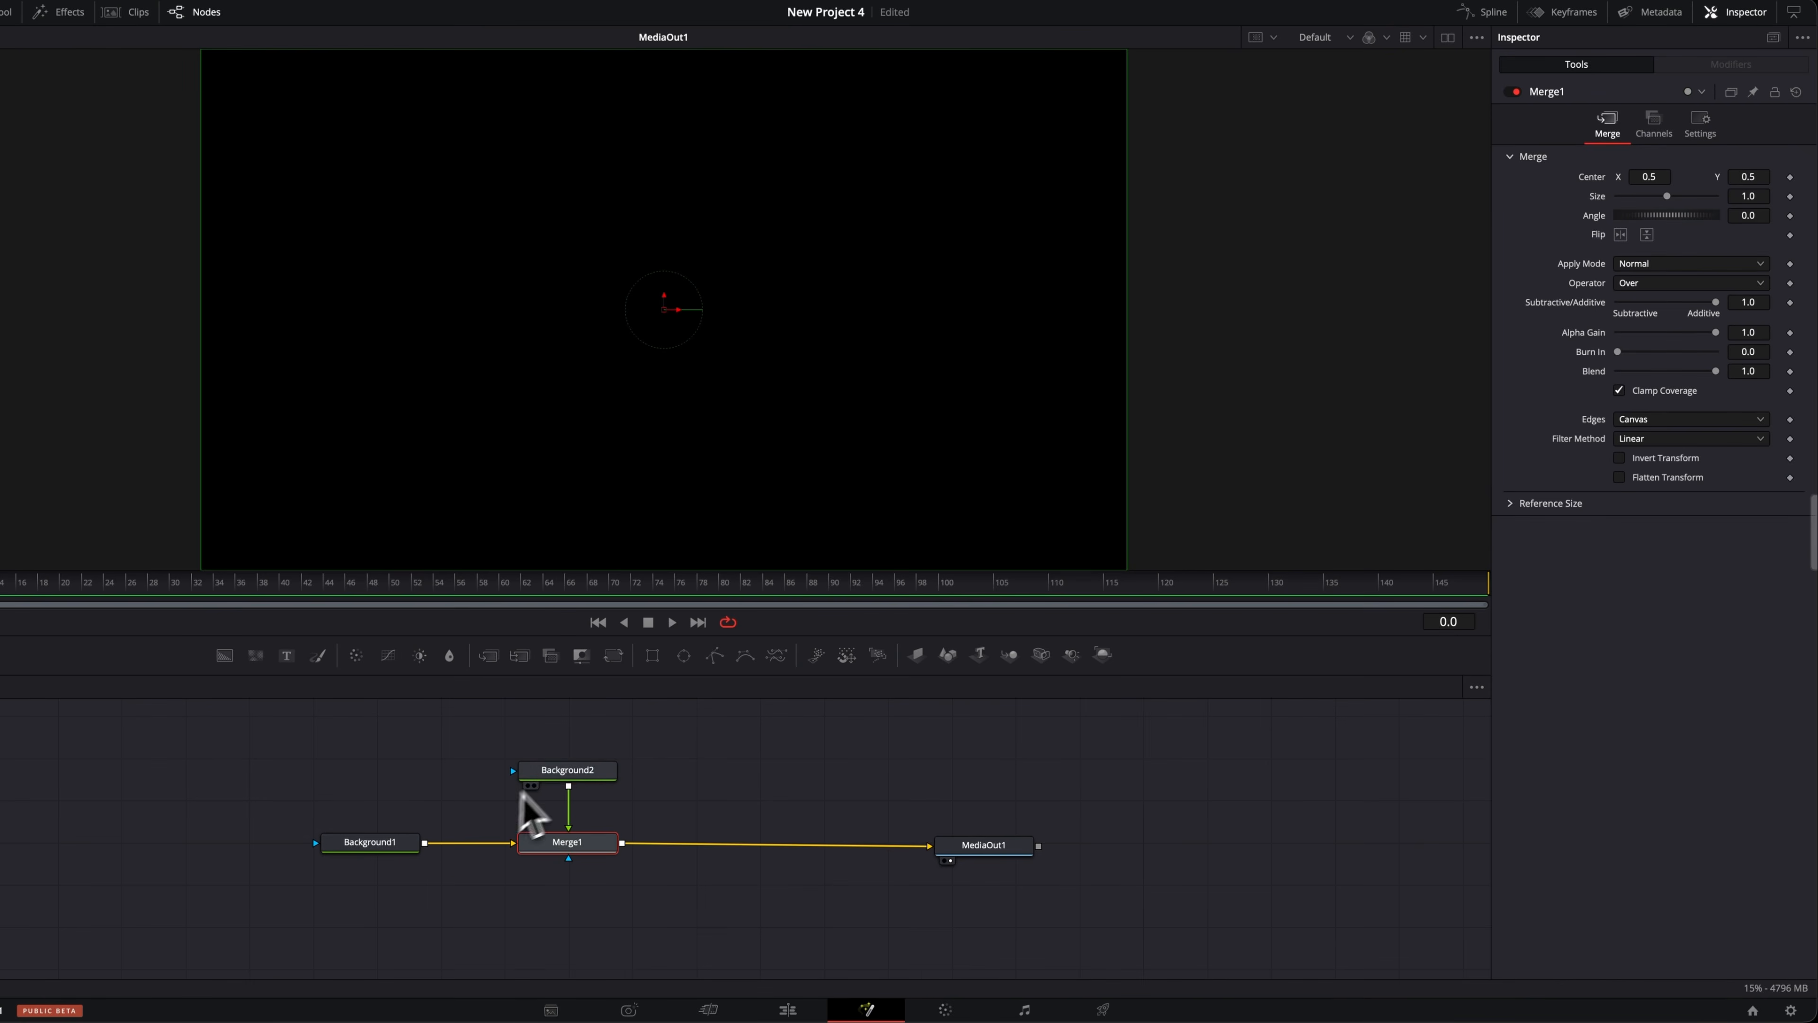
{"action": "left_click", "coordinate": [565, 773]}
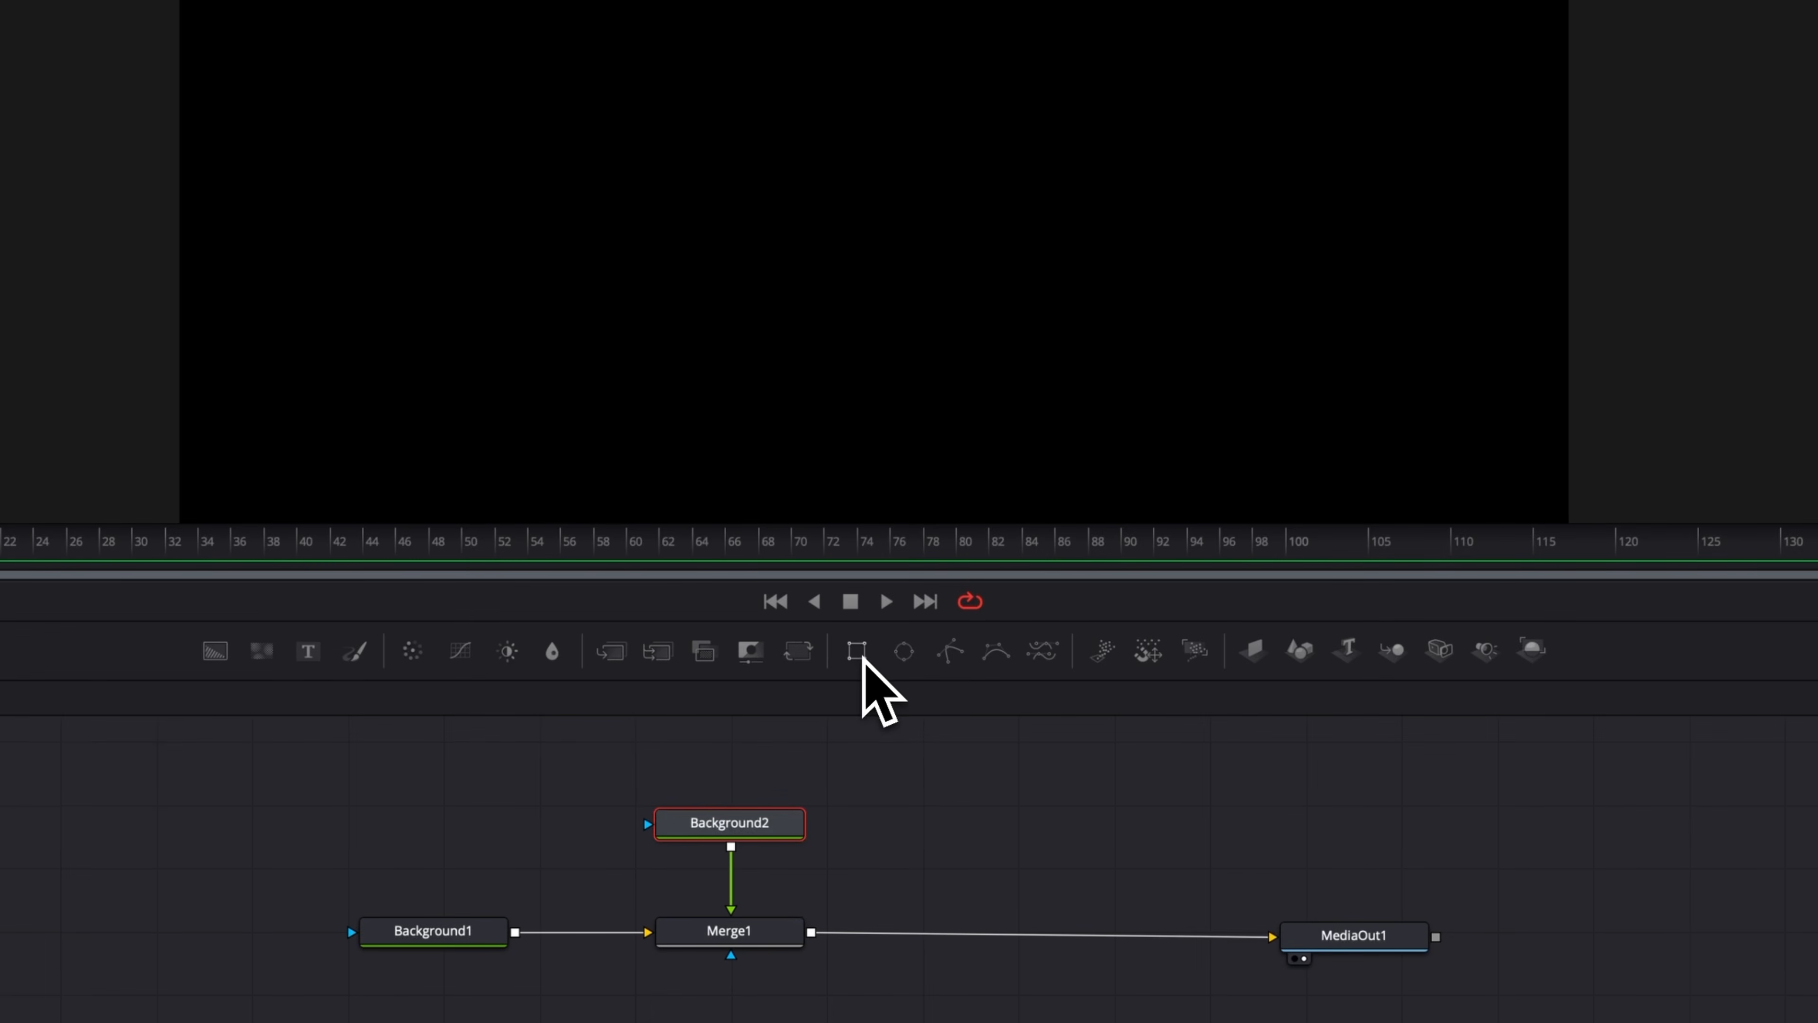
Add a Rectangle mask node and connect it to Background2's mask input.
{"action": "left_click", "coordinate": [859, 653]}
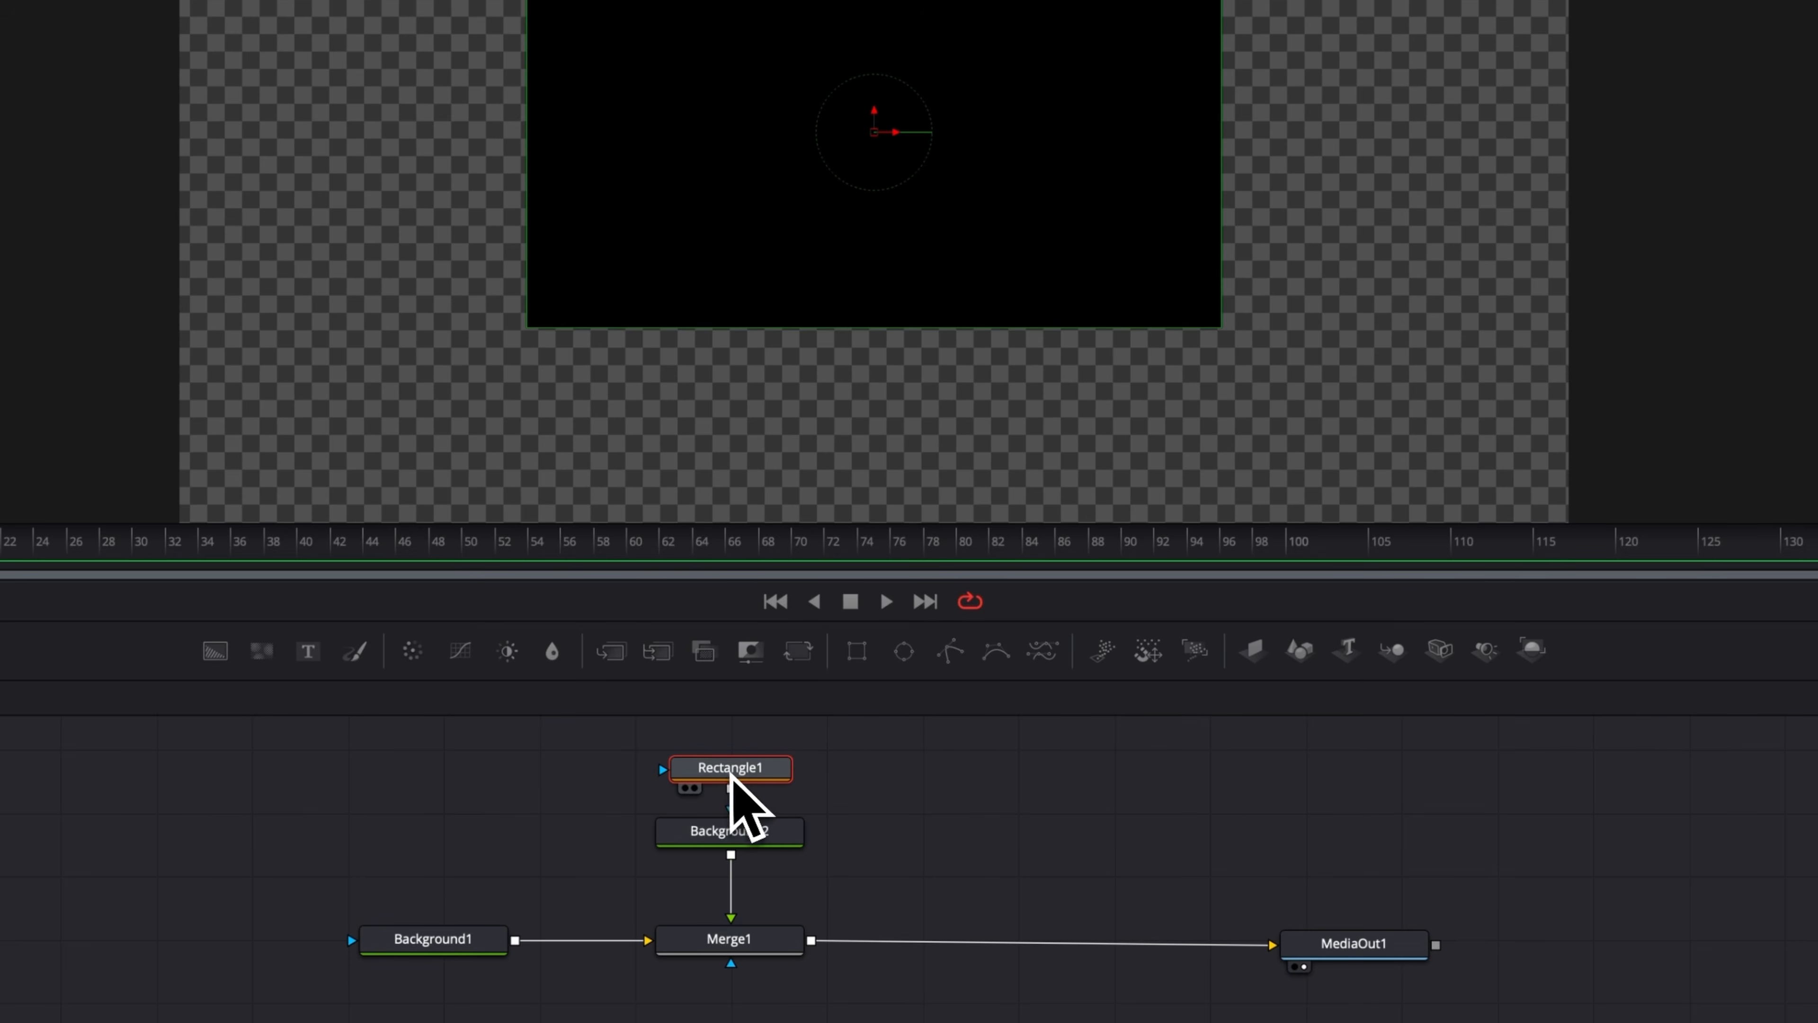
{"action": "left_click_drag", "start_coordinate": [729, 779], "coordinate": [723, 813]}
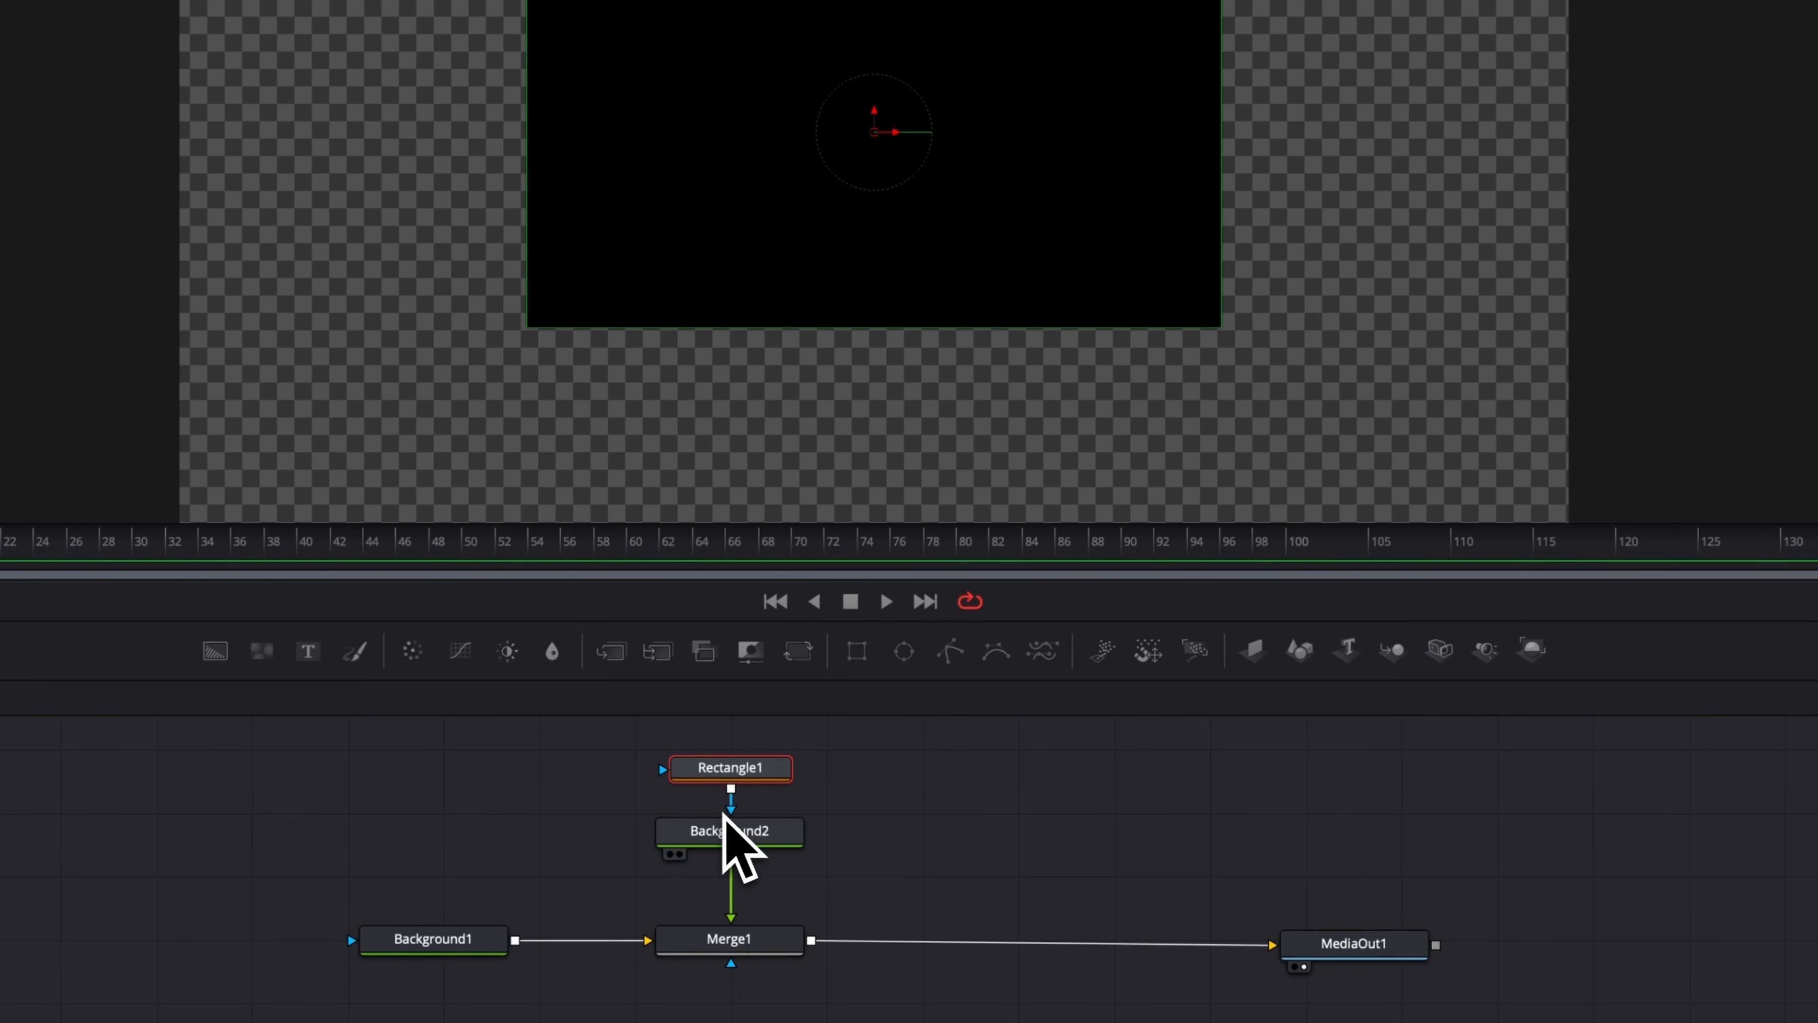
{"action": "left_click", "coordinate": [723, 830]}
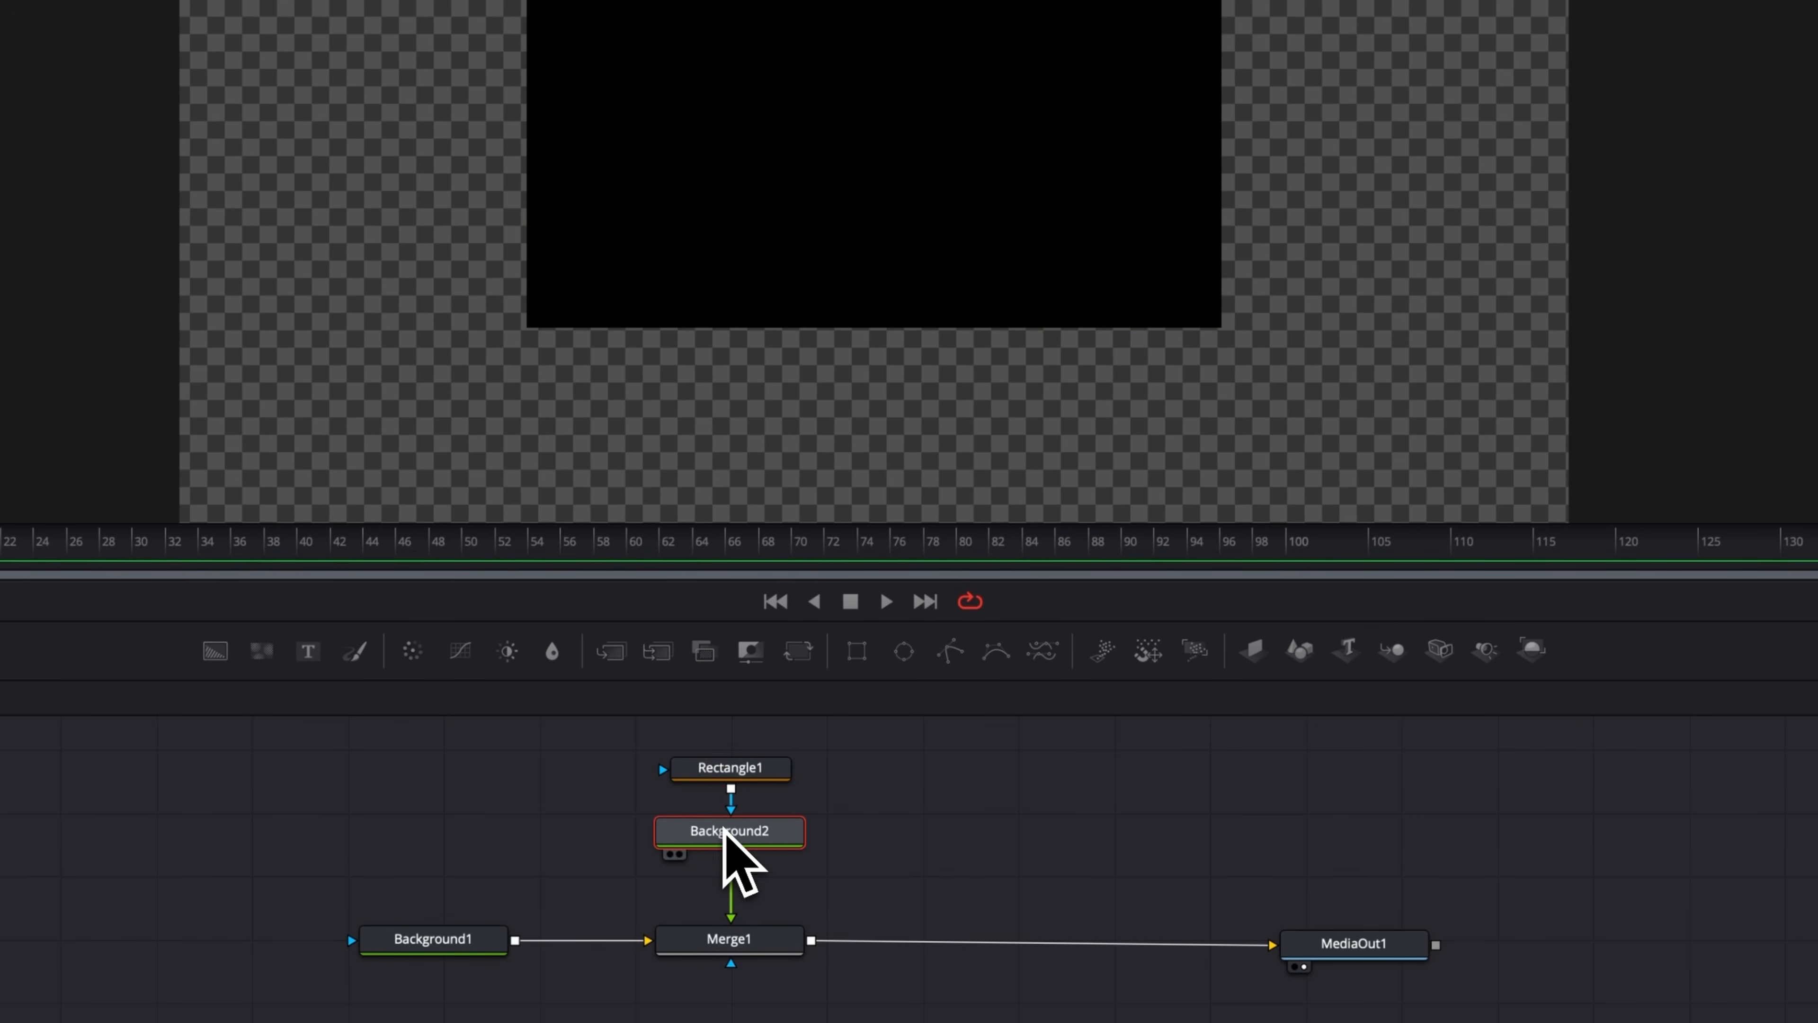
{"action": "left_click", "coordinate": [728, 774]}
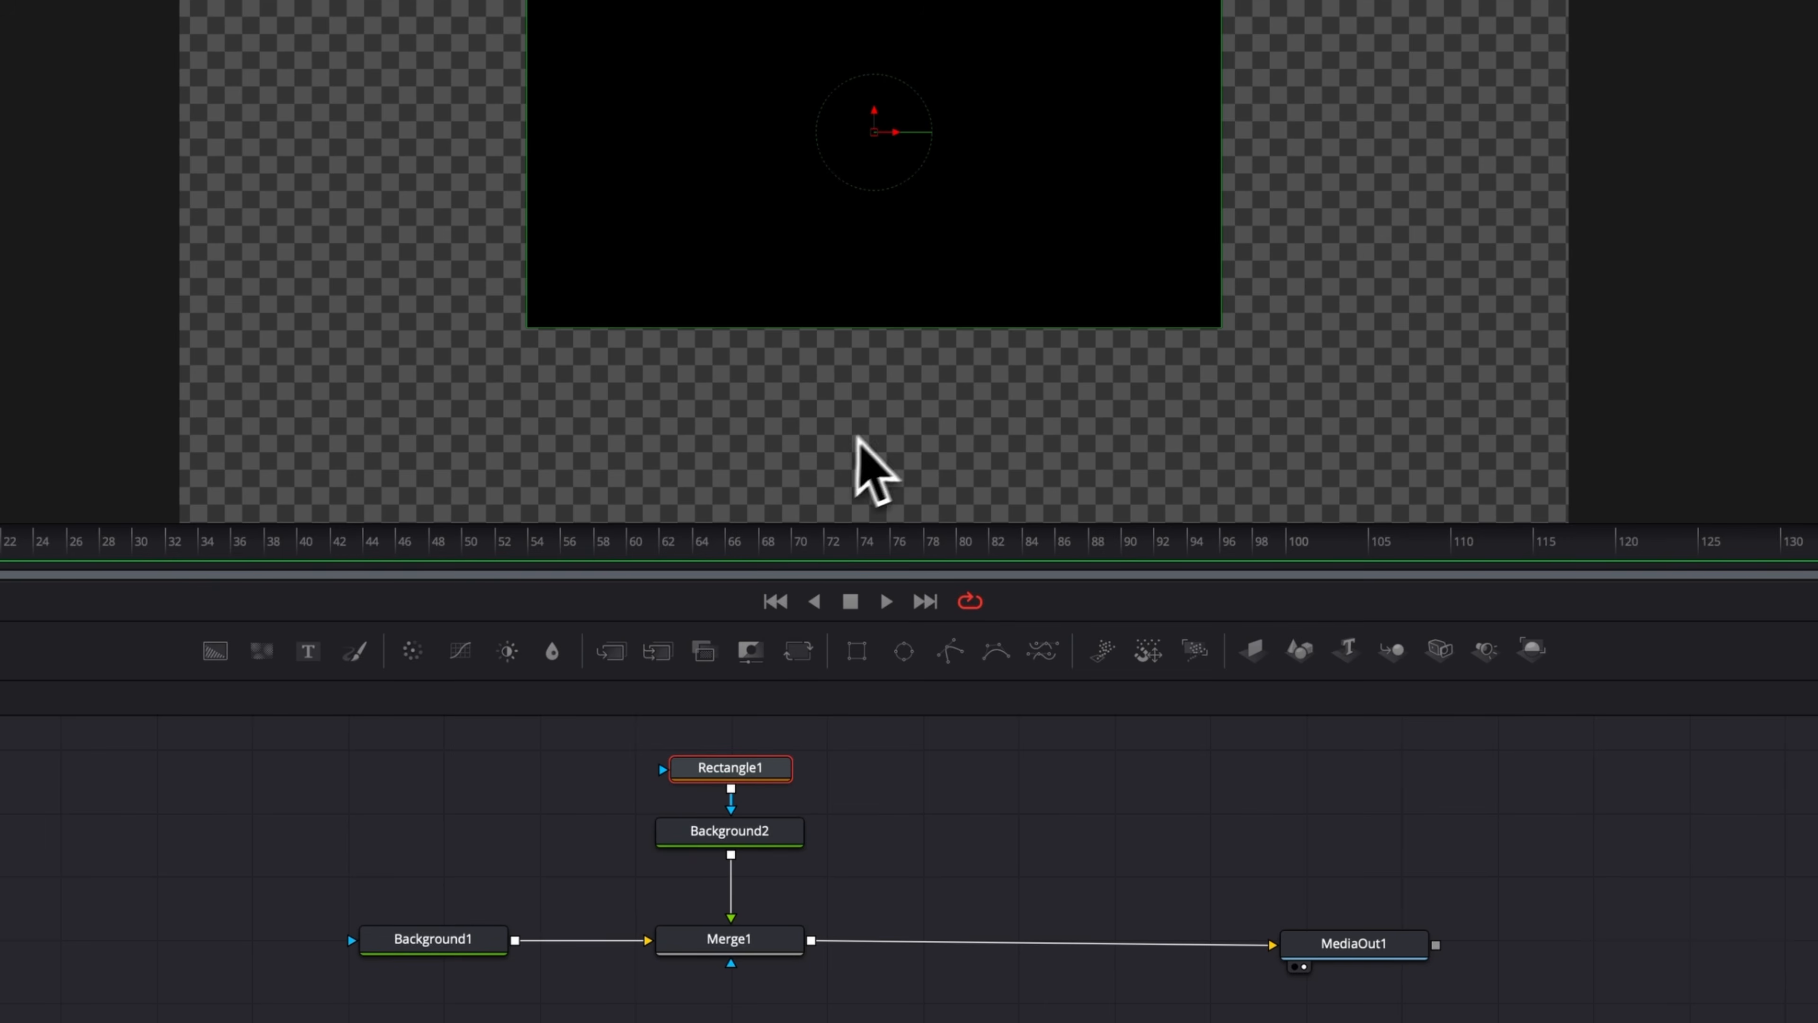
Set Background2's colour to White.
{"action": "left_click", "coordinate": [777, 836]}
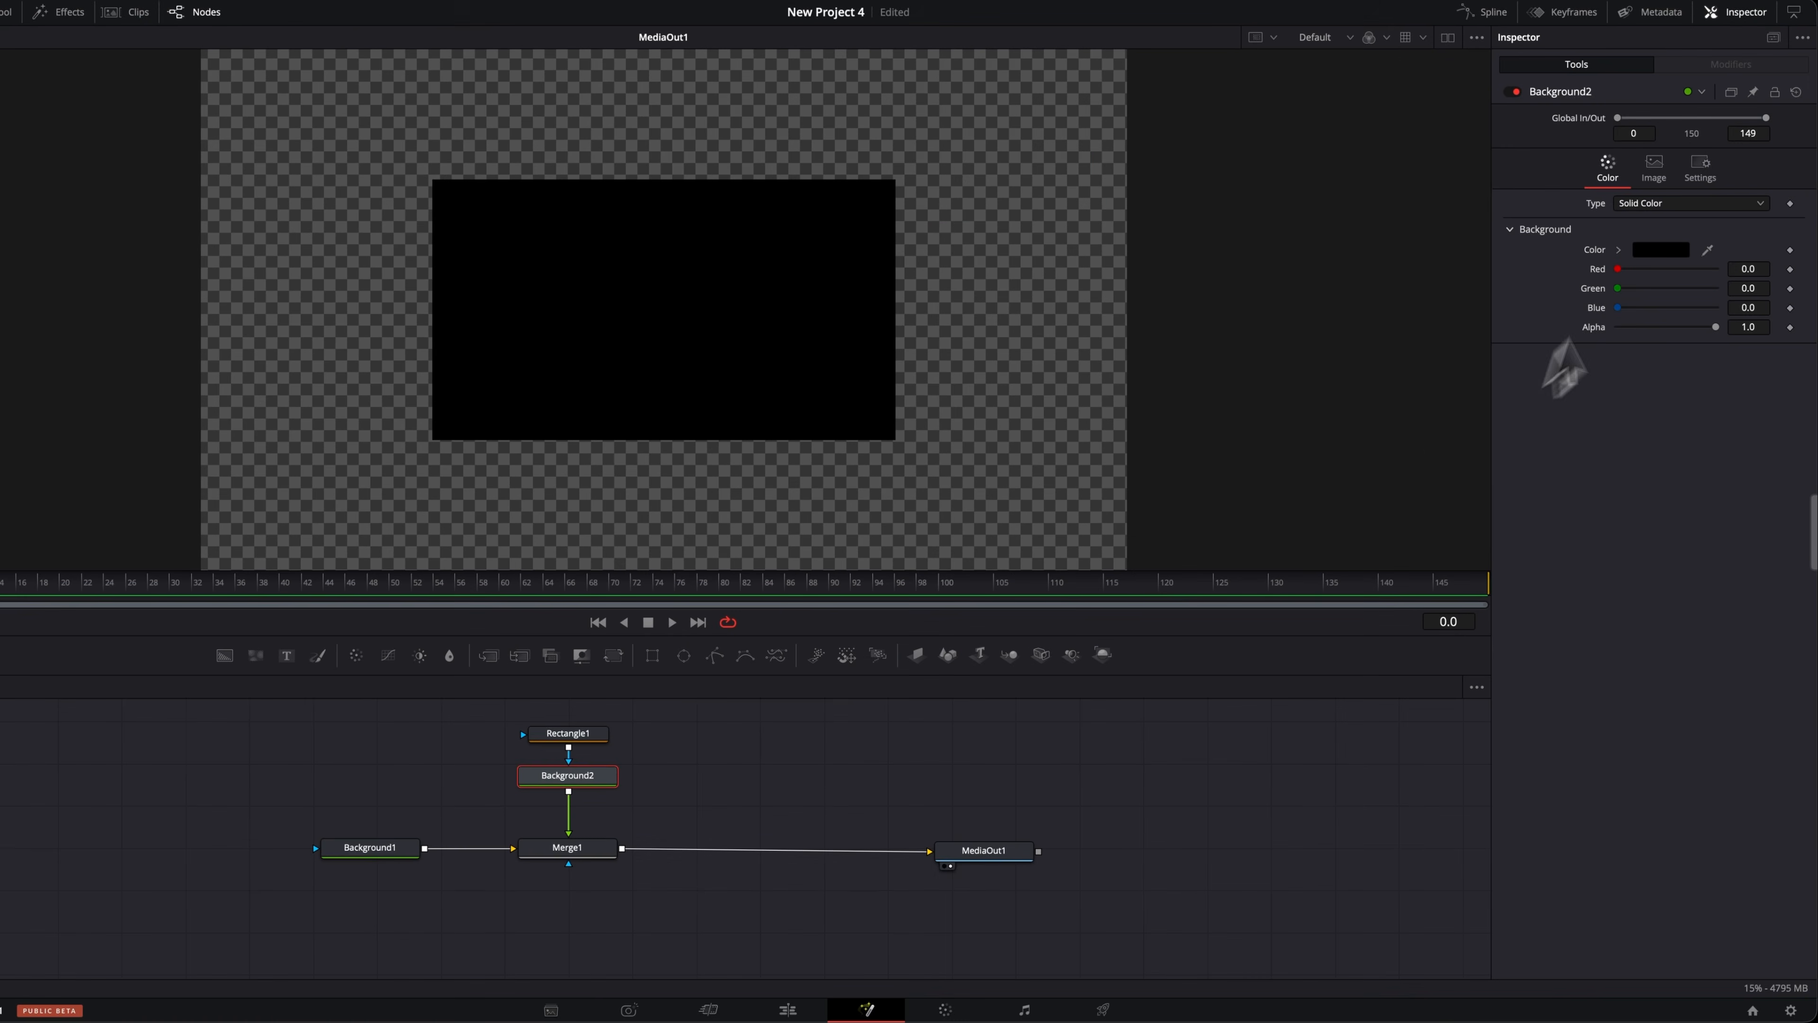
{"action": "left_click", "coordinate": [1661, 251]}
{"action": "scroll", "coordinate": [1439, 831], "scroll_direction": "down", "scroll_amount": 2}
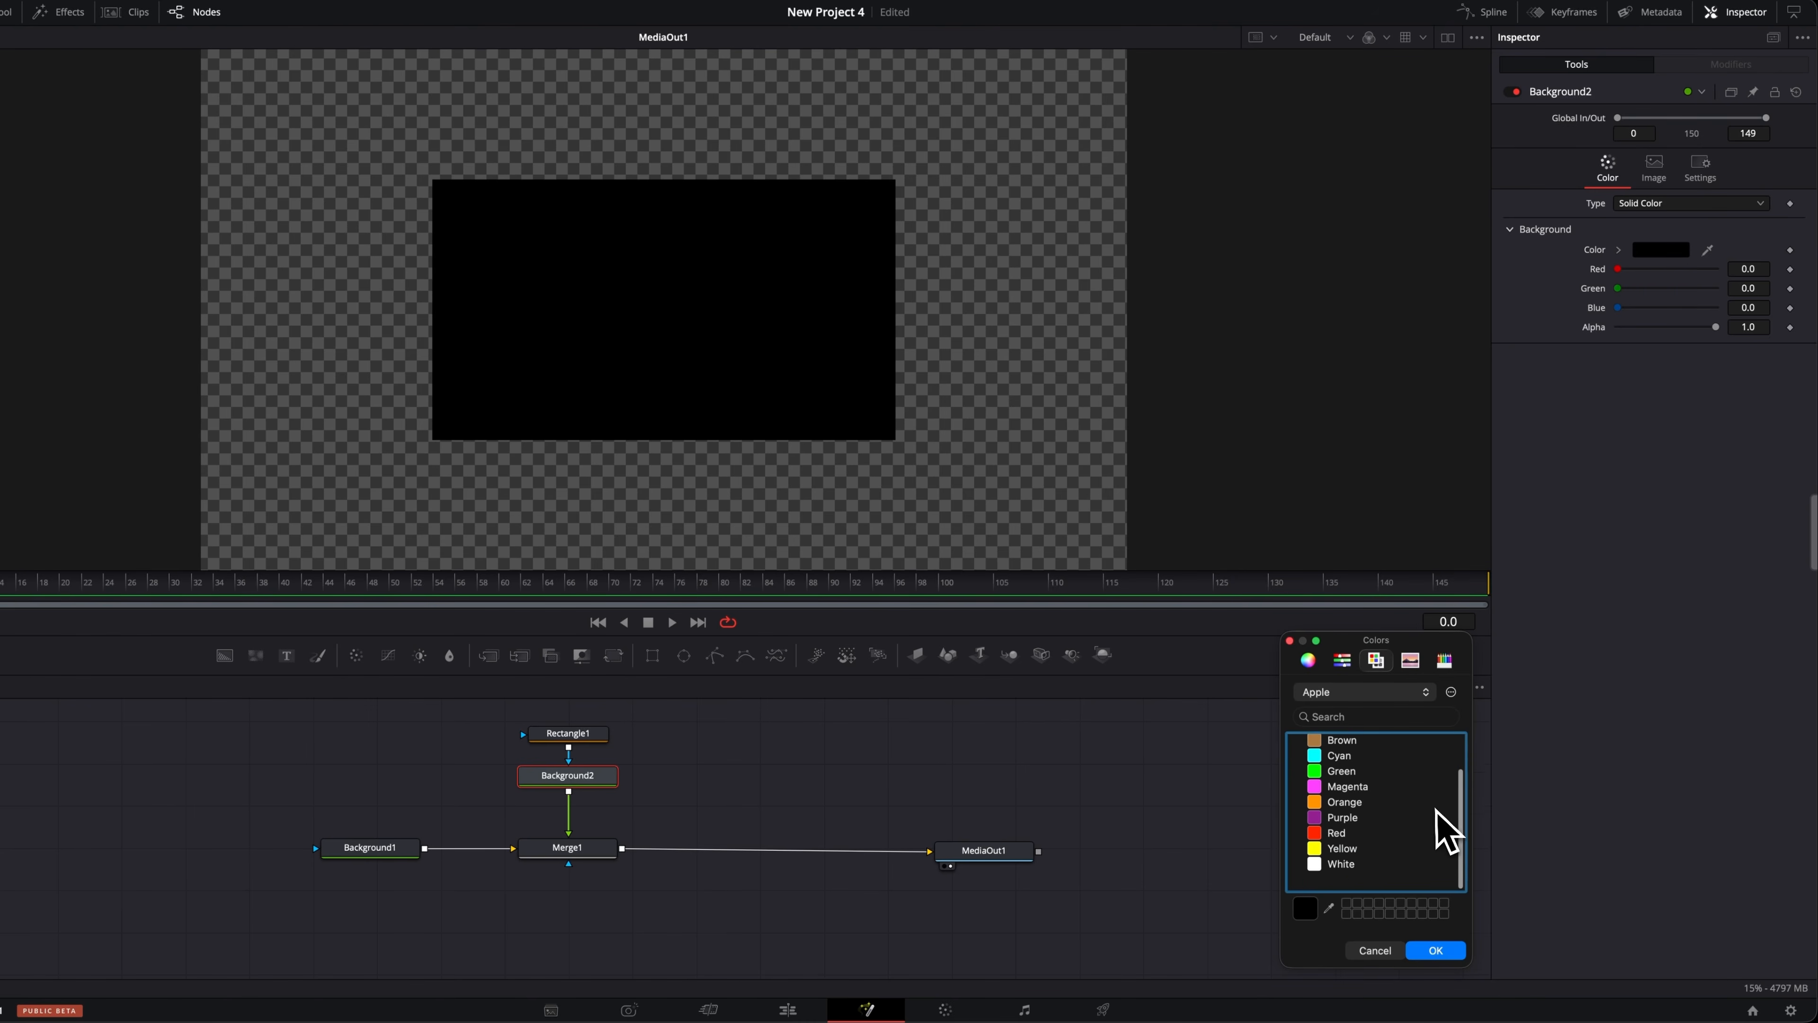
{"action": "left_click", "coordinate": [1352, 875]}
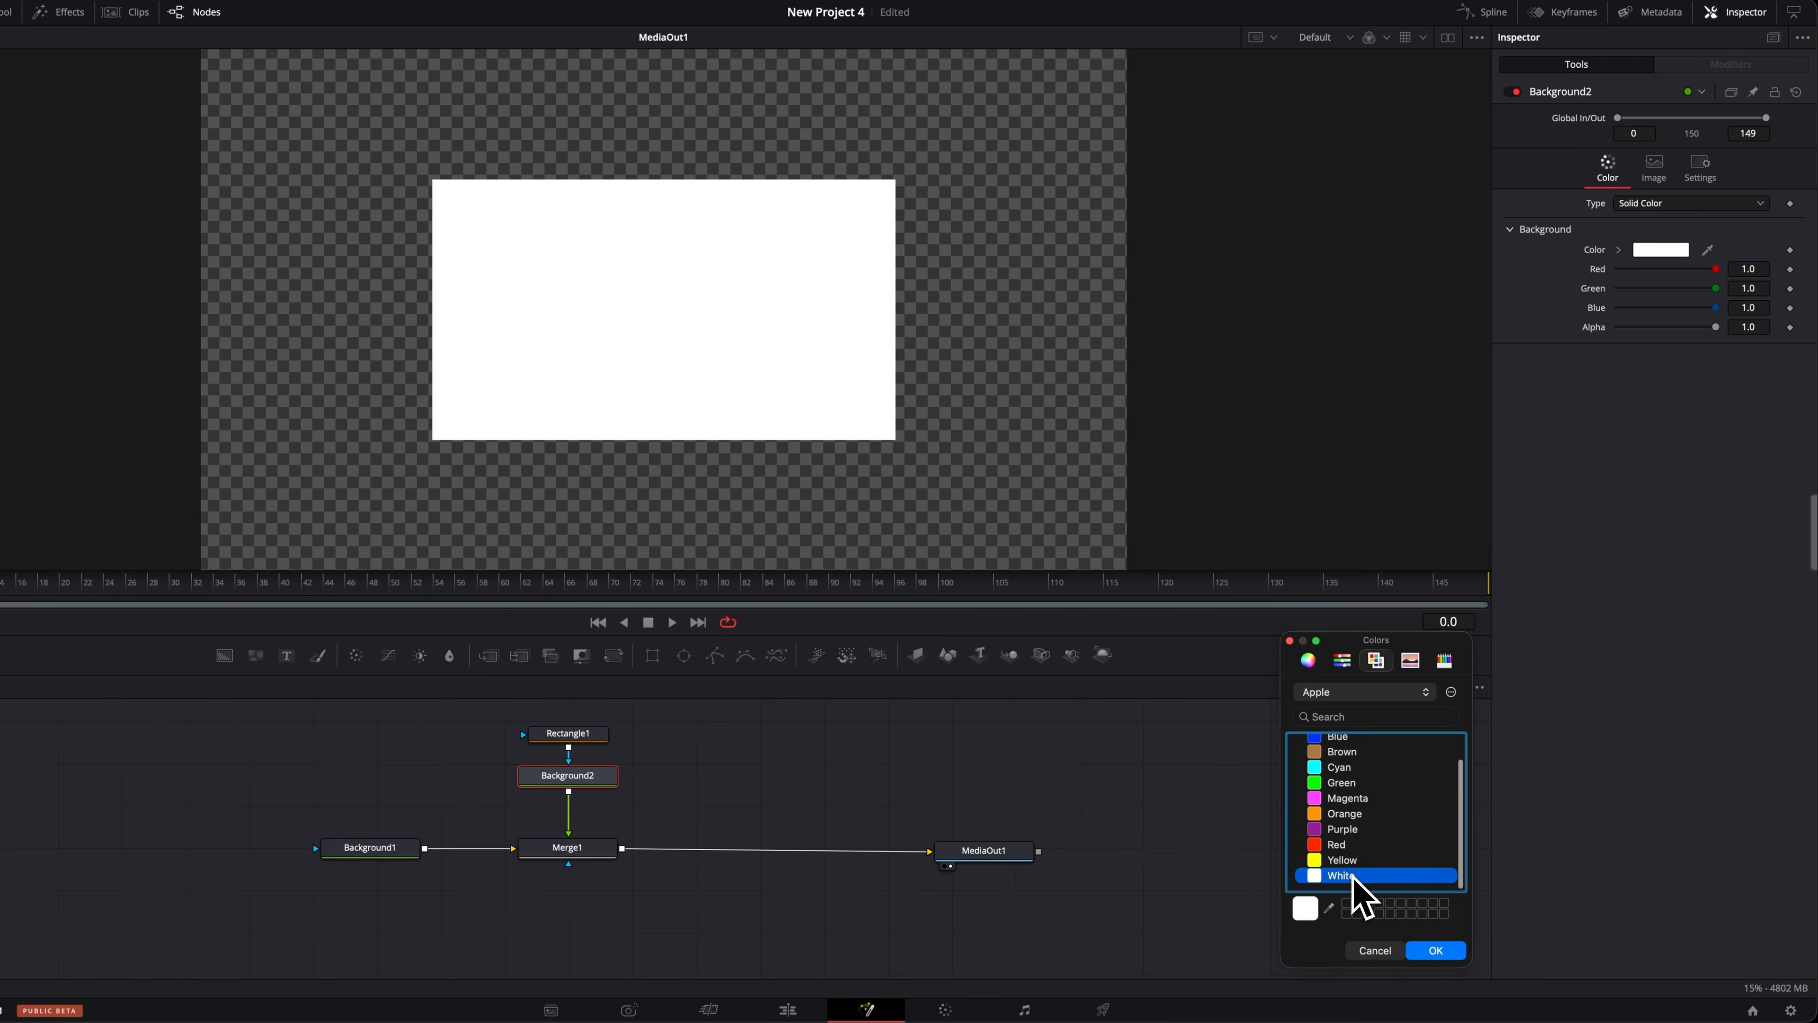
{"action": "left_click", "coordinate": [1435, 950]}
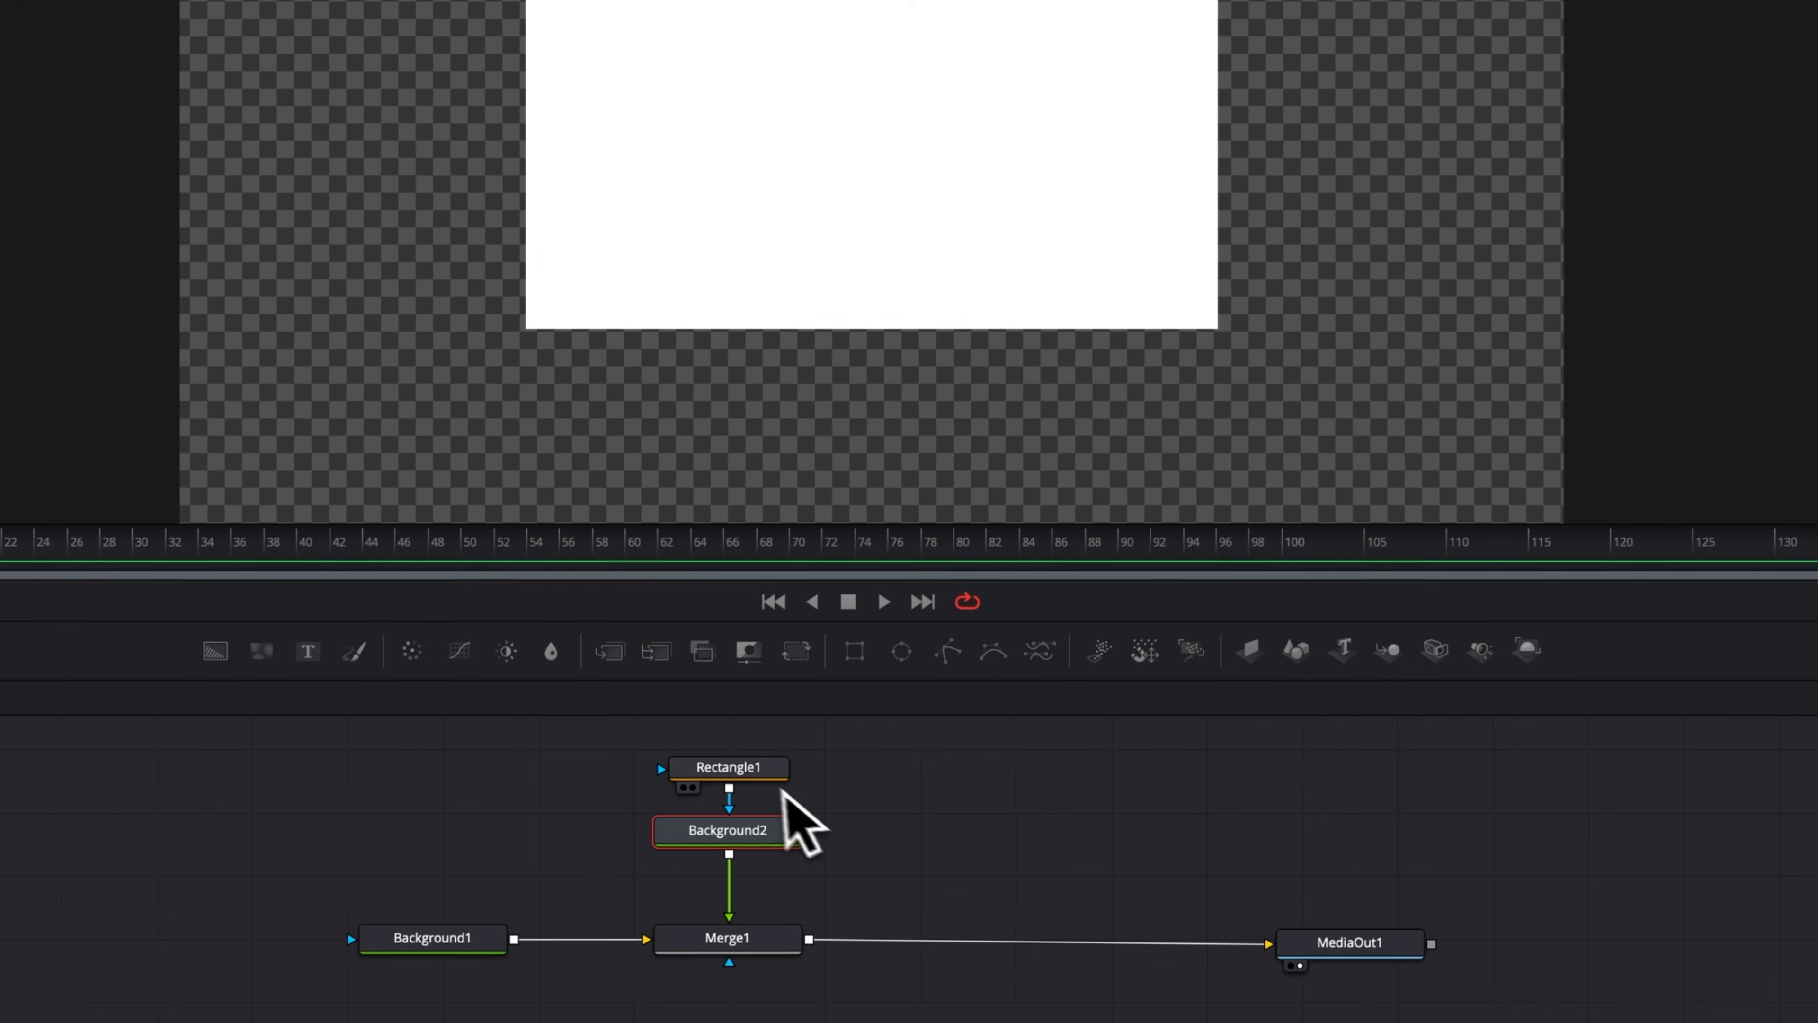
Set the Rectangle mask's width to about 0.36 and adjust its height to make a tall rounded card.
{"action": "left_click", "coordinate": [579, 734]}
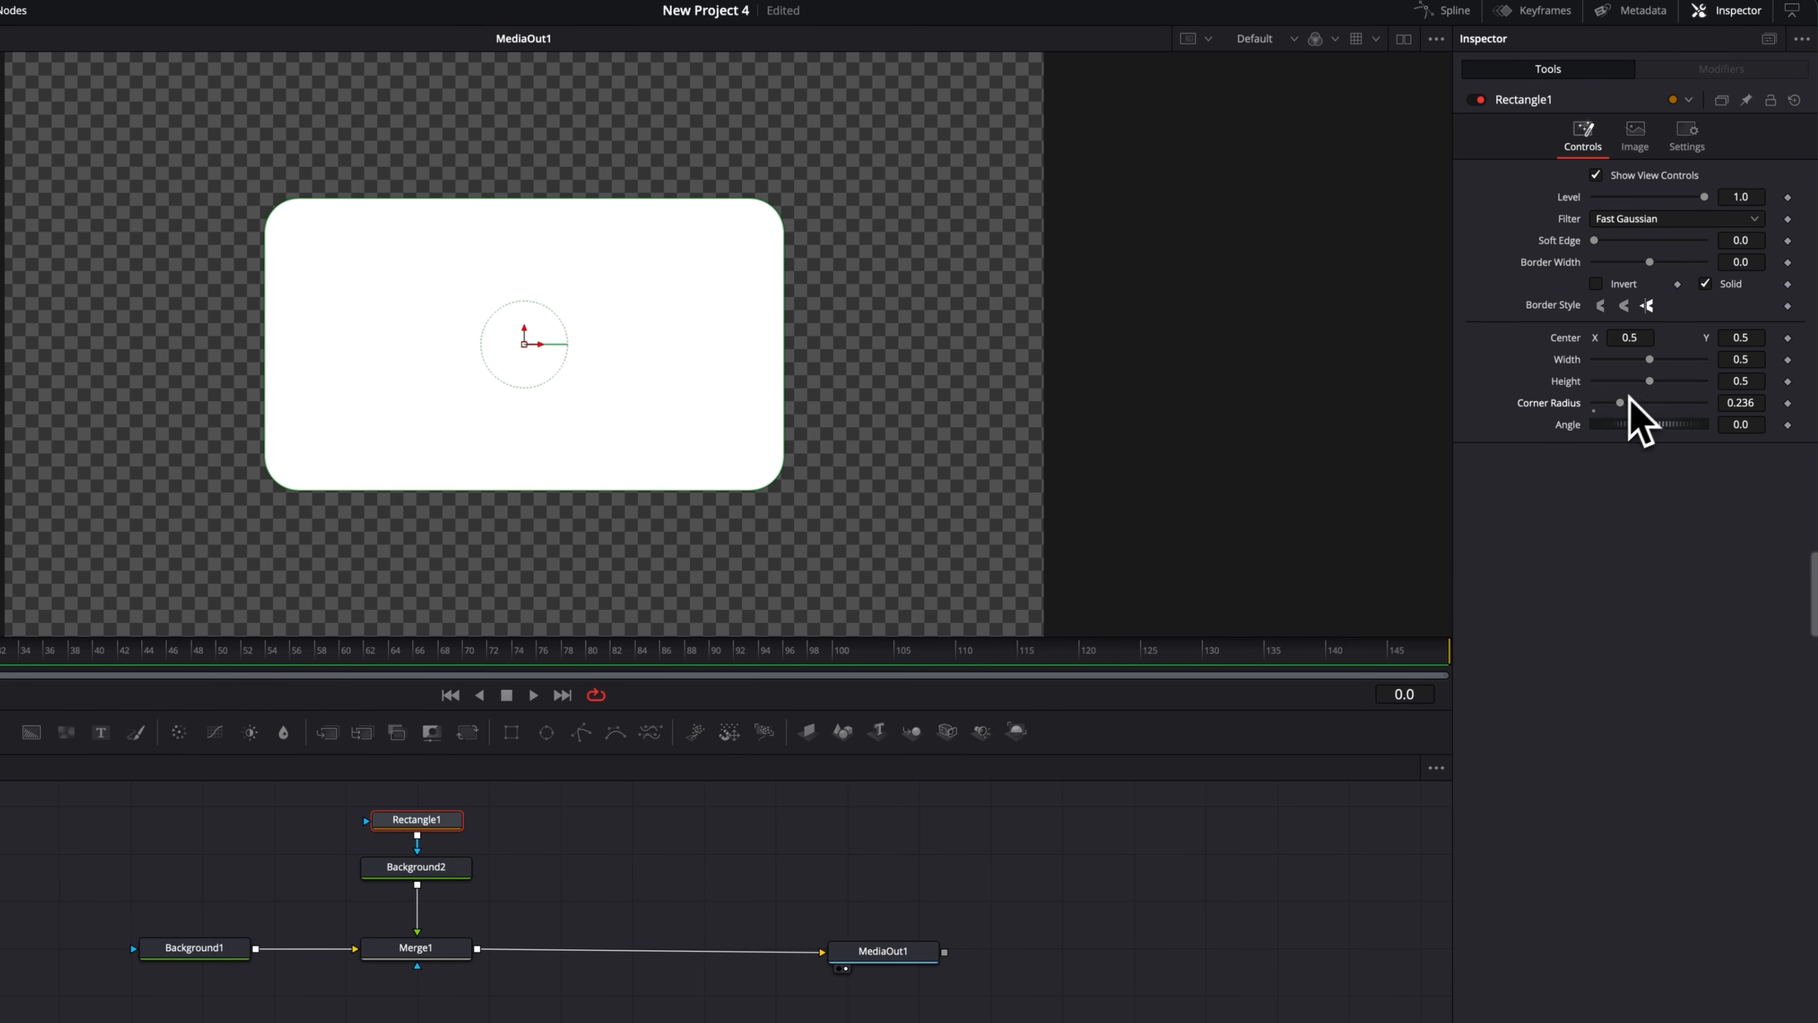
{"action": "left_click_drag", "start_coordinate": [1650, 359], "coordinate": [1634, 359]}
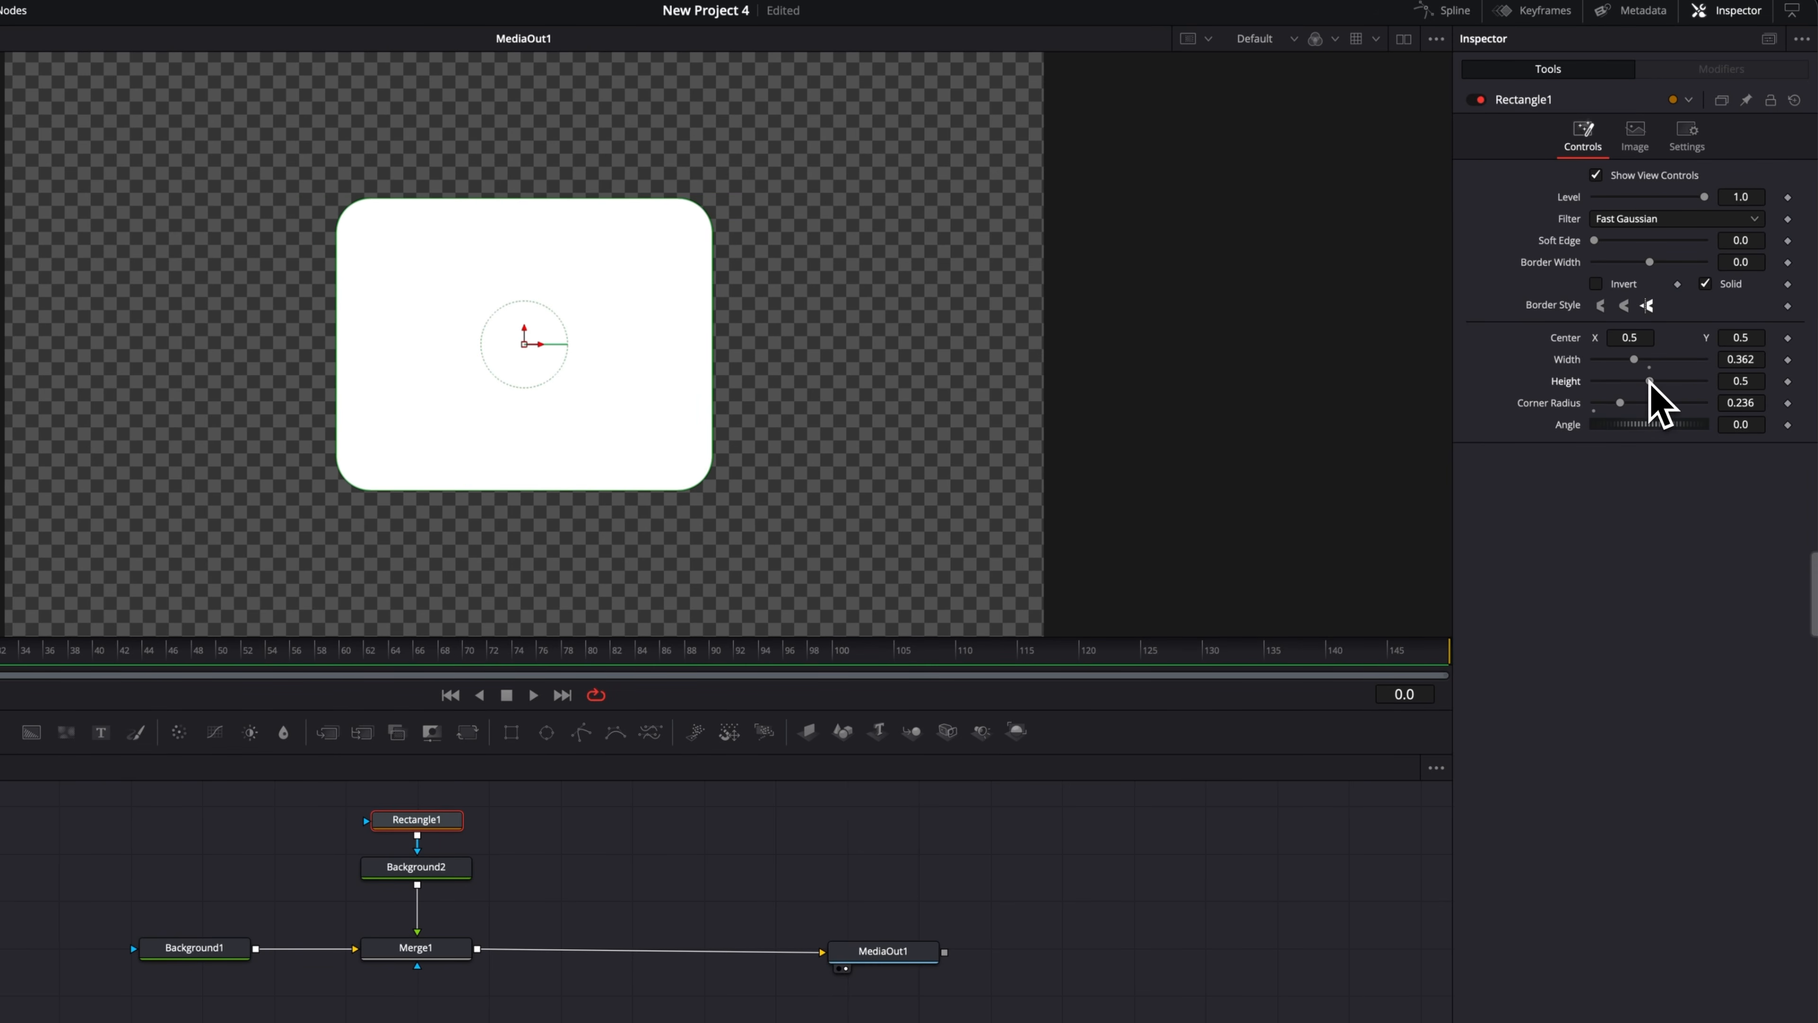
{"action": "left_click_drag", "start_coordinate": [1650, 381], "coordinate": [1649, 381]}
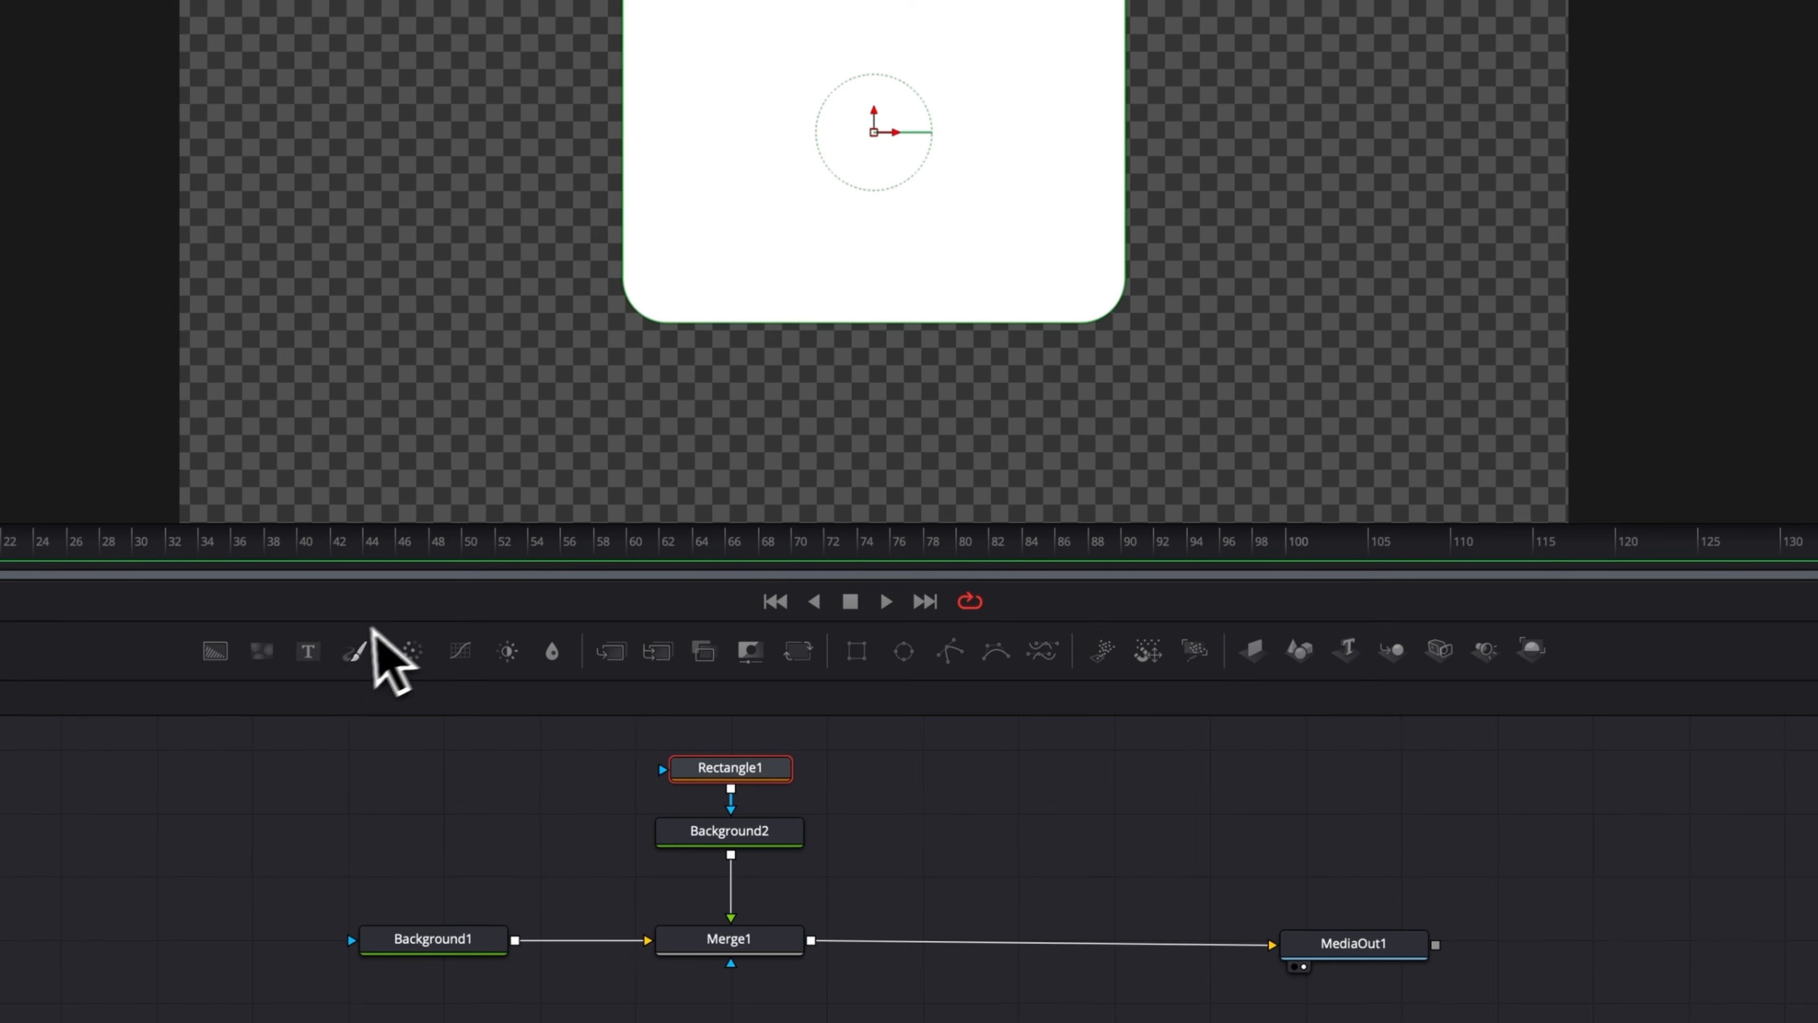
Insert a Text node into the link between Merge1 and MediaOut1.
{"action": "left_click_drag", "start_coordinate": [287, 658], "coordinate": [811, 943]}
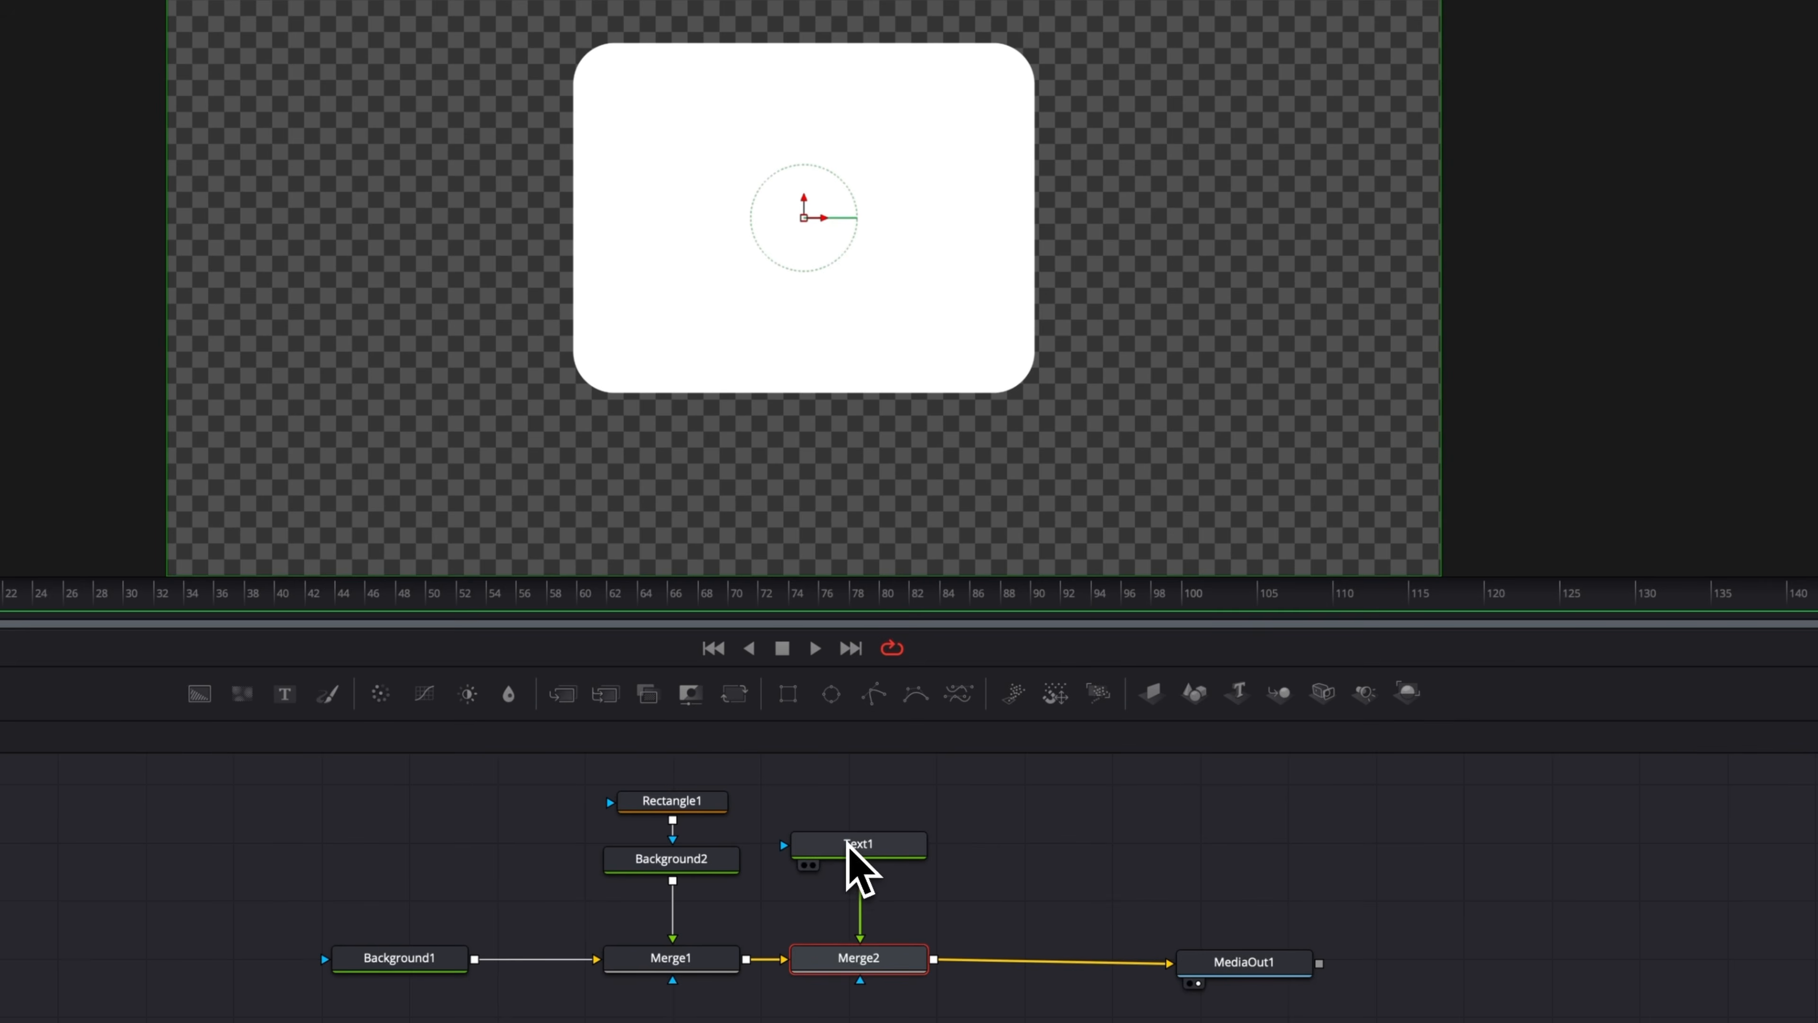
{"action": "left_click", "coordinate": [856, 845]}
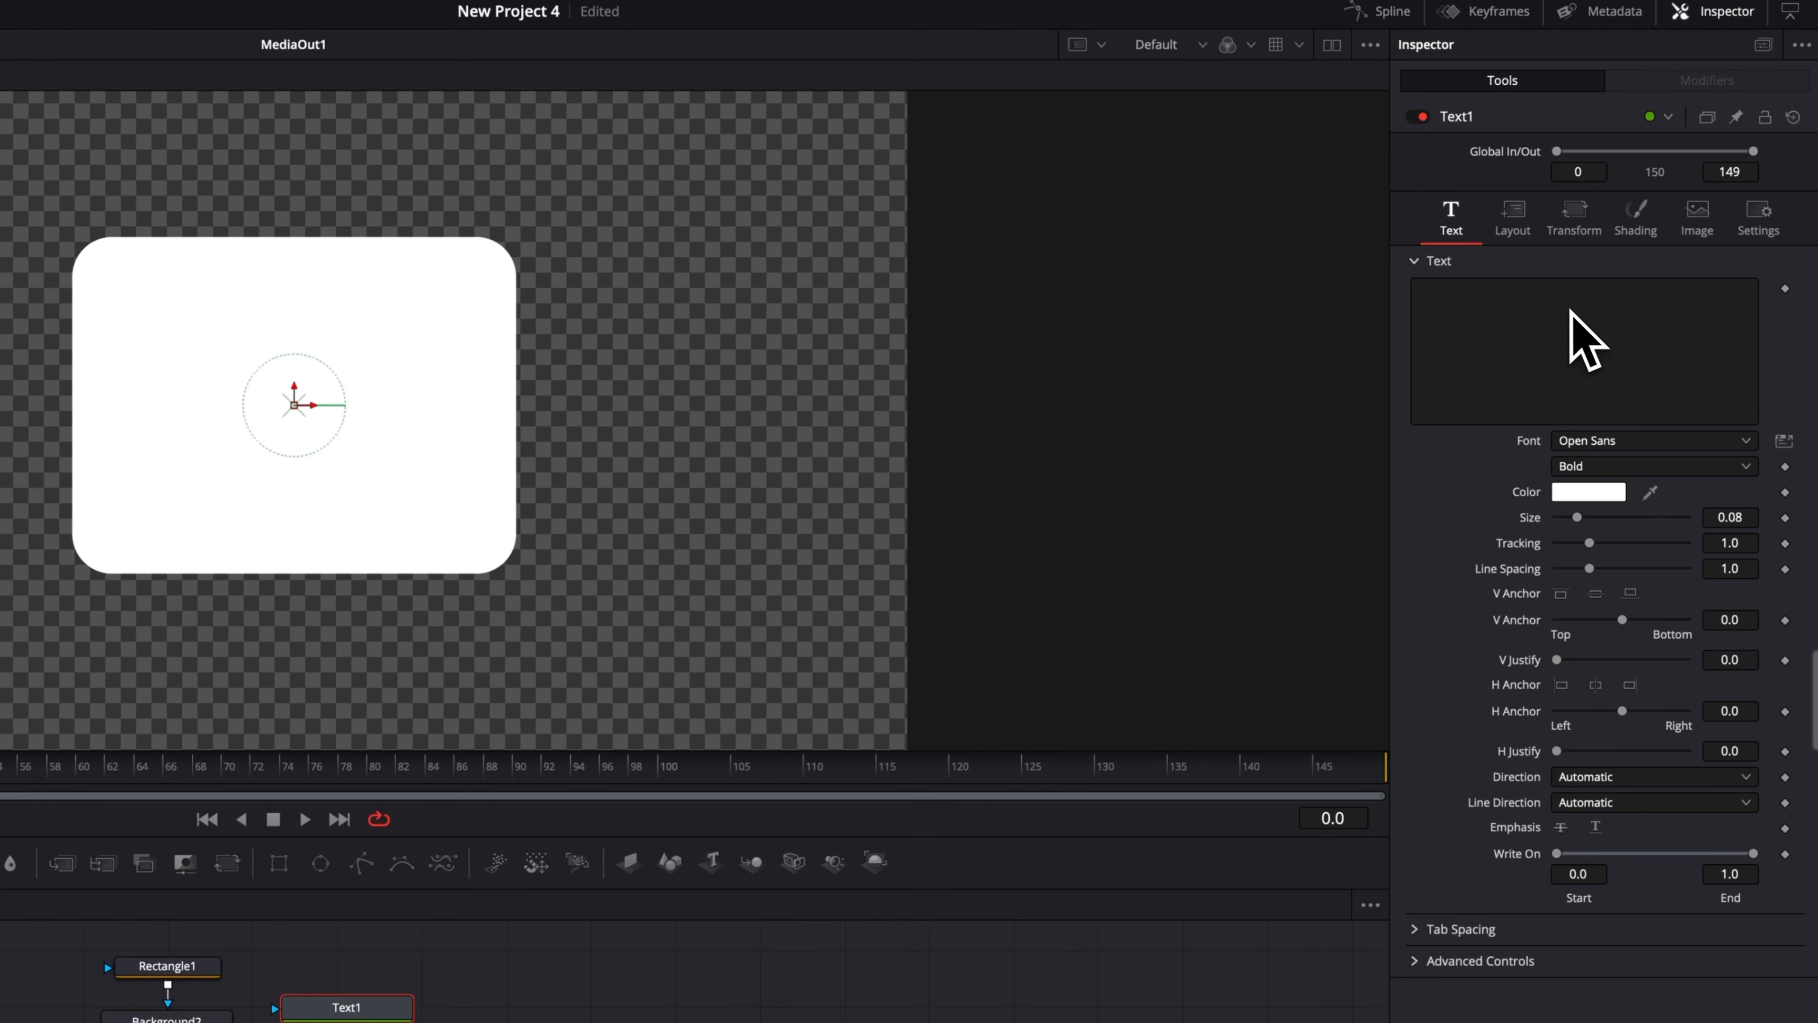
Enter the text "Ask me a question" in the Text node.
{"action": "left_click", "coordinate": [1558, 312]}
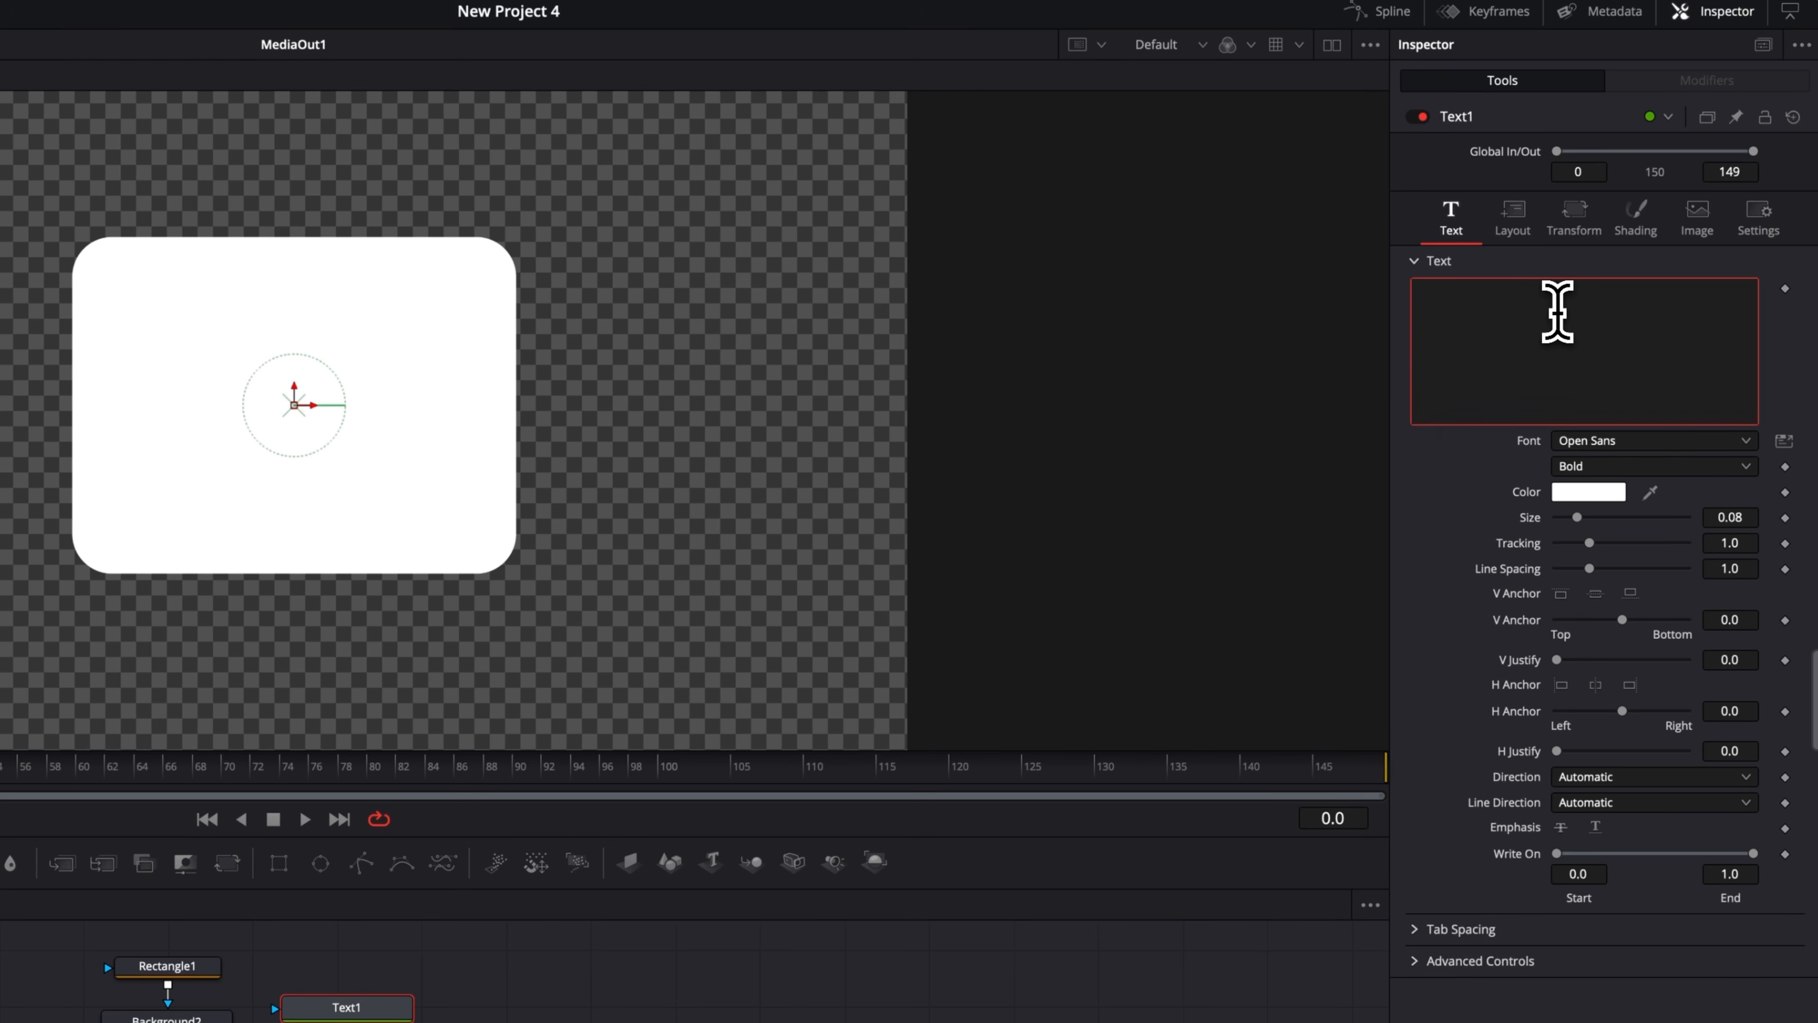
{"action": "type", "text": "Ask"}
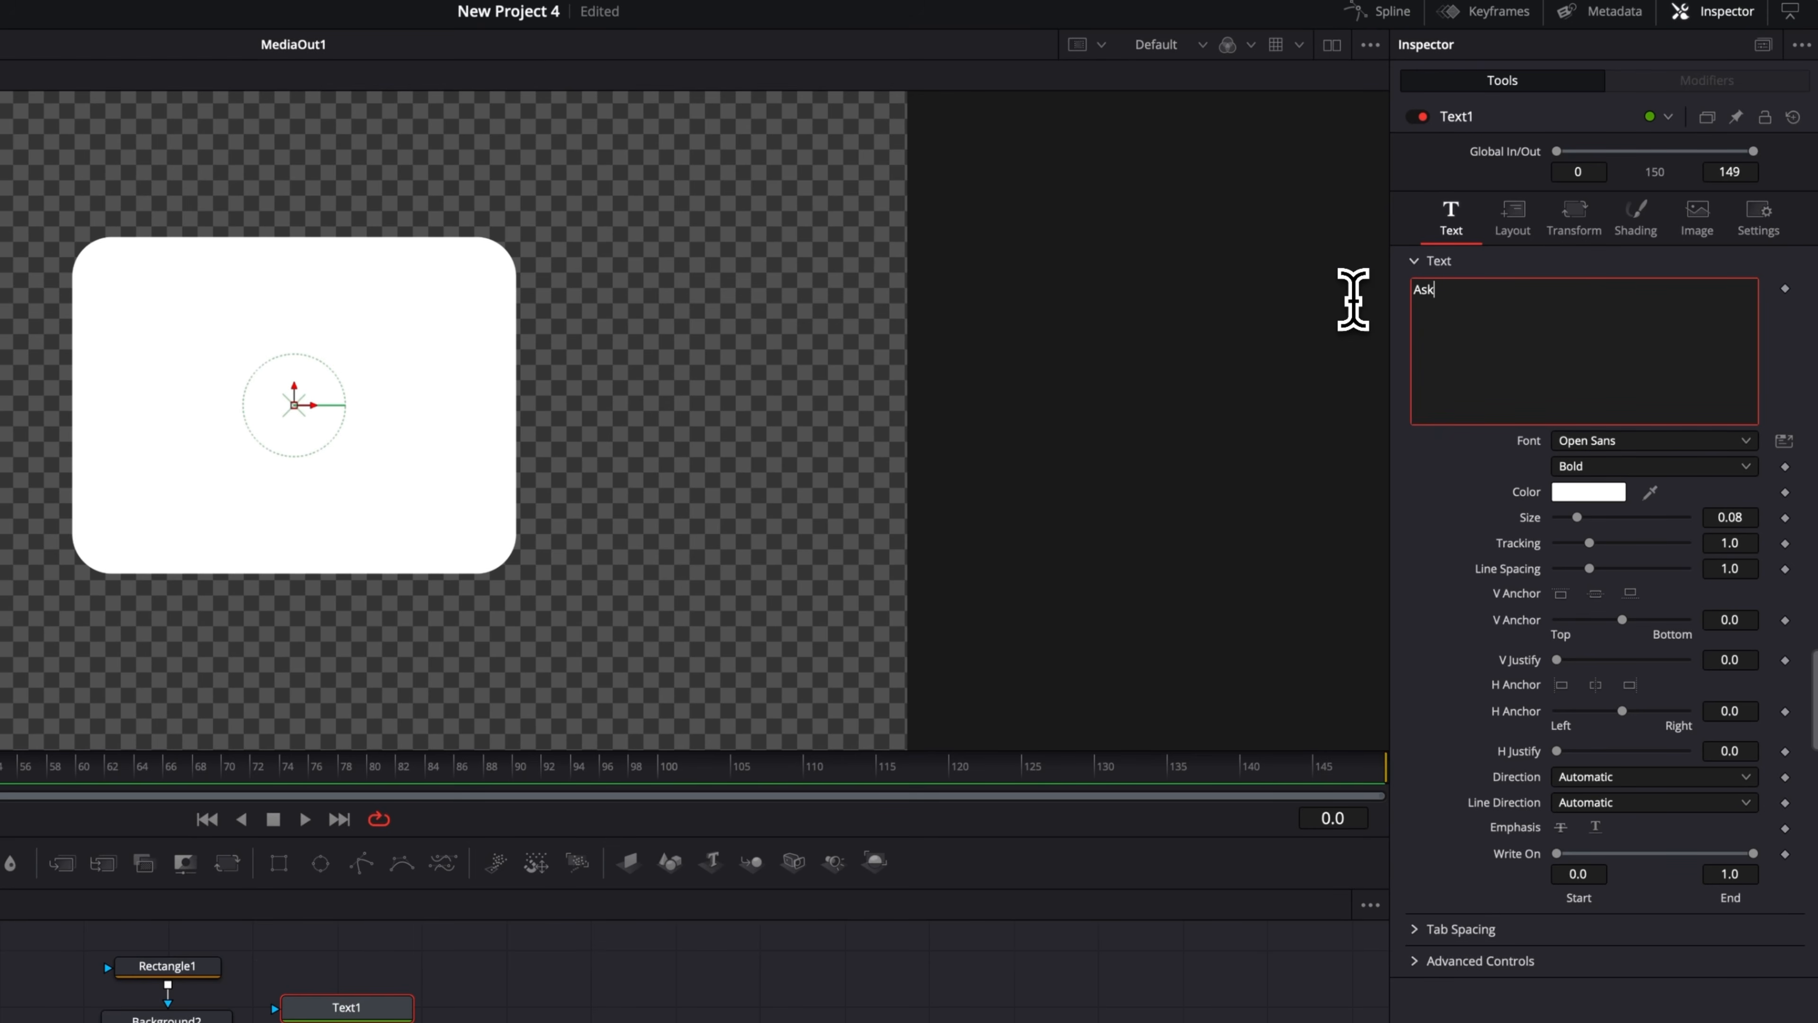
{"action": "type", "text": " me a quest"}
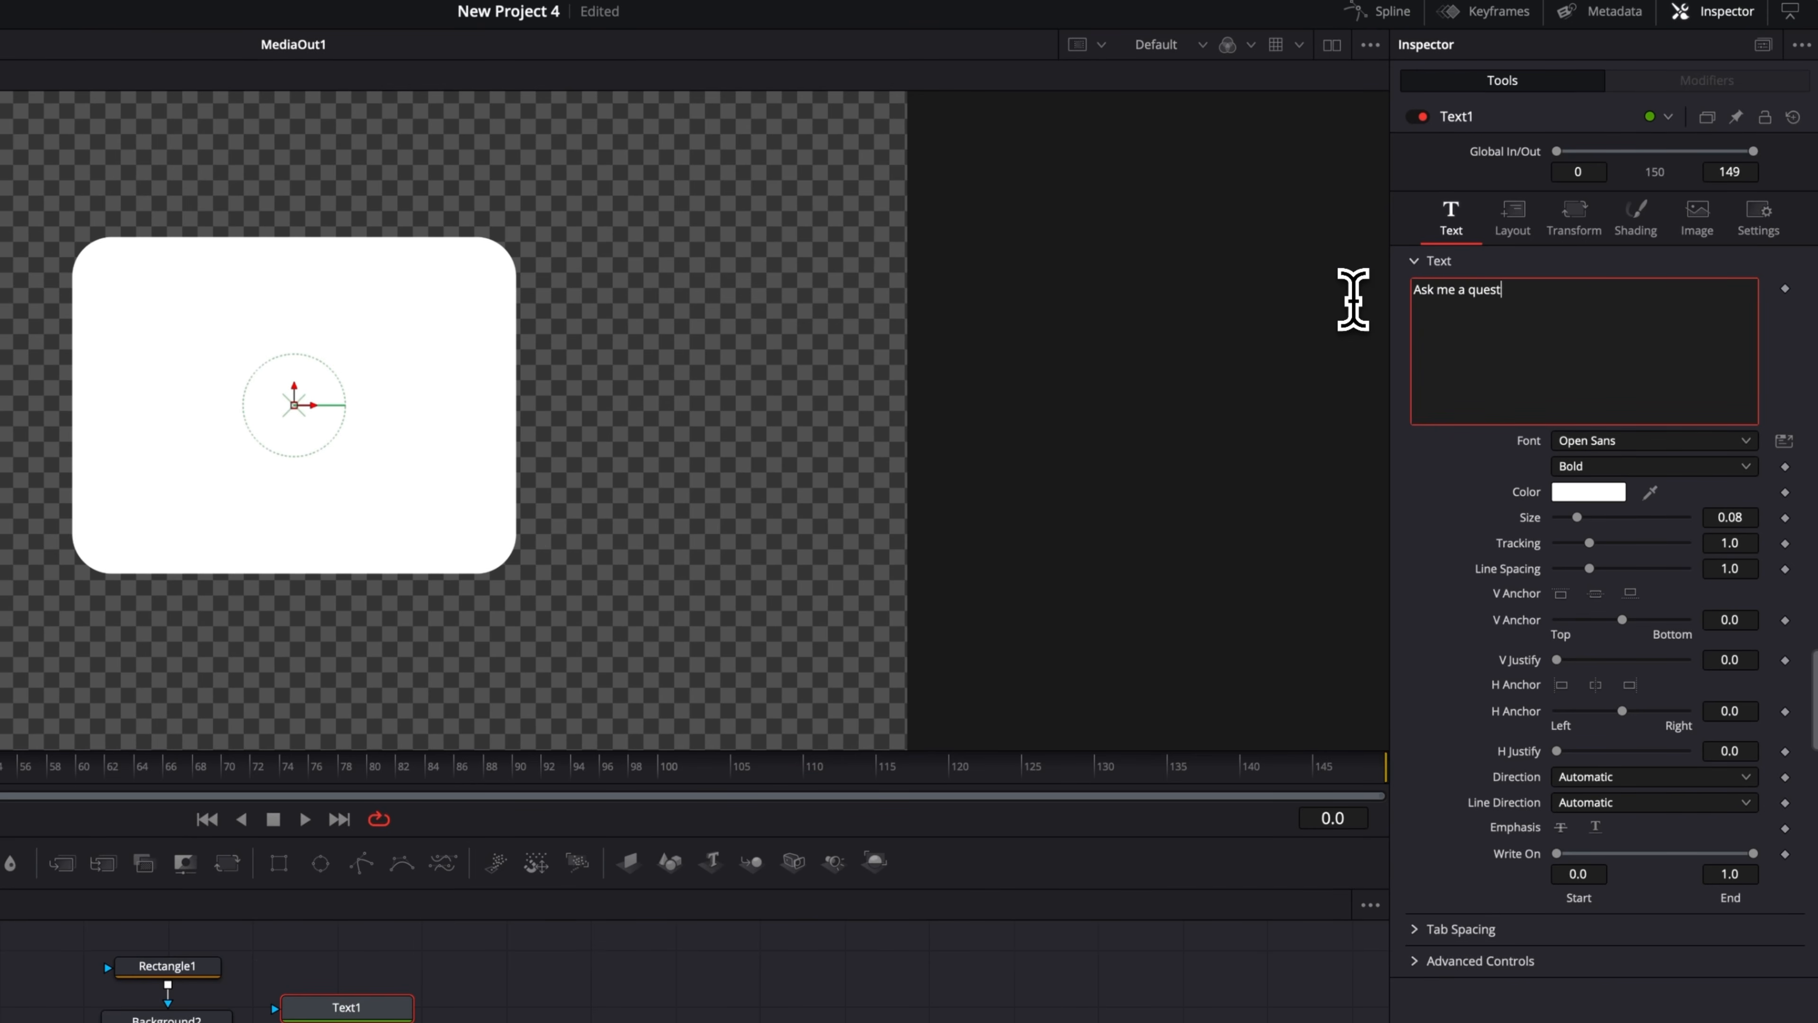
{"action": "type", "text": "ion"}
Change the text font to Poppins.
{"action": "left_click", "coordinate": [1609, 441]}
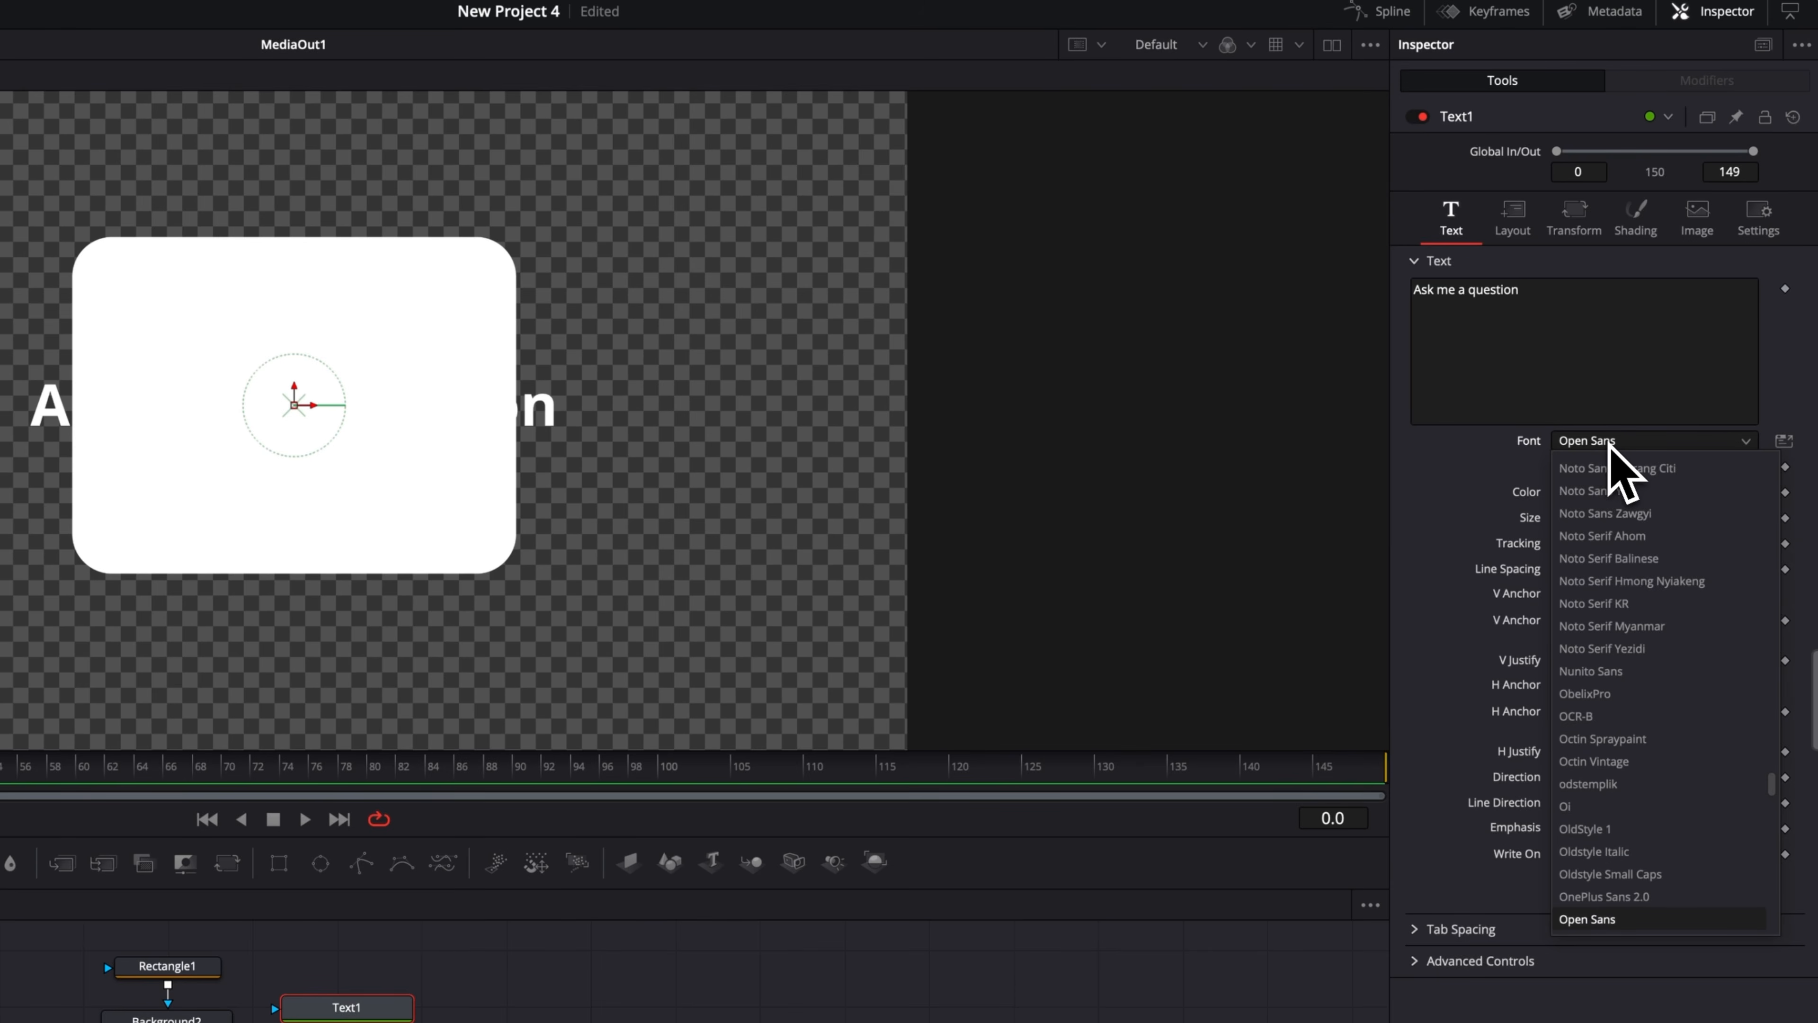
{"action": "scroll", "coordinate": [1614, 462], "scroll_direction": "down", "scroll_amount": 5}
{"action": "left_click", "coordinate": [1616, 465]}
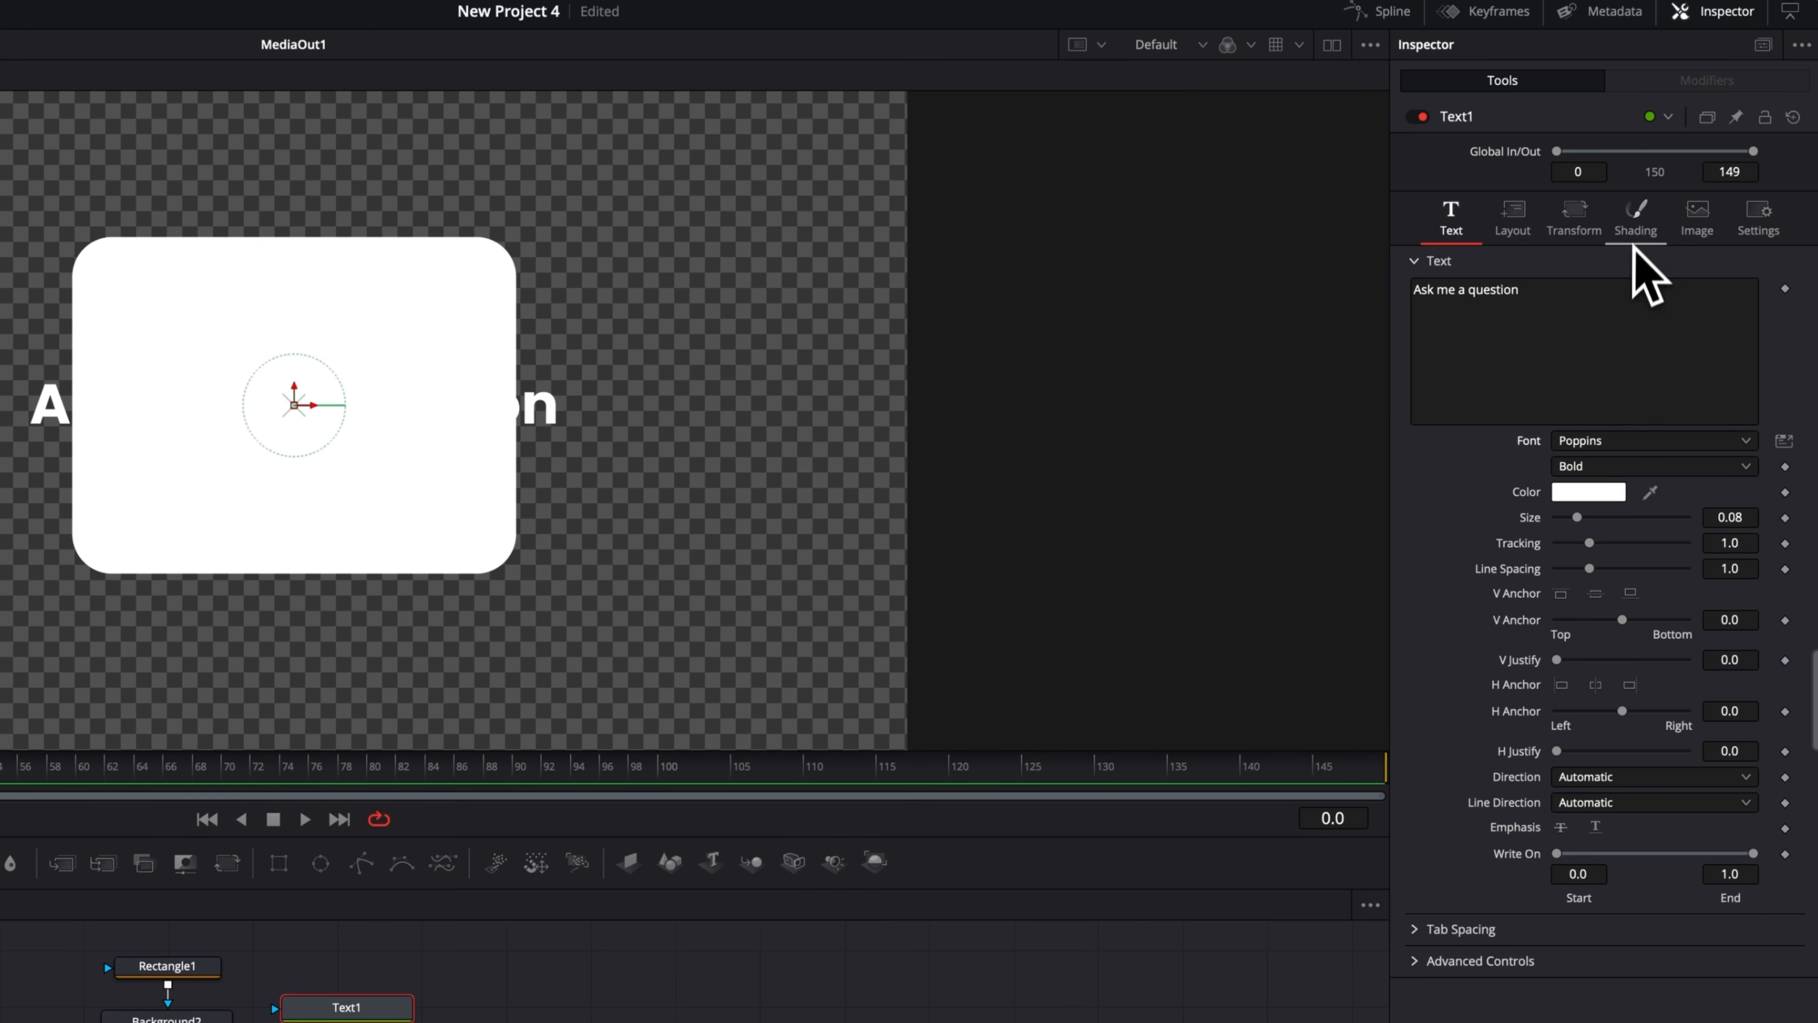
Enable shading element 4, Blue Border, and set its level to Text.
{"action": "left_click", "coordinate": [1637, 222]}
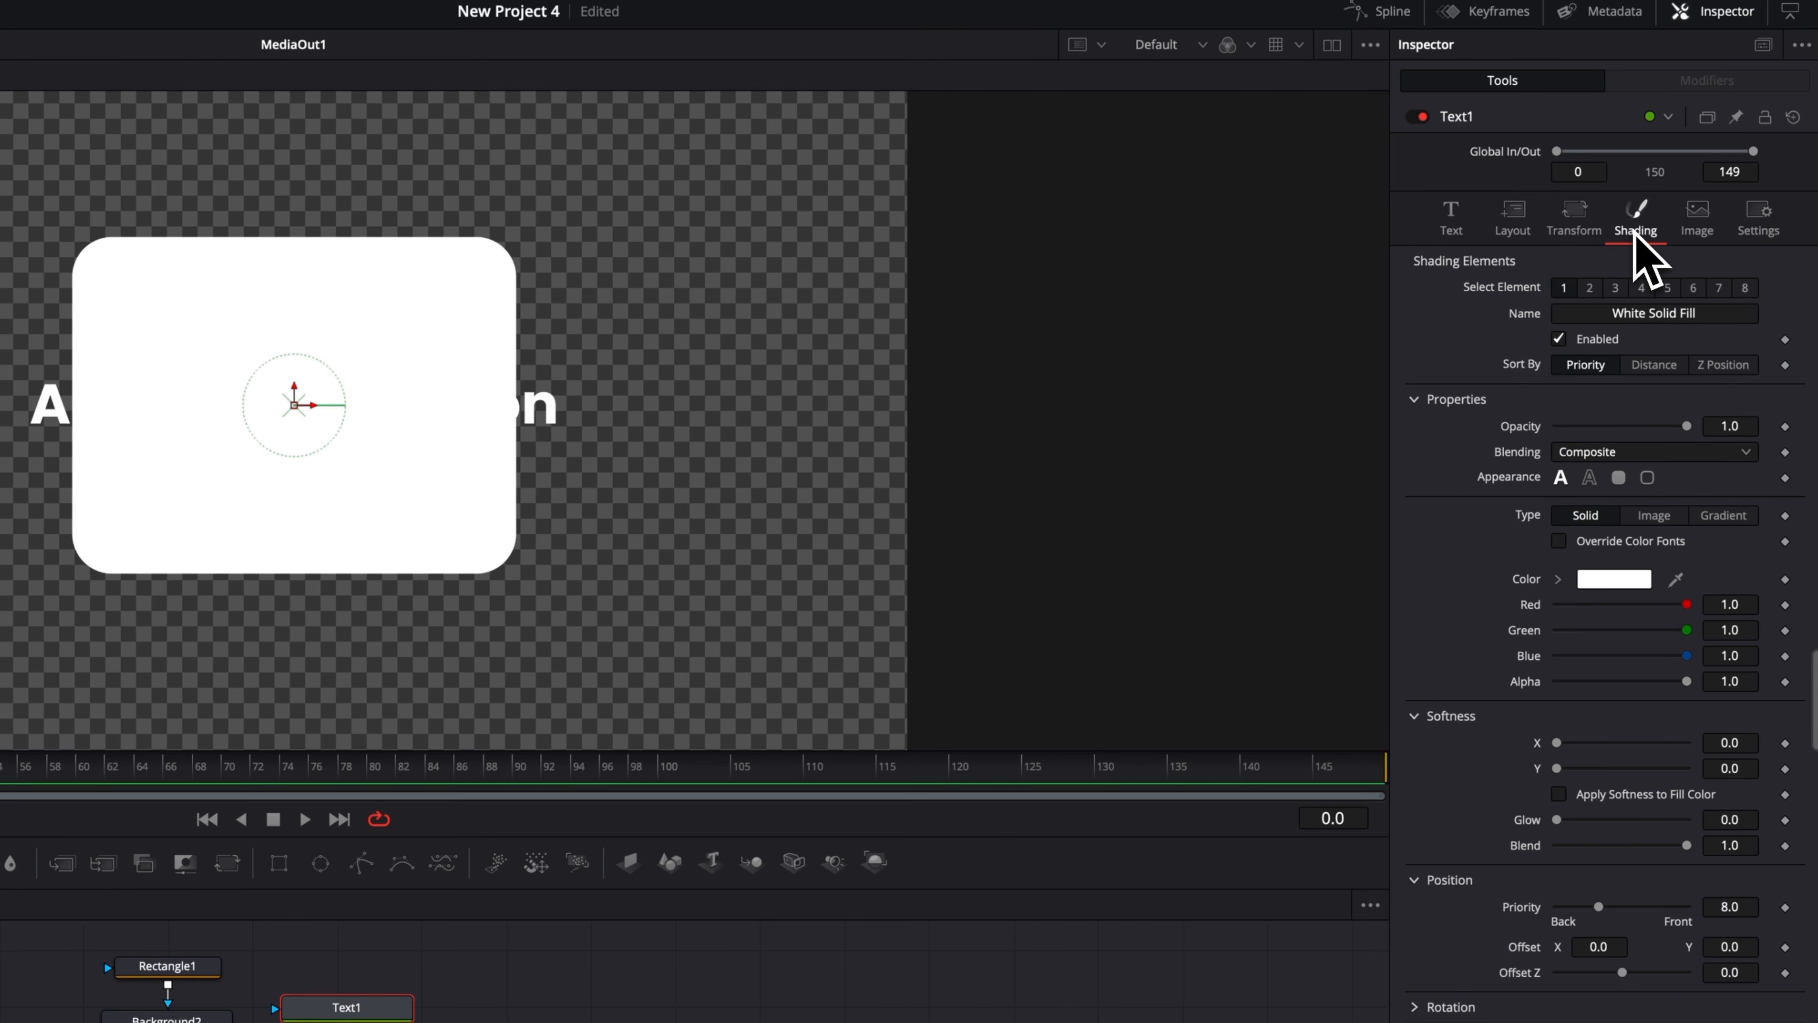
{"action": "left_click", "coordinate": [1643, 289]}
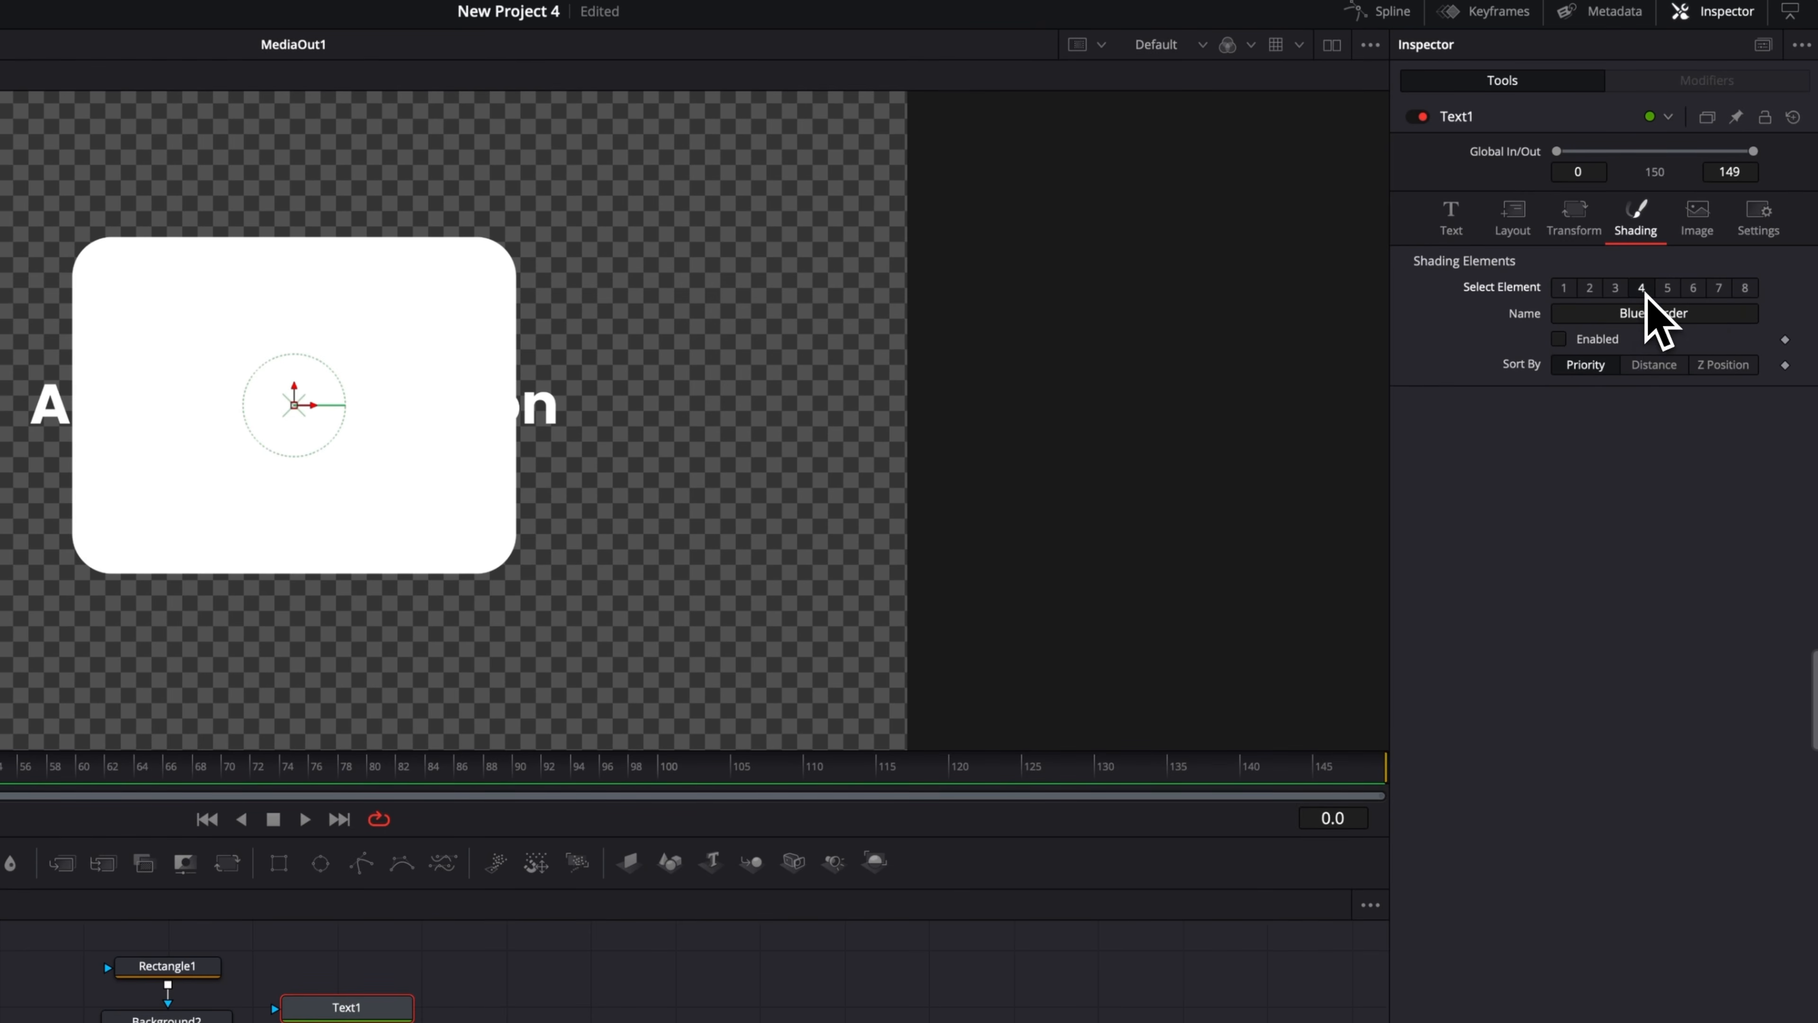
{"action": "left_click", "coordinate": [1560, 339]}
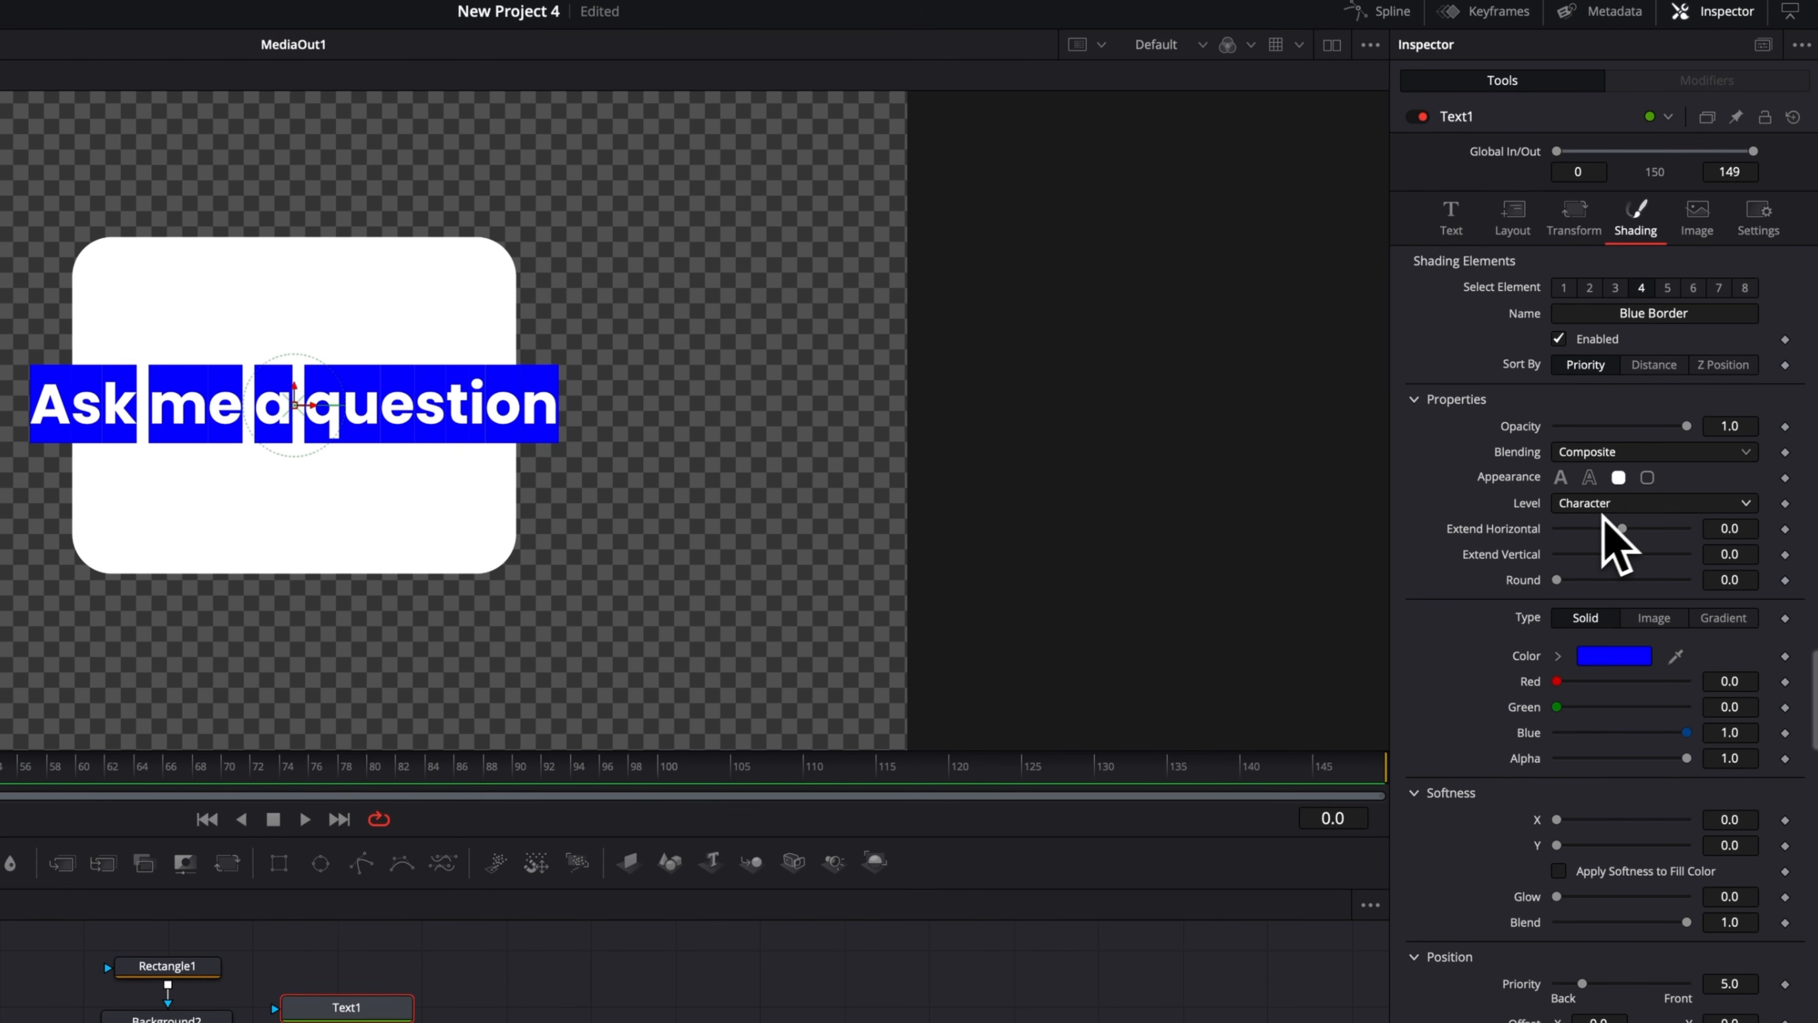
{"action": "left_click", "coordinate": [1622, 506]}
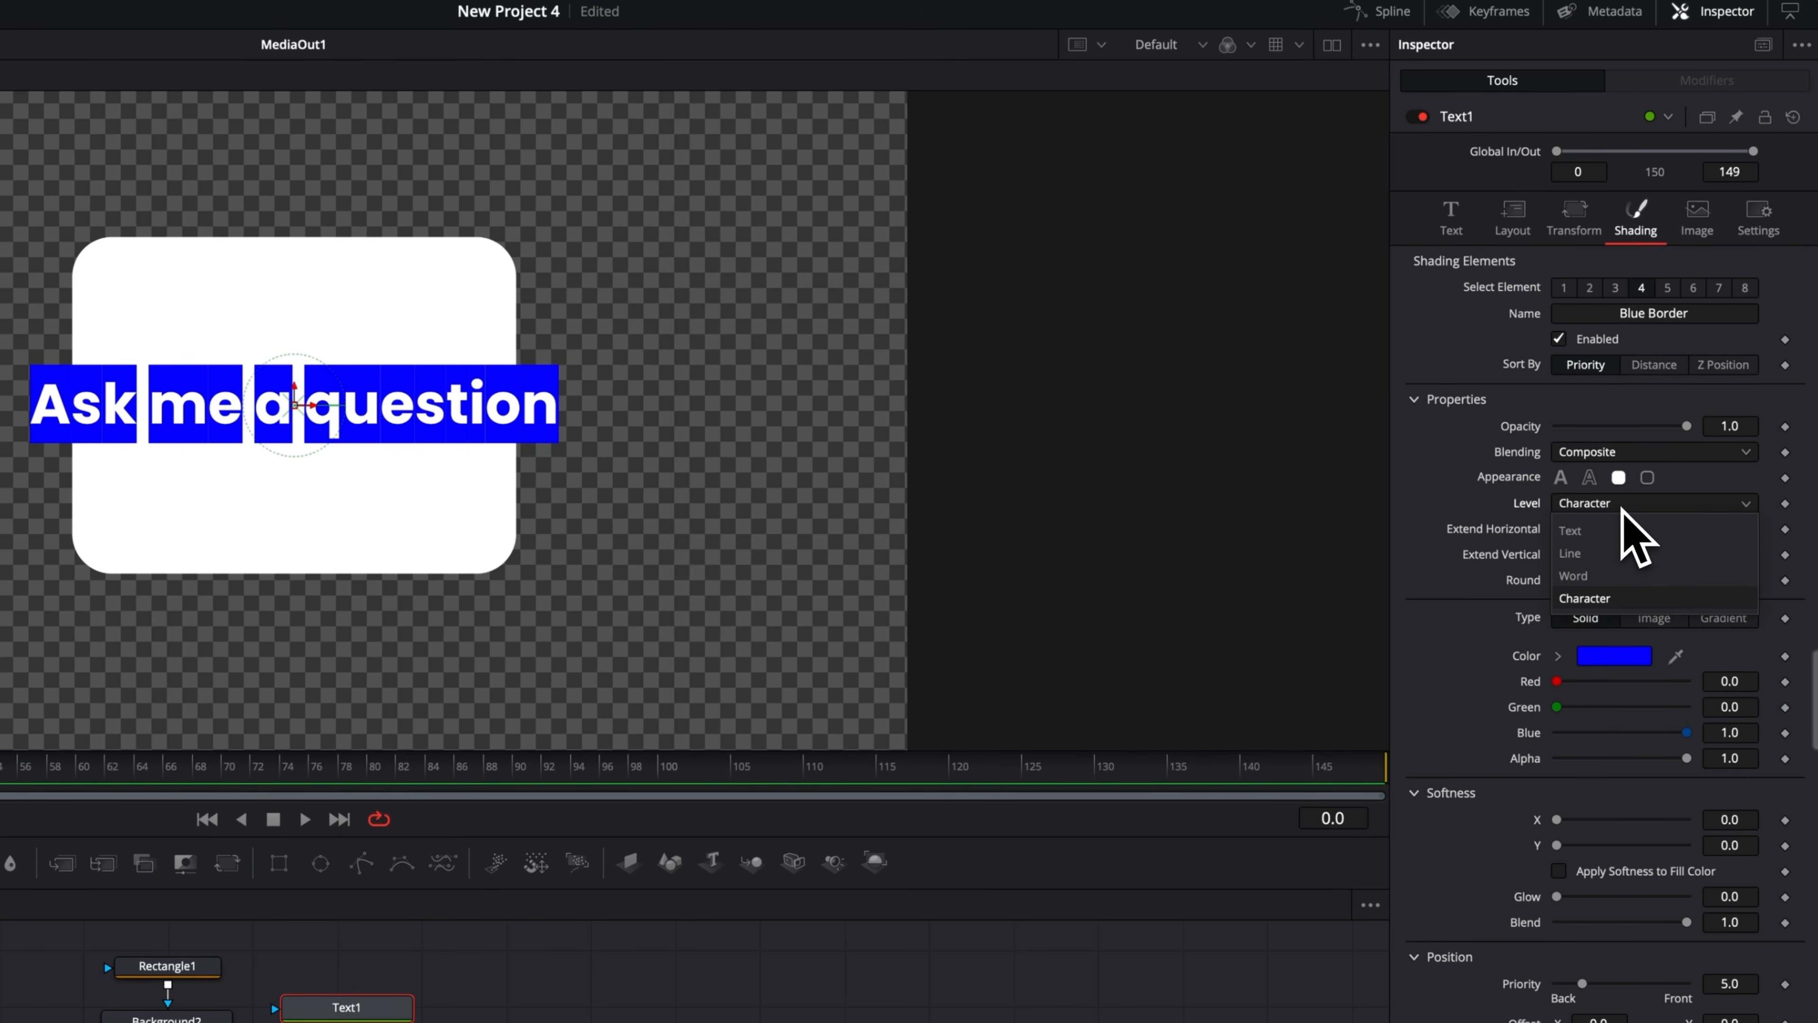
{"action": "left_click", "coordinate": [1609, 530]}
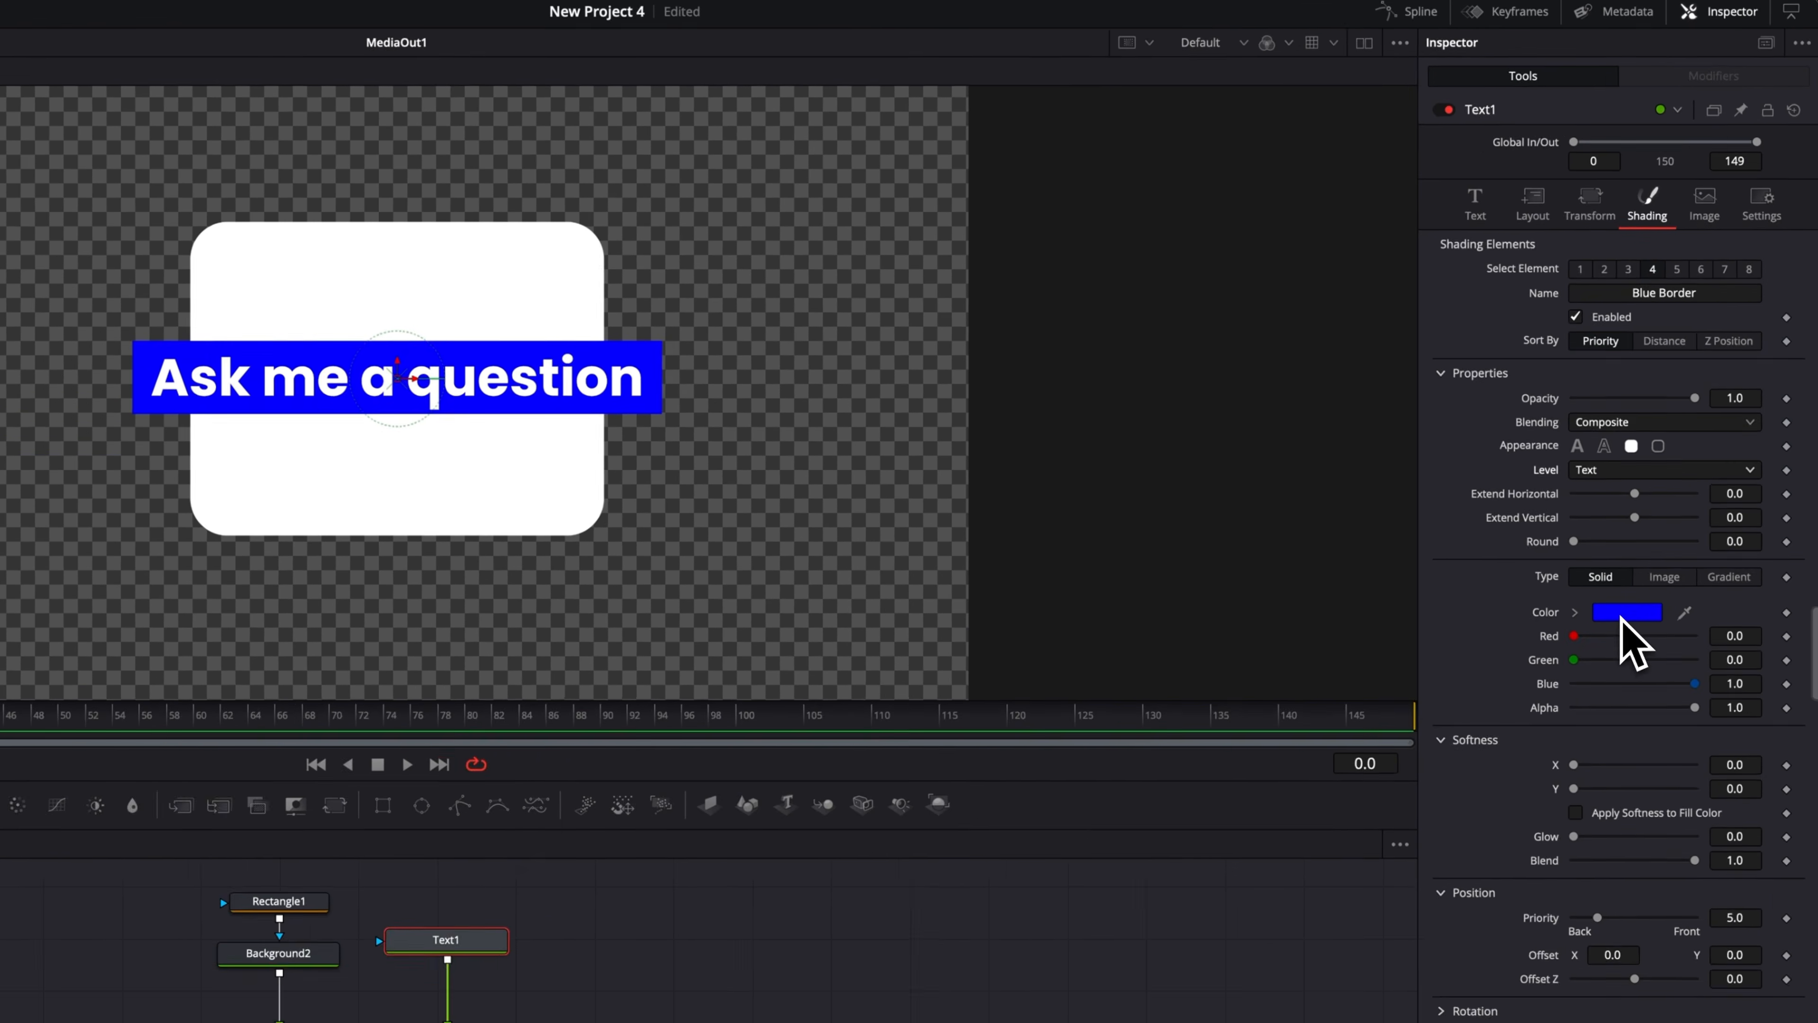
Change the Blue Border element's color to a dark gray of about 0.21 in each channel.
{"action": "left_click", "coordinate": [1658, 500]}
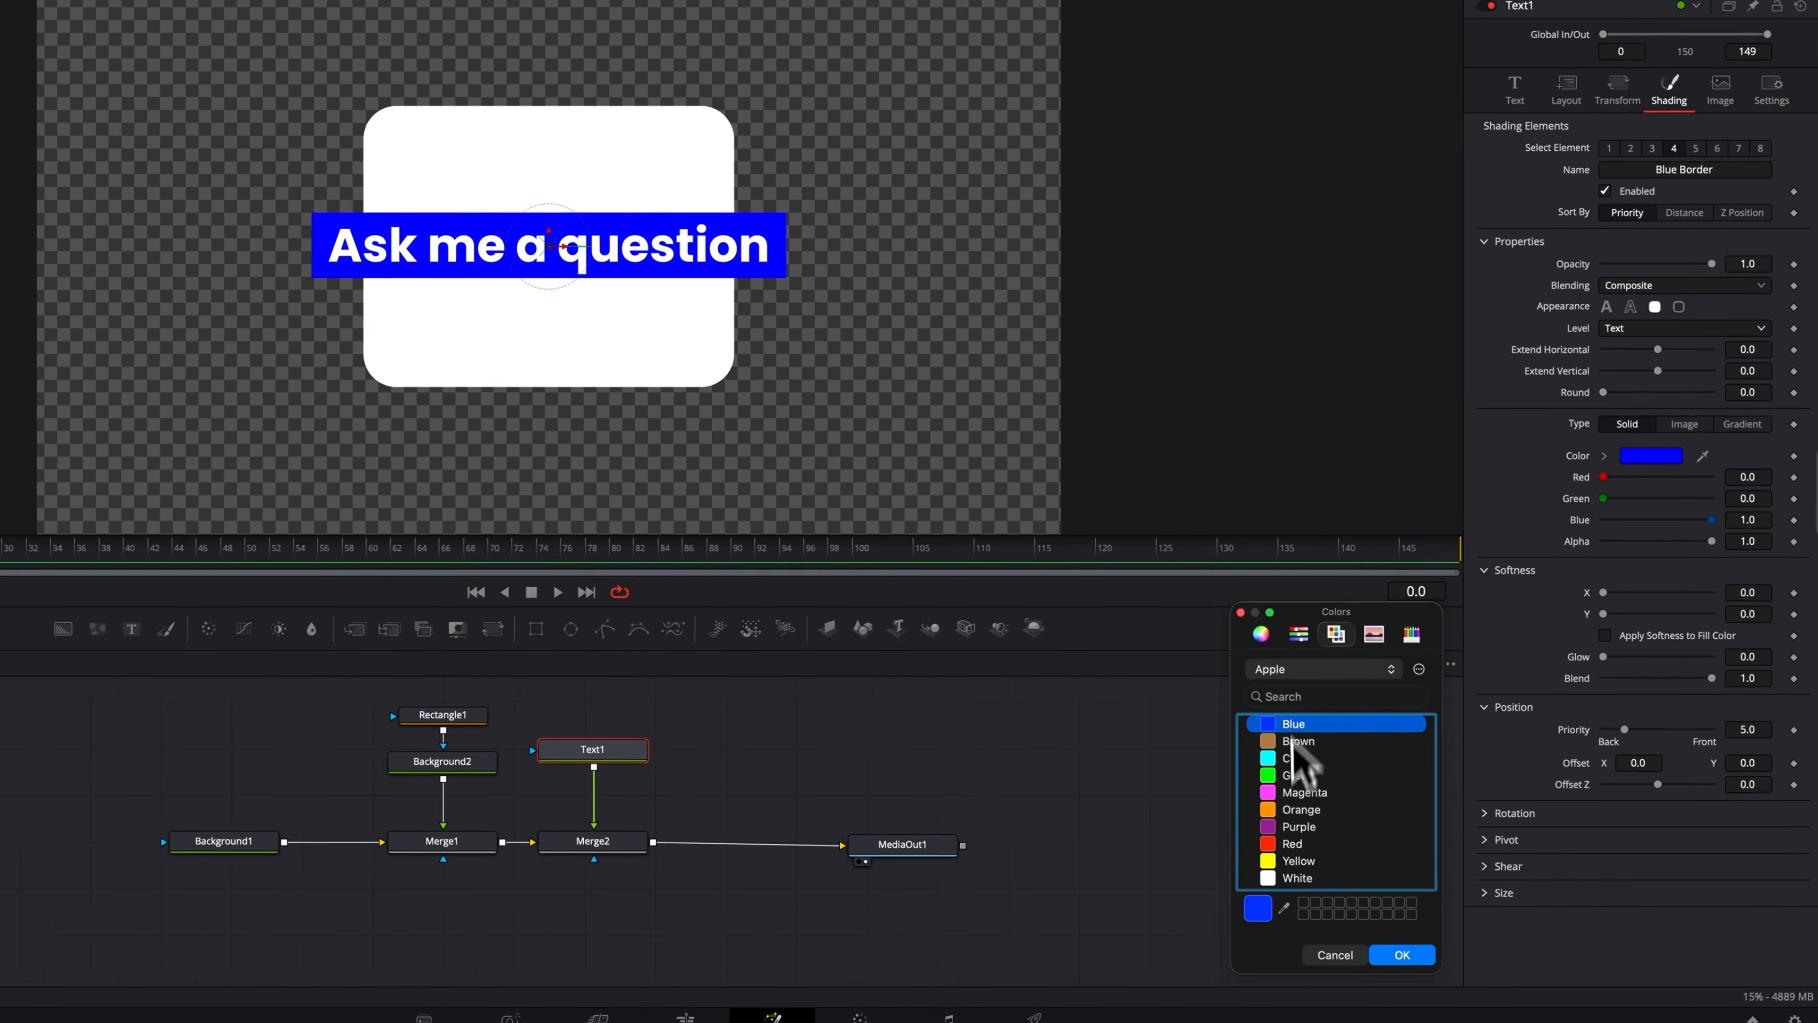
{"action": "scroll", "coordinate": [1343, 822], "scroll_direction": "down", "scroll_amount": 1}
{"action": "scroll", "coordinate": [1339, 758], "scroll_direction": "up", "scroll_amount": 2}
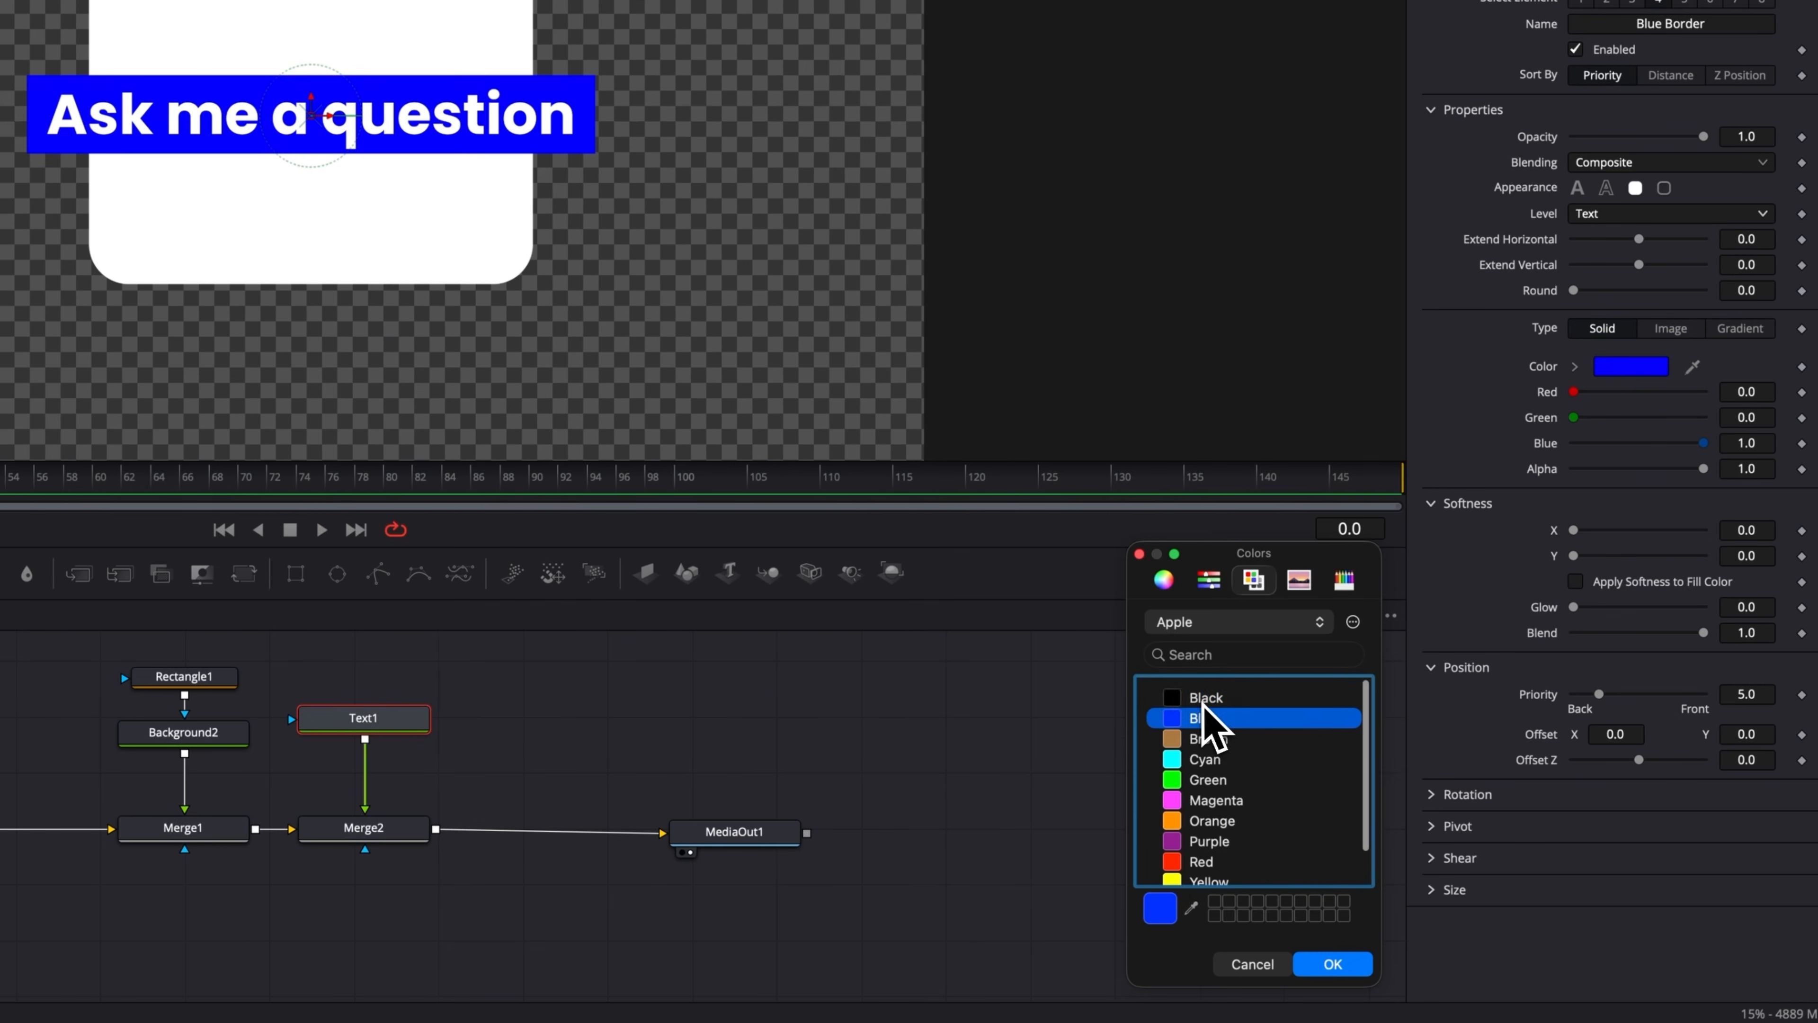
{"action": "left_click", "coordinate": [1337, 746]}
{"action": "left_click", "coordinate": [1167, 582]}
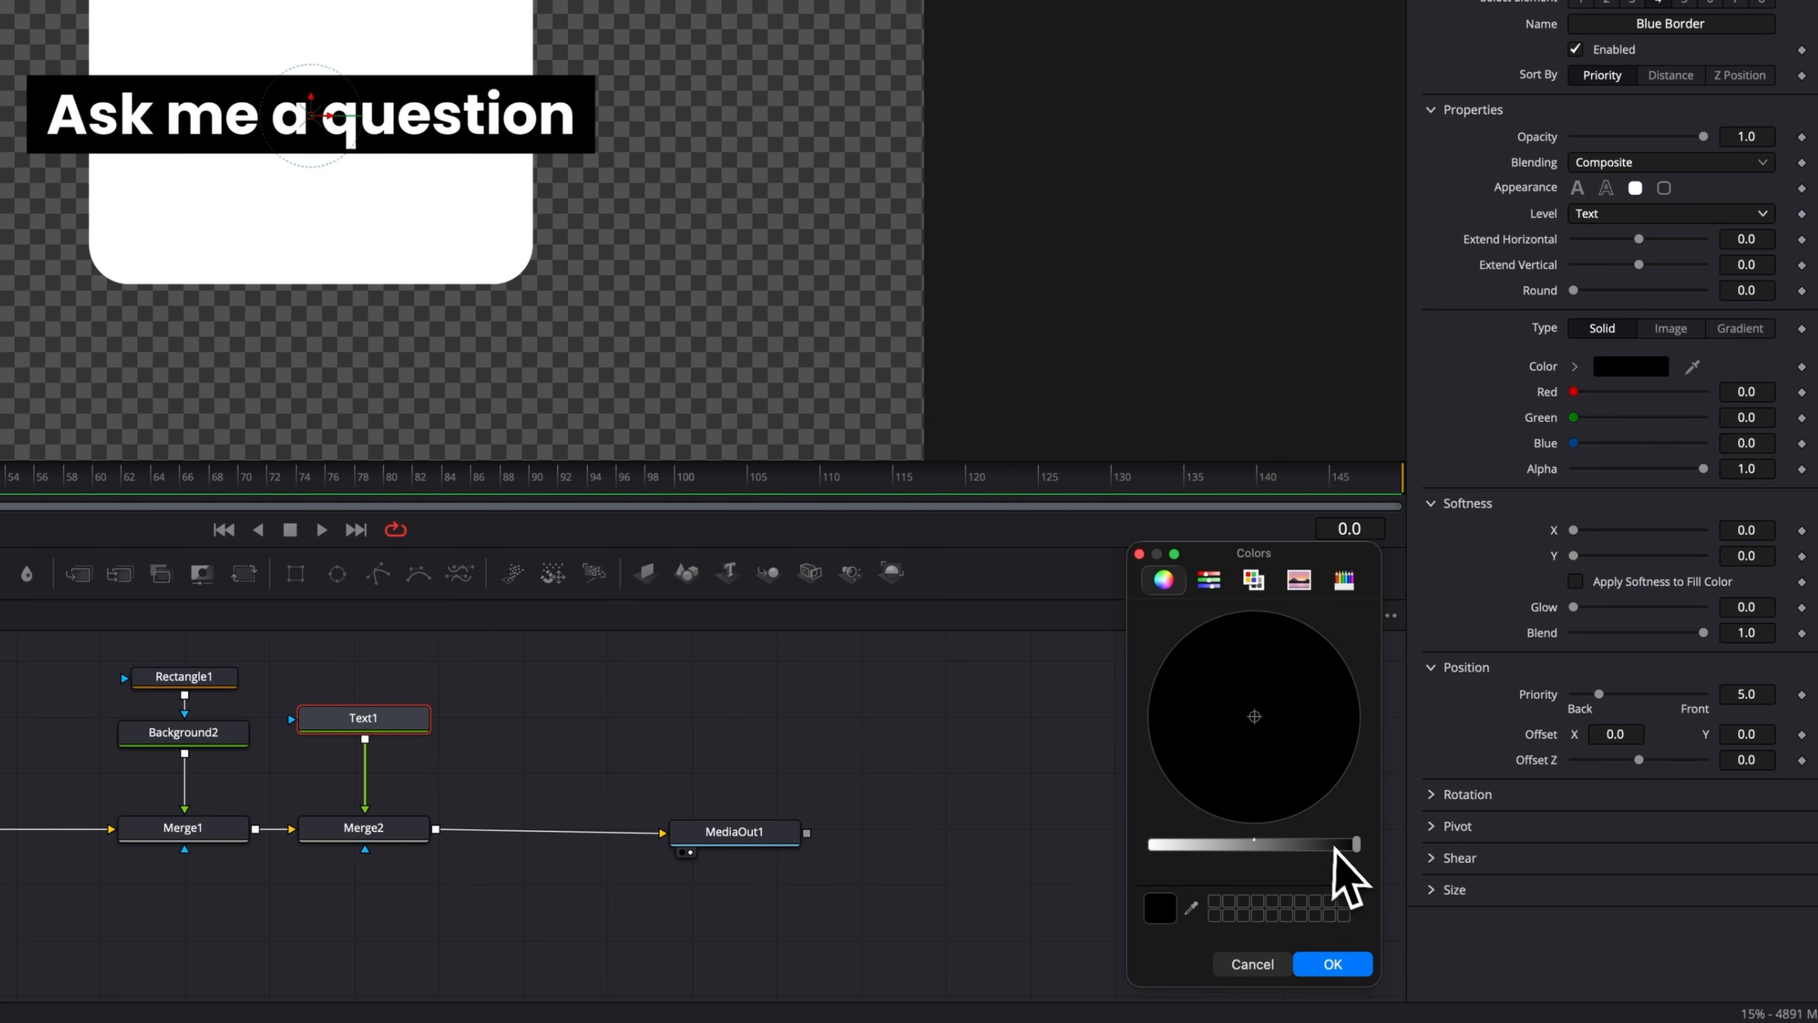
{"action": "mouse_move", "coordinate": [1335, 848]}
{"action": "left_mouse_down"}
{"action": "mouse_move", "coordinate": [1350, 846]}
{"action": "mouse_move", "coordinate": [1316, 851]}
{"action": "left_mouse_up"}
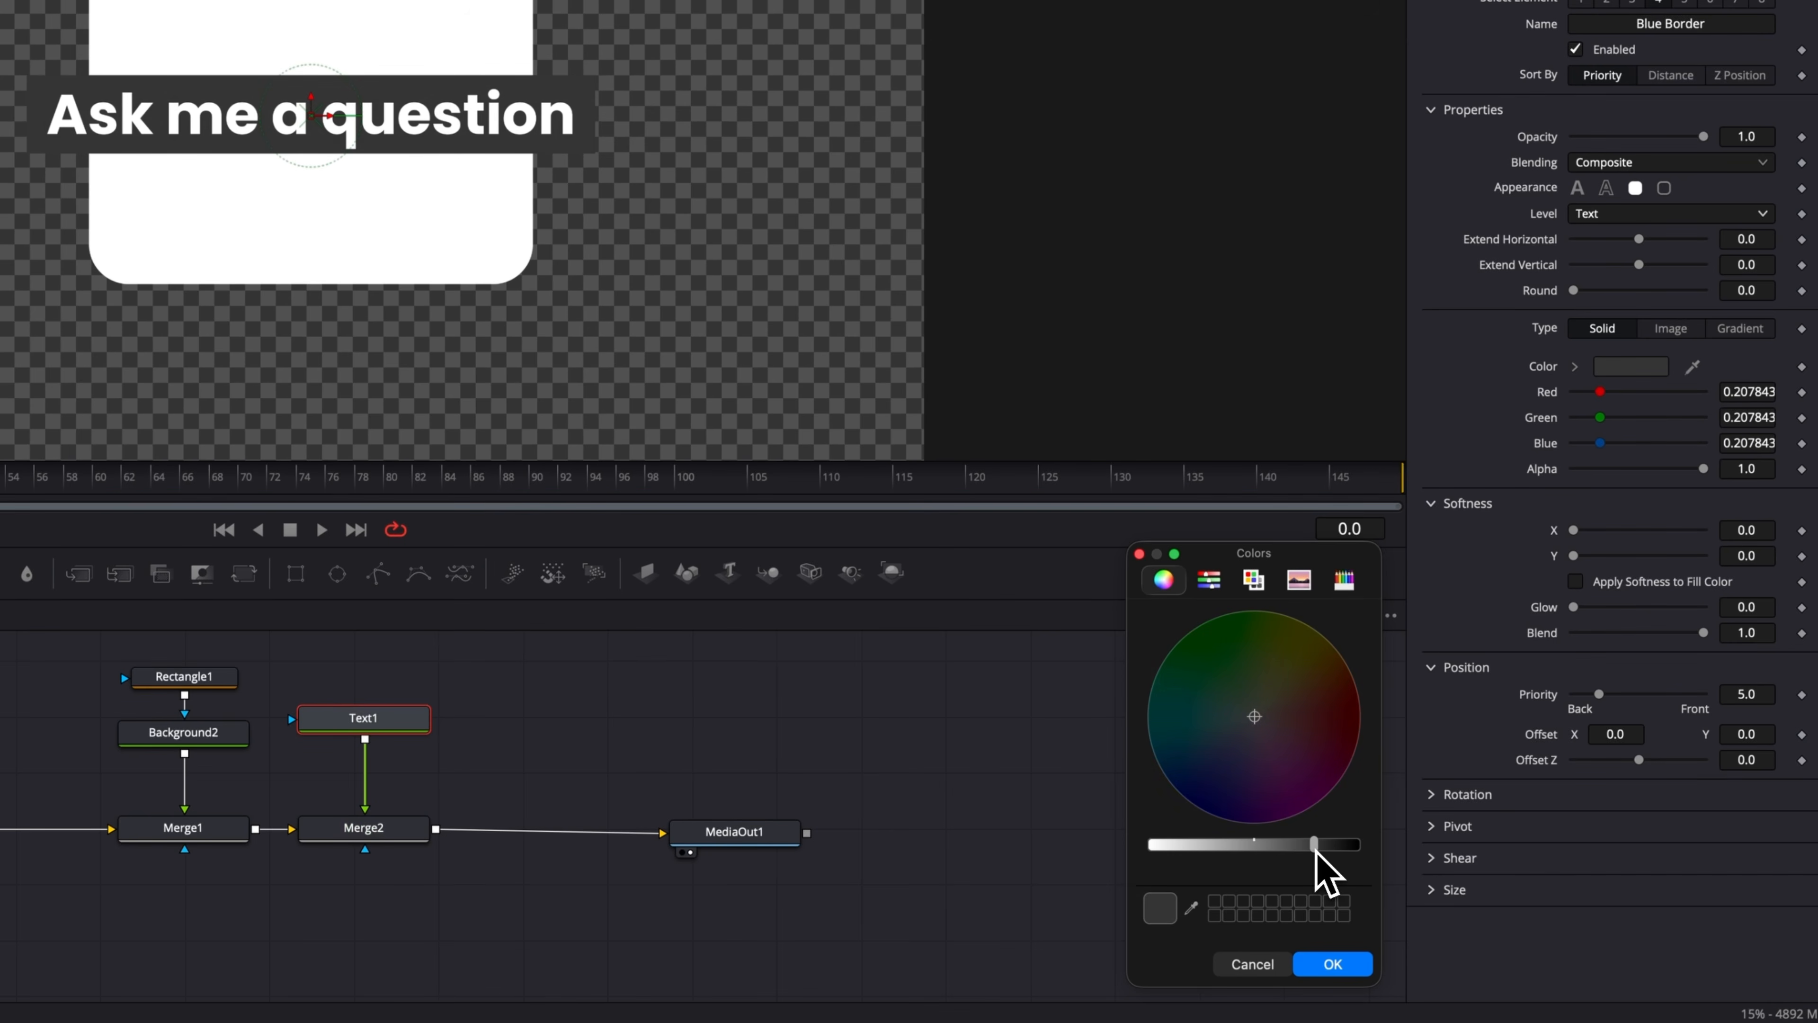
{"action": "left_click", "coordinate": [1333, 964]}
Shrink the title text to a size of about 0.0415 and move it up to the box's top edge.
{"action": "left_click", "coordinate": [1534, 153]}
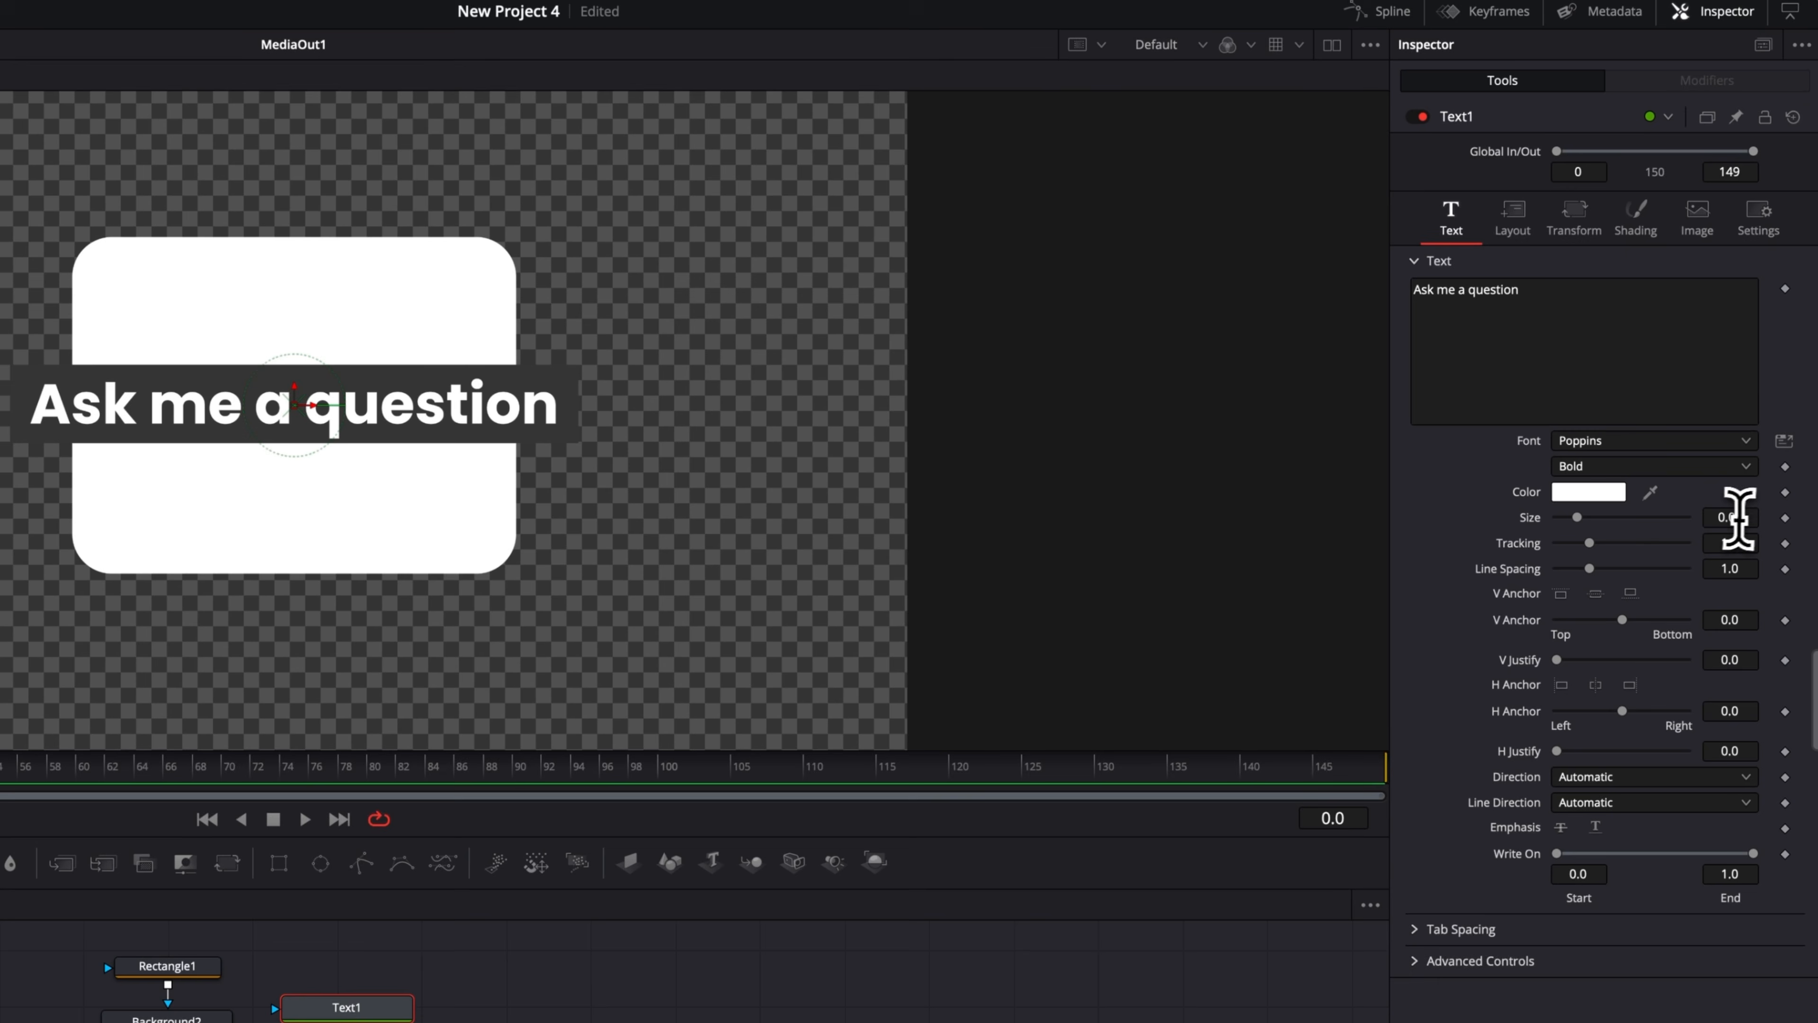
{"action": "left_click_drag", "start_coordinate": [1739, 517], "coordinate": [1697, 517]}
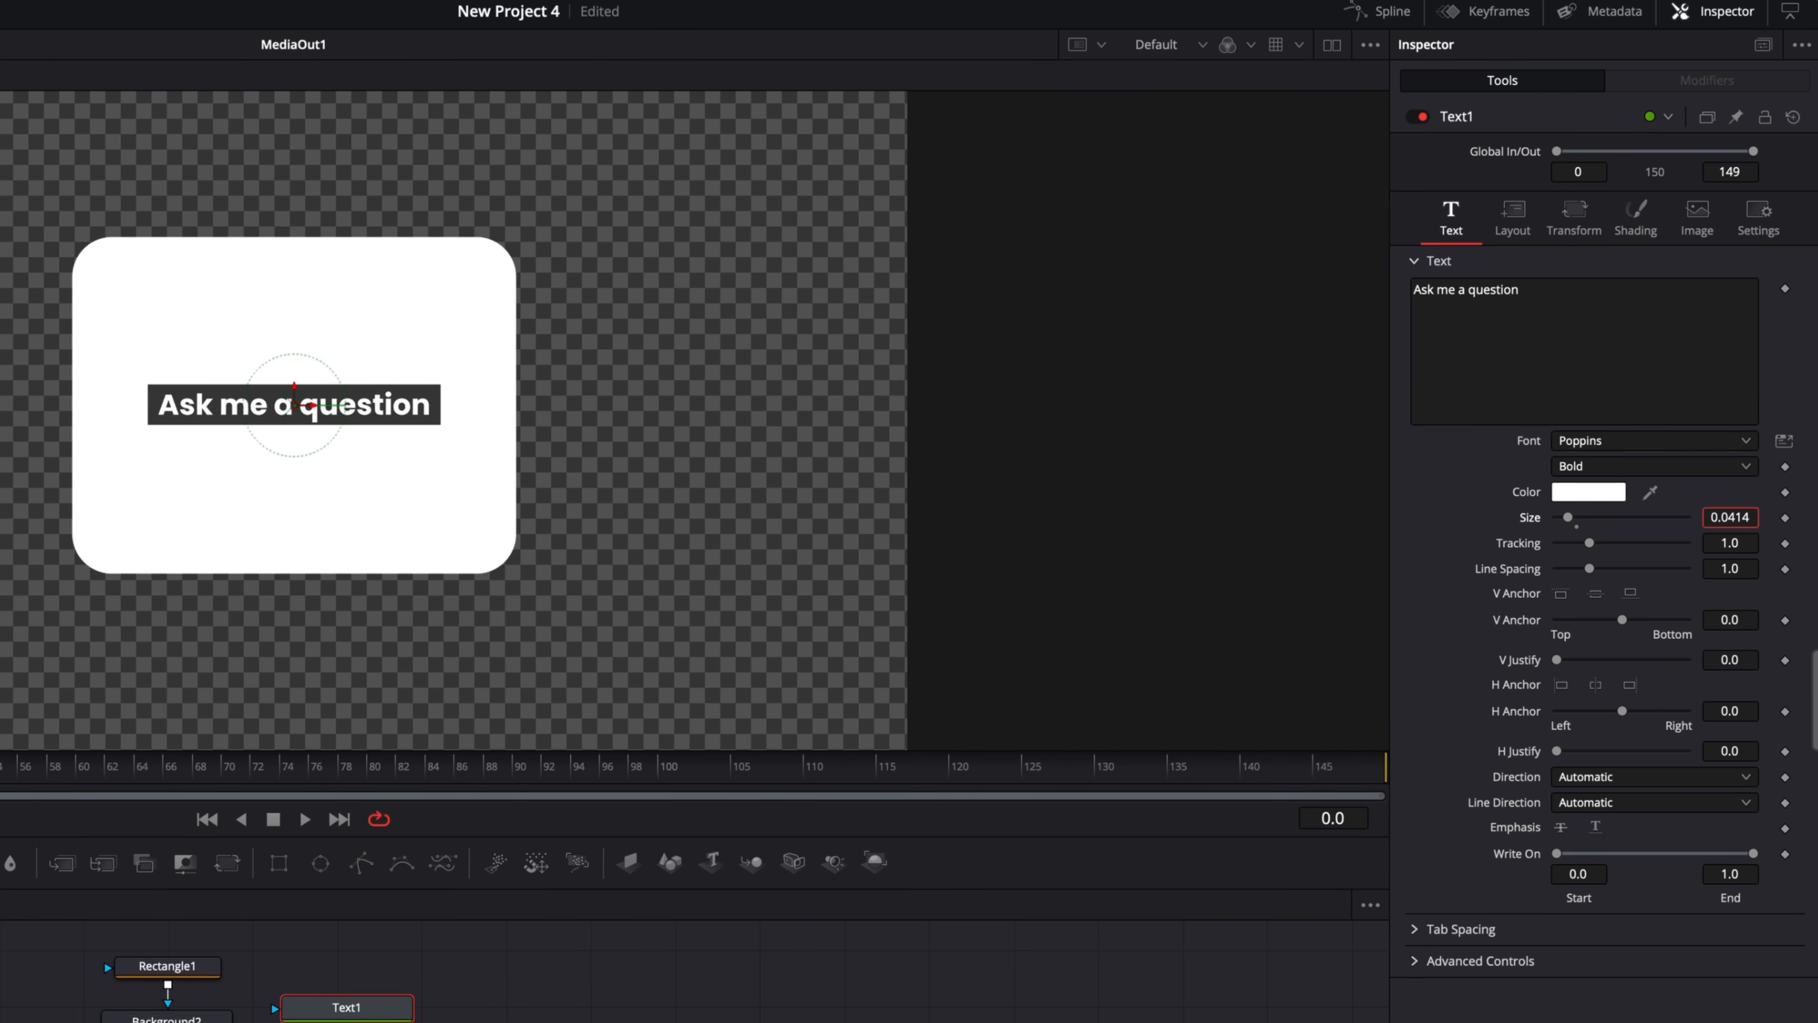
{"action": "left_click_drag", "start_coordinate": [296, 396], "coordinate": [297, 279]}
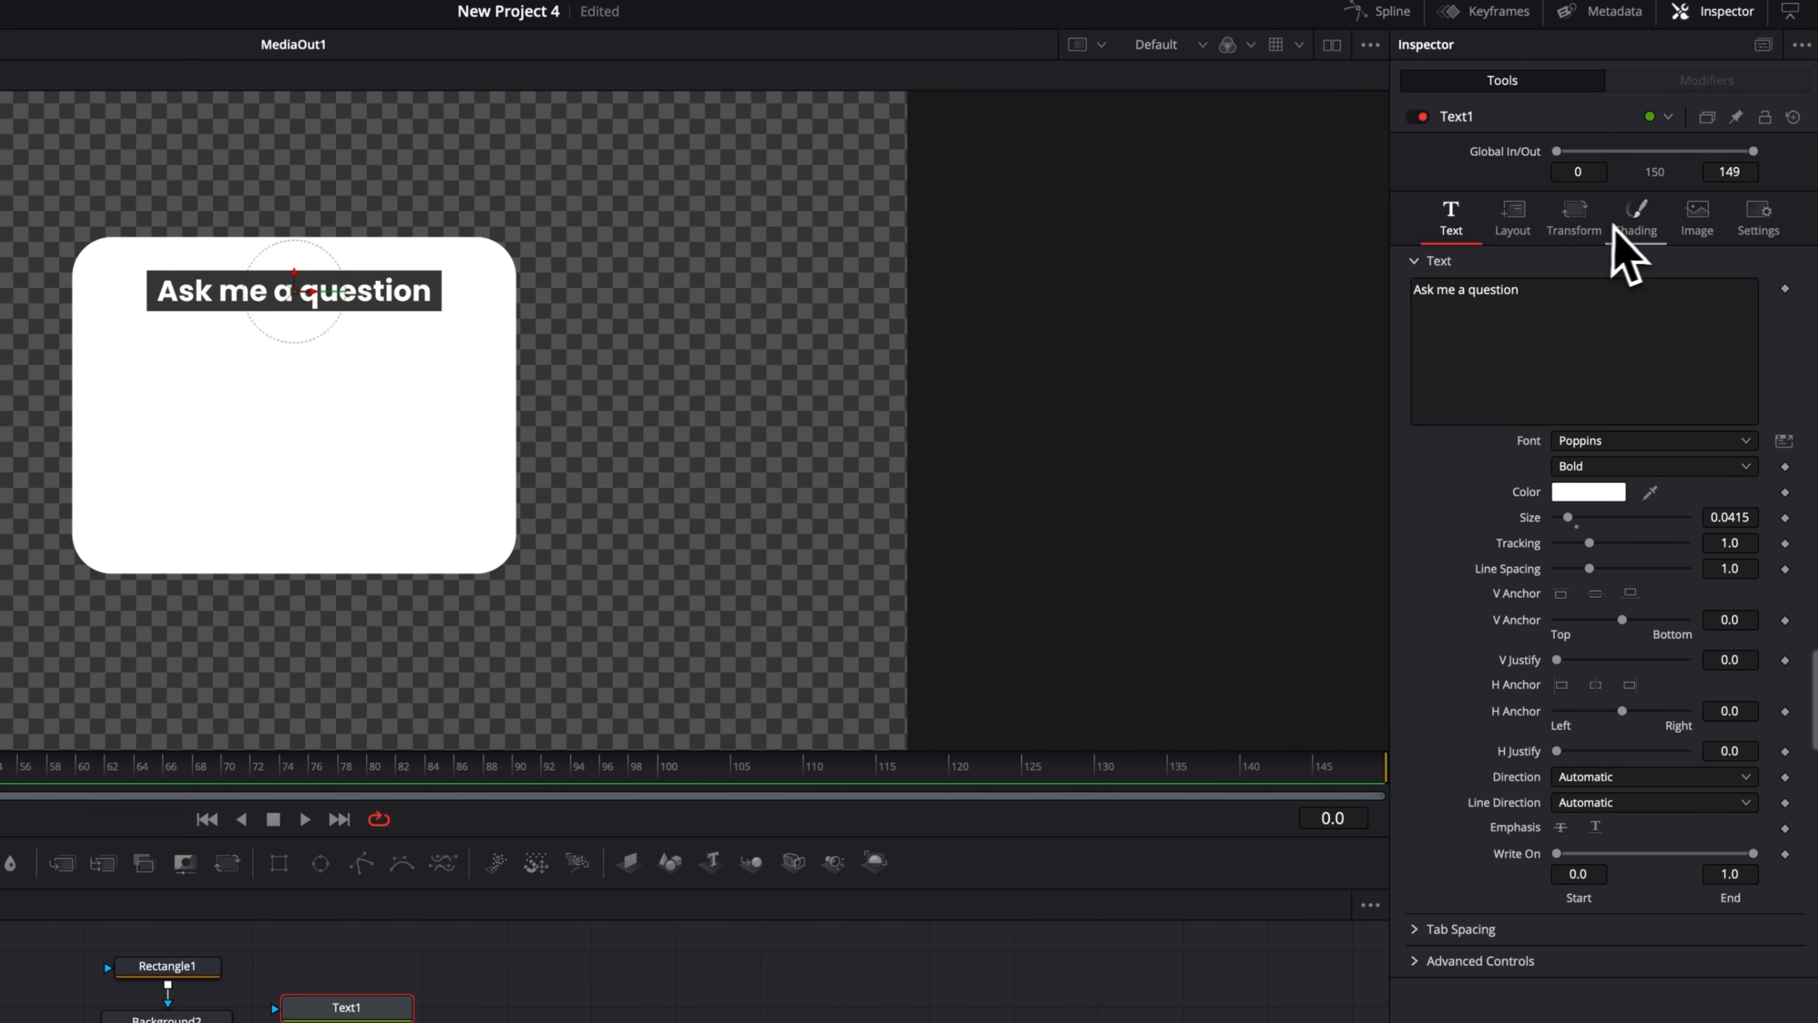
Set the border's Extend Horizontal to 3 and Extend Vertical to about 0.86 to form a bar.
{"action": "left_click", "coordinate": [1626, 227]}
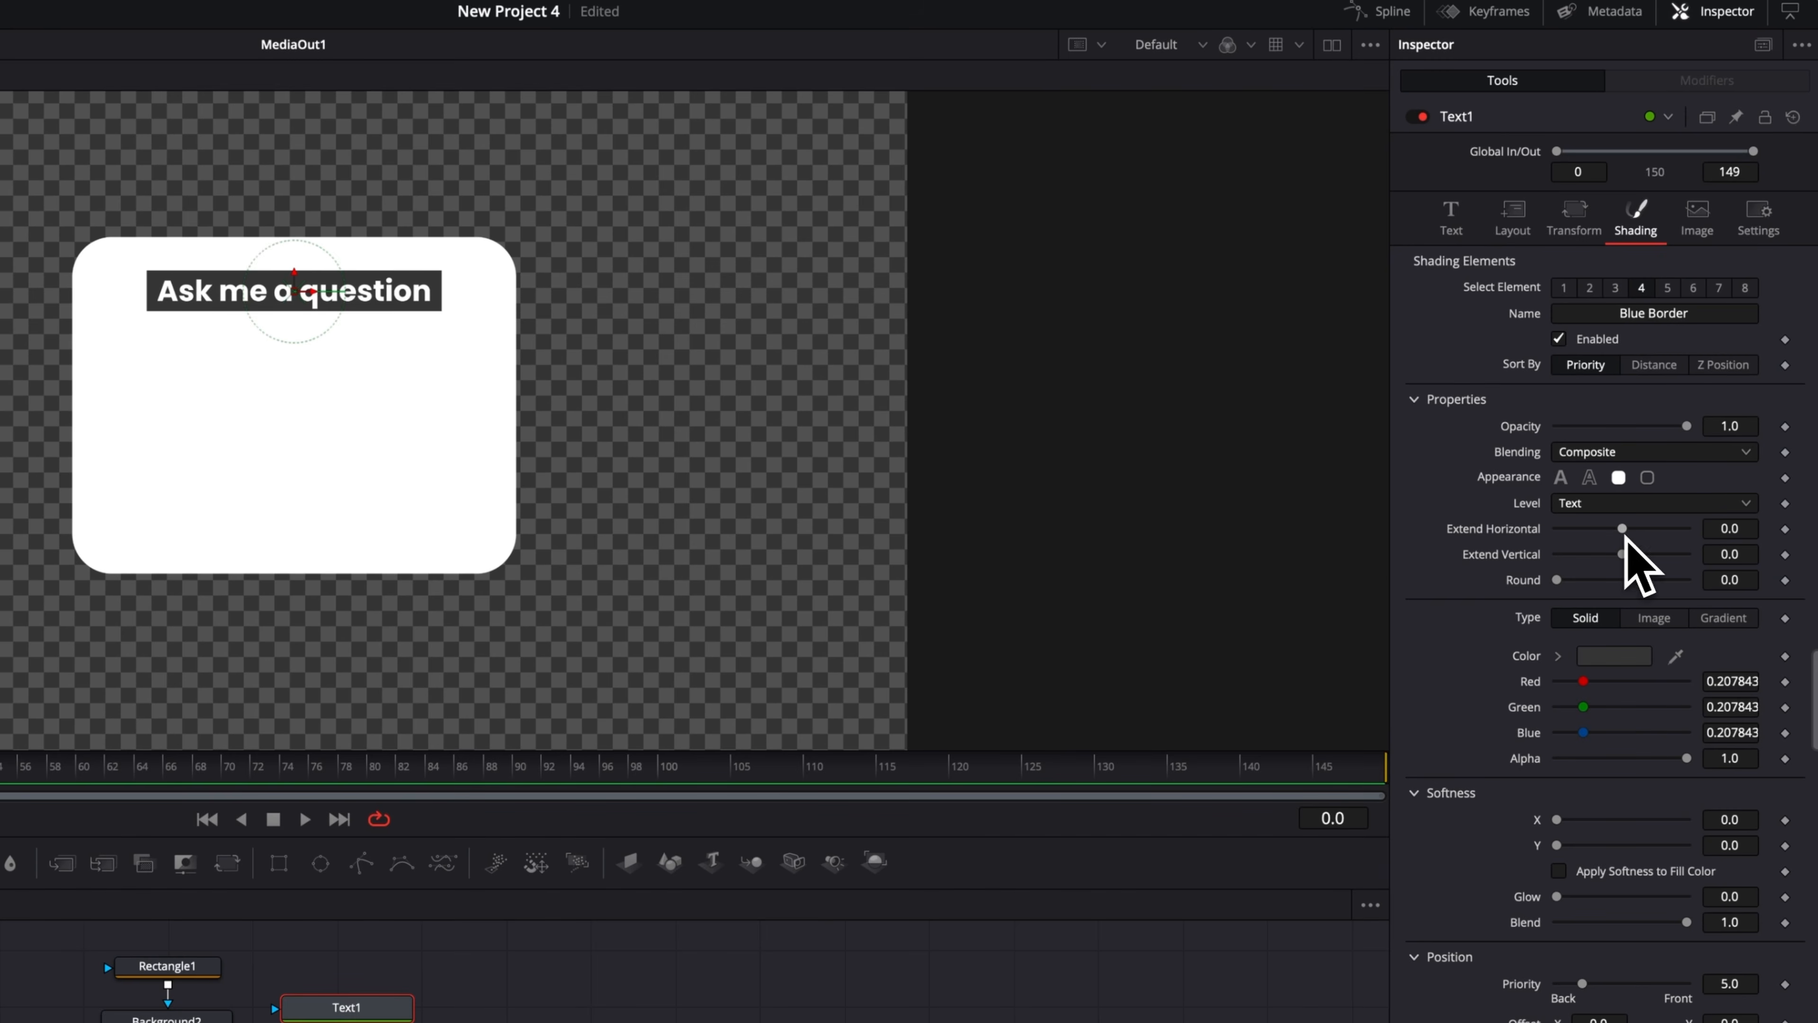
{"action": "left_click_drag", "start_coordinate": [1631, 530], "coordinate": [1678, 530]}
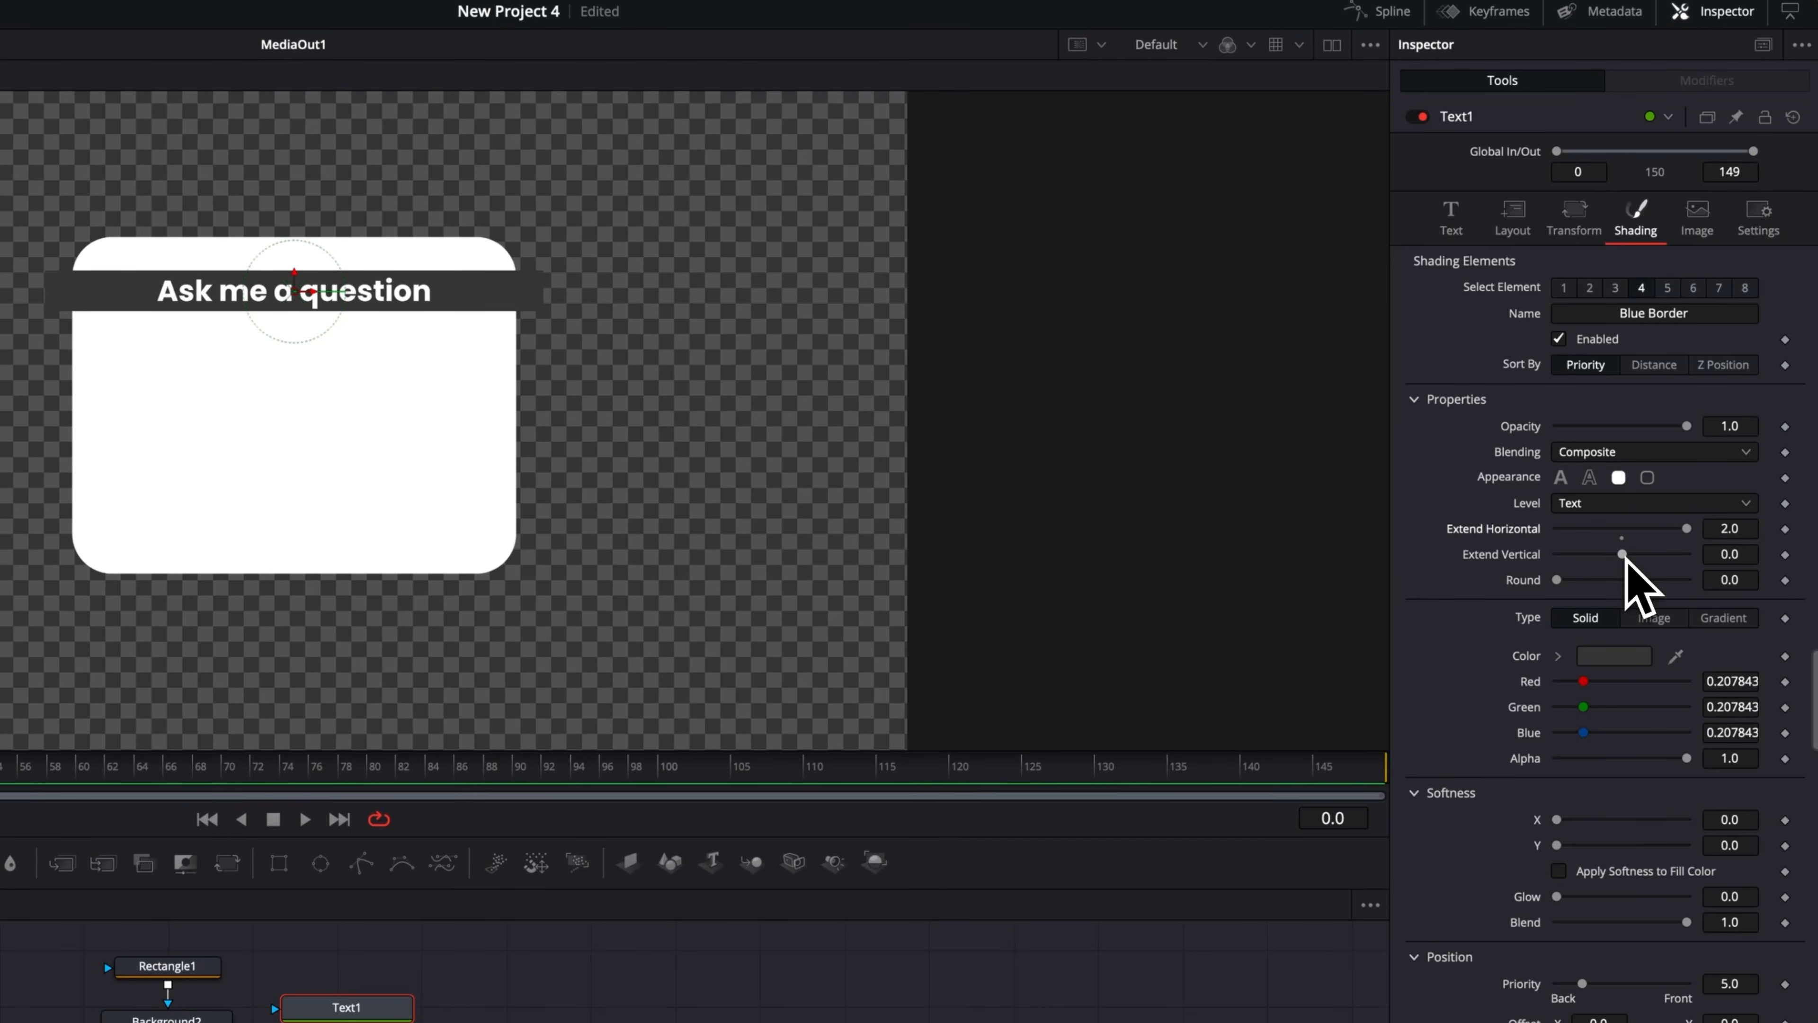
{"action": "left_click_drag", "start_coordinate": [1624, 555], "coordinate": [1651, 557]}
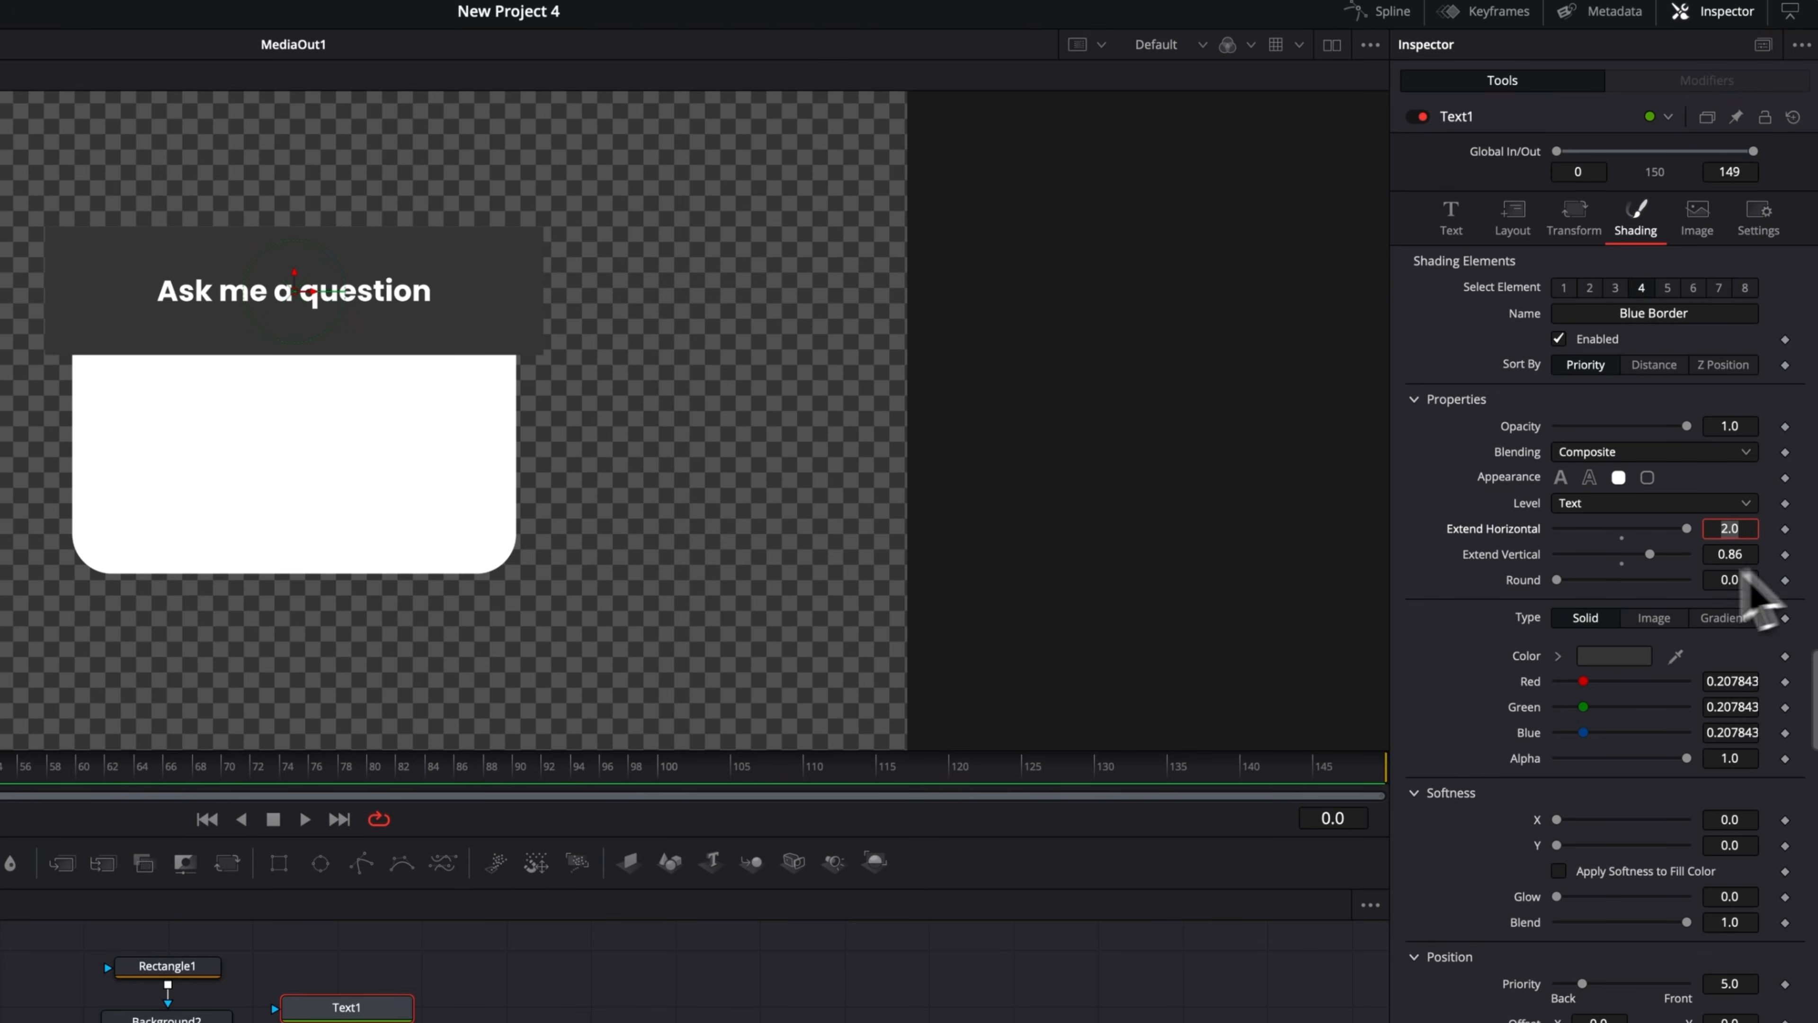
{"action": "type", "text": "3"}
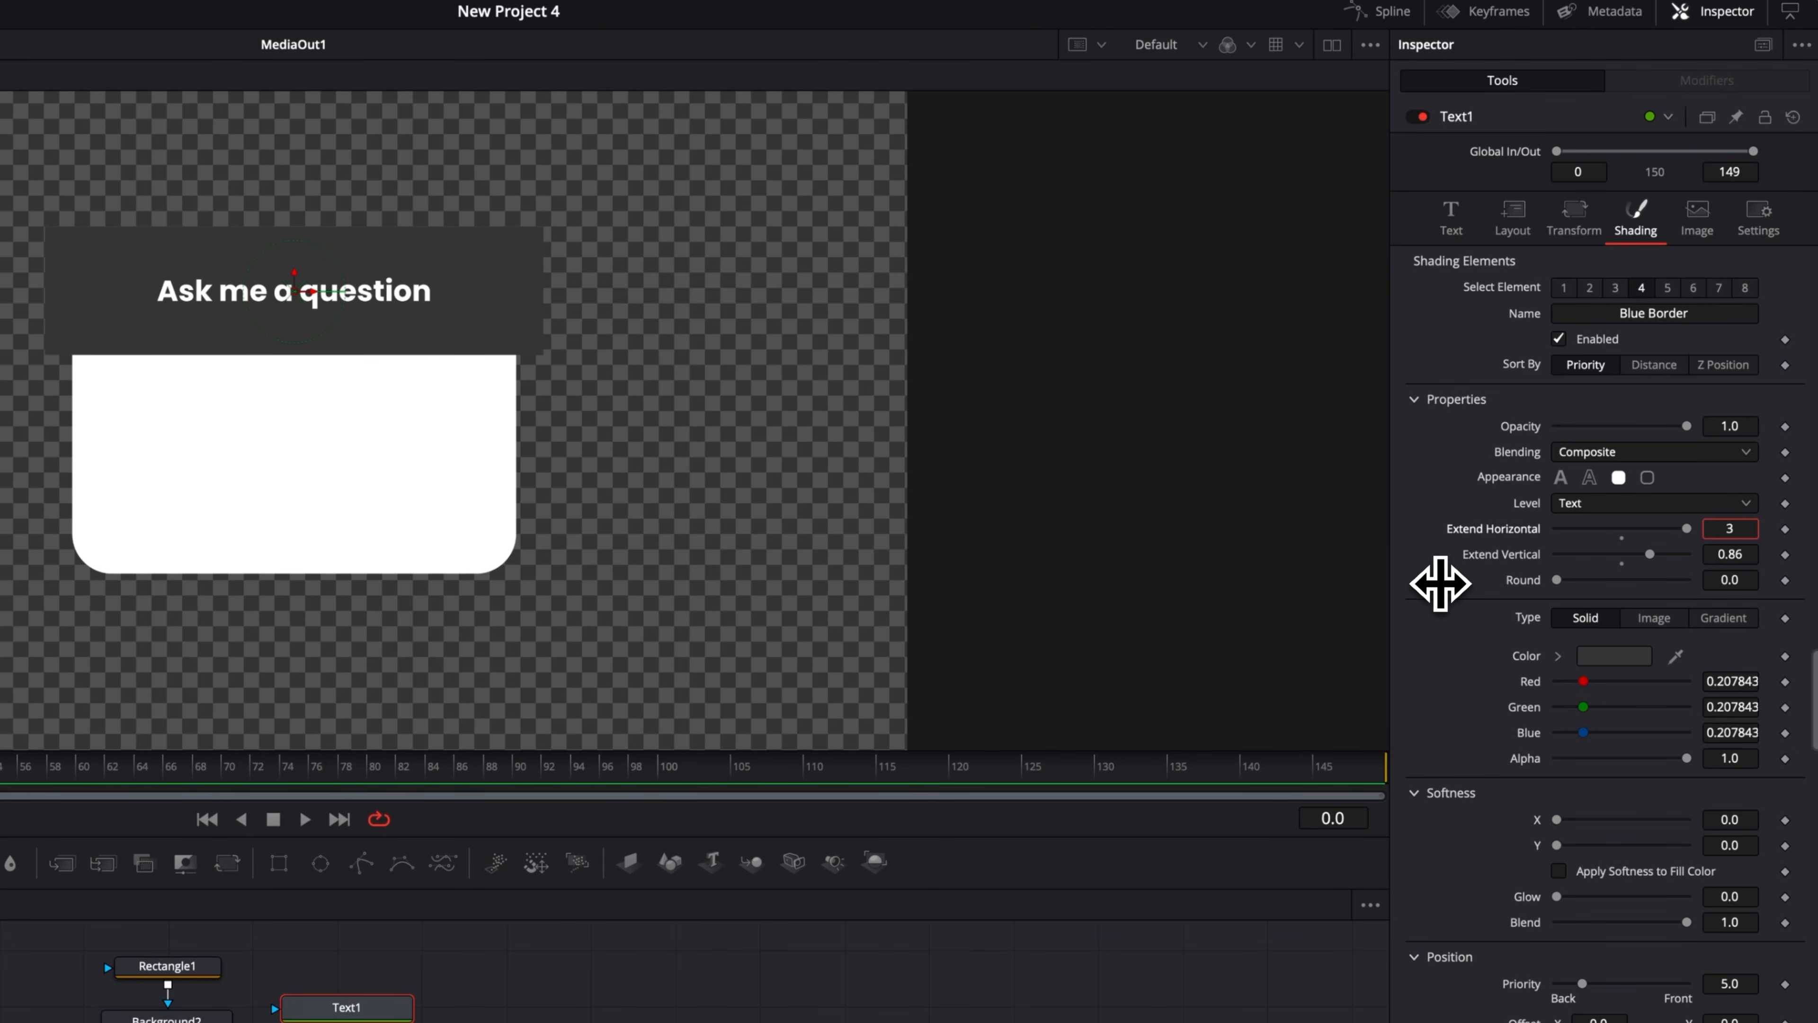
{"action": "key", "text": "Return"}
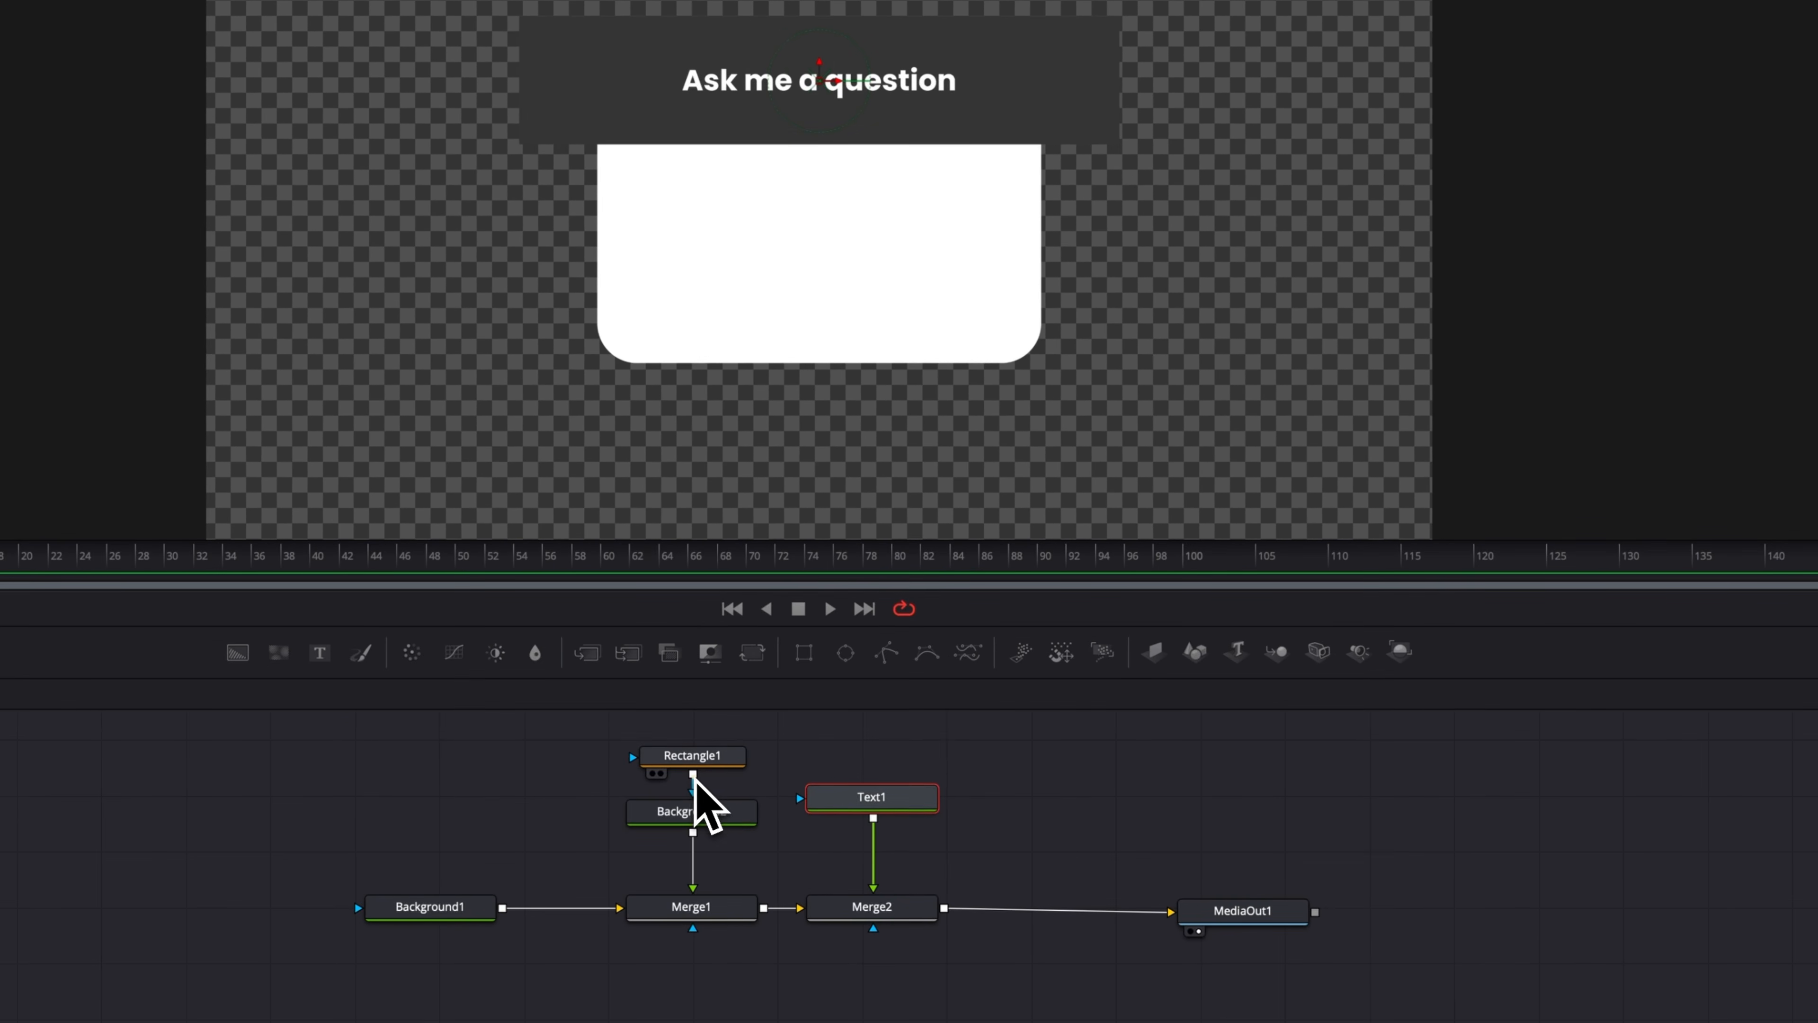
Mask Merge2 with Rectangle1 so the bar follows the rounded box, and set Extend Vertical to about 0.587.
{"action": "left_click_drag", "start_coordinate": [624, 761], "coordinate": [880, 931]}
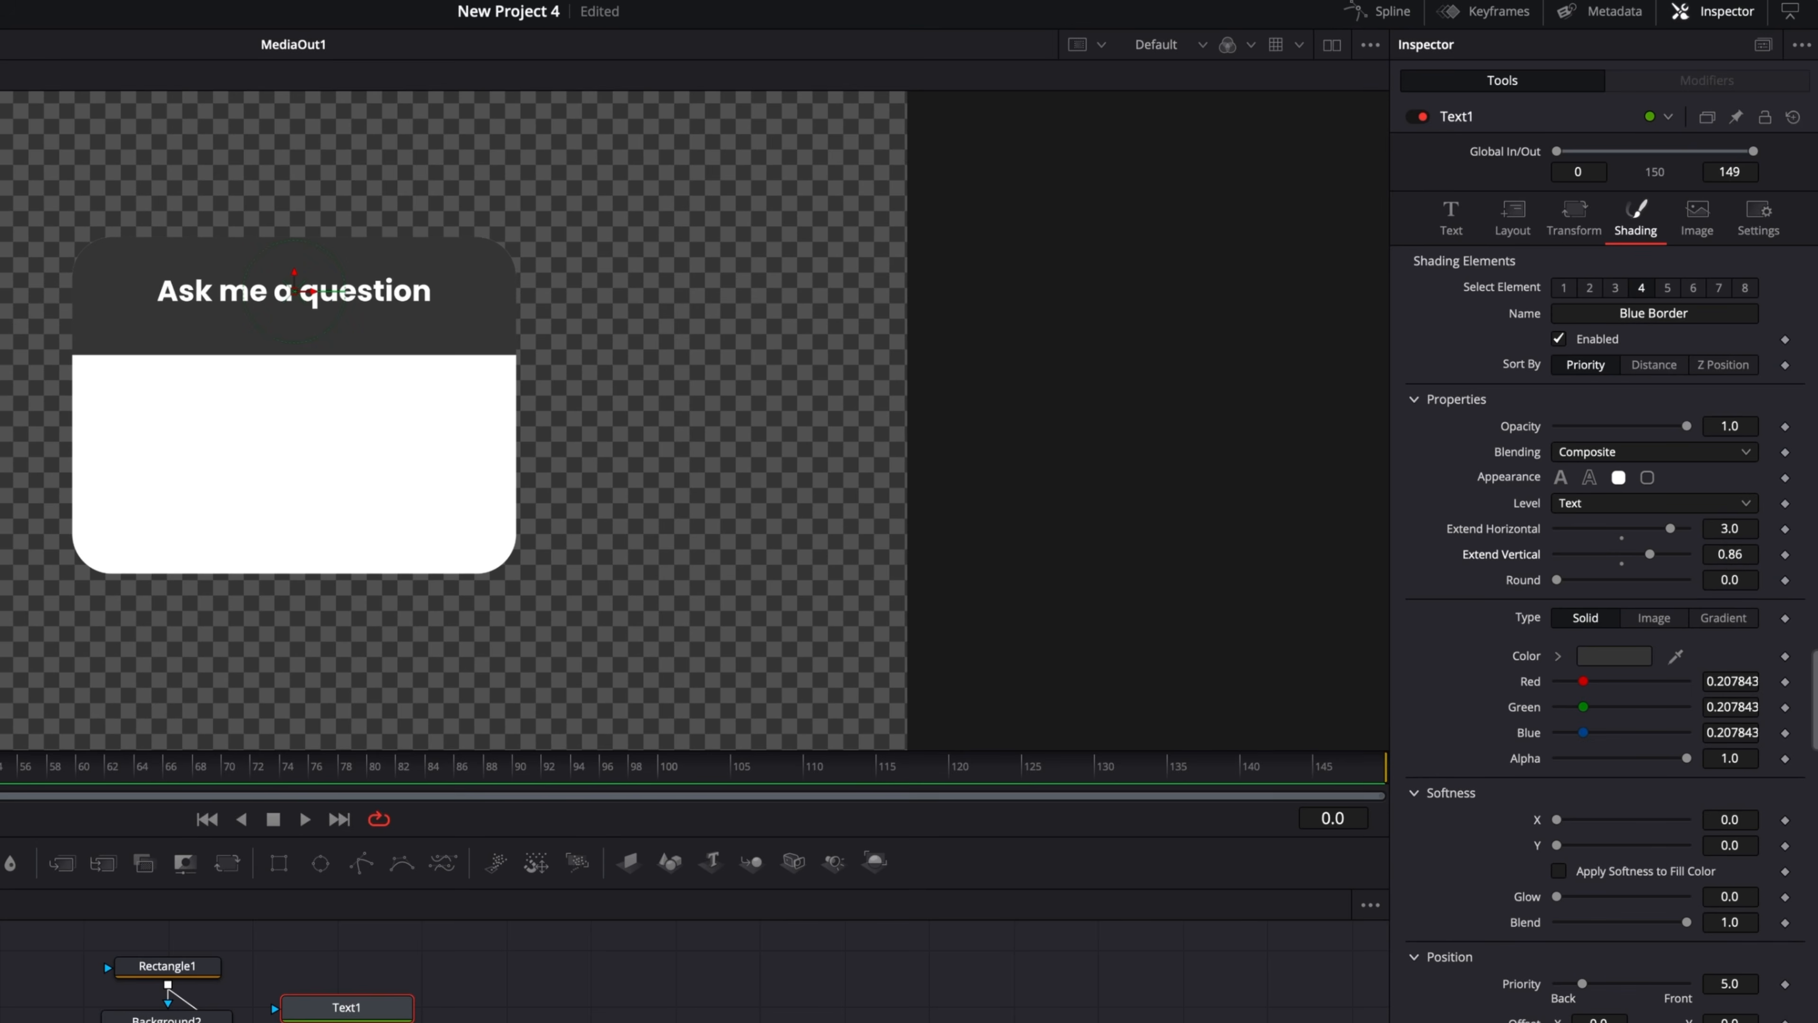
{"action": "mouse_move", "coordinate": [1729, 554]}
{"action": "left_mouse_down"}
{"action": "mouse_move", "coordinate": [1660, 555]}
{"action": "mouse_move", "coordinate": [1753, 537]}
{"action": "left_mouse_up"}
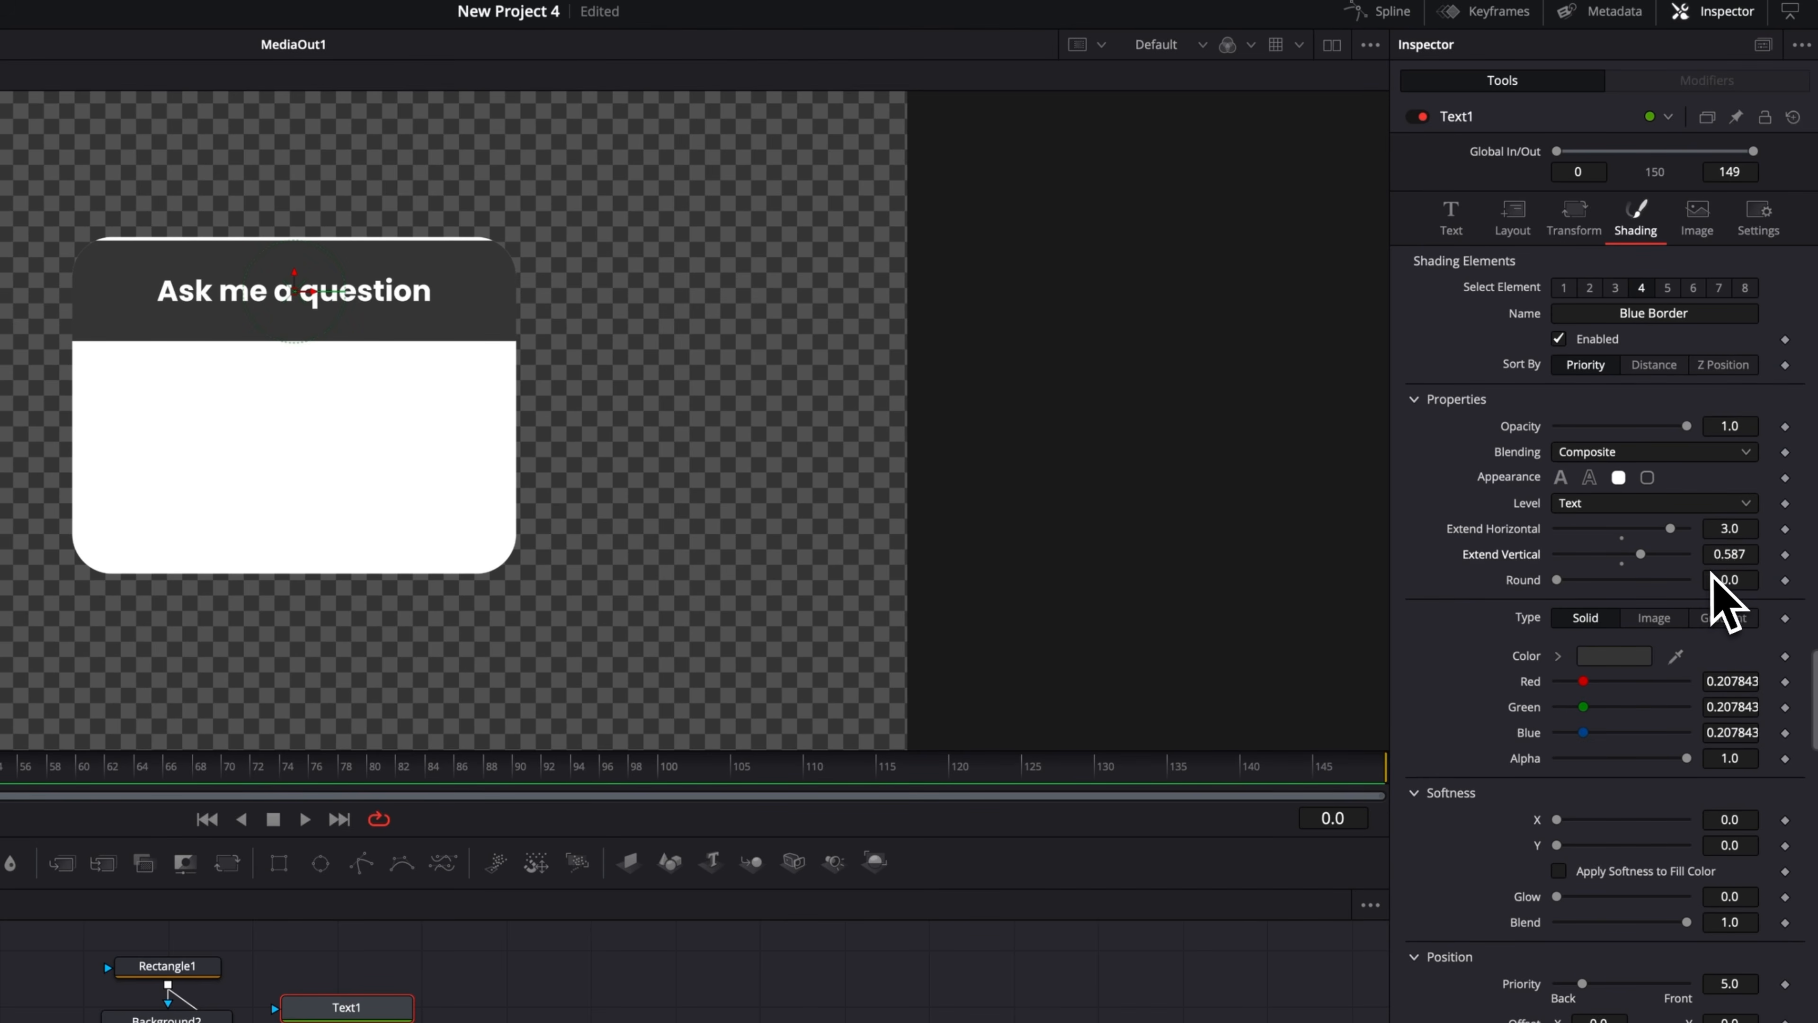
Nudge the title text slightly upward within the dark bar.
{"action": "left_click", "coordinate": [1471, 228]}
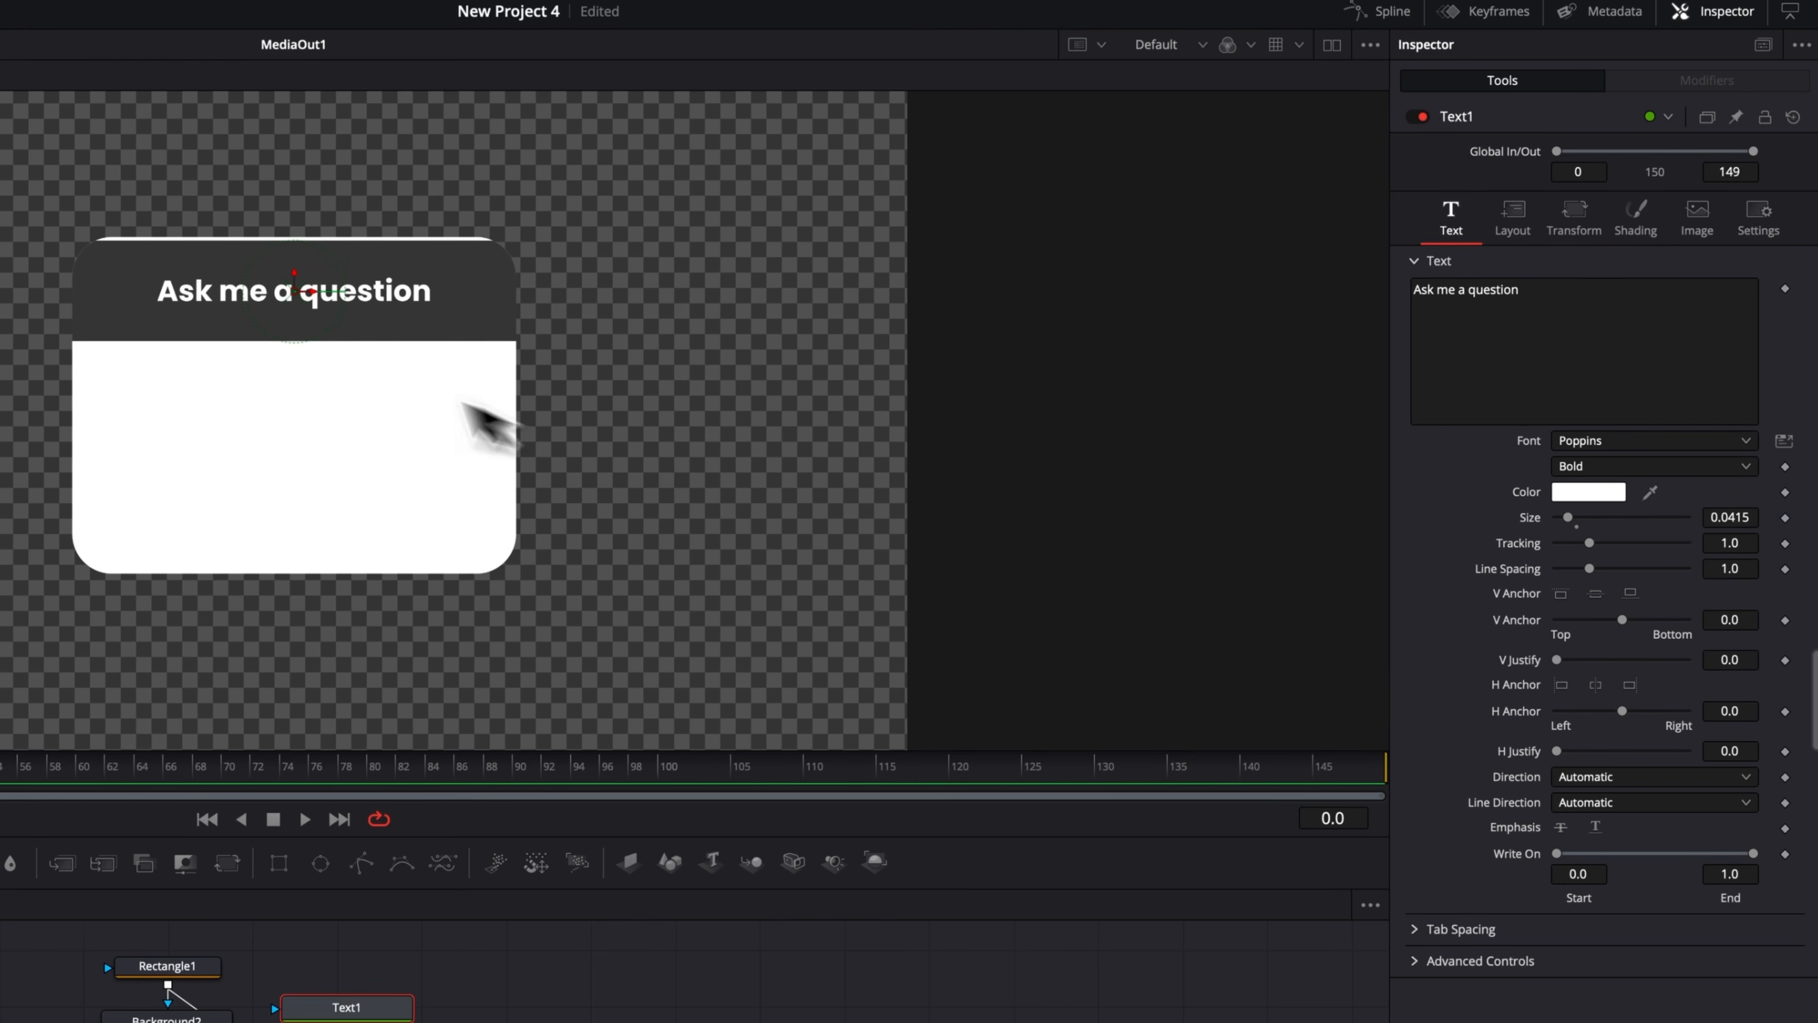
{"action": "left_click_drag", "start_coordinate": [294, 270], "coordinate": [294, 257]}
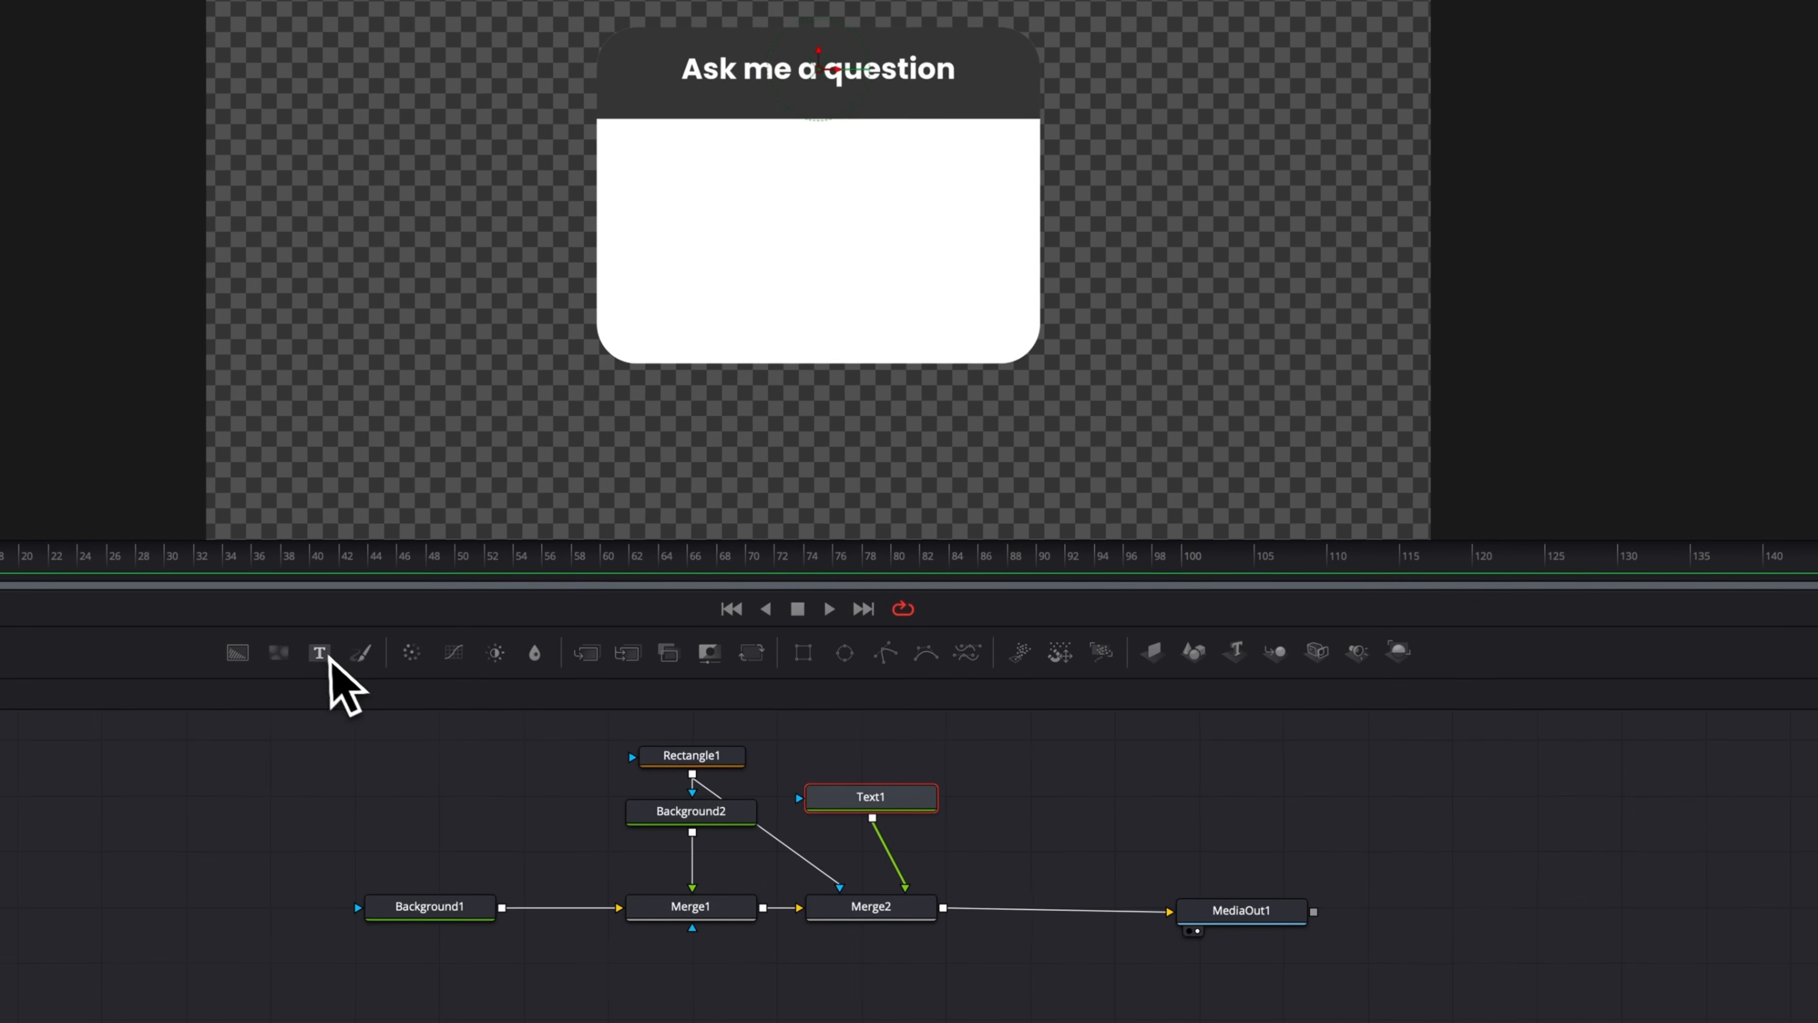
Add a second Text node merged over the composite just before MediaOut1.
{"action": "left_click_drag", "start_coordinate": [290, 655], "coordinate": [949, 780]}
{"action": "left_click_drag", "start_coordinate": [1194, 802], "coordinate": [952, 921]}
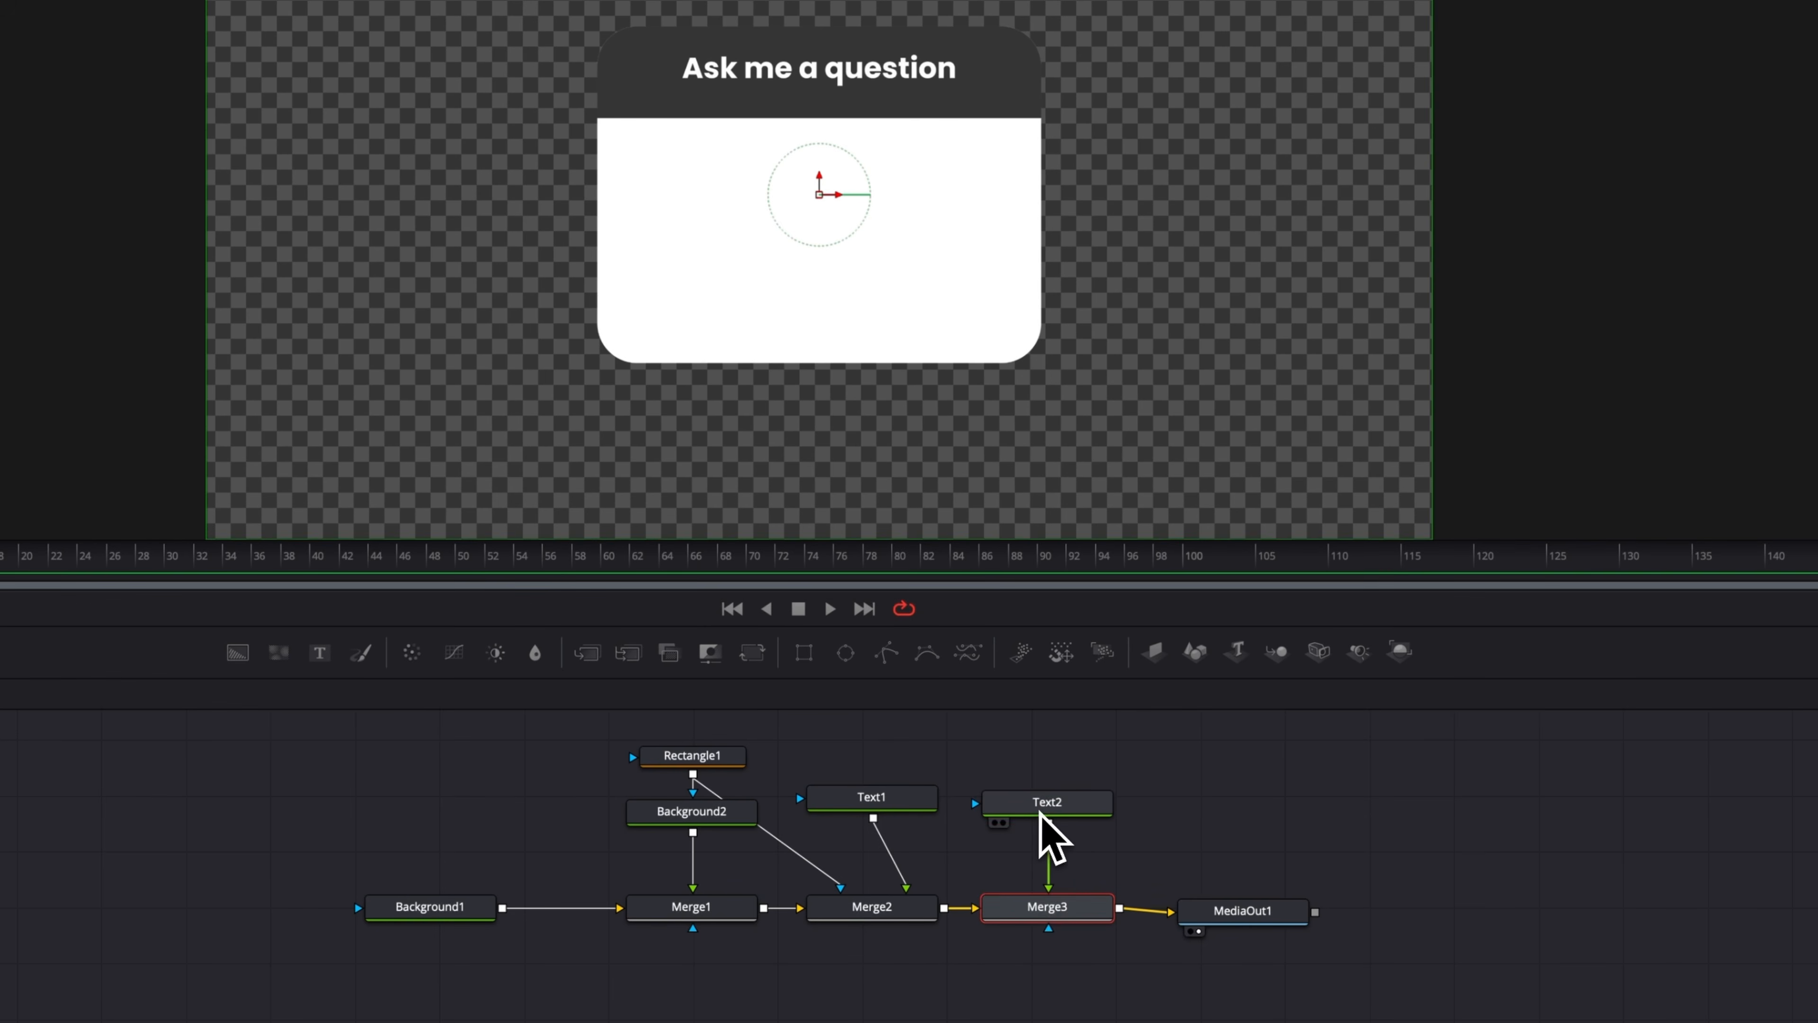
Enter the text "How to edit in Davinci Resolve" in the second Text node.
{"action": "left_click", "coordinate": [1042, 809]}
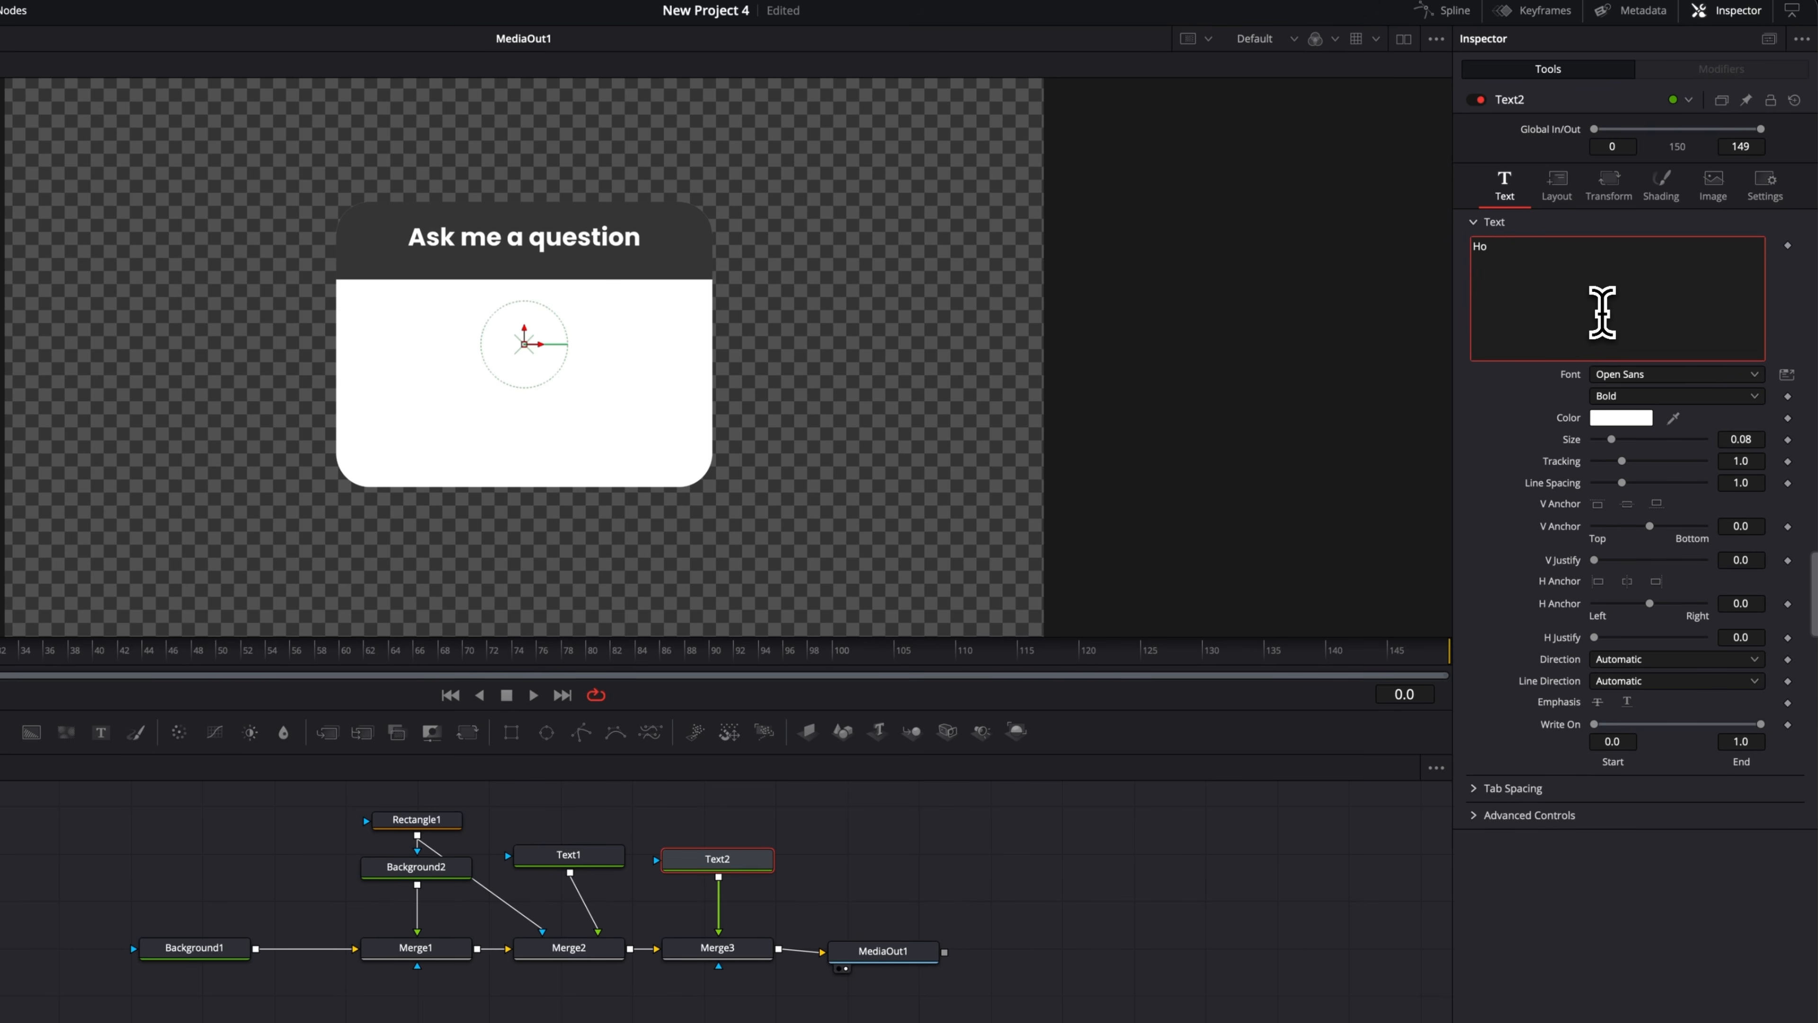
{"action": "type", "text": "to edit in Davinci Reso"}
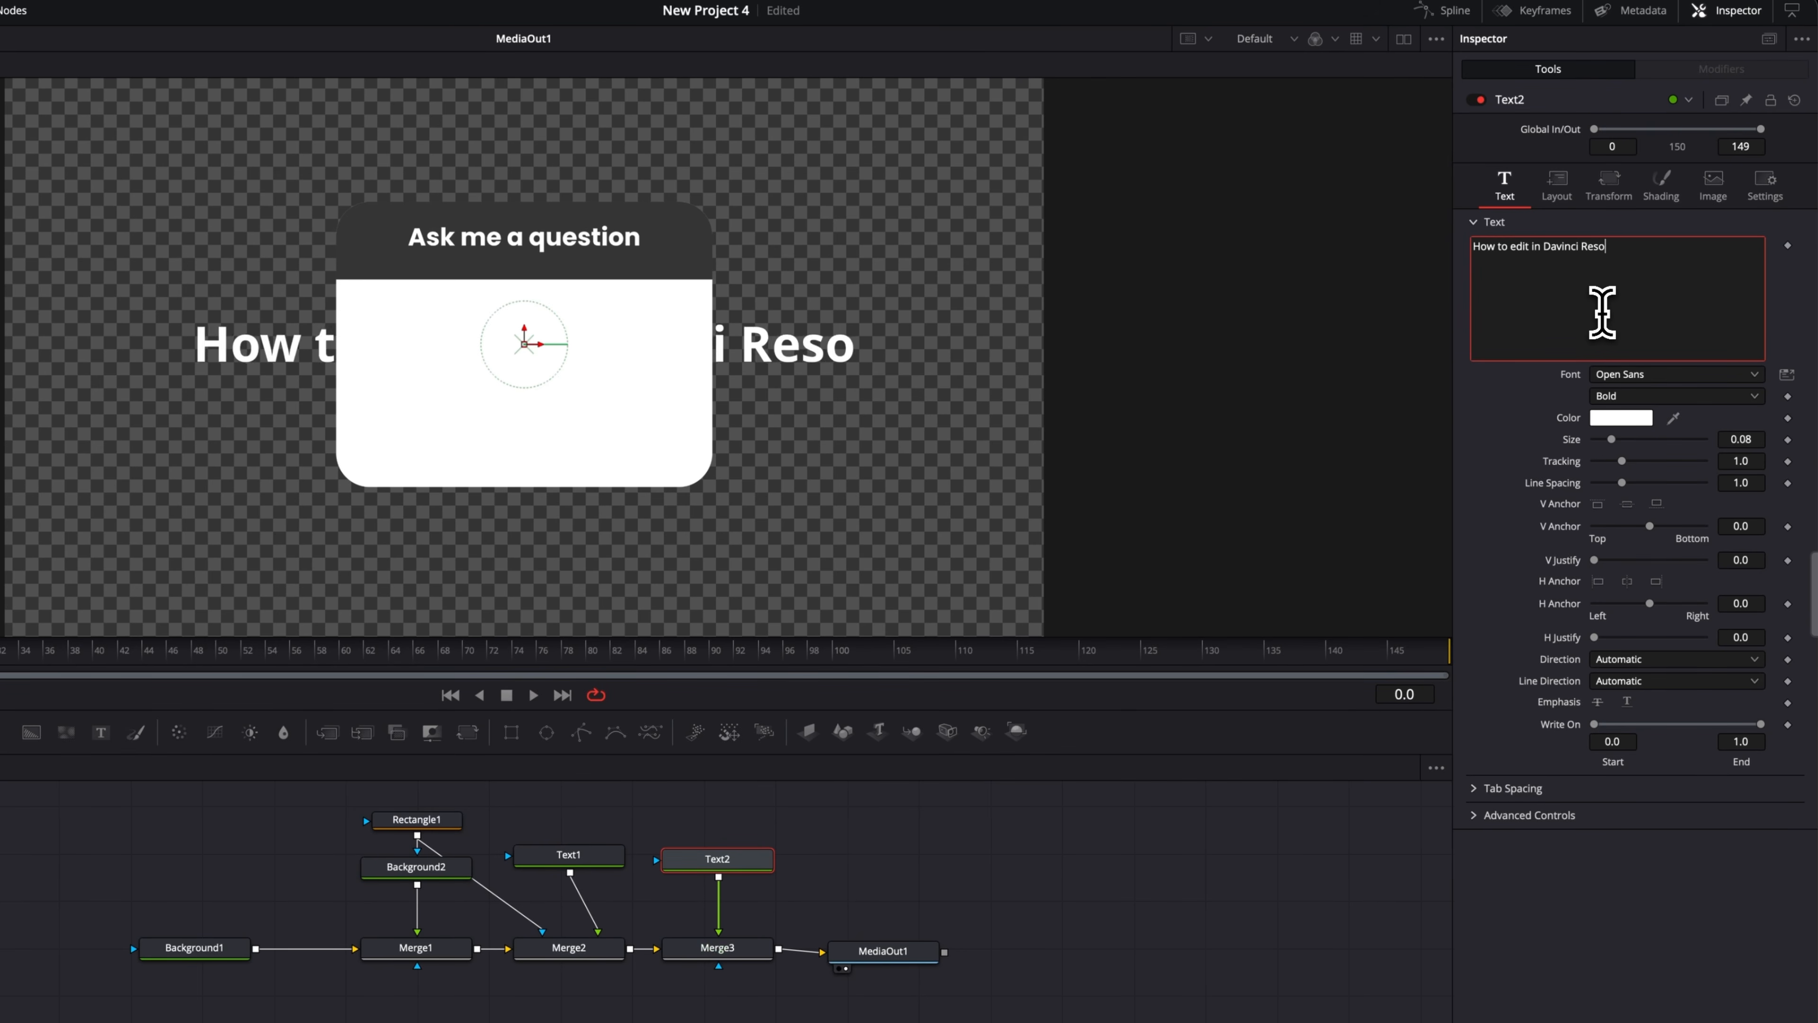
{"action": "type", "text": "lve"}
Set the second text's font to Poppins and its color to black.
{"action": "left_click", "coordinate": [1649, 396]}
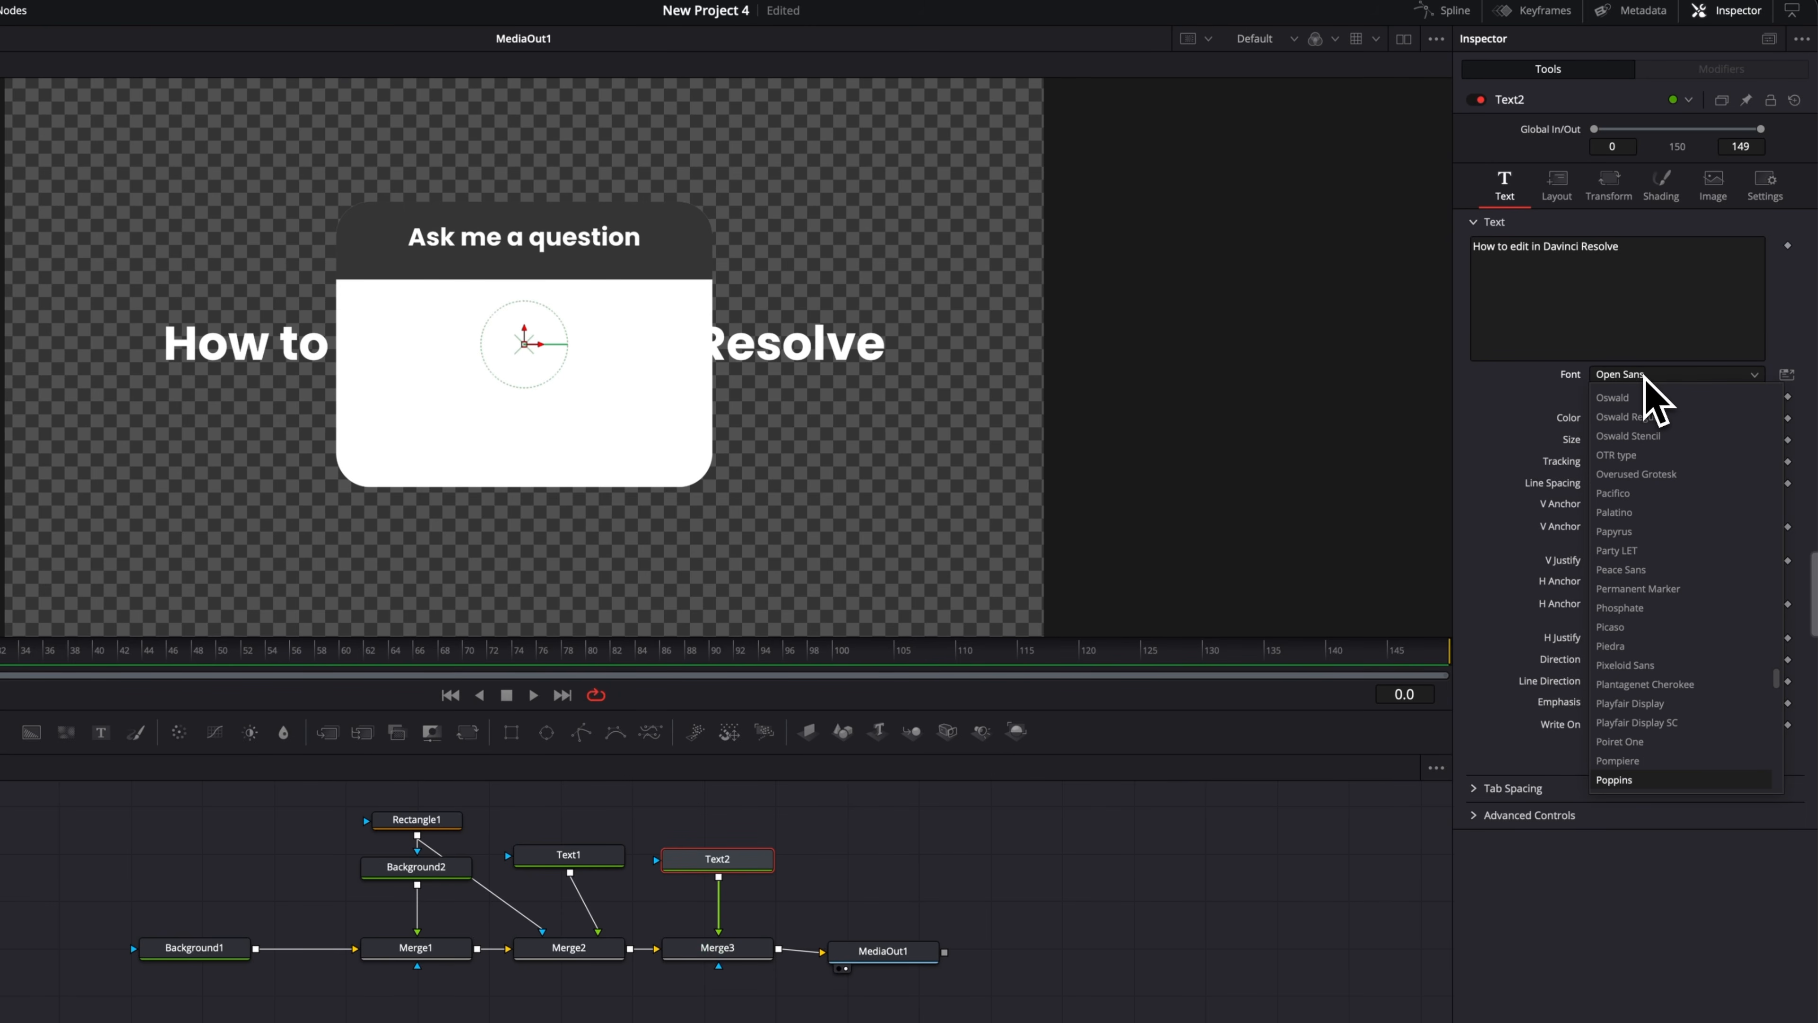
{"action": "key", "text": "Return"}
{"action": "left_click", "coordinate": [1622, 418]}
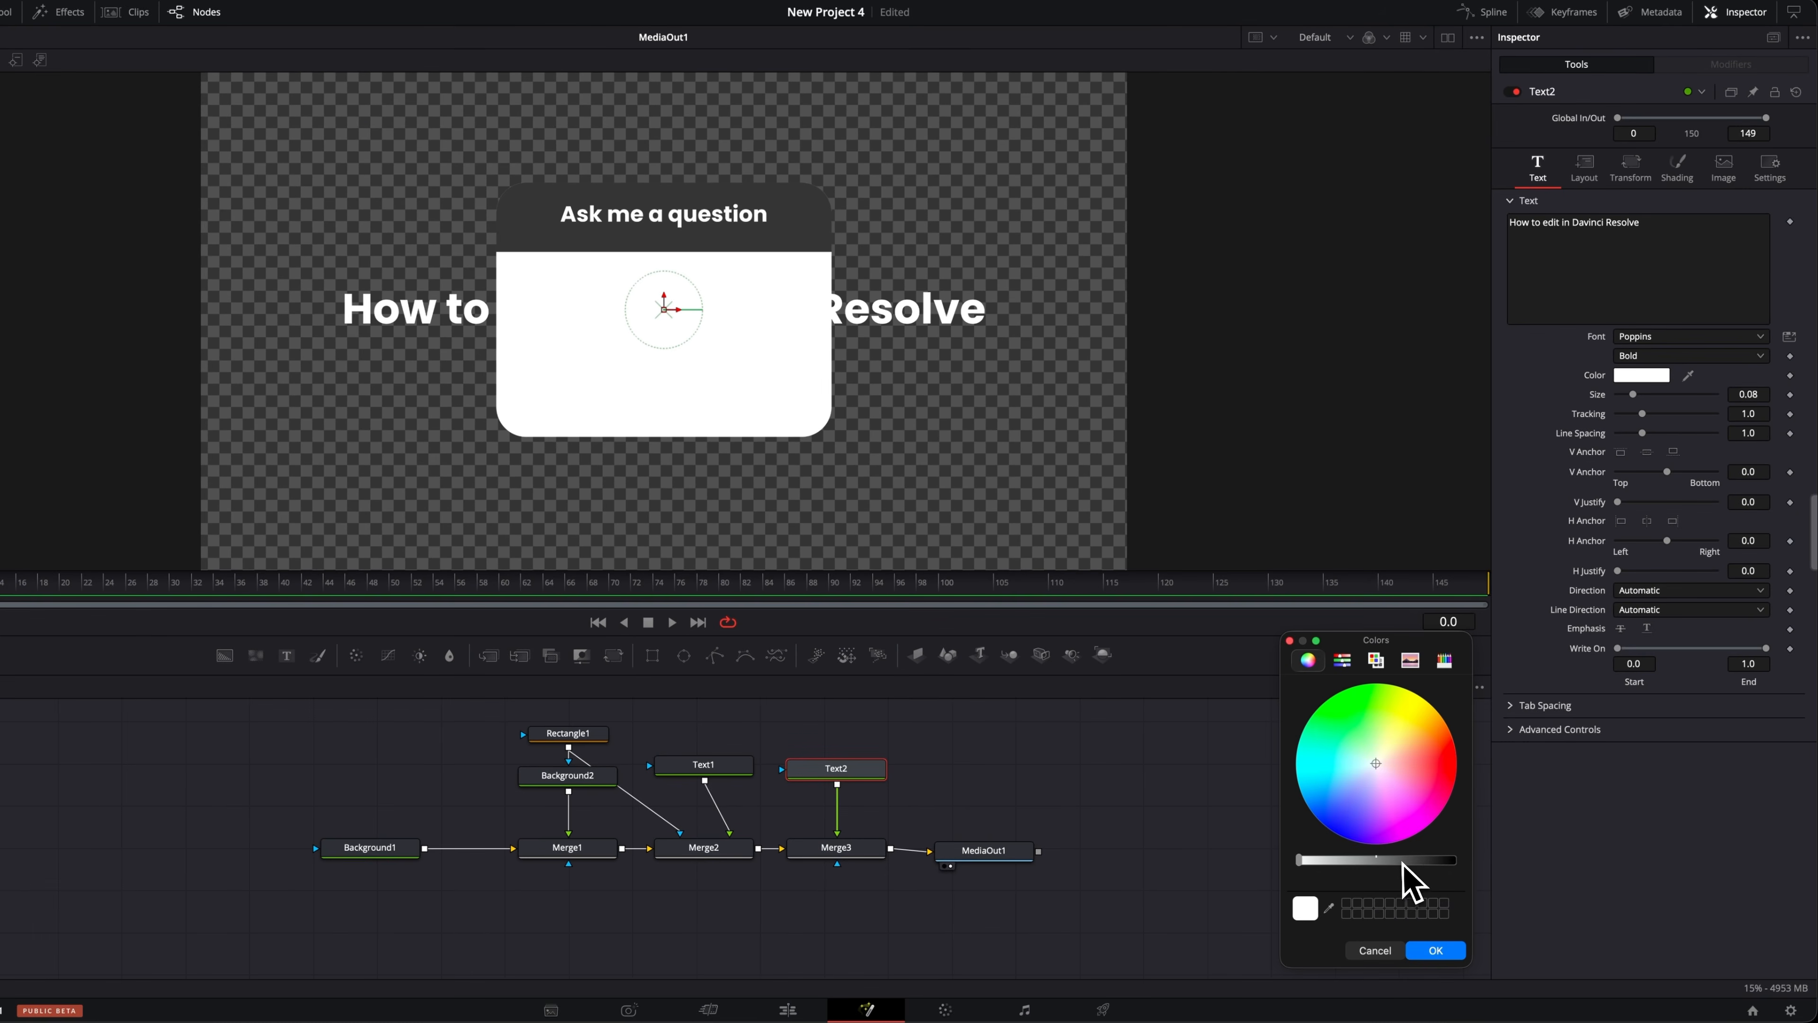
{"action": "left_click_drag", "start_coordinate": [1403, 862], "coordinate": [1518, 865]}
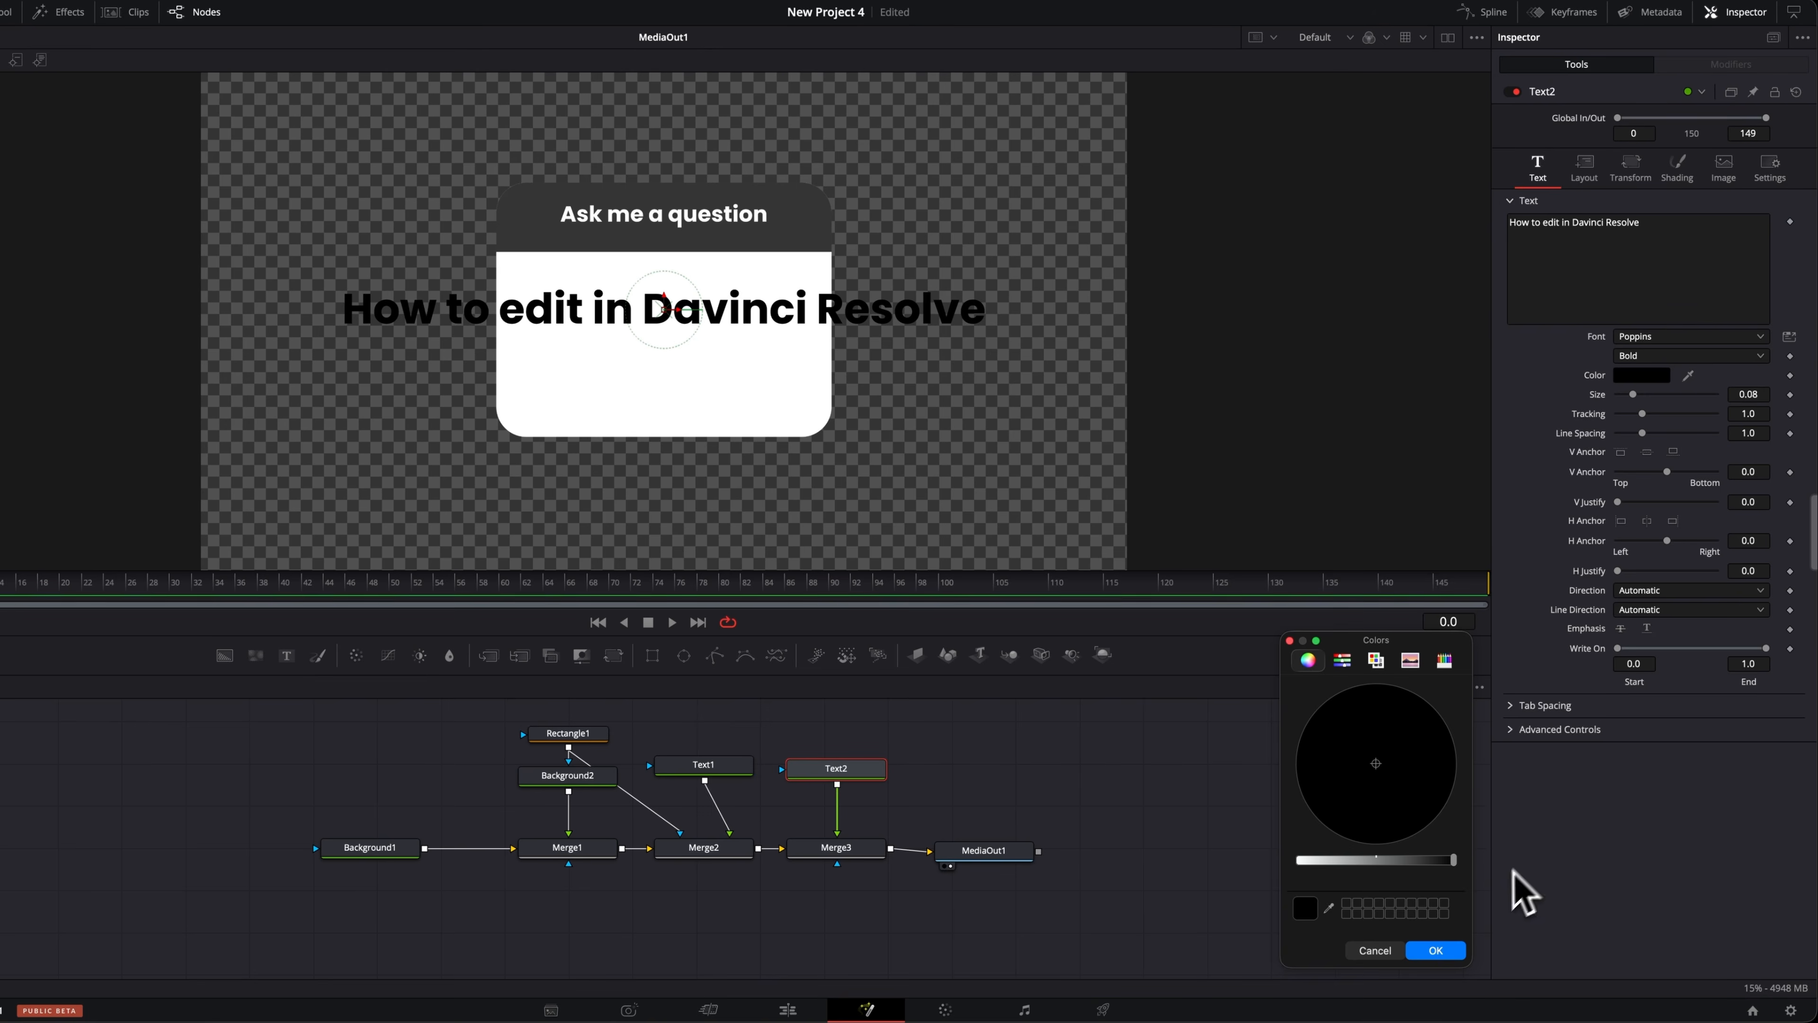
{"action": "left_click", "coordinate": [1436, 950]}
Set the font style of both Text2 and Text1 to Medium.
{"action": "left_click", "coordinate": [1674, 358]}
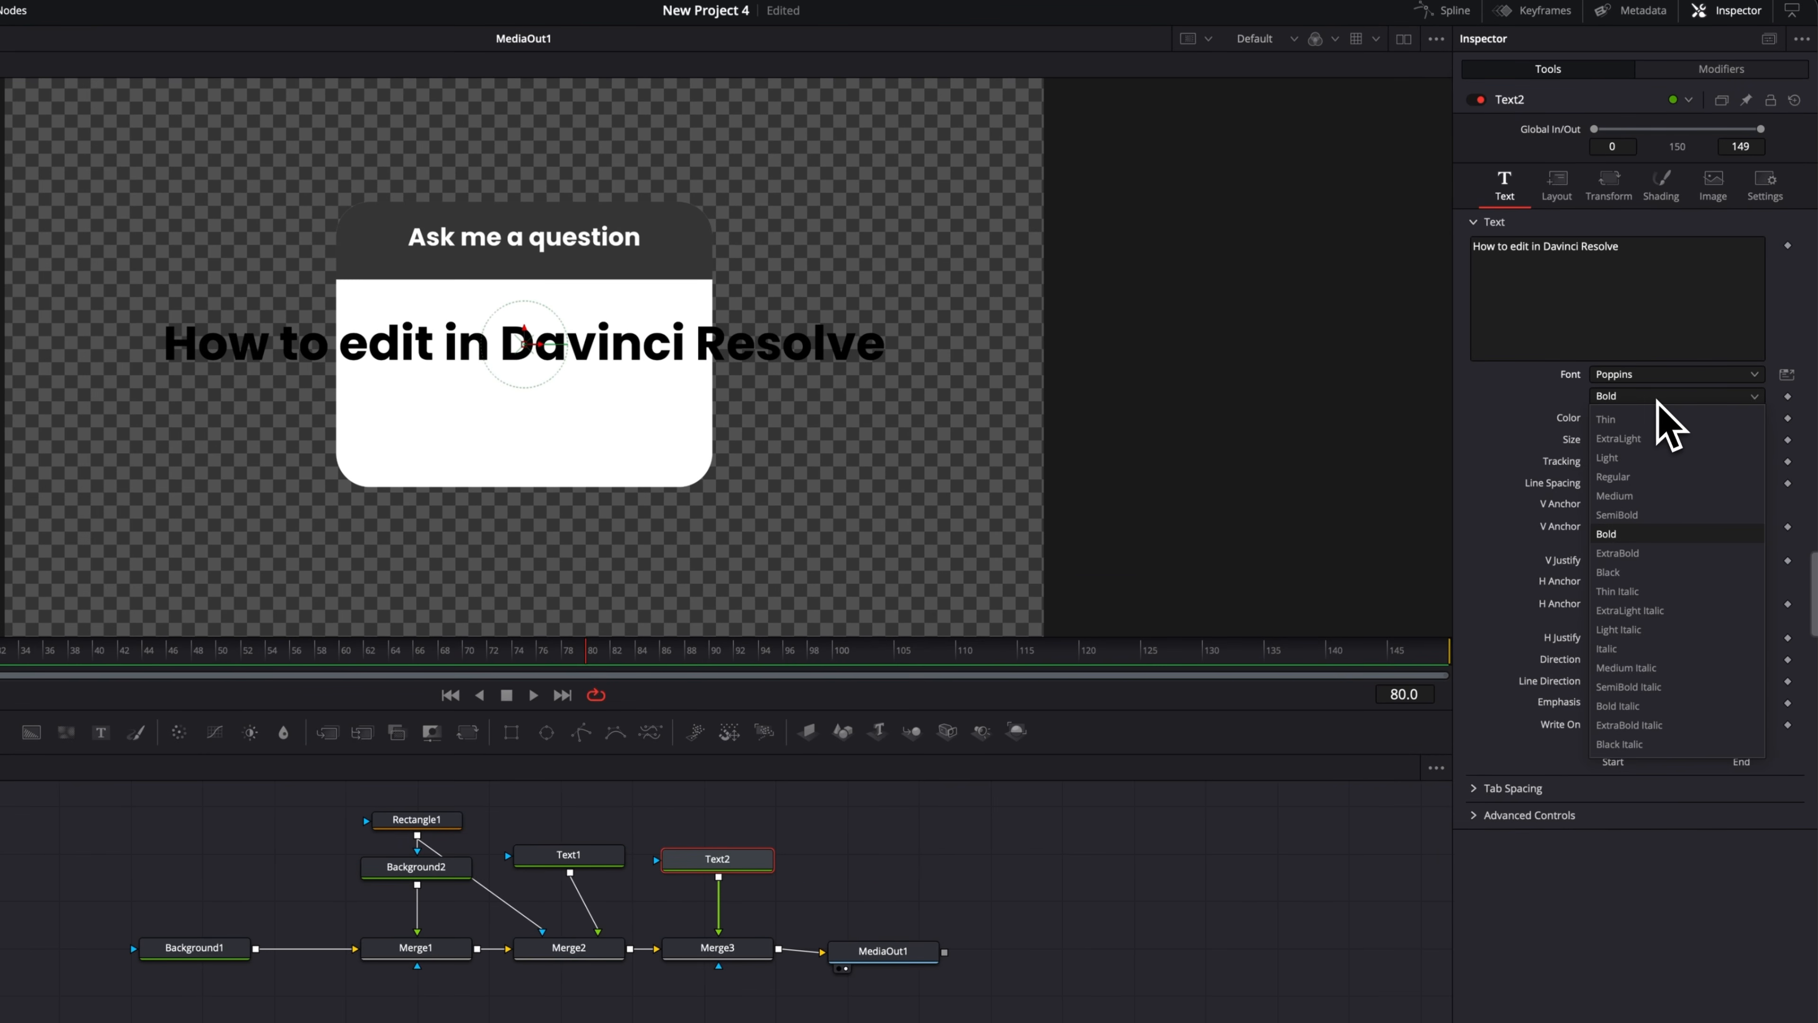
{"action": "left_click", "coordinate": [1636, 496]}
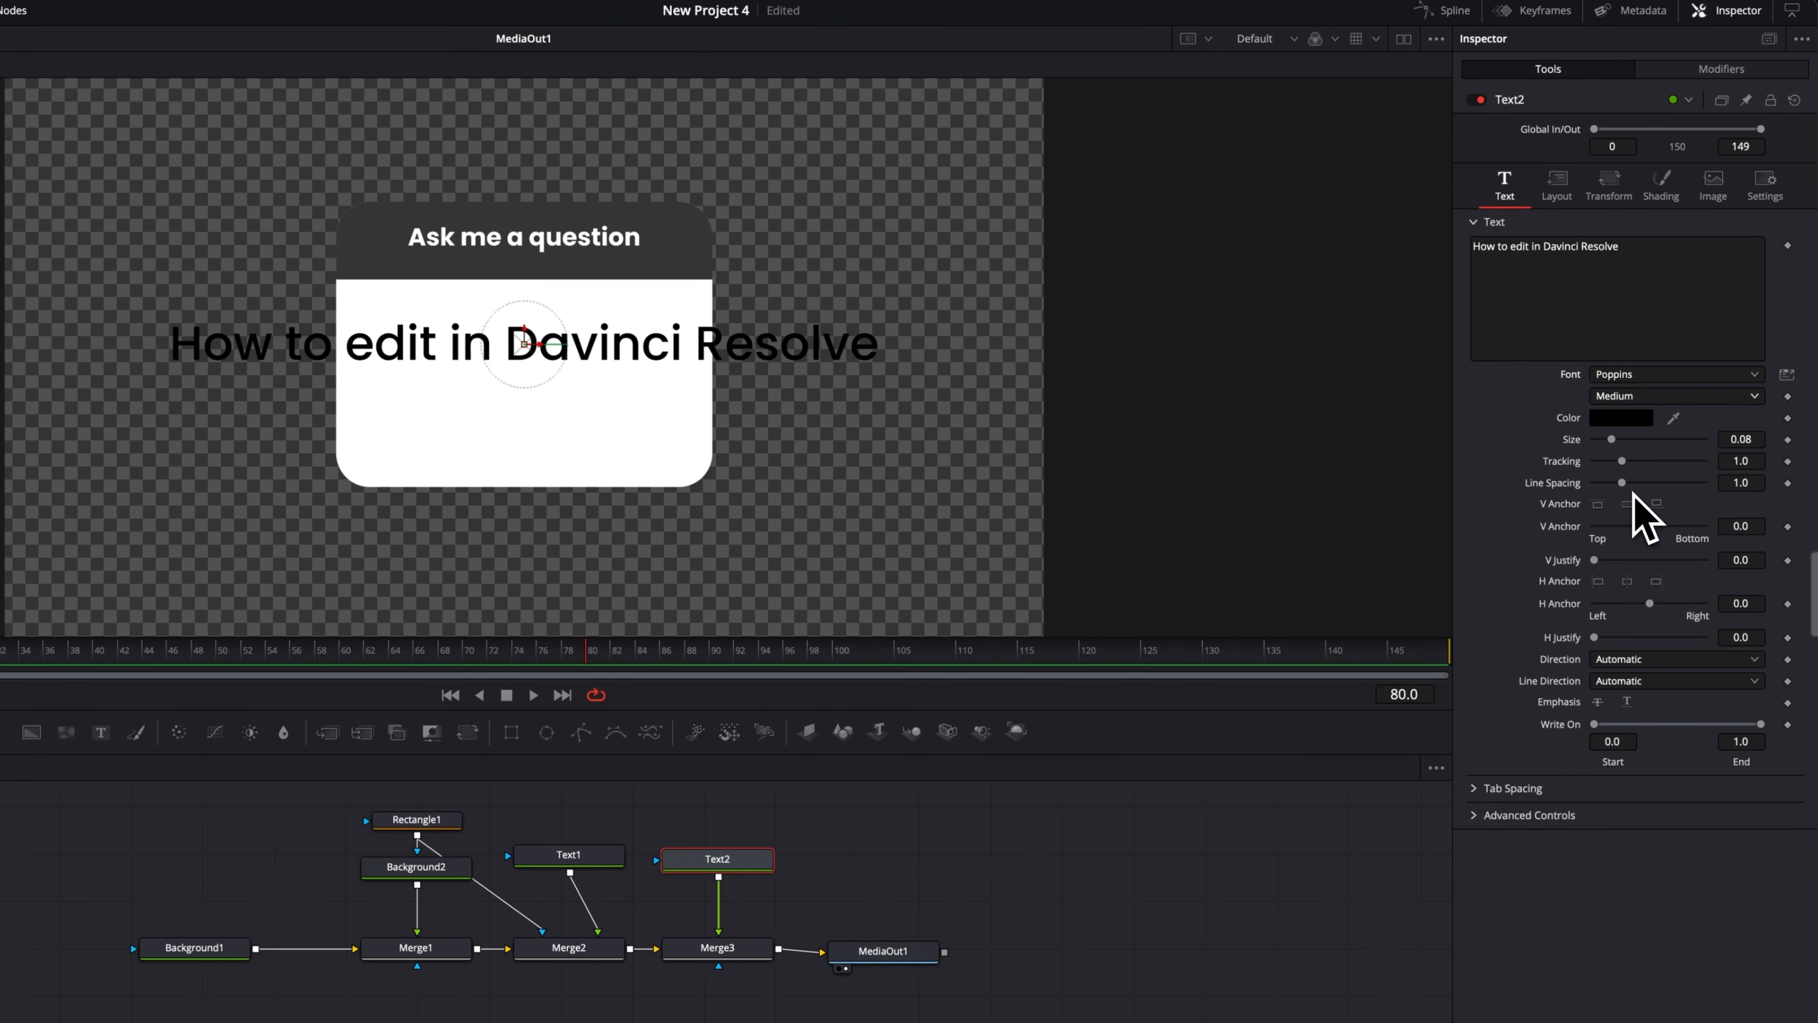
{"action": "left_click", "coordinate": [584, 859]}
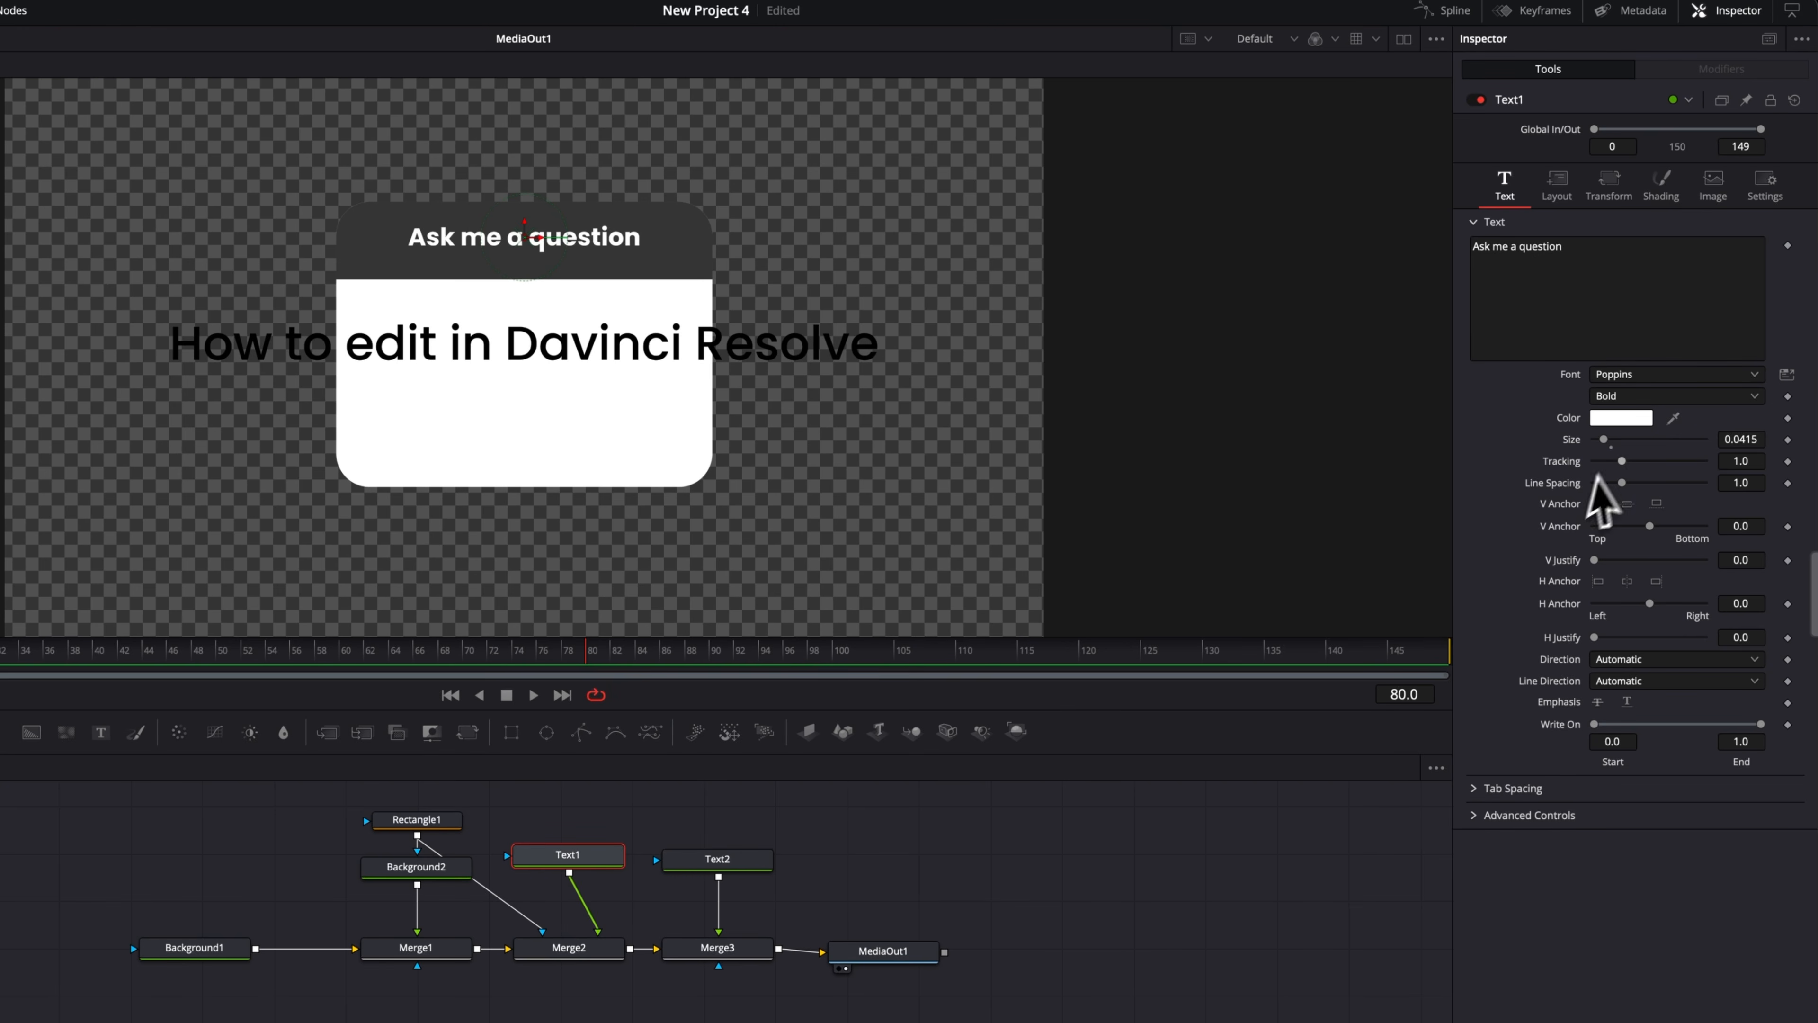
{"action": "left_click", "coordinate": [1629, 396]}
{"action": "left_click", "coordinate": [1634, 501]}
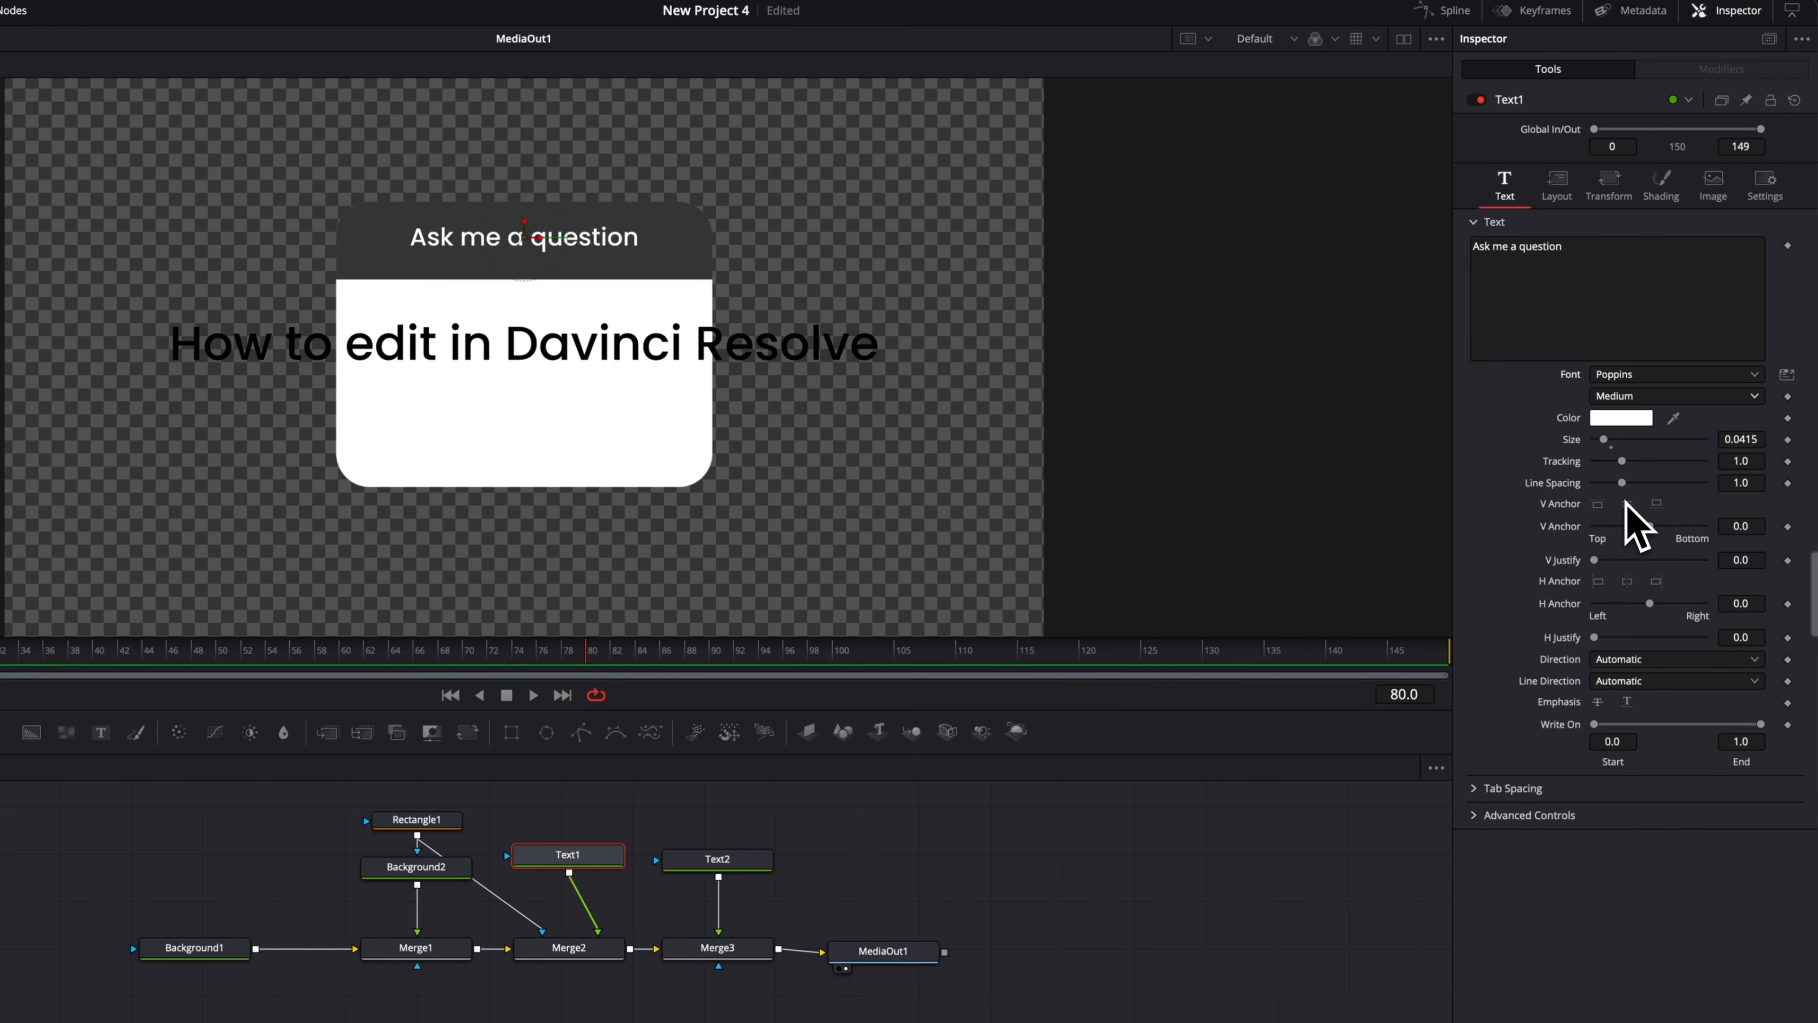
Append a question mark to the second text and switch its layout type to Text Box.
{"action": "left_click", "coordinate": [717, 859]}
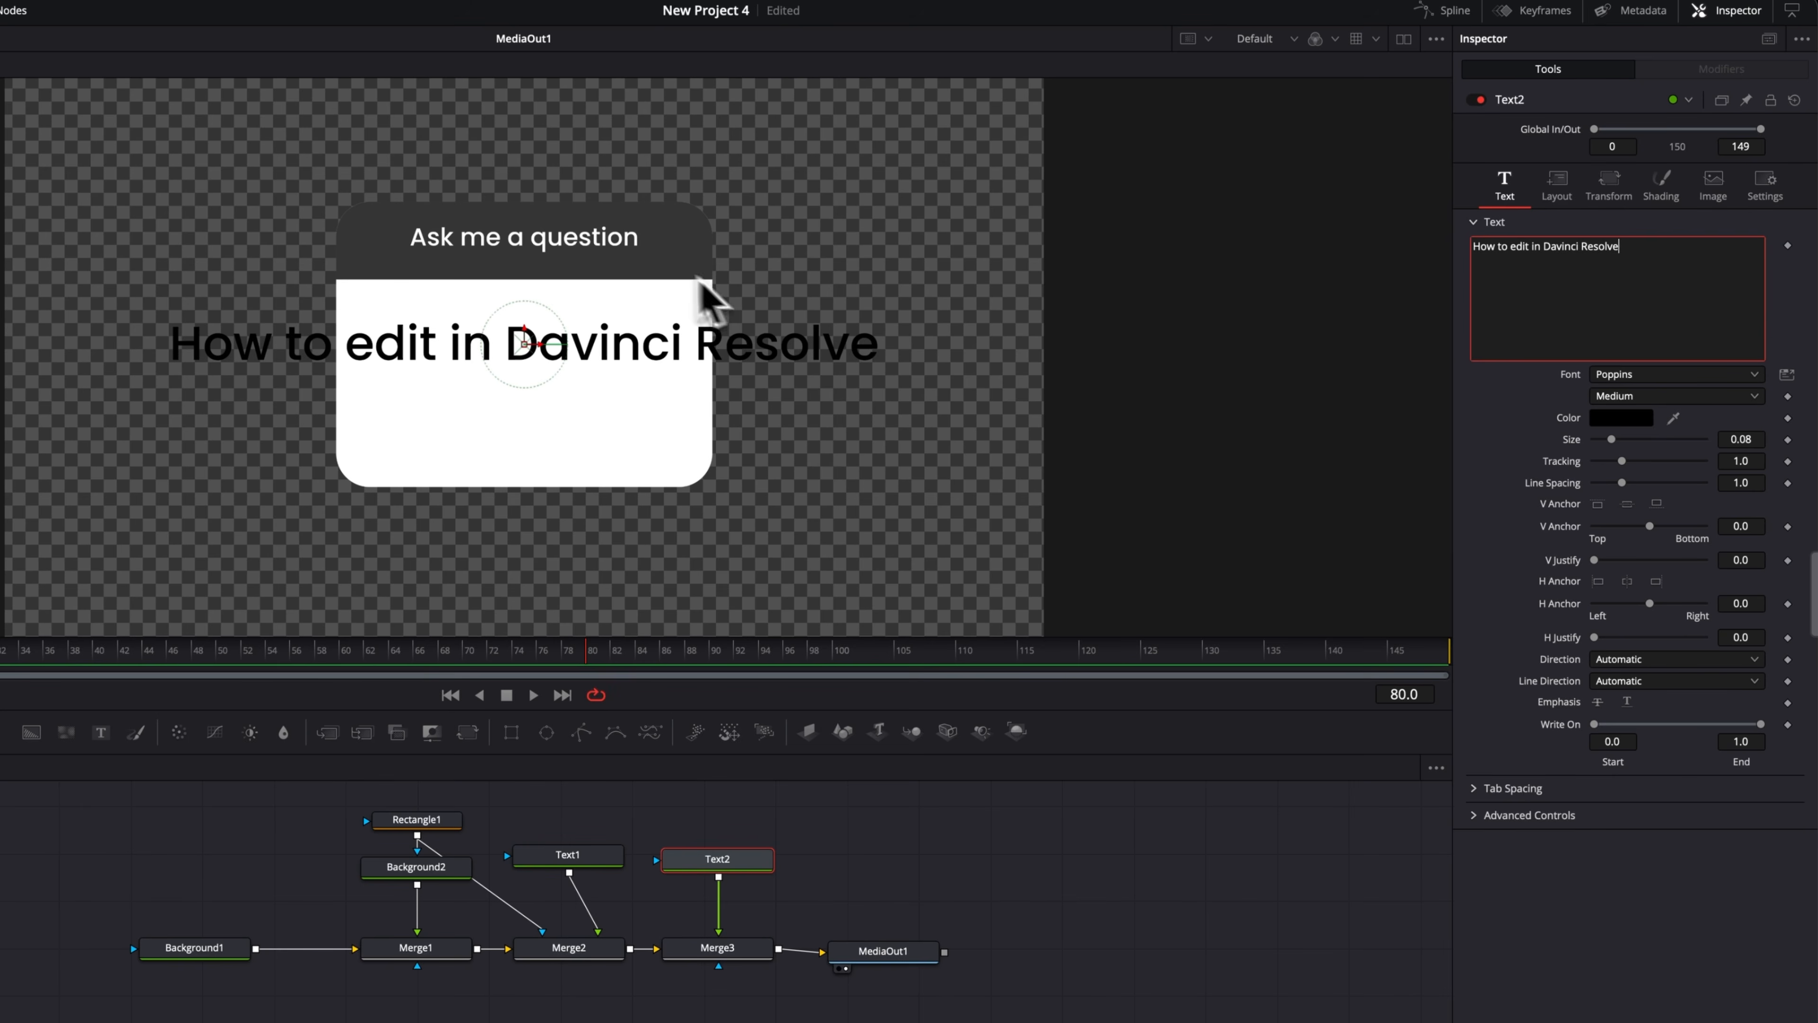
{"action": "type", "text": "?"}
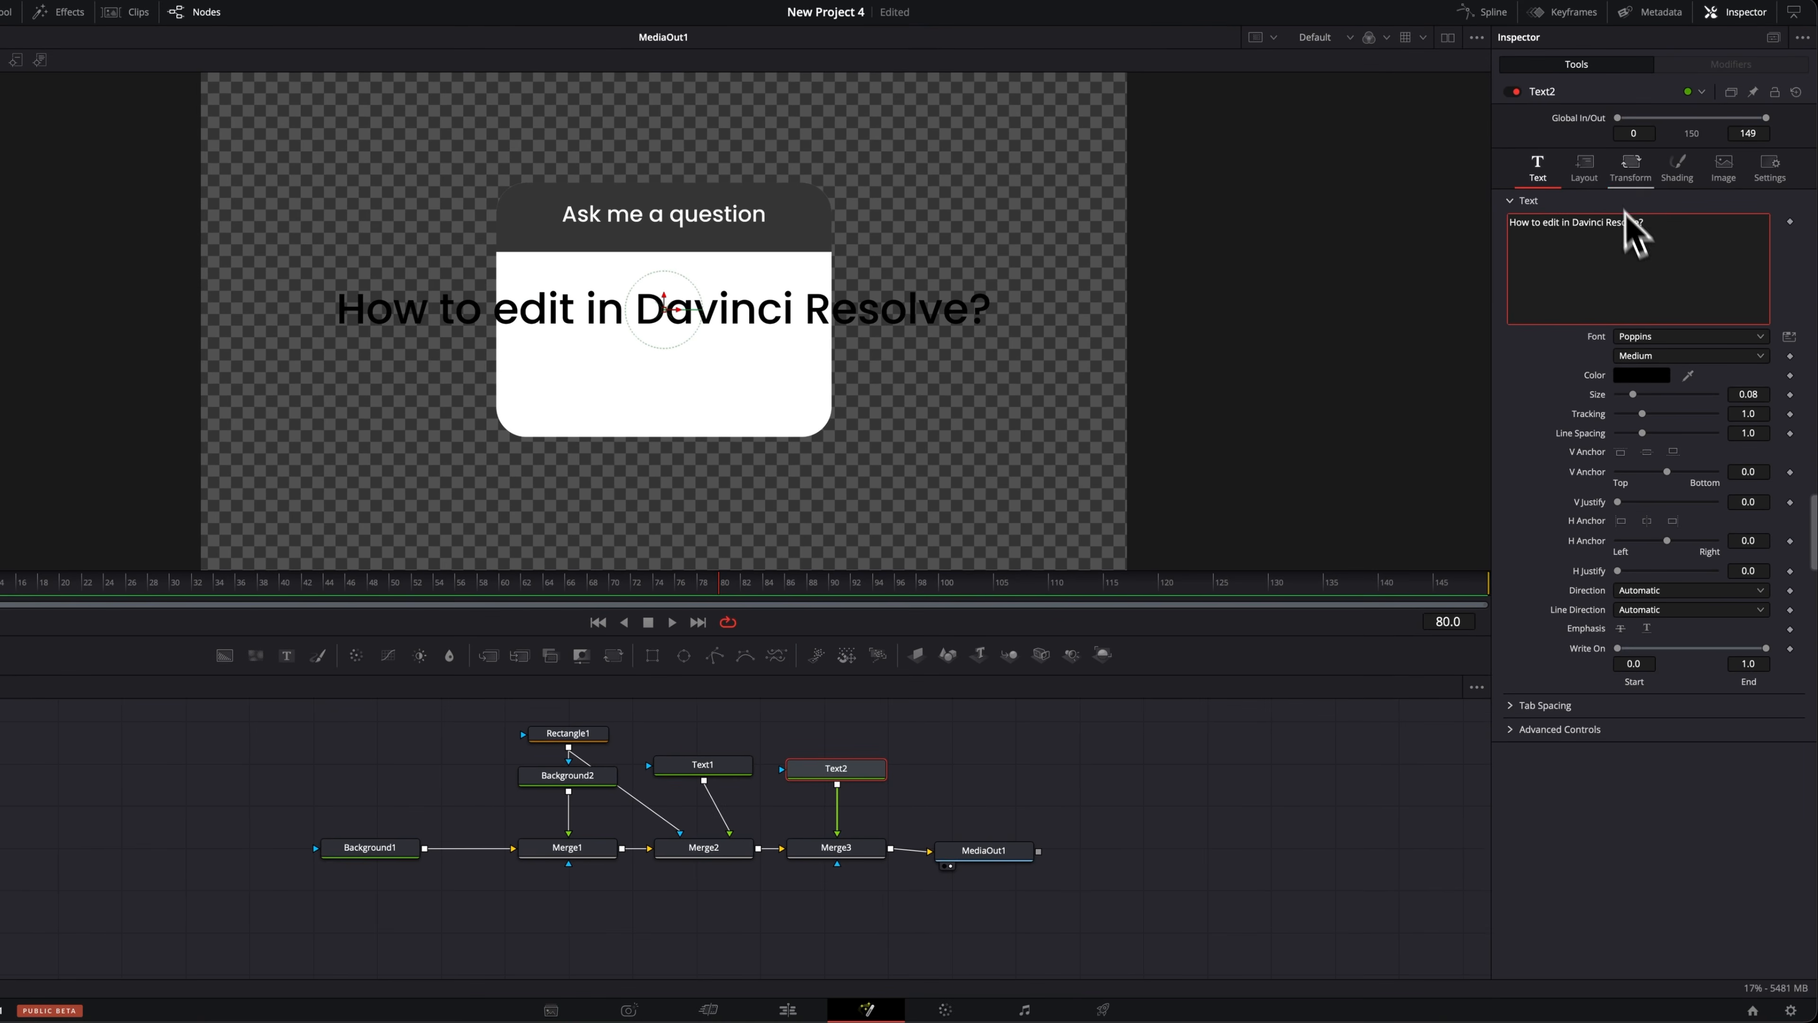
{"action": "left_click", "coordinate": [1588, 172]}
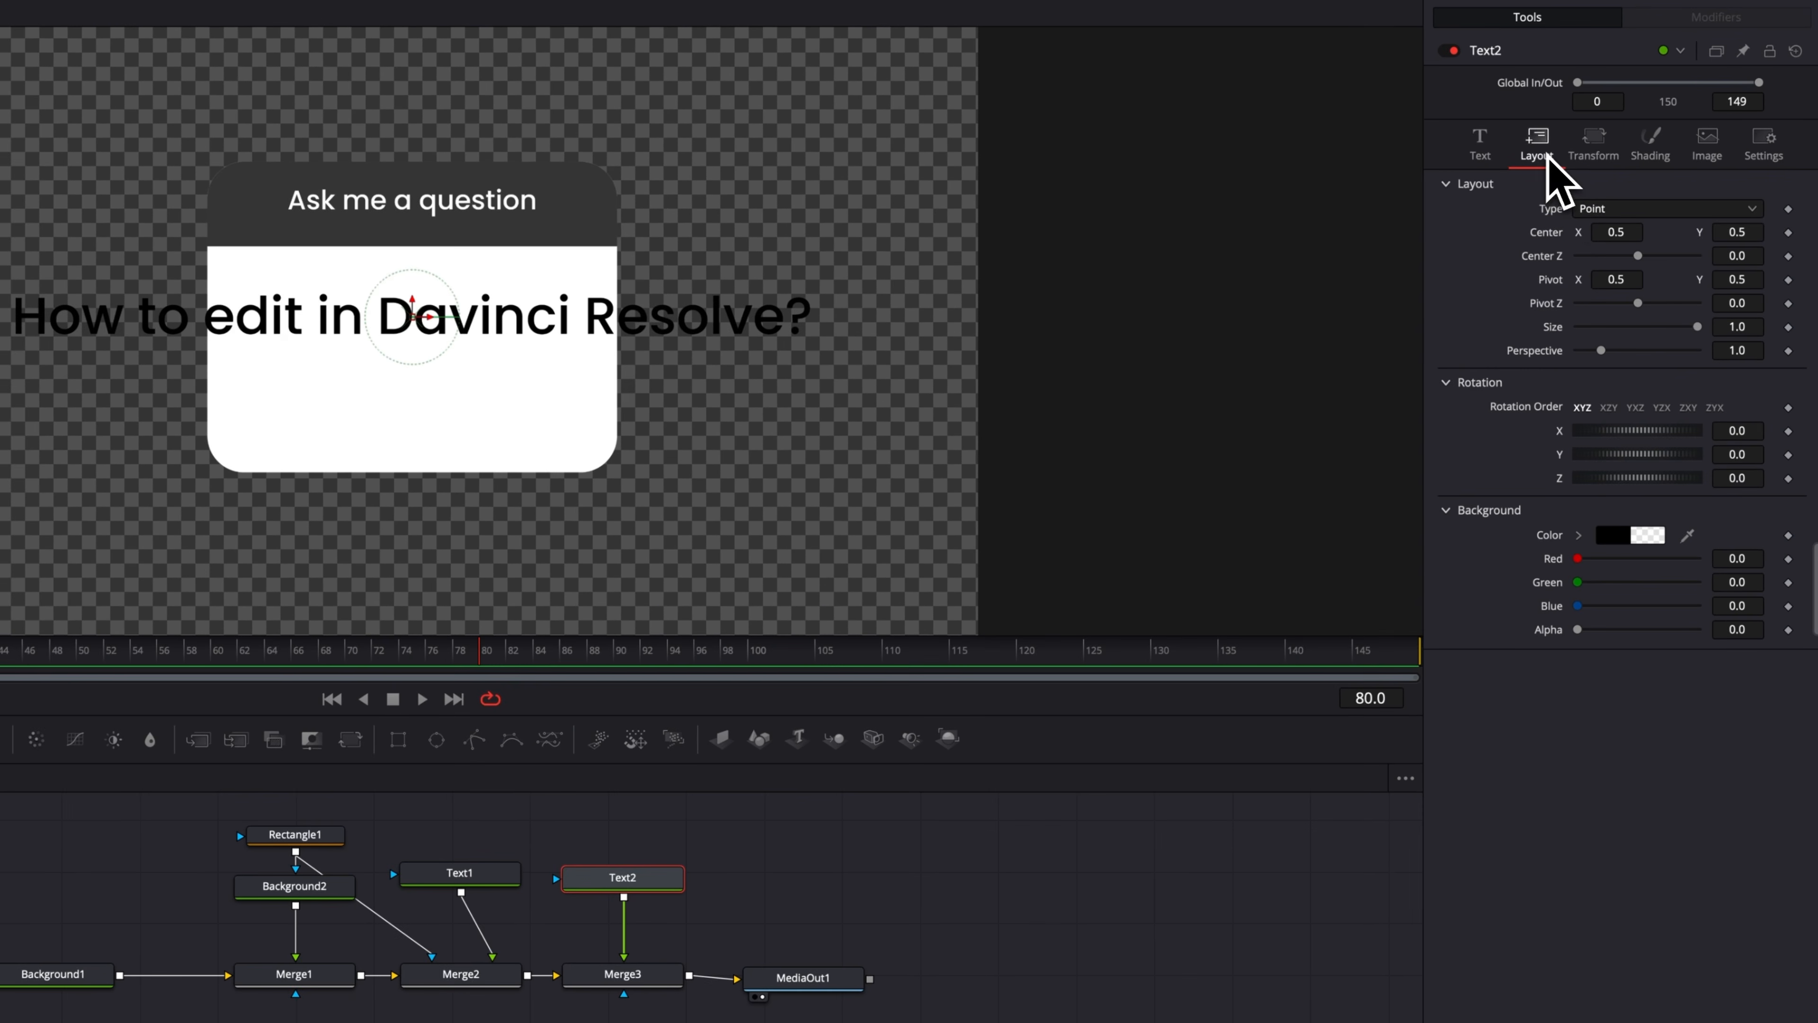
{"action": "left_click", "coordinate": [1602, 211]}
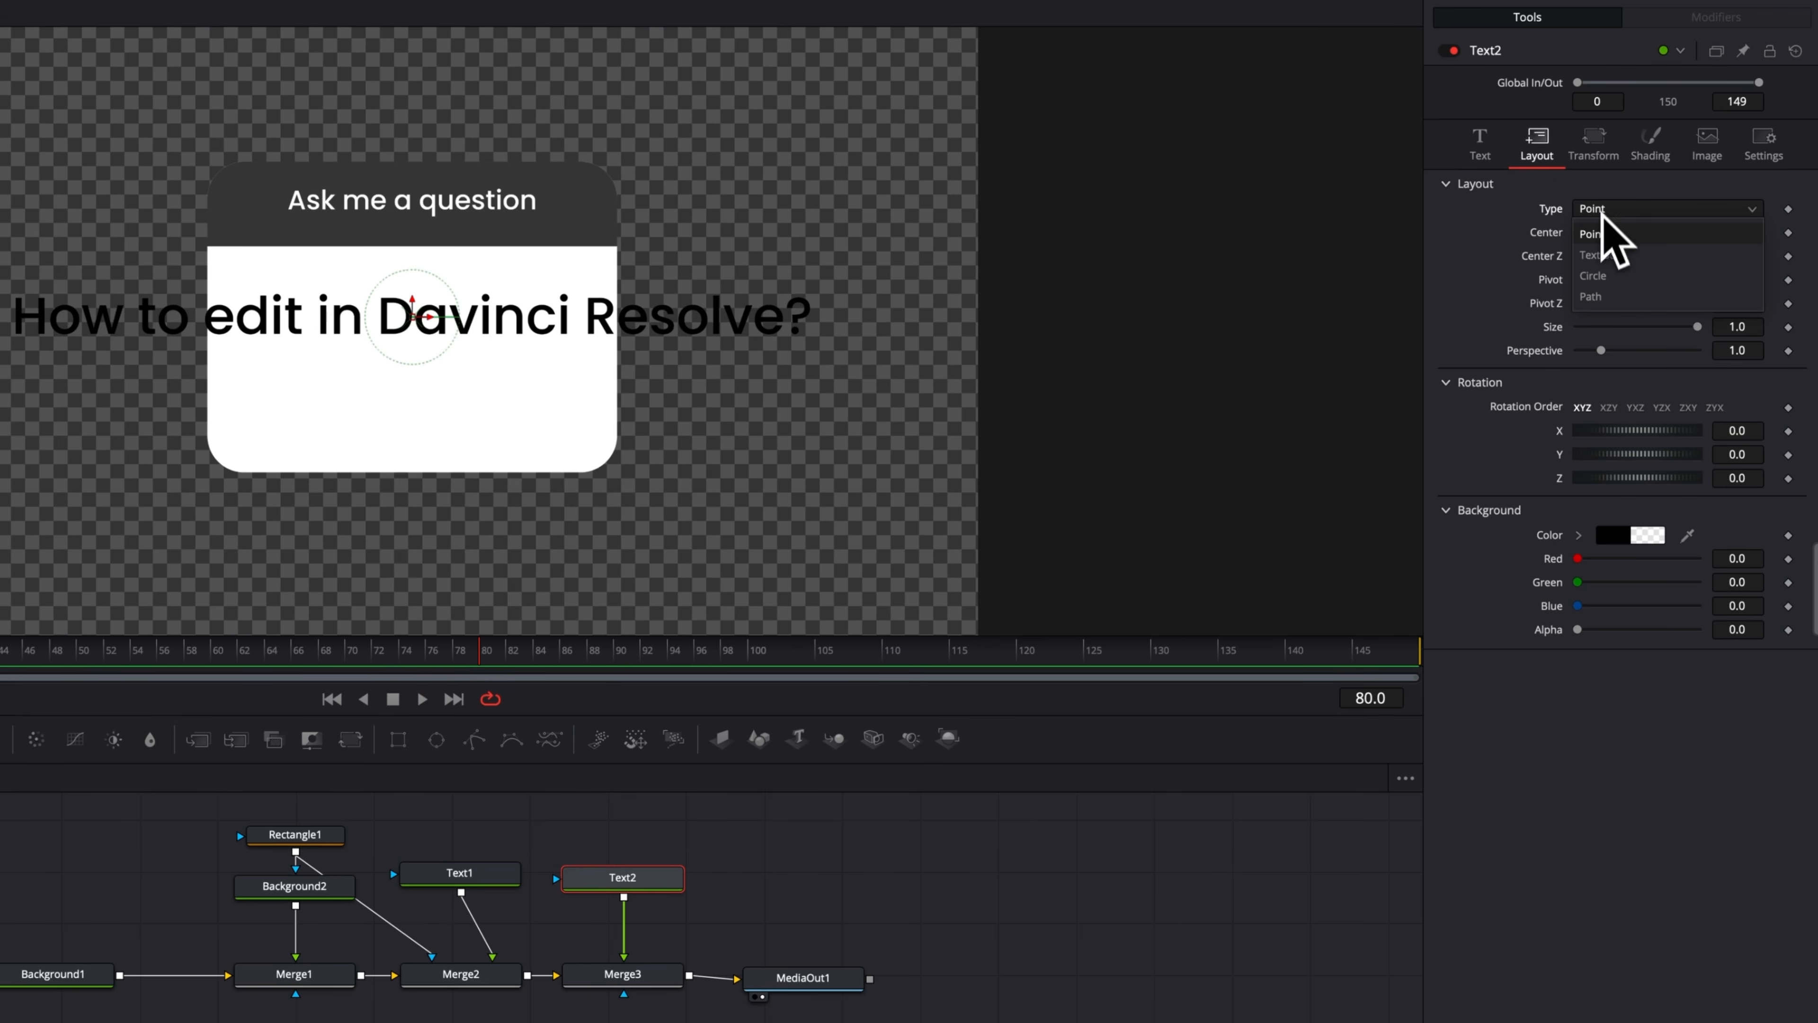
{"action": "left_click", "coordinate": [1595, 254]}
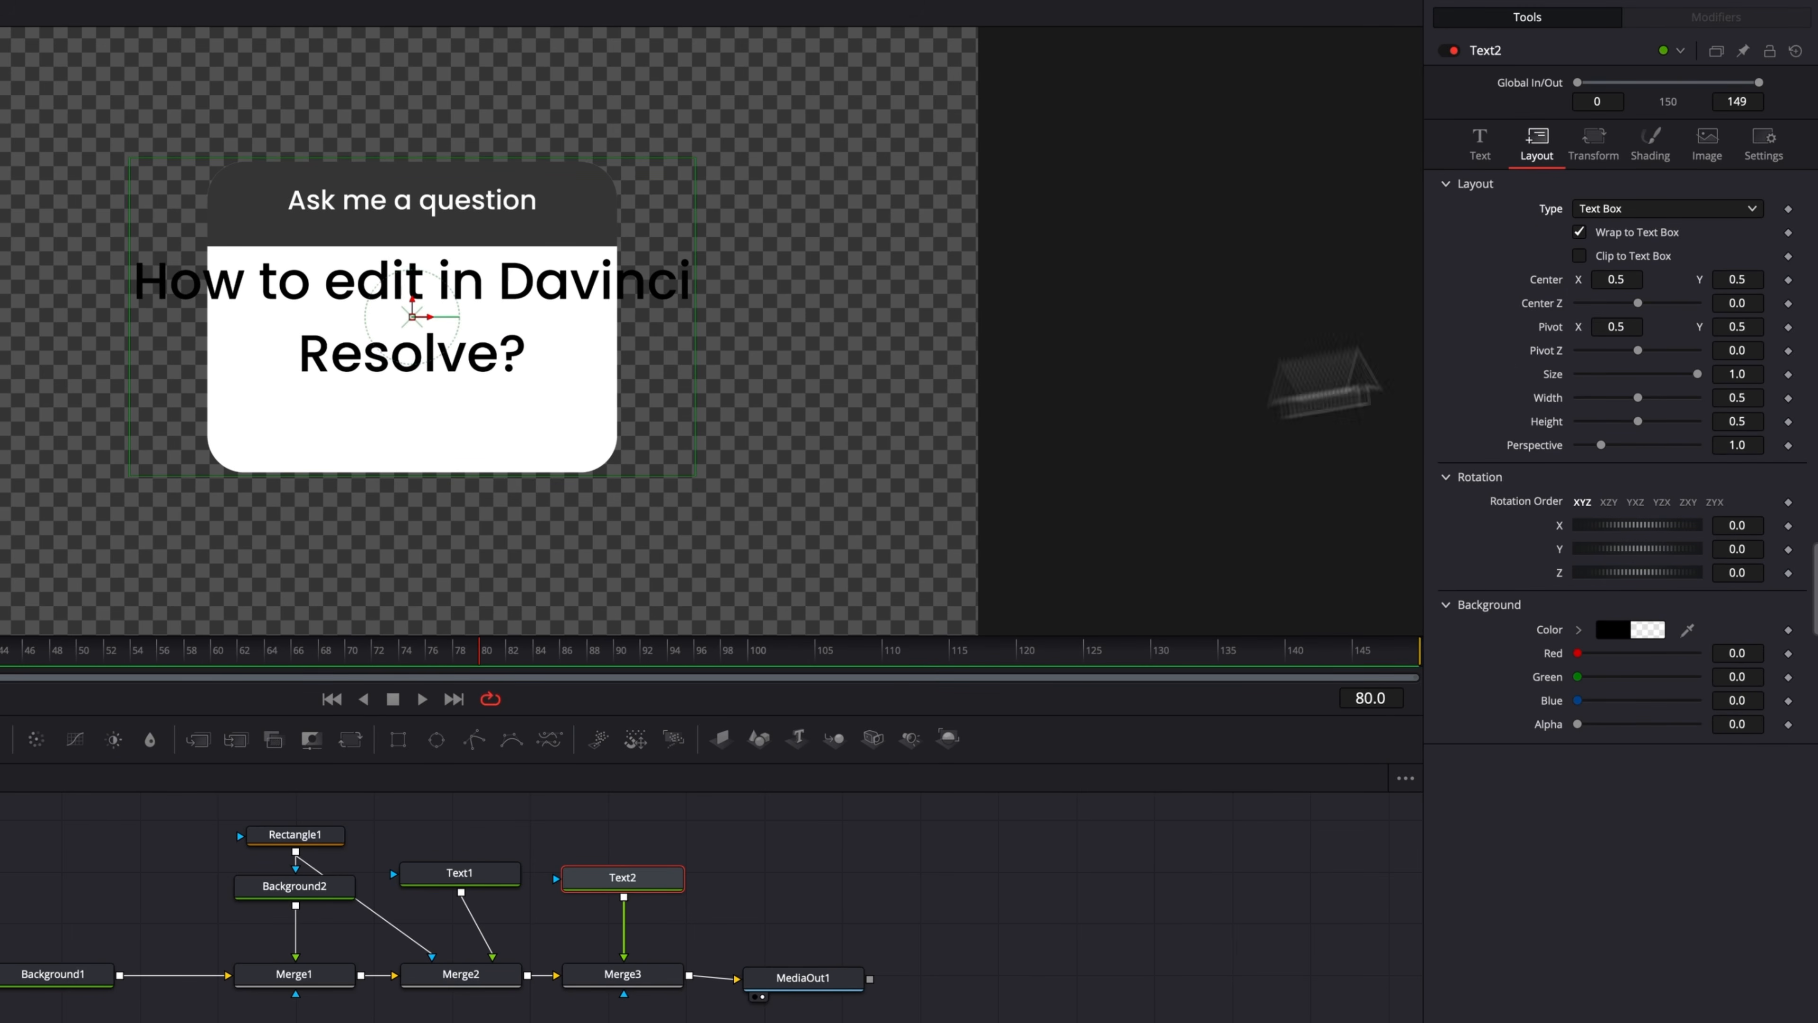
{"action": "left_click", "coordinate": [1482, 147]}
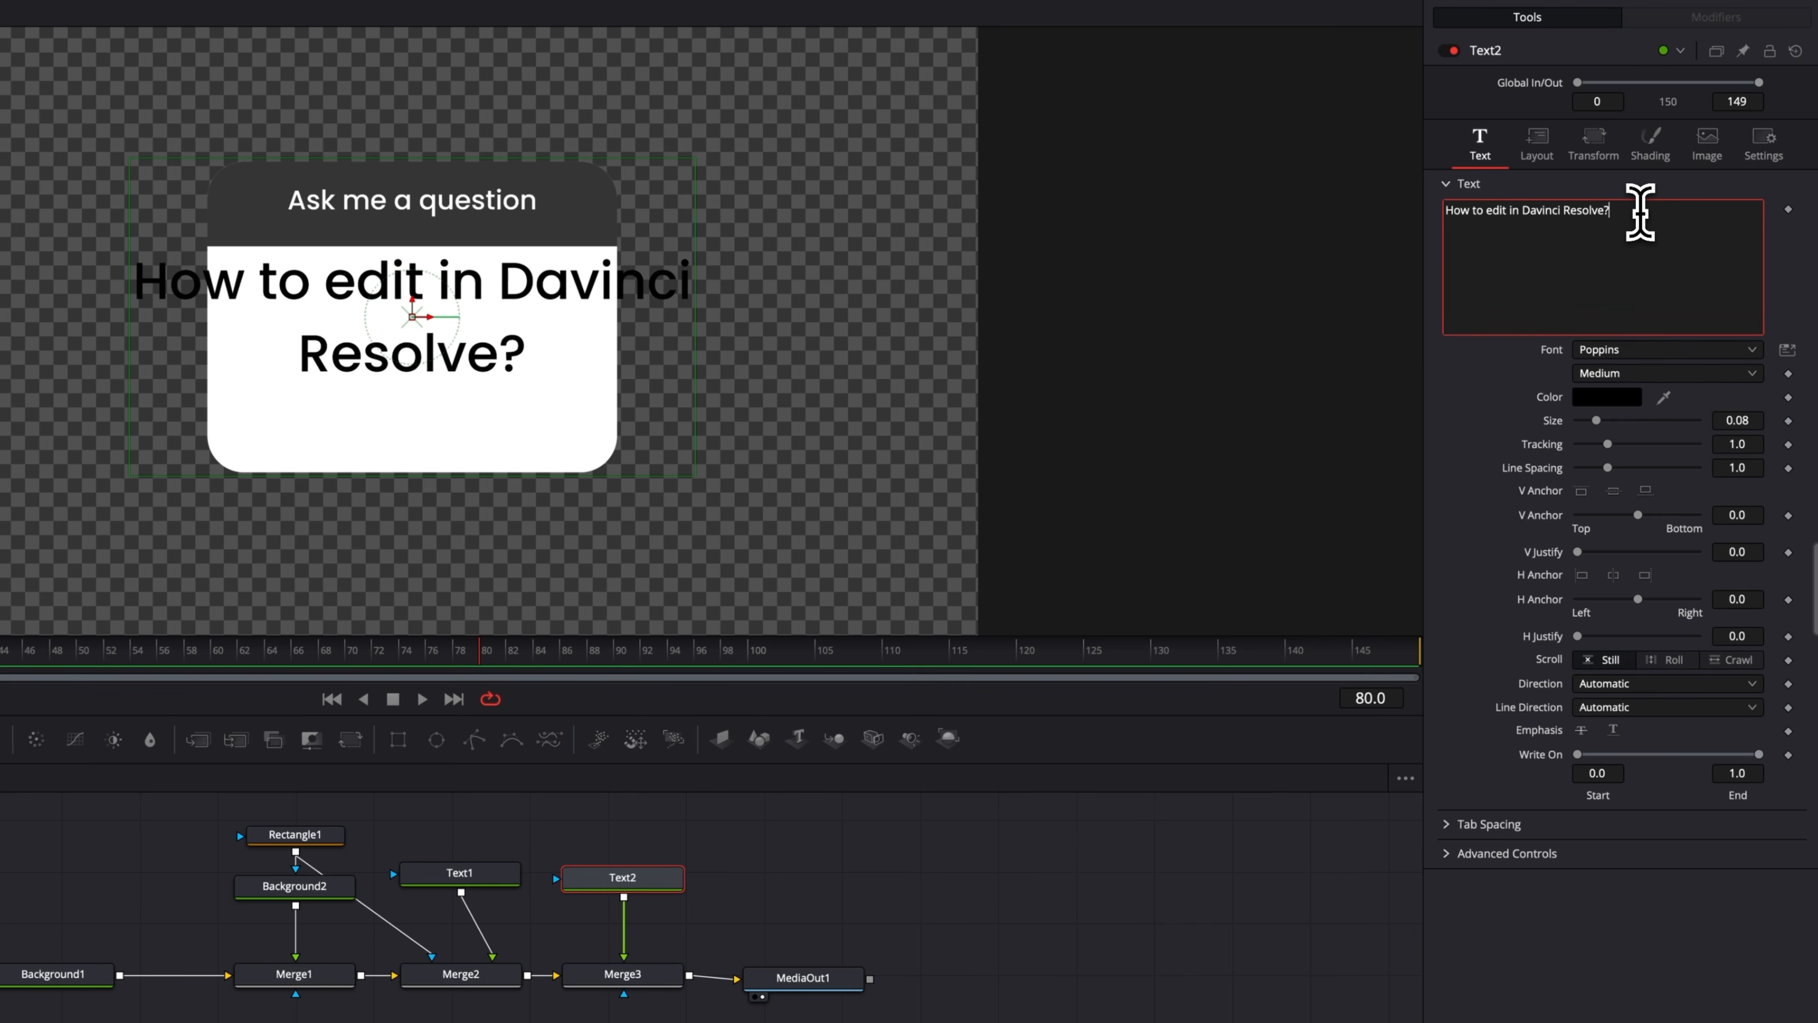
{"action": "type", "text": "ddddddddddddd"}
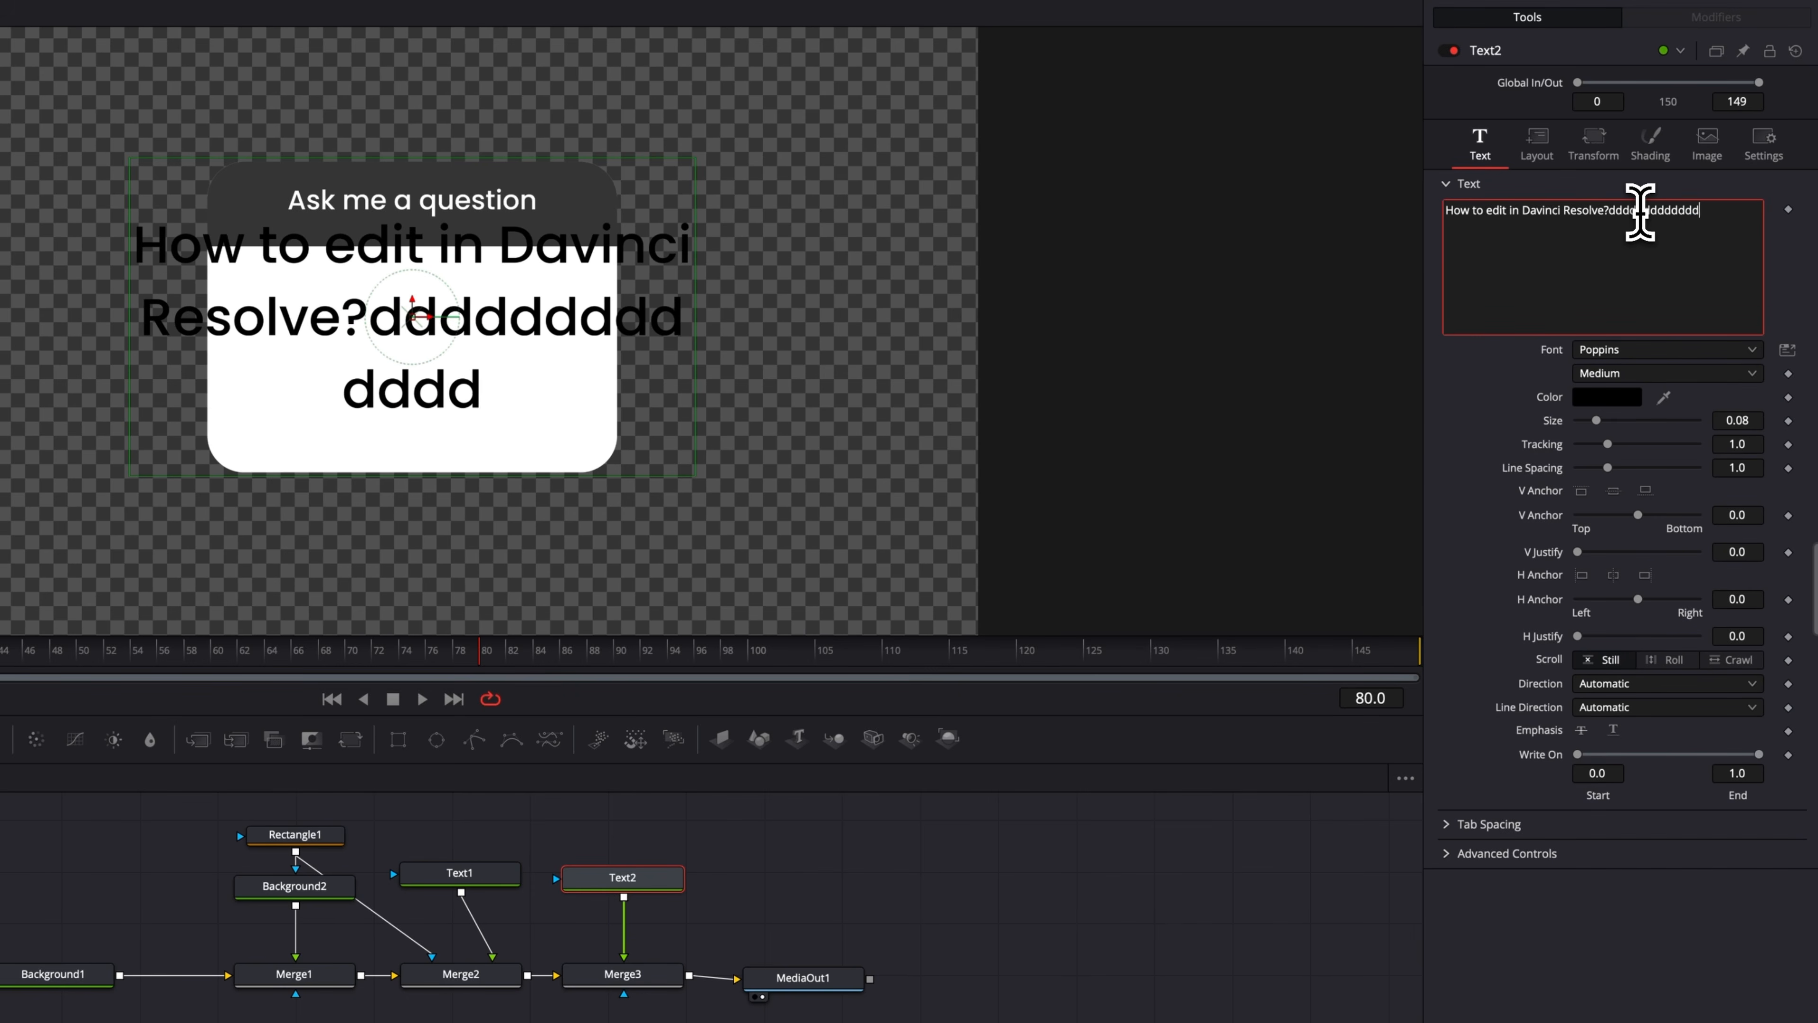
{"action": "type", "text": "d"}
{"action": "key", "text": "BackSpace"}
{"action": "key", "text": "BackSpace"}
{"action": "key", "text": "BackSpace"}
{"action": "key", "text": "BackSpace"}
{"action": "key", "text": "BackSpace"}
{"action": "key", "text": "BackSpace"}
{"action": "key", "text": "BackSpace"}
{"action": "key", "text": "BackSpace"}
{"action": "key", "text": "BackSpace"}
{"action": "key", "text": "BackSpace"}
{"action": "key", "text": "BackSpace"}
{"action": "key", "text": "BackSpace"}
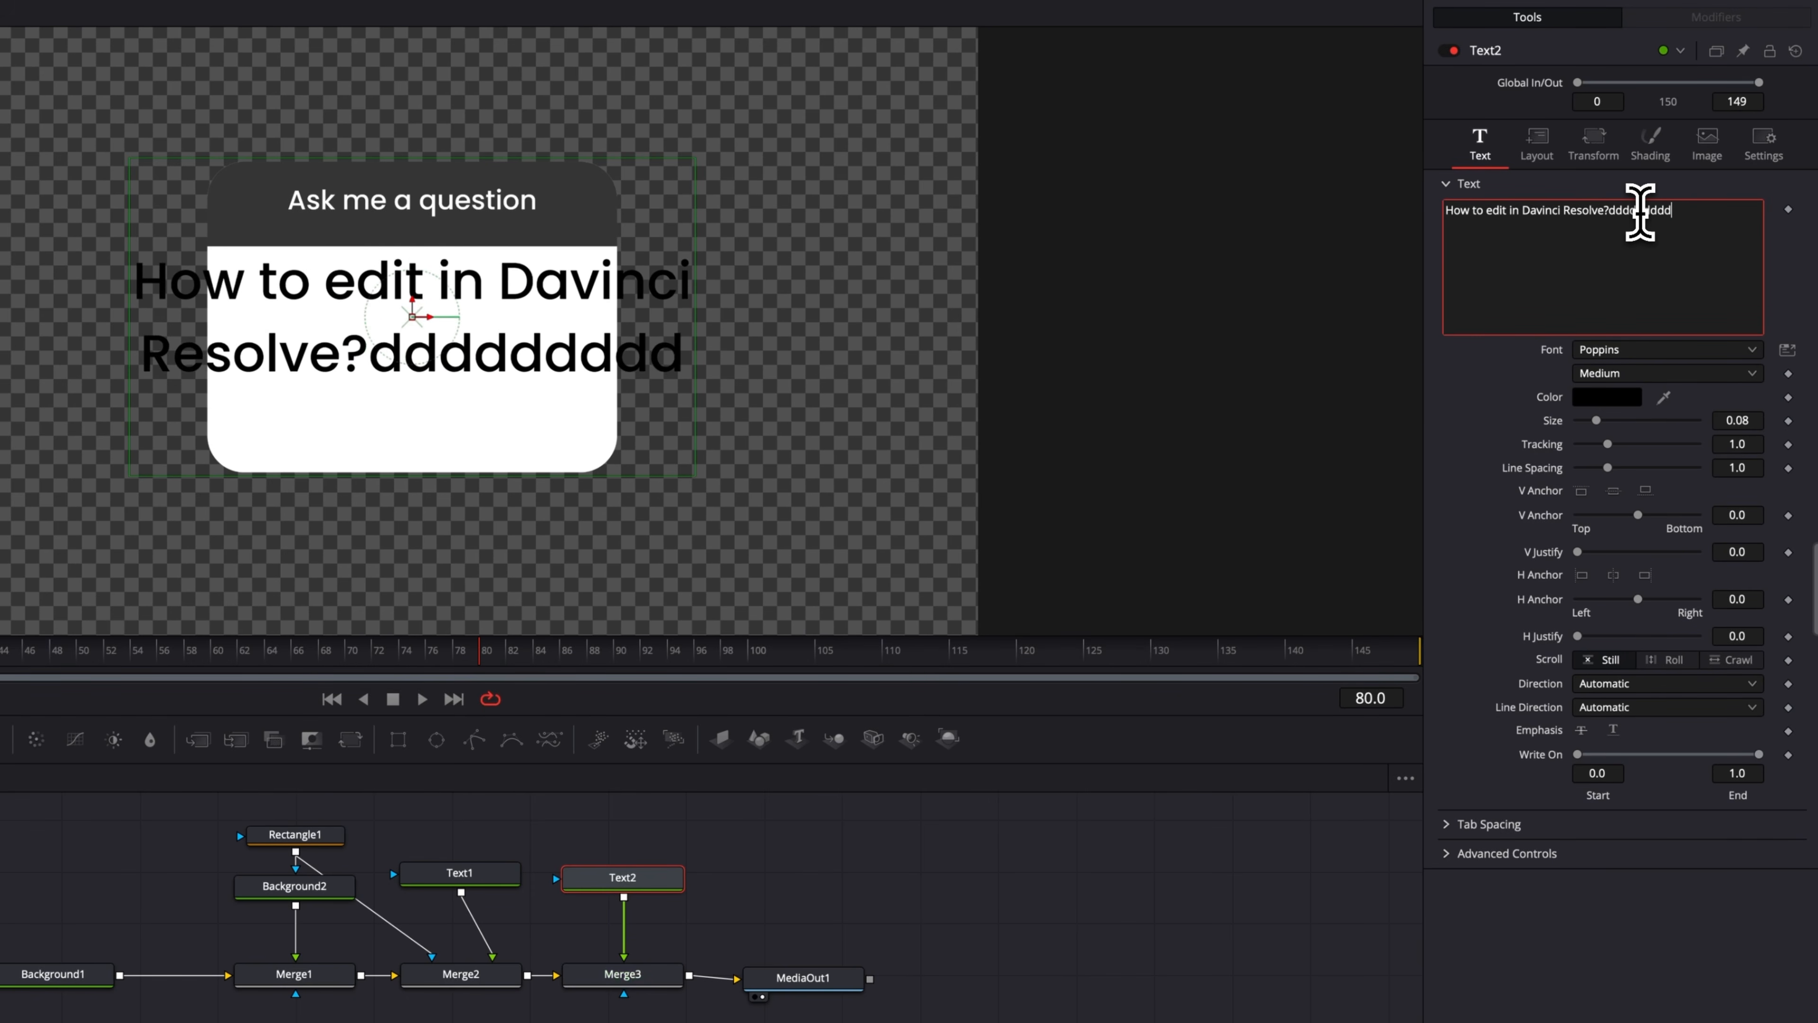
{"action": "key", "text": "BackSpace"}
{"action": "key", "text": "BackSpace"}
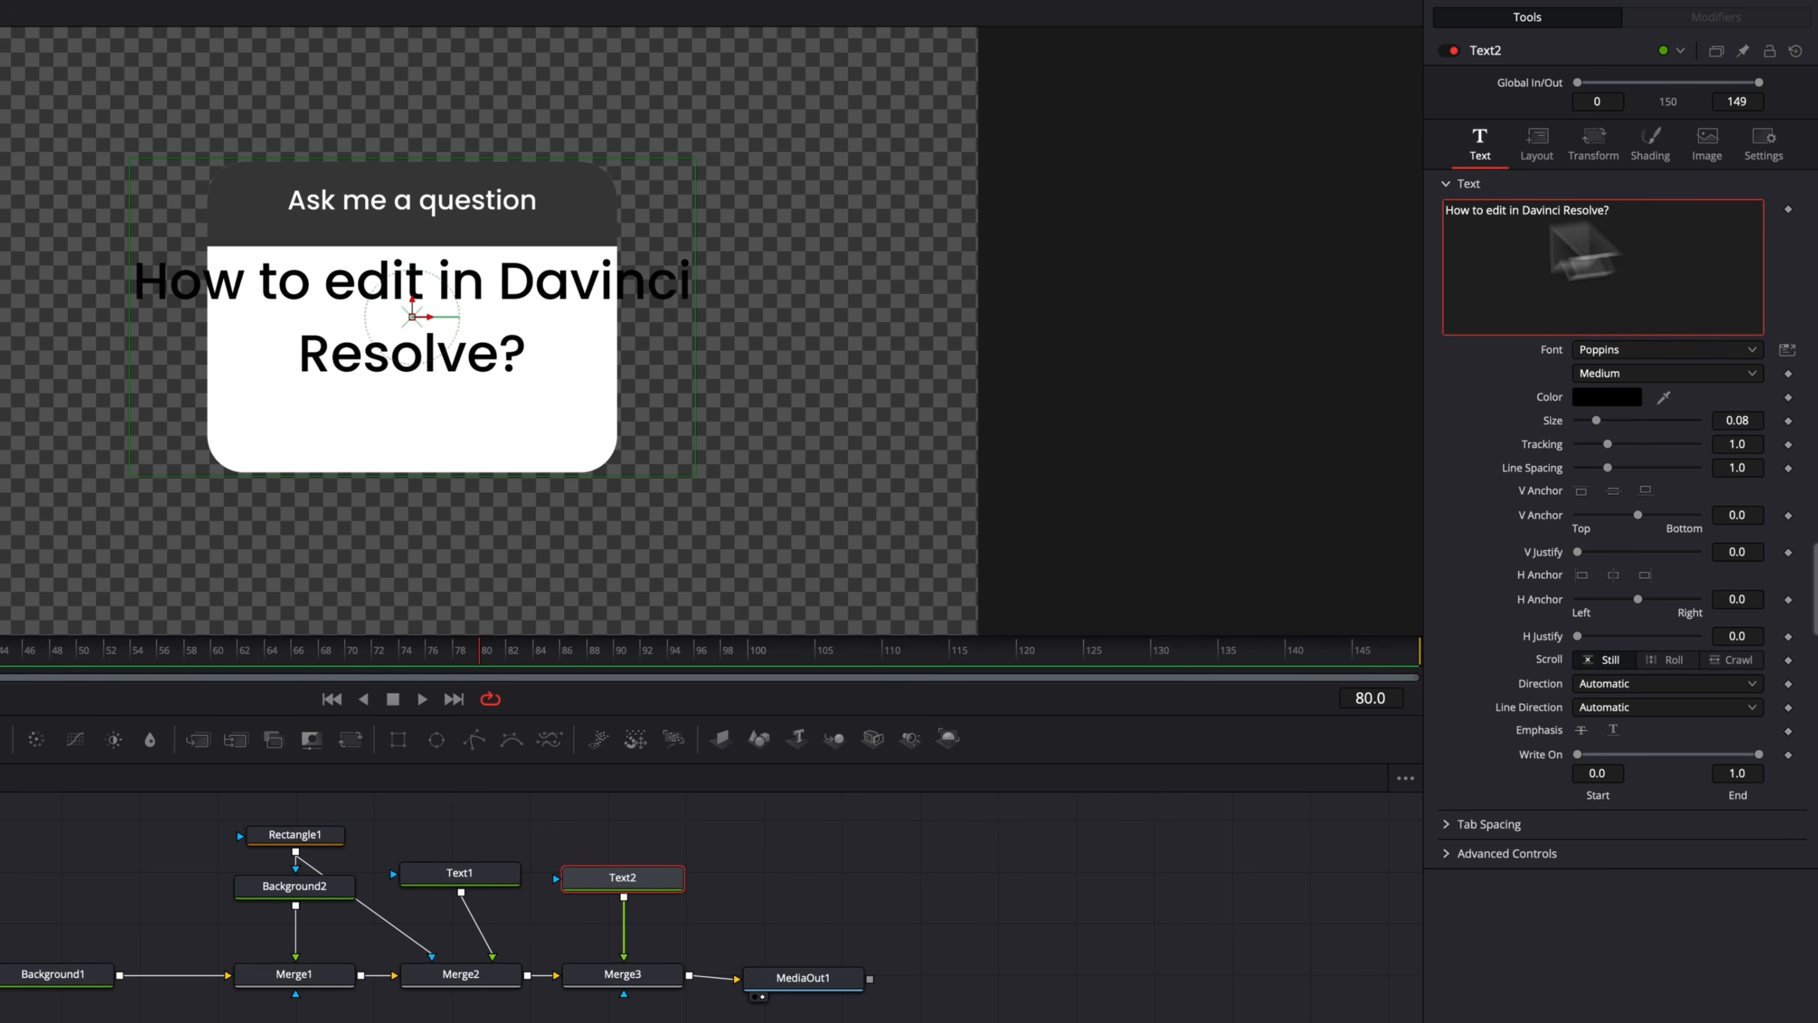
Fit the second text's box inside the white card and reduce its size to about 0.055 and line spacing to about 0.84.
{"action": "left_click_drag", "start_coordinate": [129, 356], "coordinate": [227, 365]}
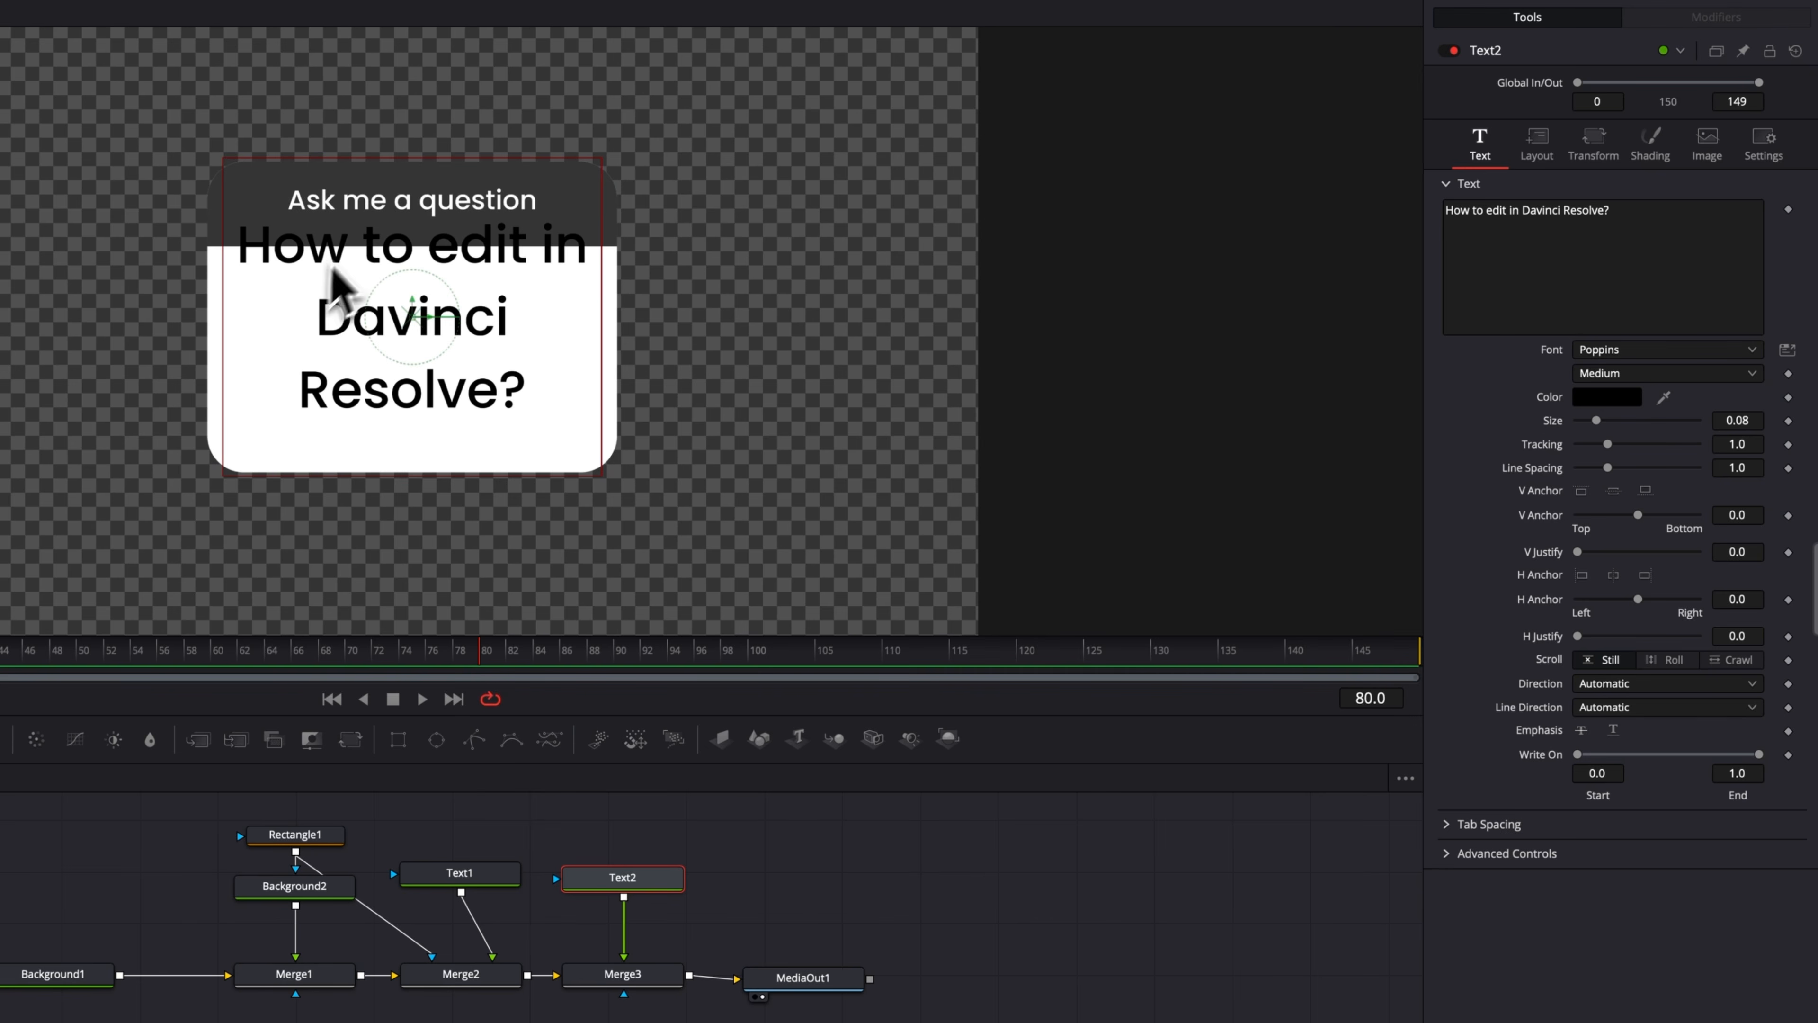
{"action": "left_click_drag", "start_coordinate": [397, 159], "coordinate": [406, 206]}
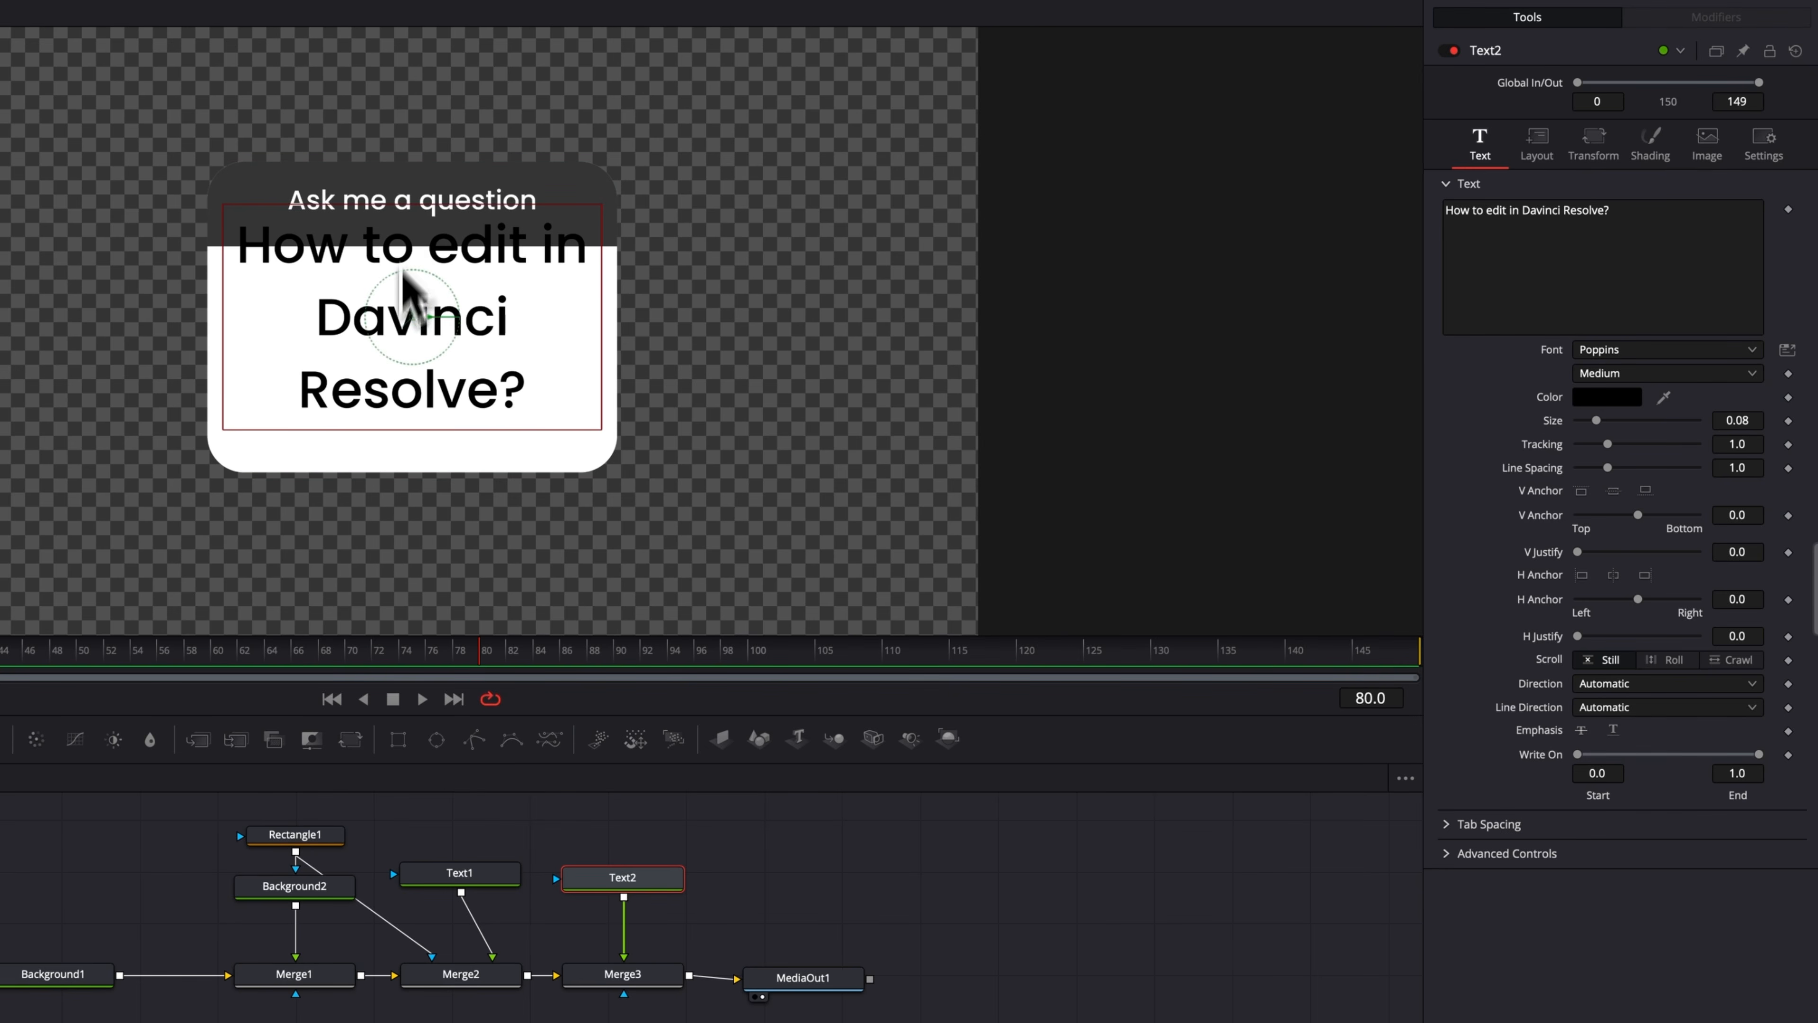
{"action": "left_click_drag", "start_coordinate": [415, 320], "coordinate": [418, 358]}
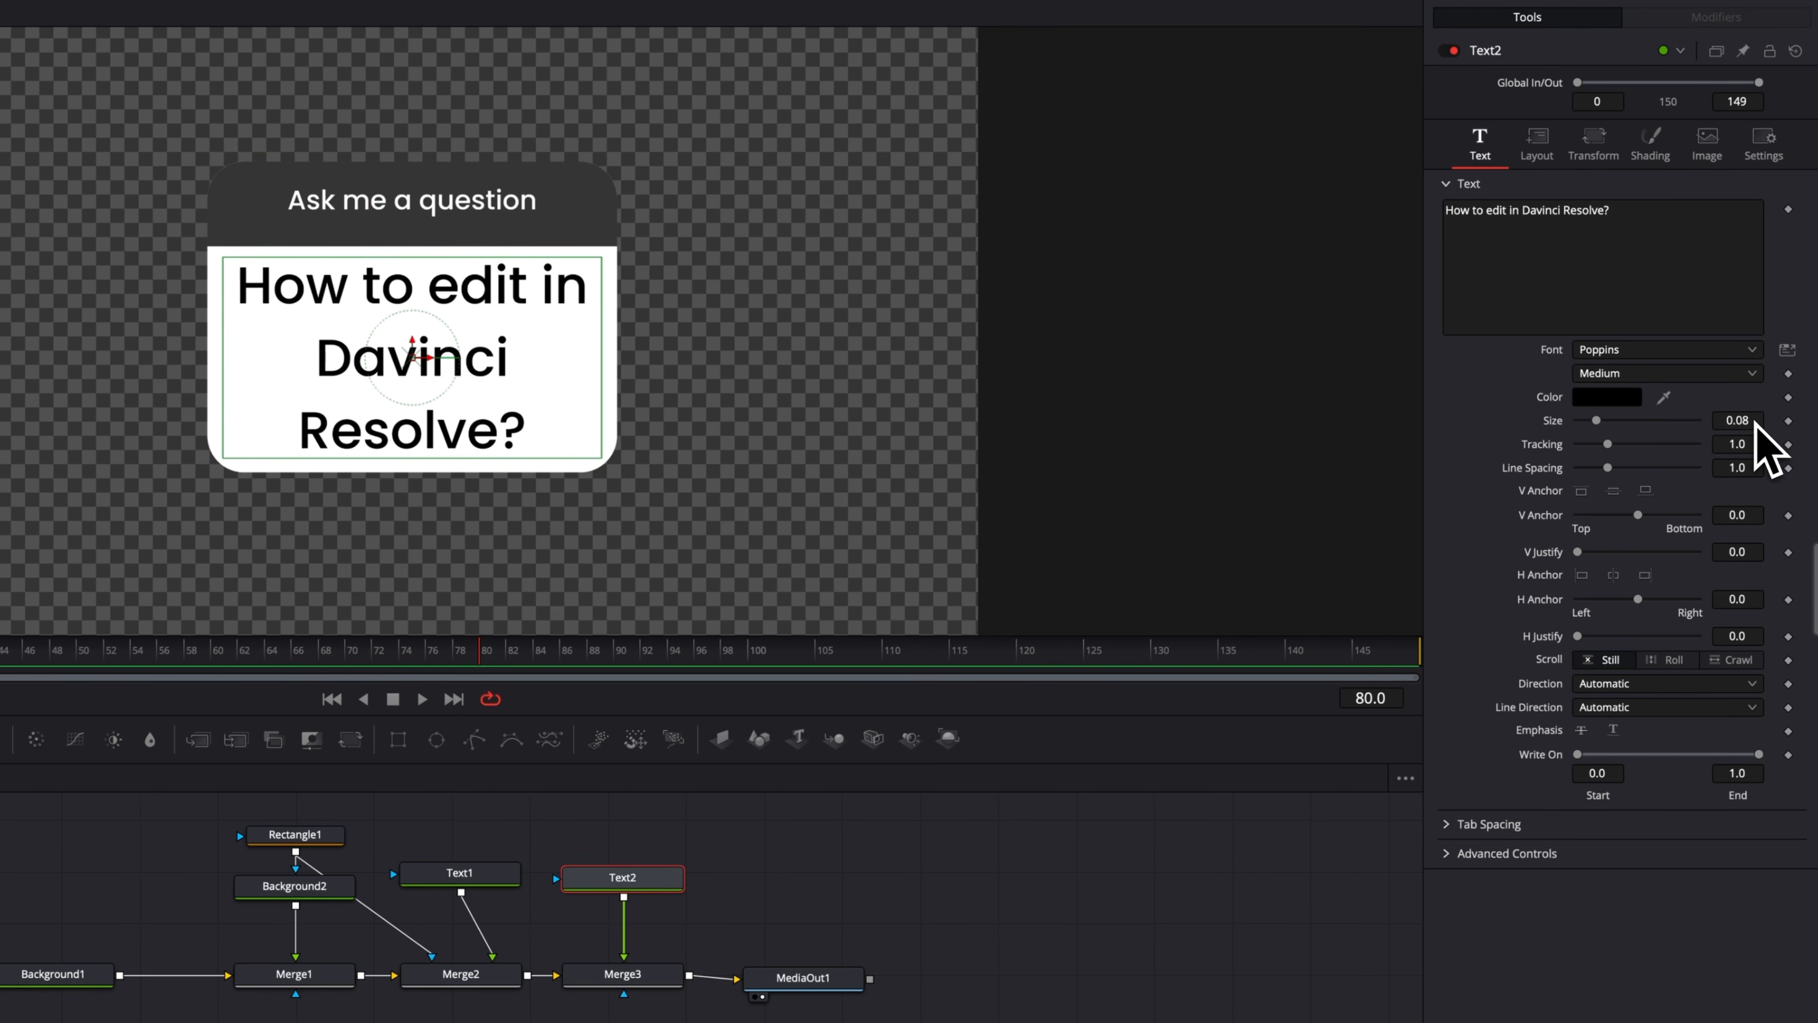
{"action": "left_click_drag", "start_coordinate": [1596, 421], "coordinate": [1590, 429]}
{"action": "left_click_drag", "start_coordinate": [1743, 466], "coordinate": [1707, 469]}
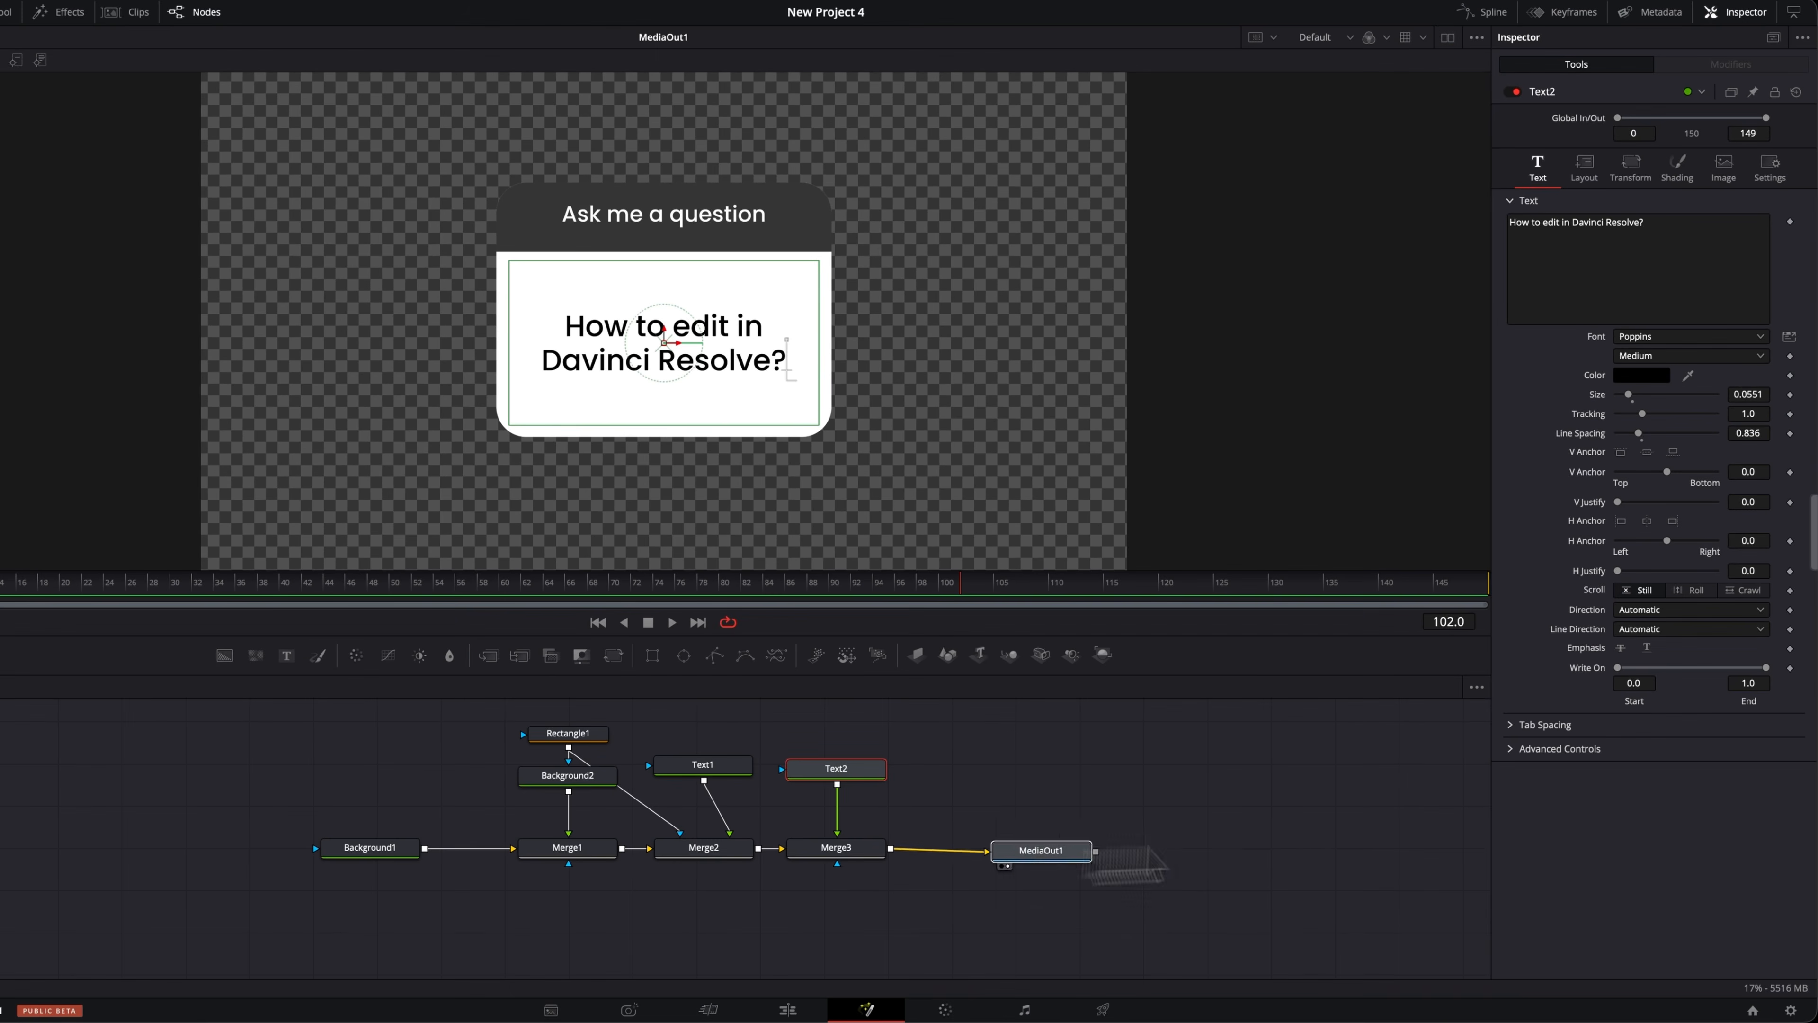
Move MediaOut1 aside and insert a Transform node after Merge3.
{"action": "left_click_drag", "start_coordinate": [904, 906], "coordinate": [1215, 913]}
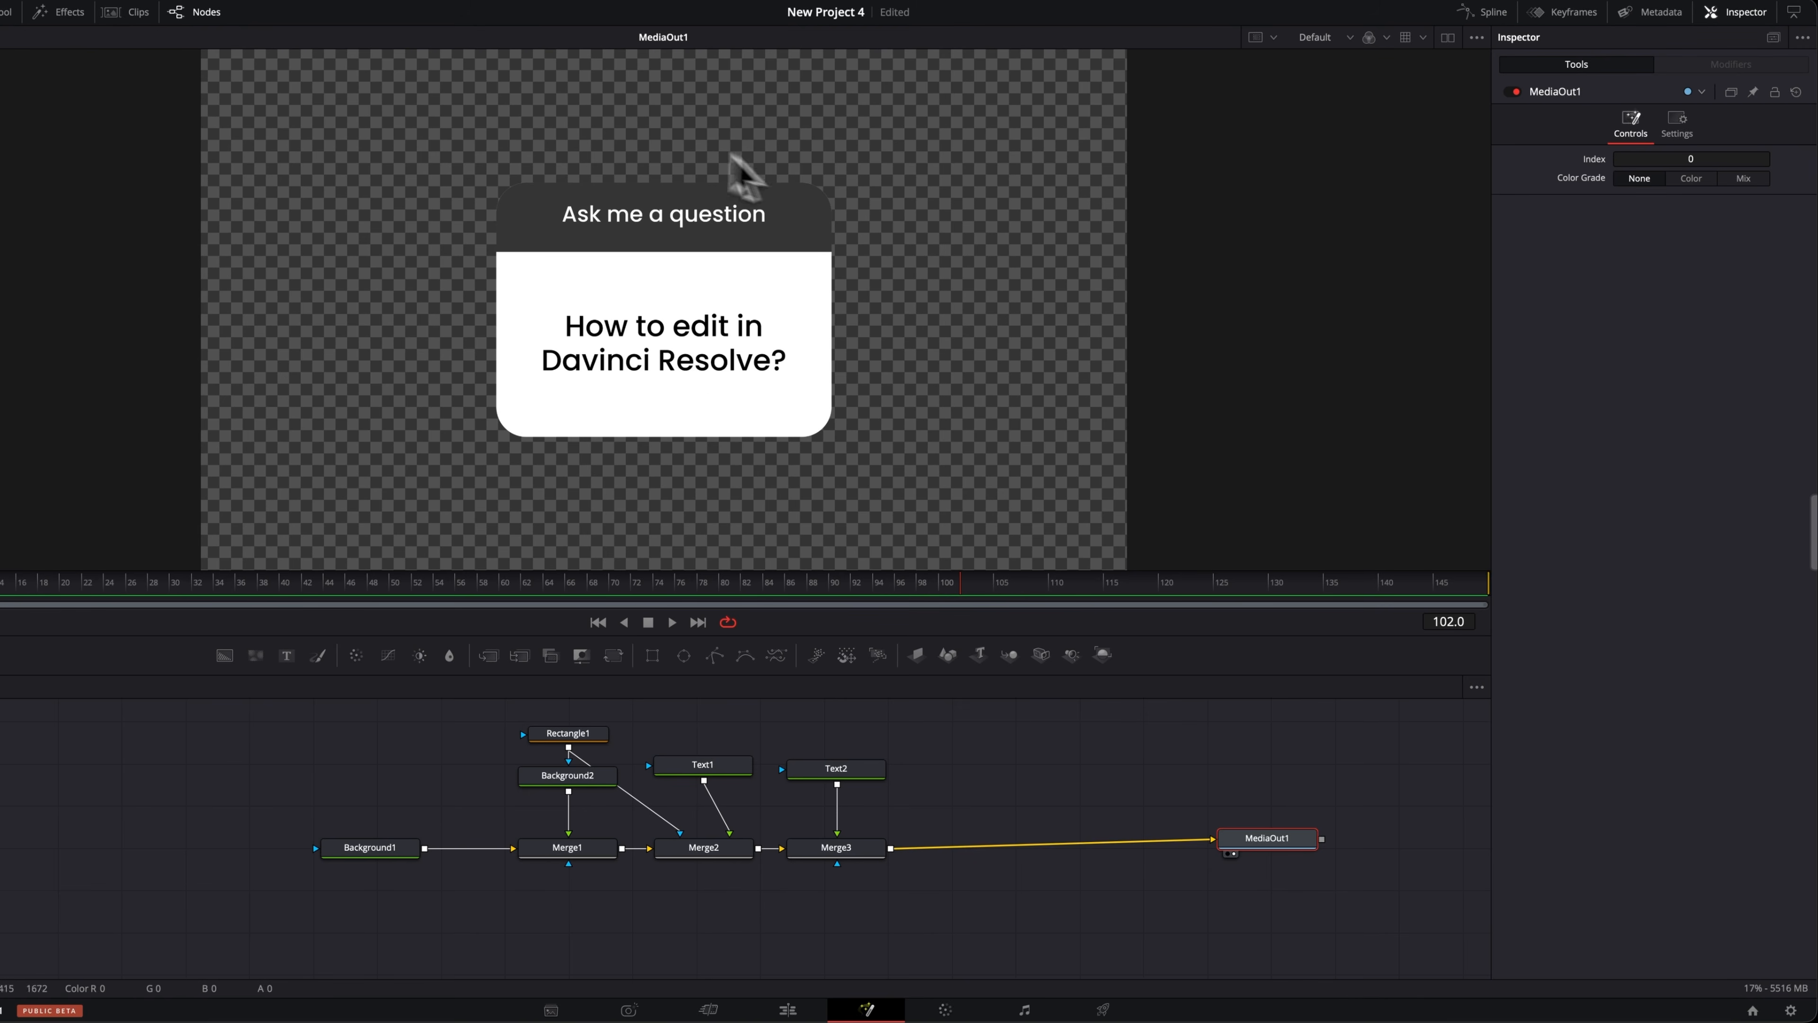
{"action": "left_click_drag", "start_coordinate": [1263, 843], "coordinate": [1341, 853]}
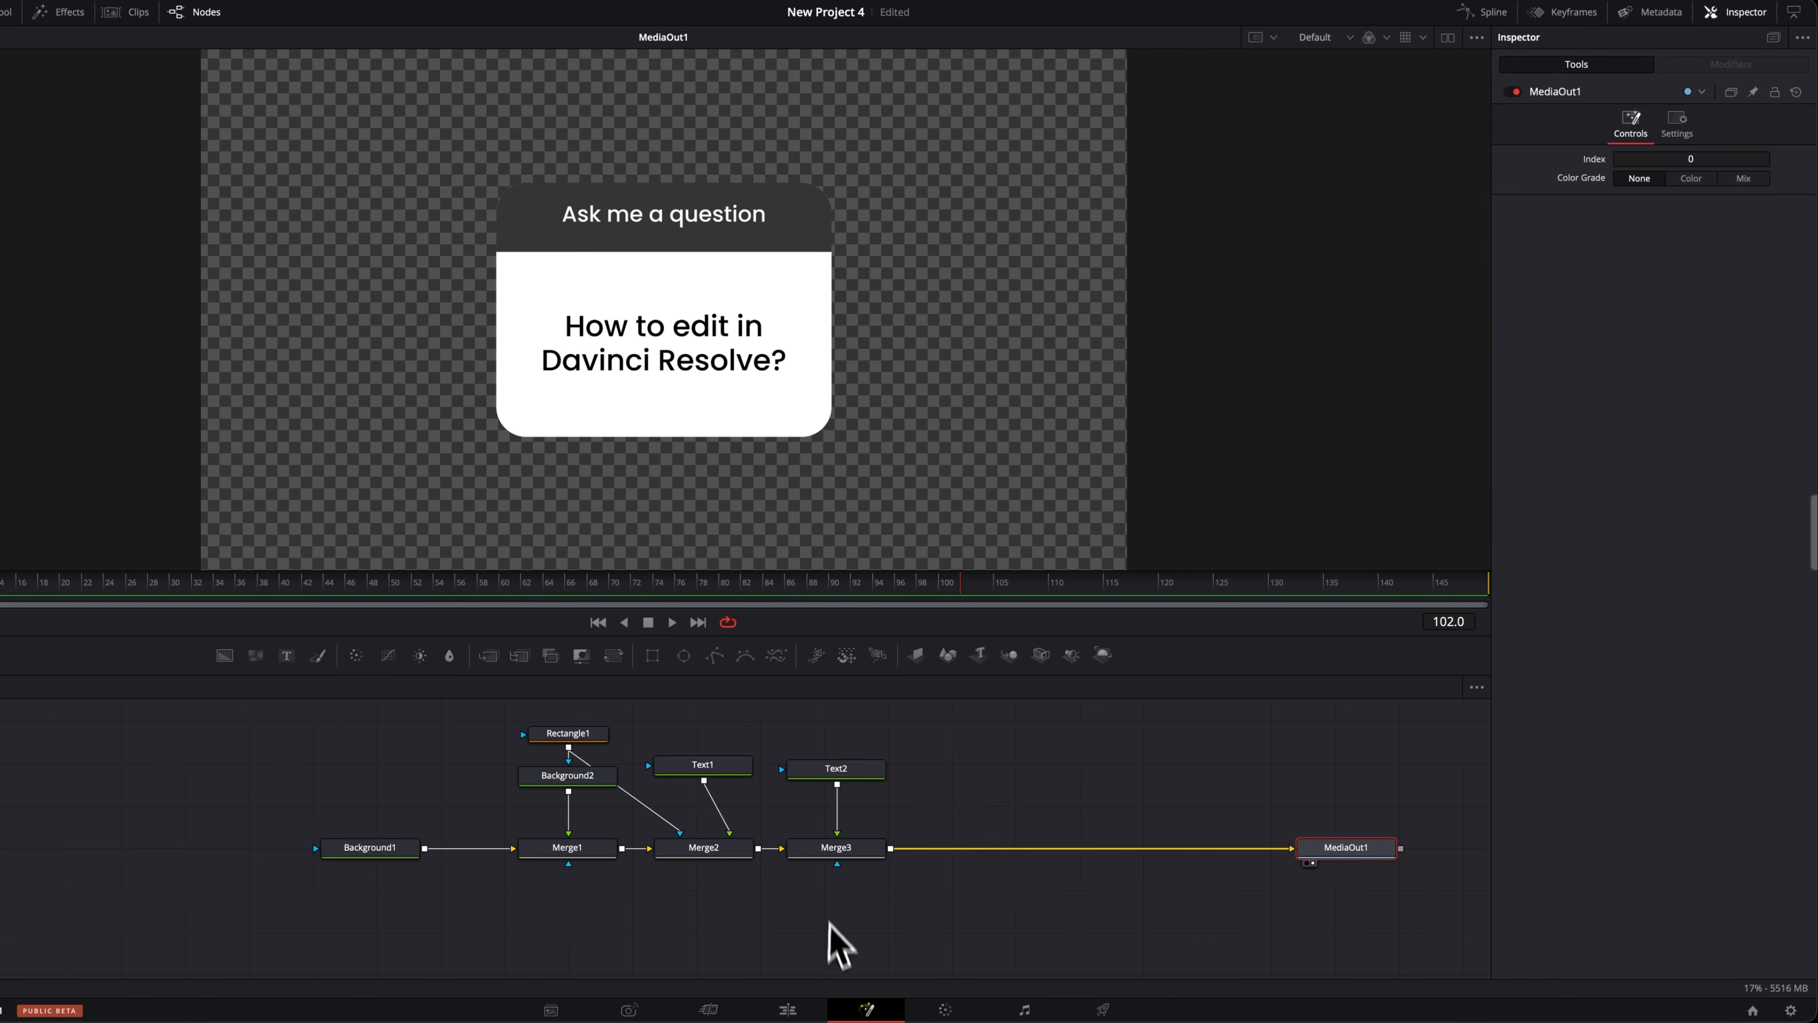
{"action": "left_click", "coordinate": [856, 848]}
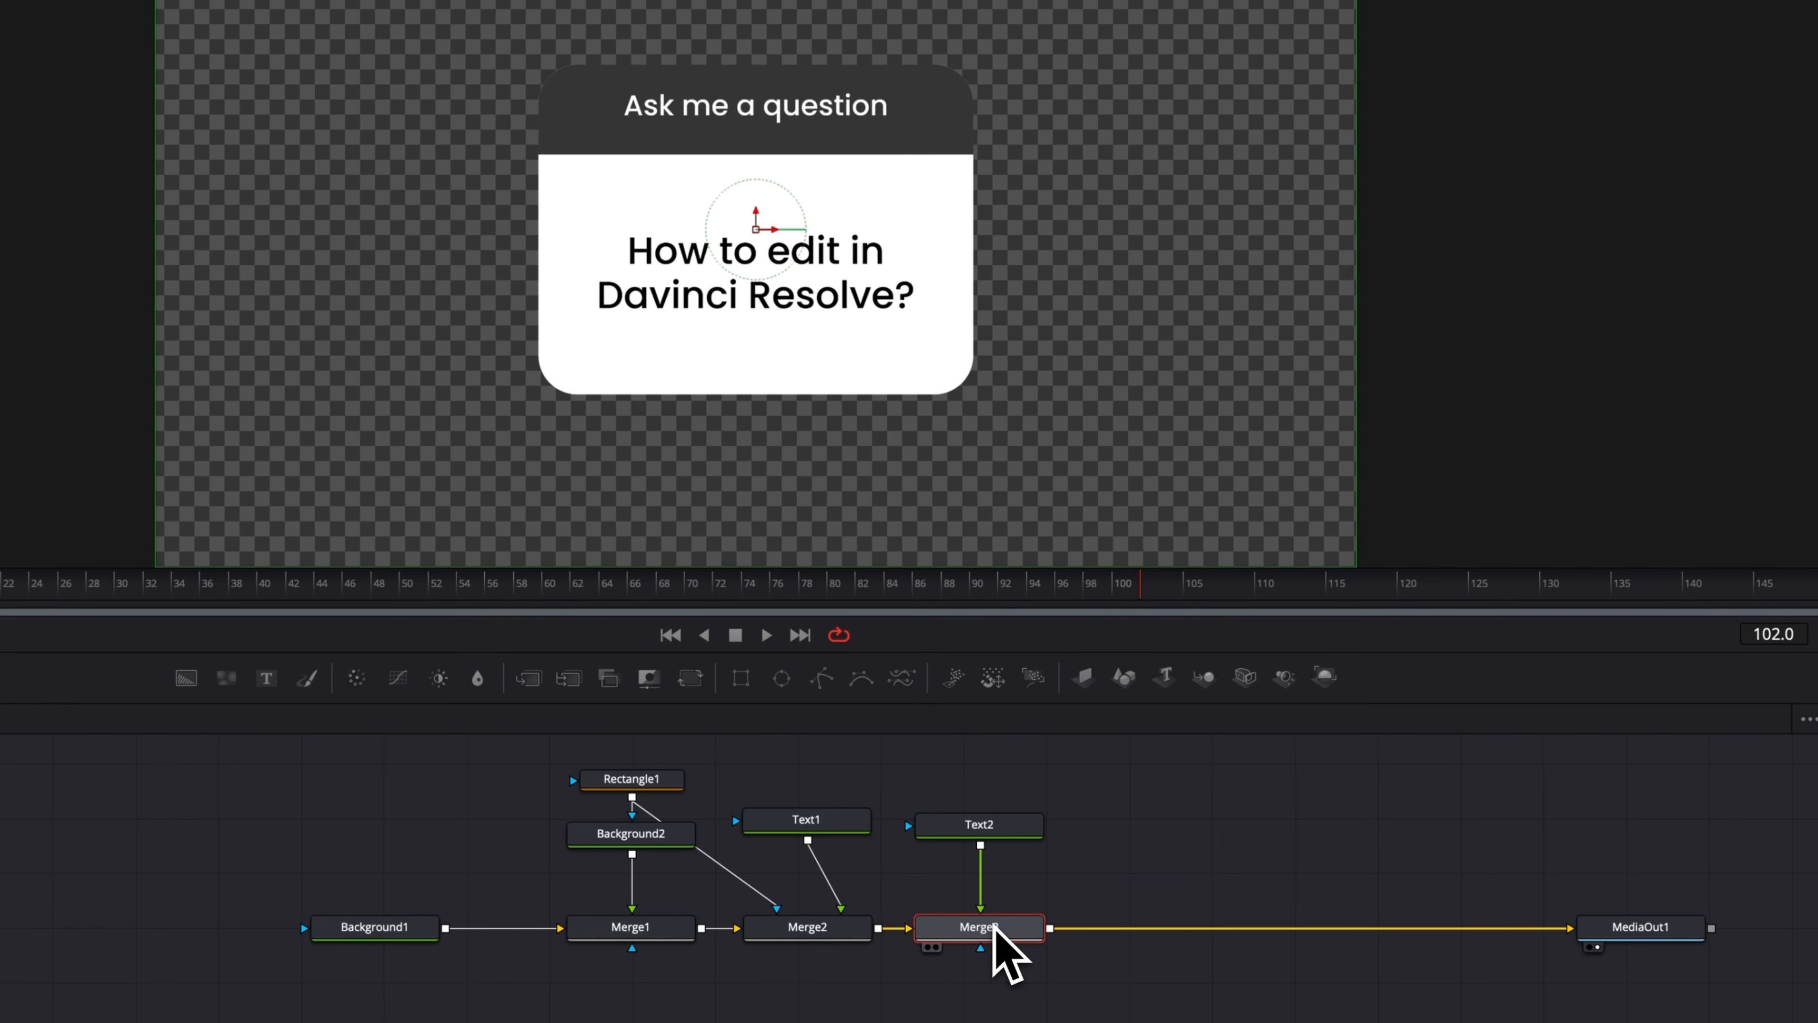
{"action": "key", "text": "shift+space"}
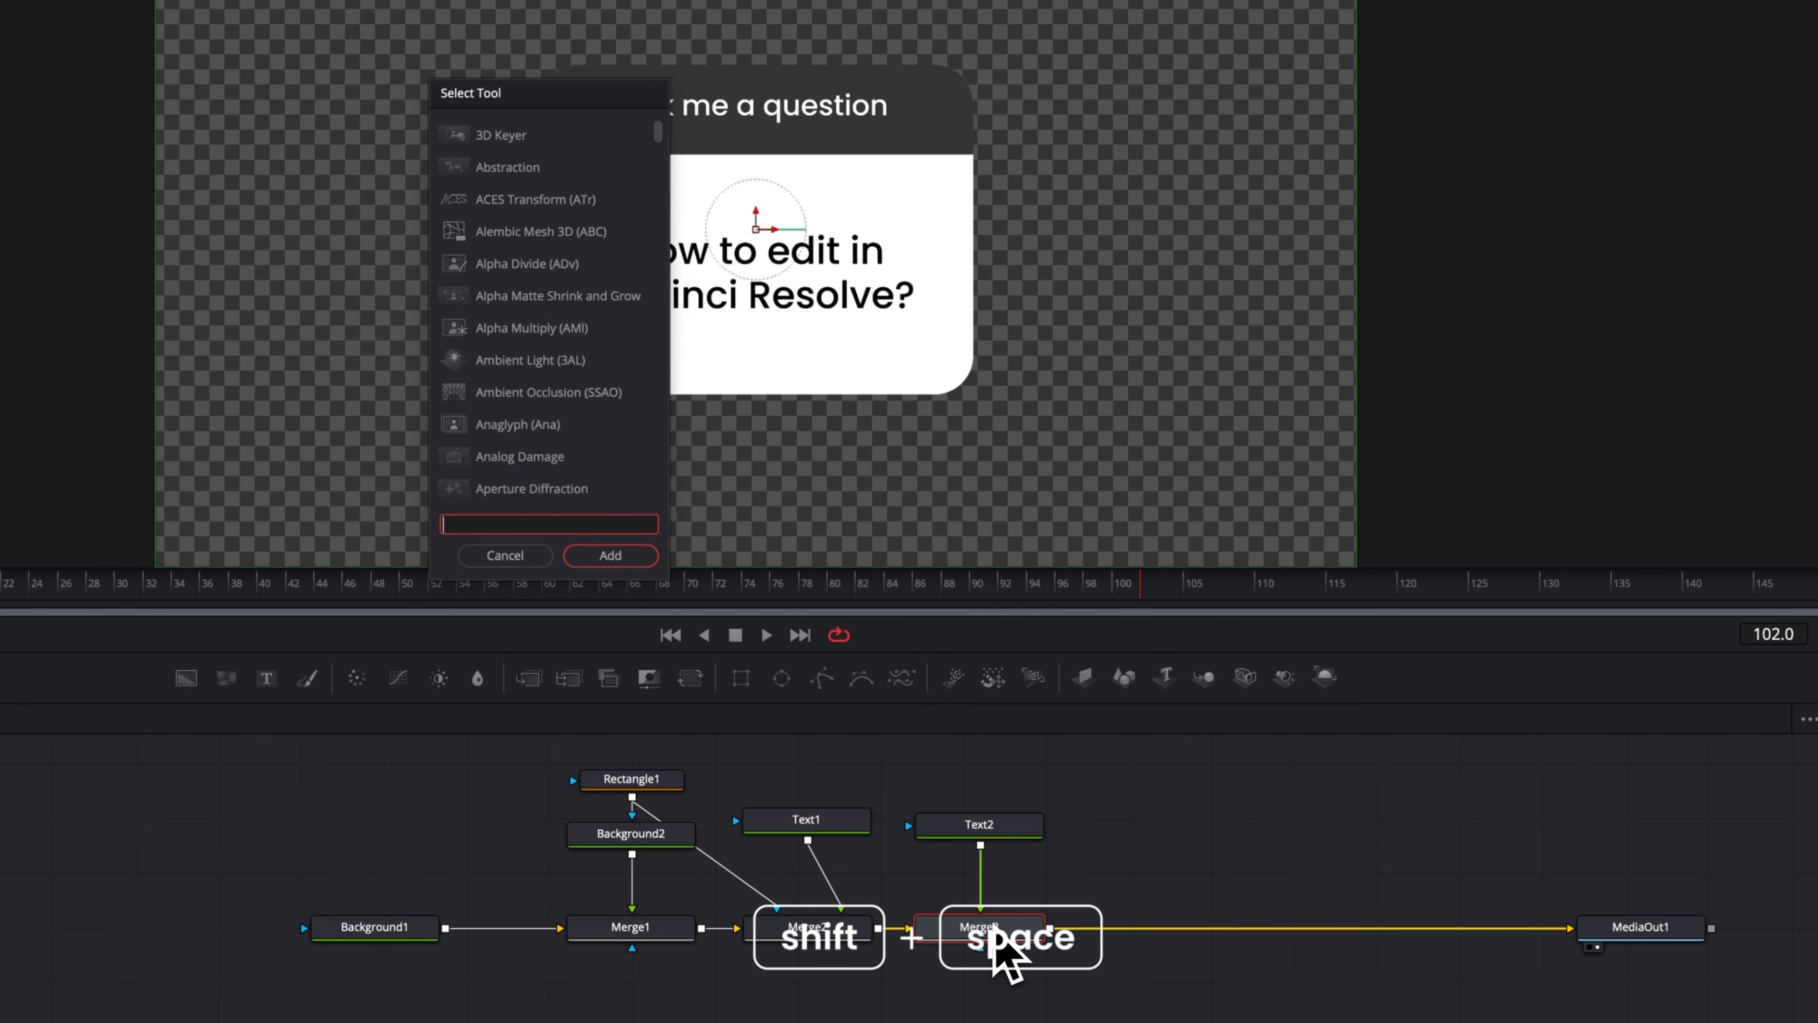
{"action": "type", "text": "tran"}
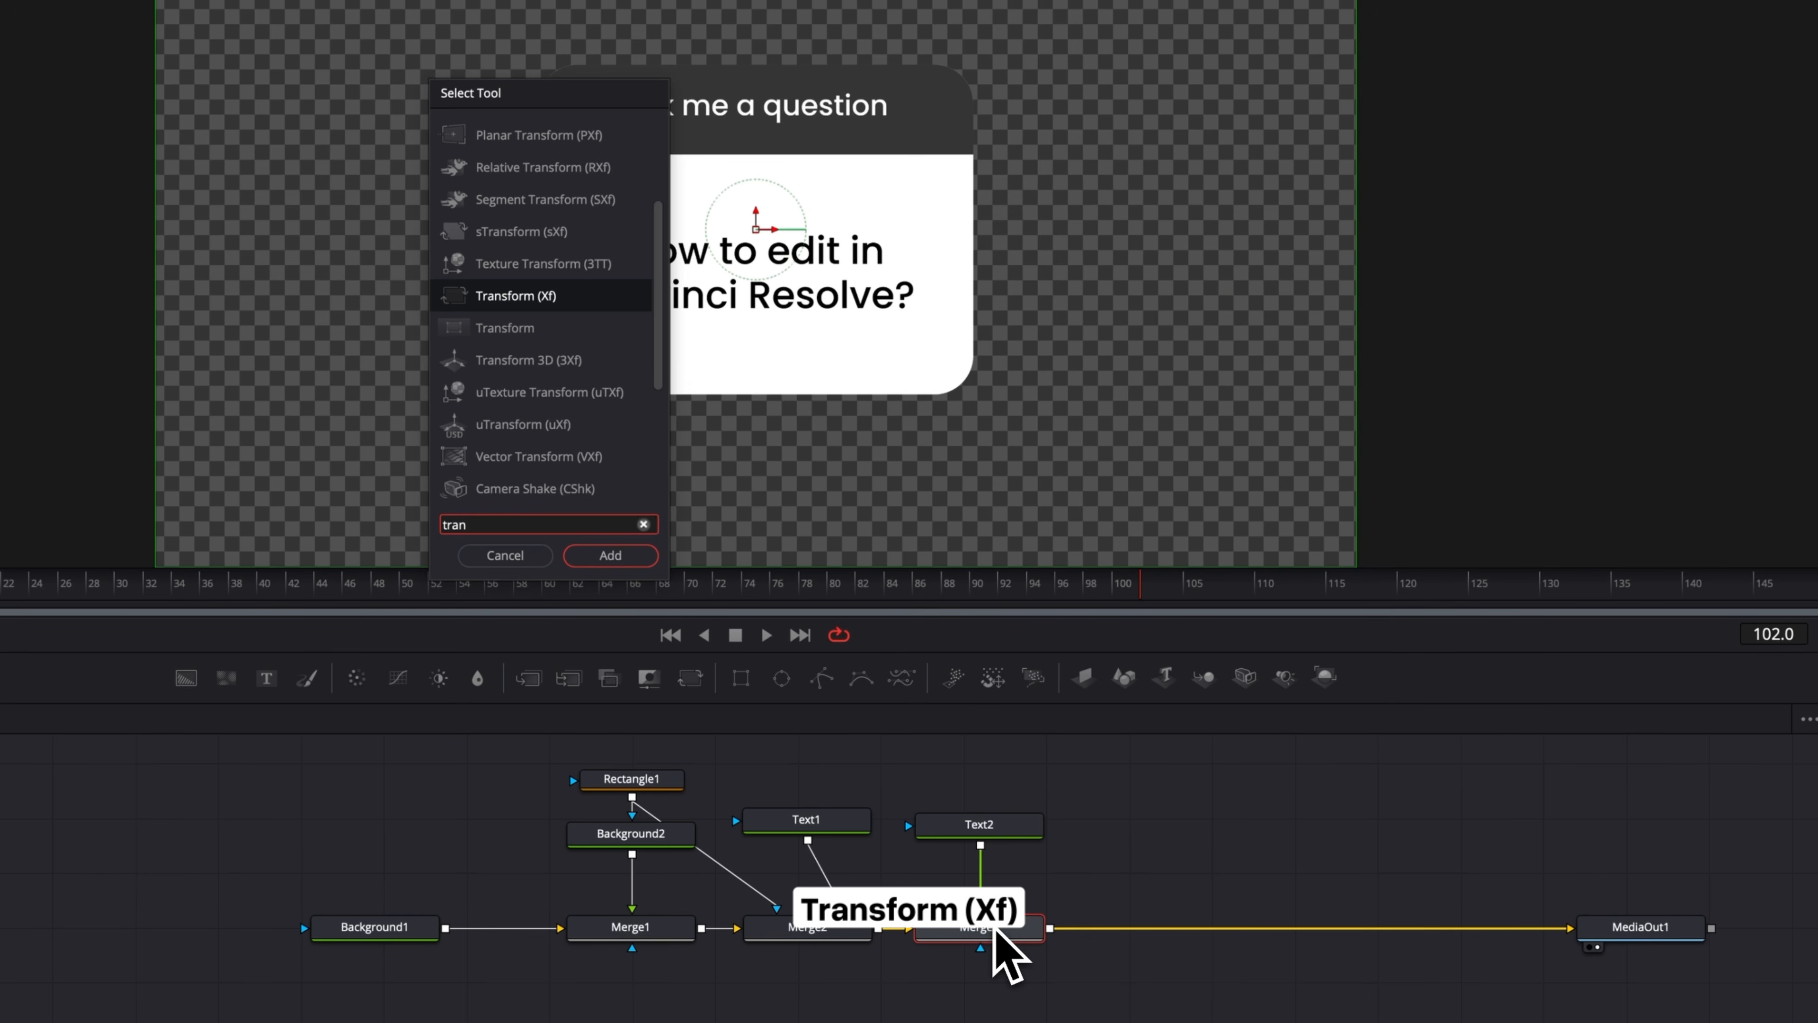
{"action": "key", "text": "Return"}
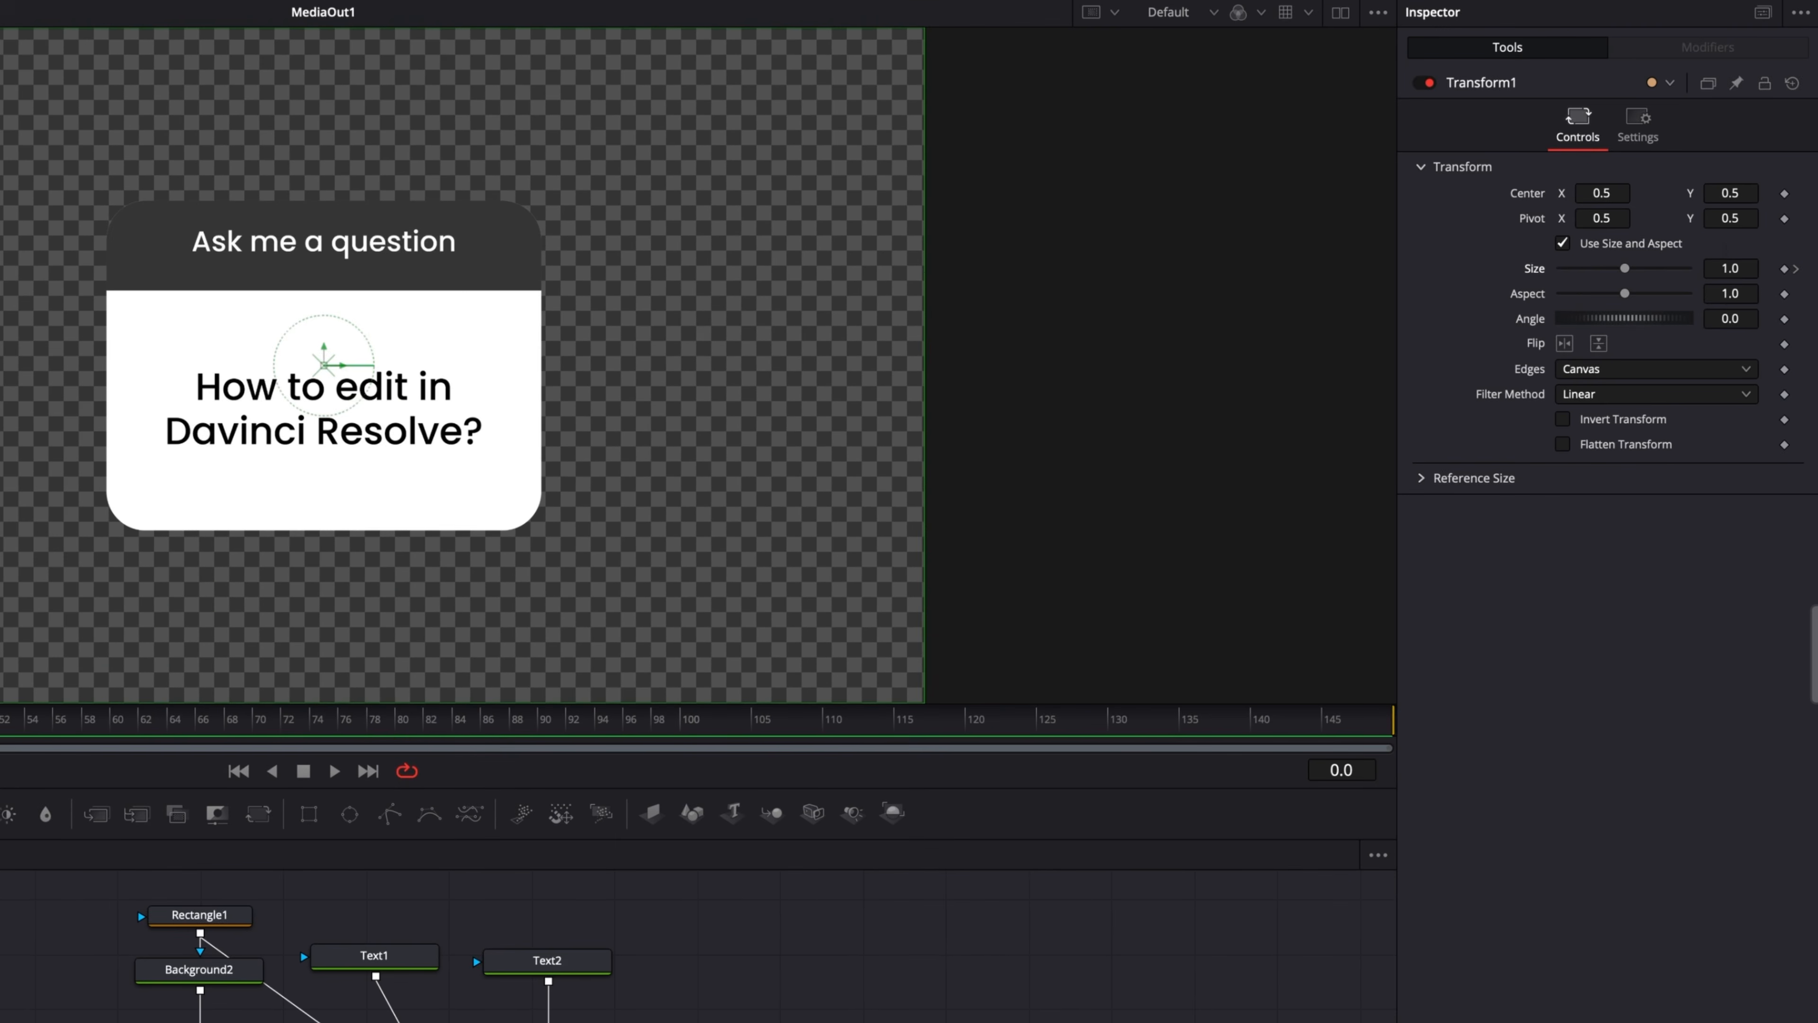
Keyframe the Transform's size at 0.5 on the first frame and play back the scale-up animation.
{"action": "left_click_drag", "start_coordinate": [1740, 271], "coordinate": [1646, 271]}
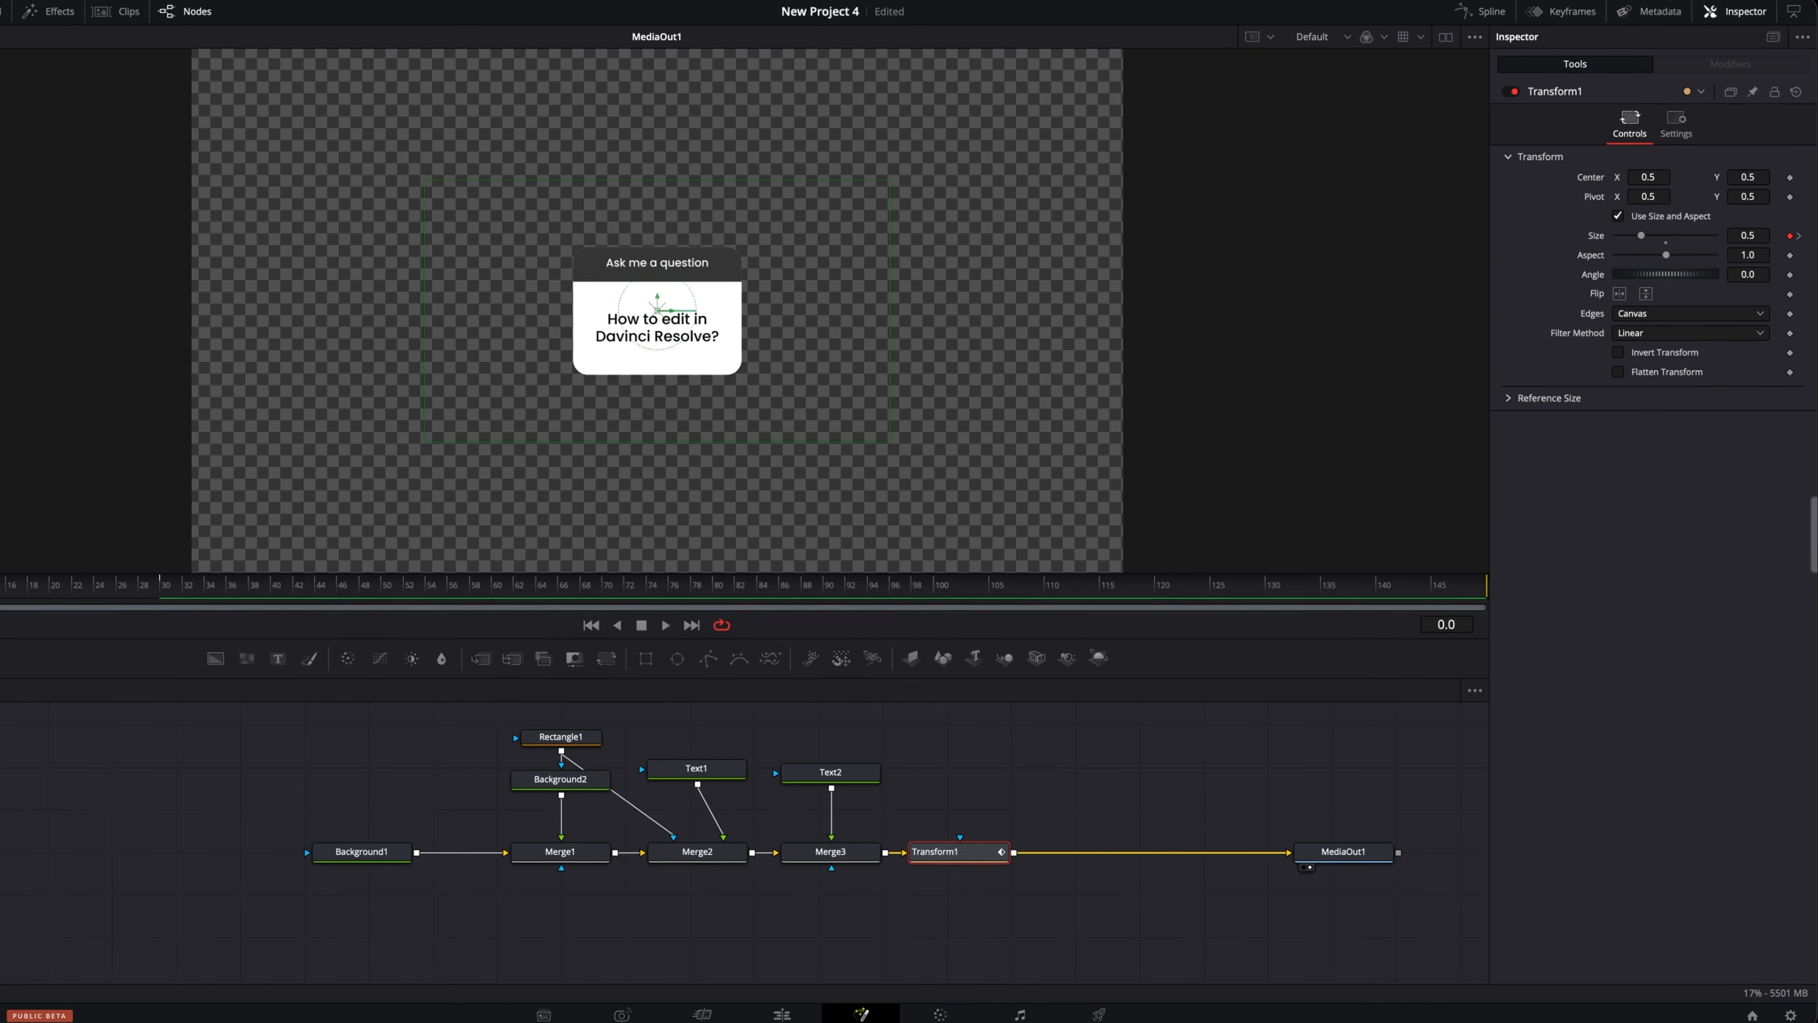
{"action": "key", "text": "space"}
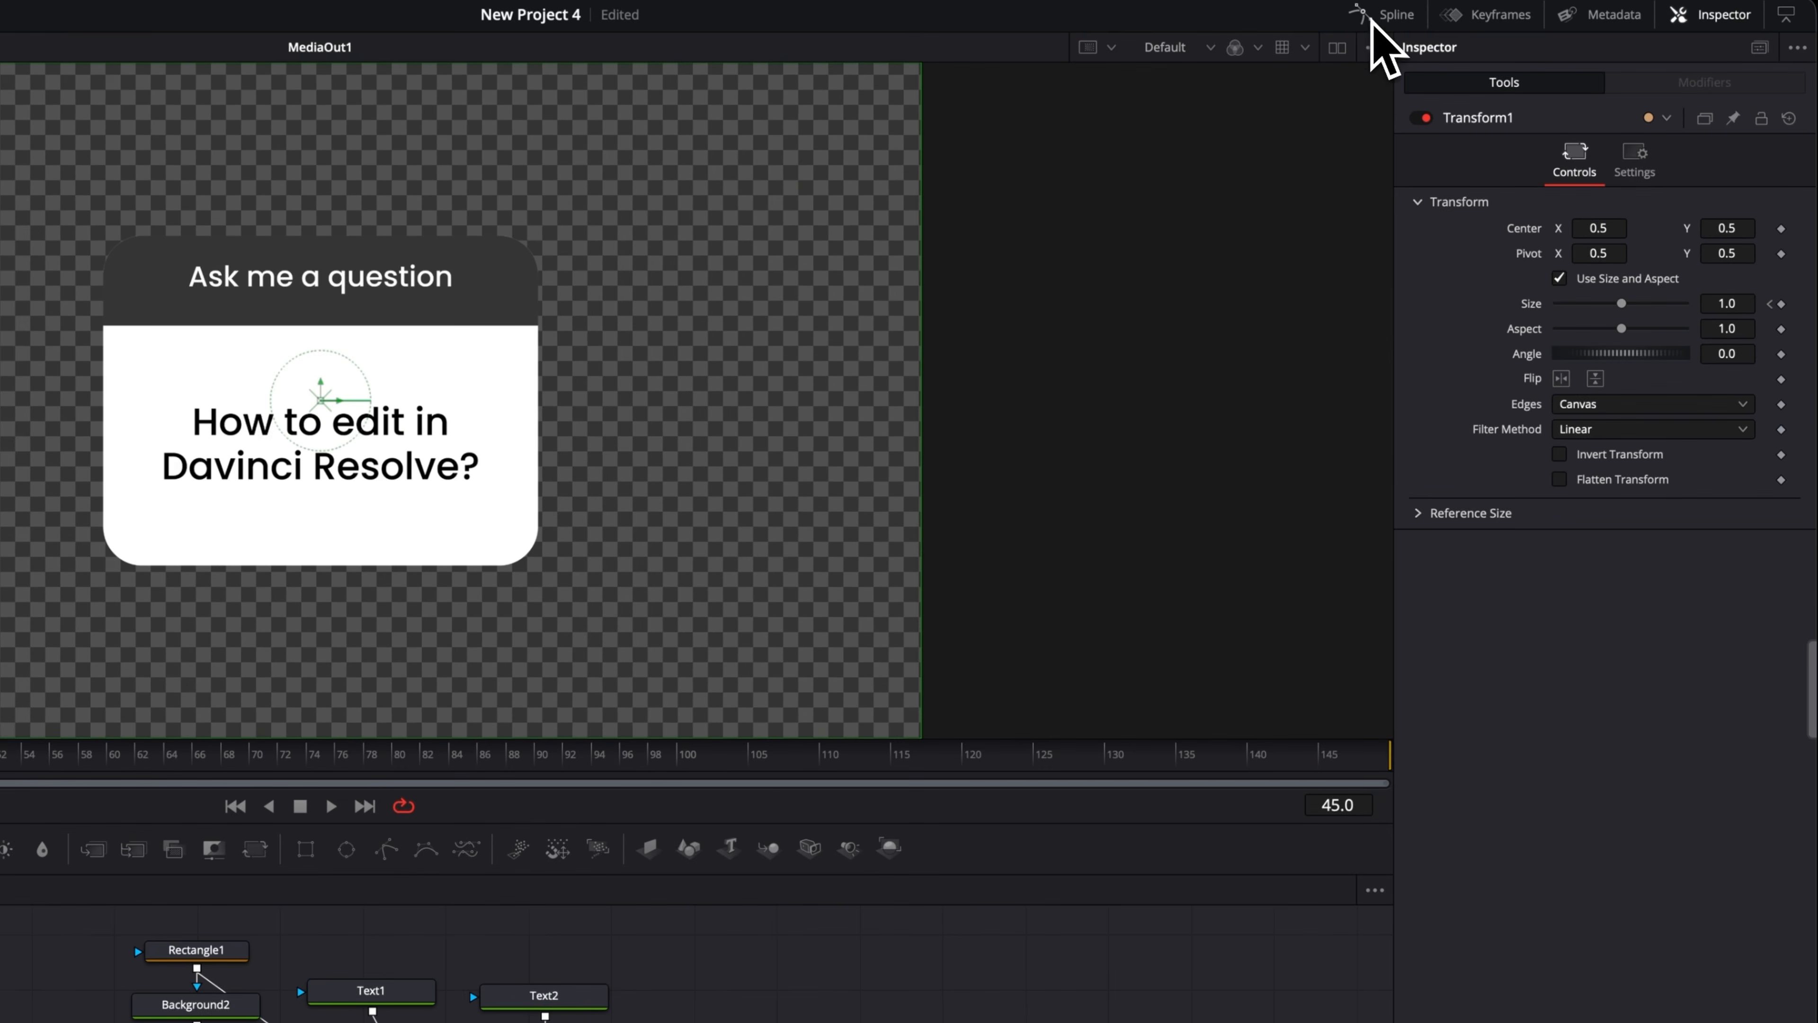
Open the Spline editor on the Transform's Size curve, fit it to view, and smooth both keyframes.
{"action": "left_click", "coordinate": [1480, 12]}
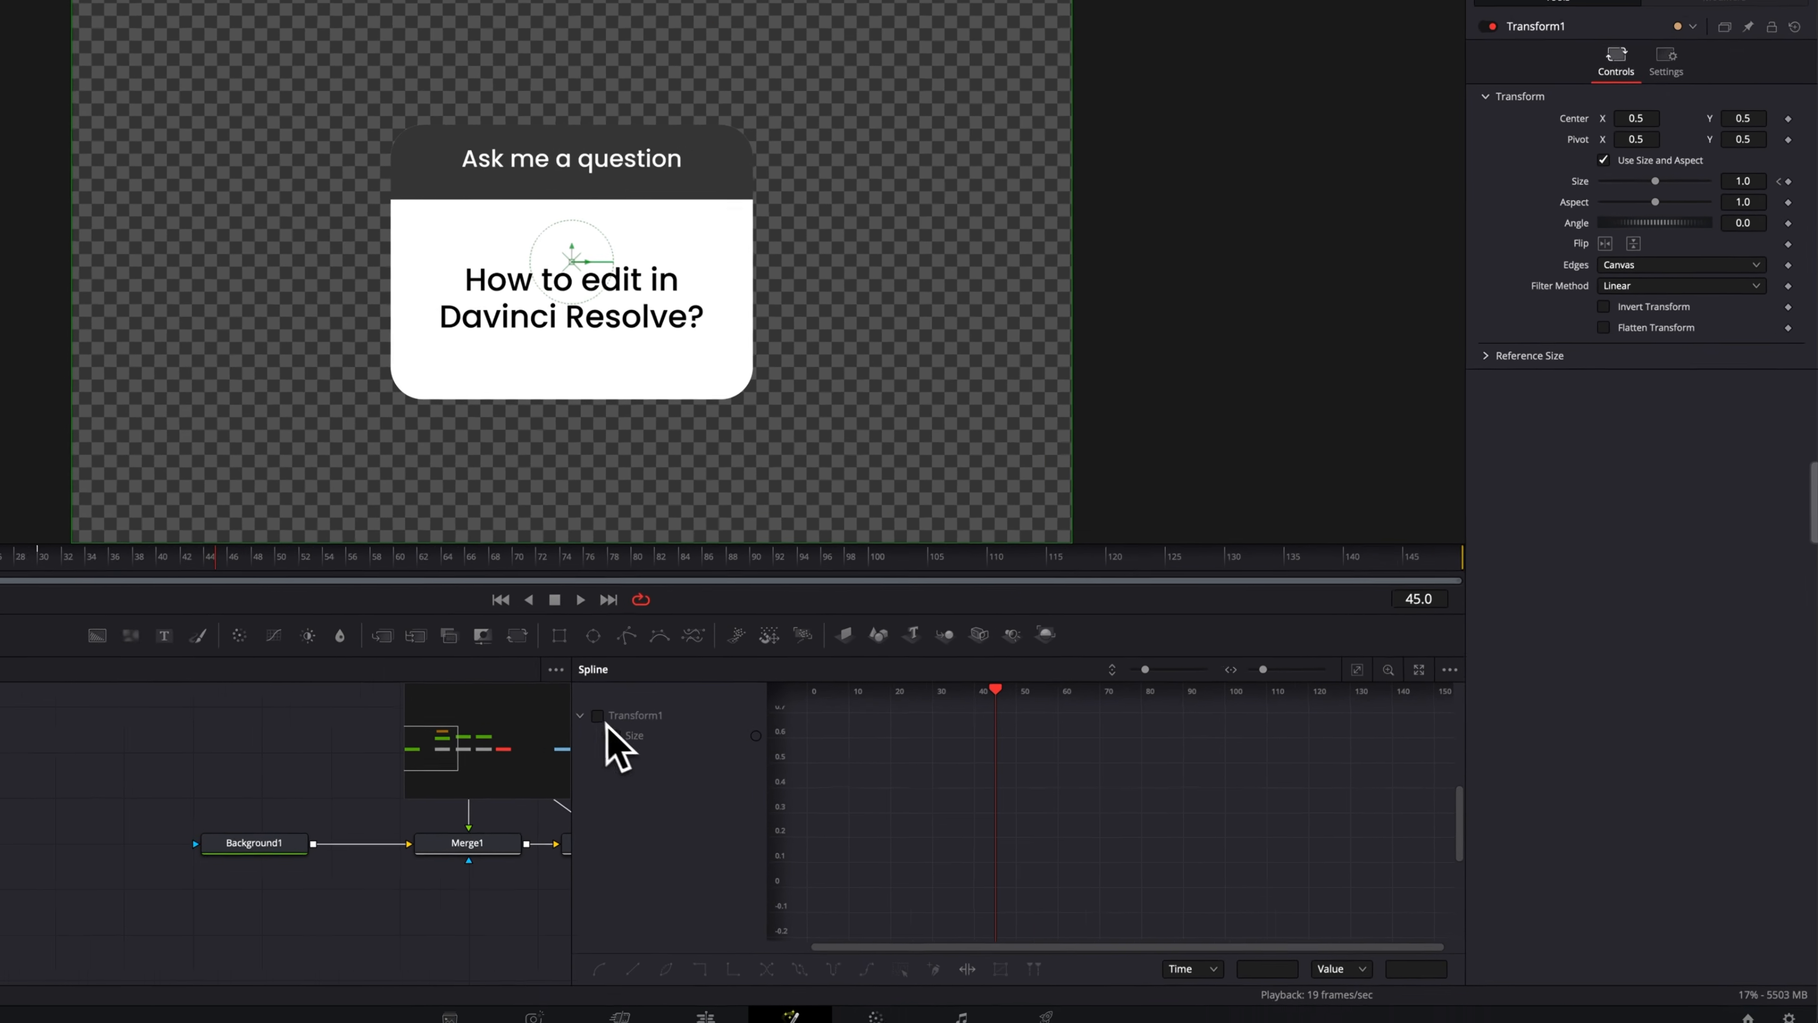
{"action": "left_click", "coordinate": [647, 755]}
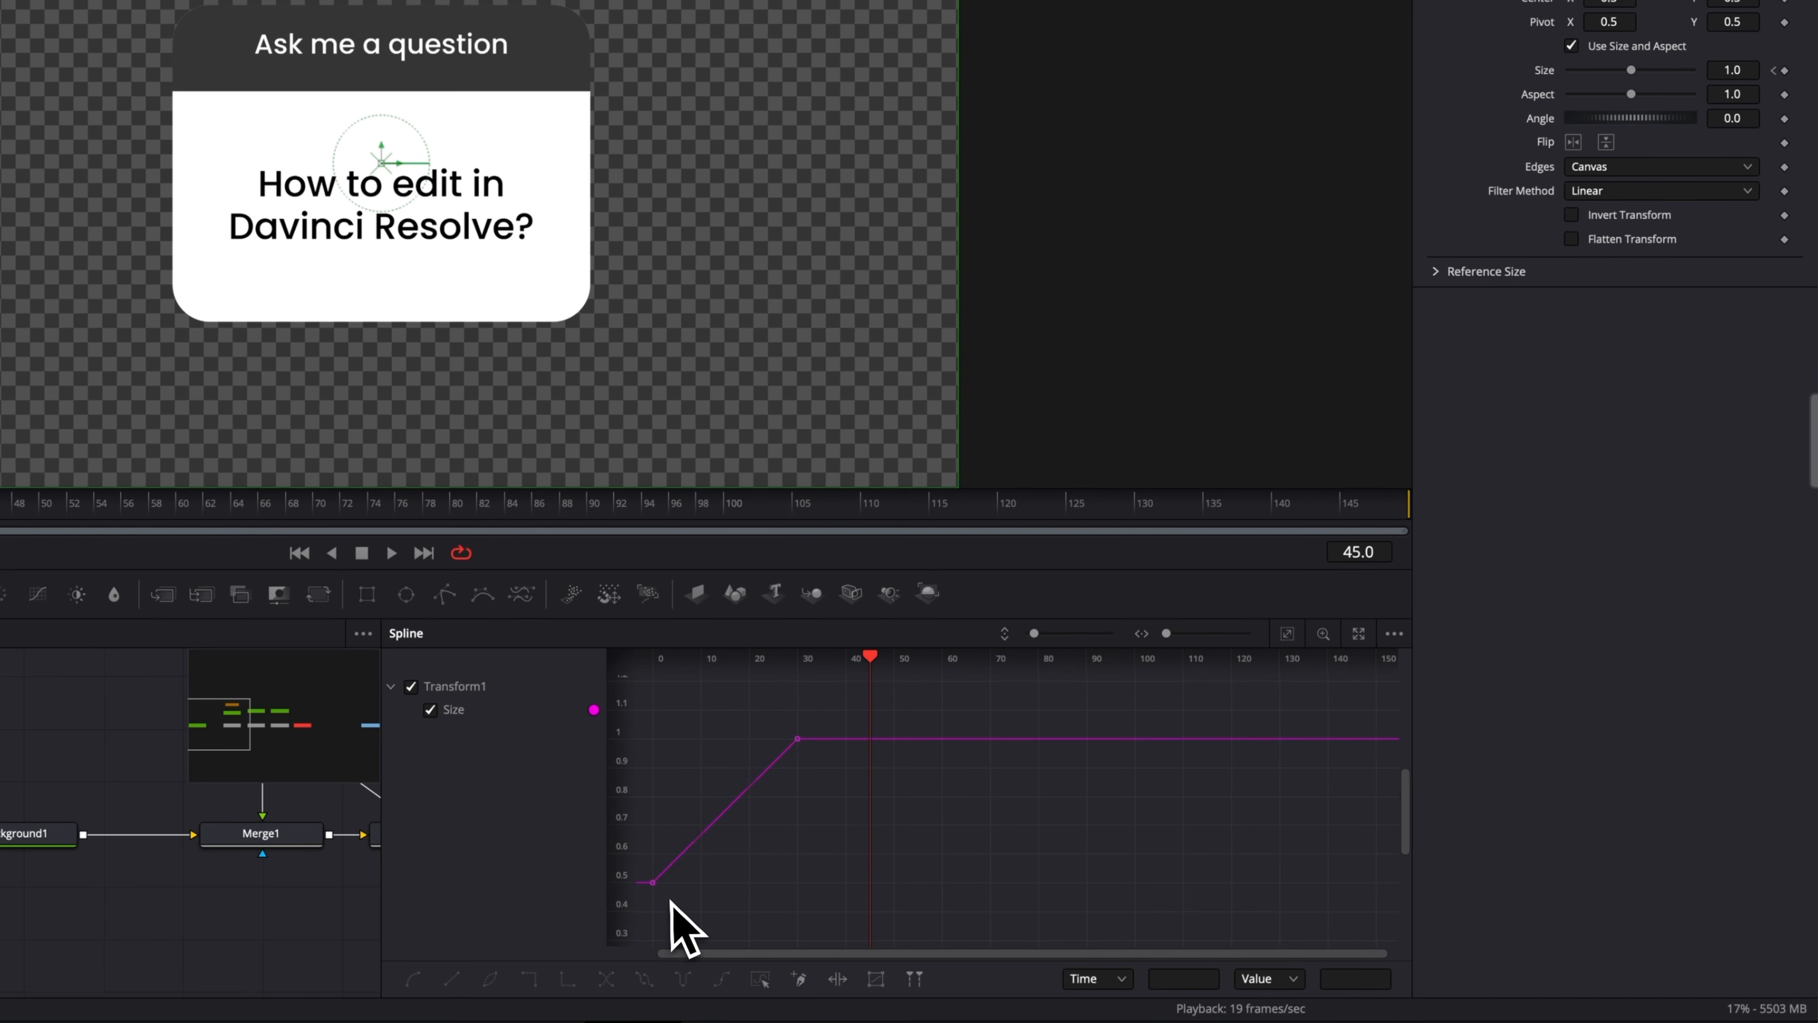
{"action": "left_click", "coordinate": [1288, 636]}
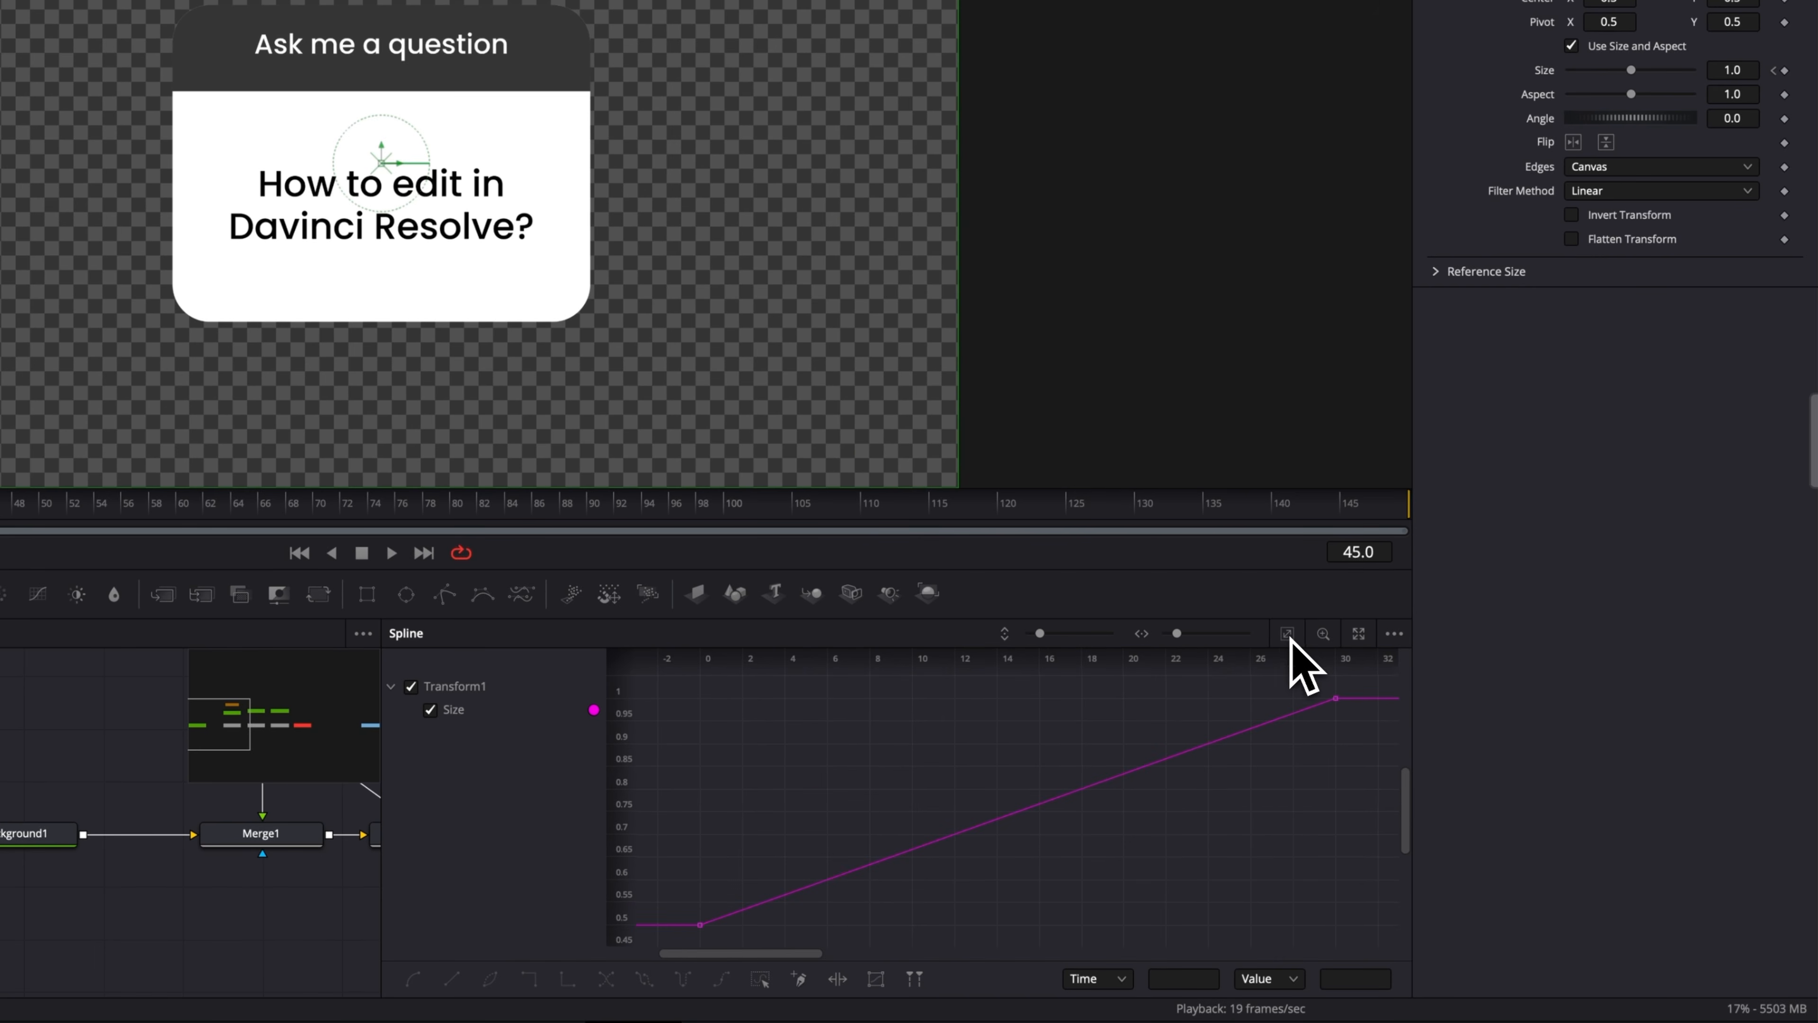
{"action": "left_click_drag", "start_coordinate": [750, 931], "coordinate": [1365, 683]}
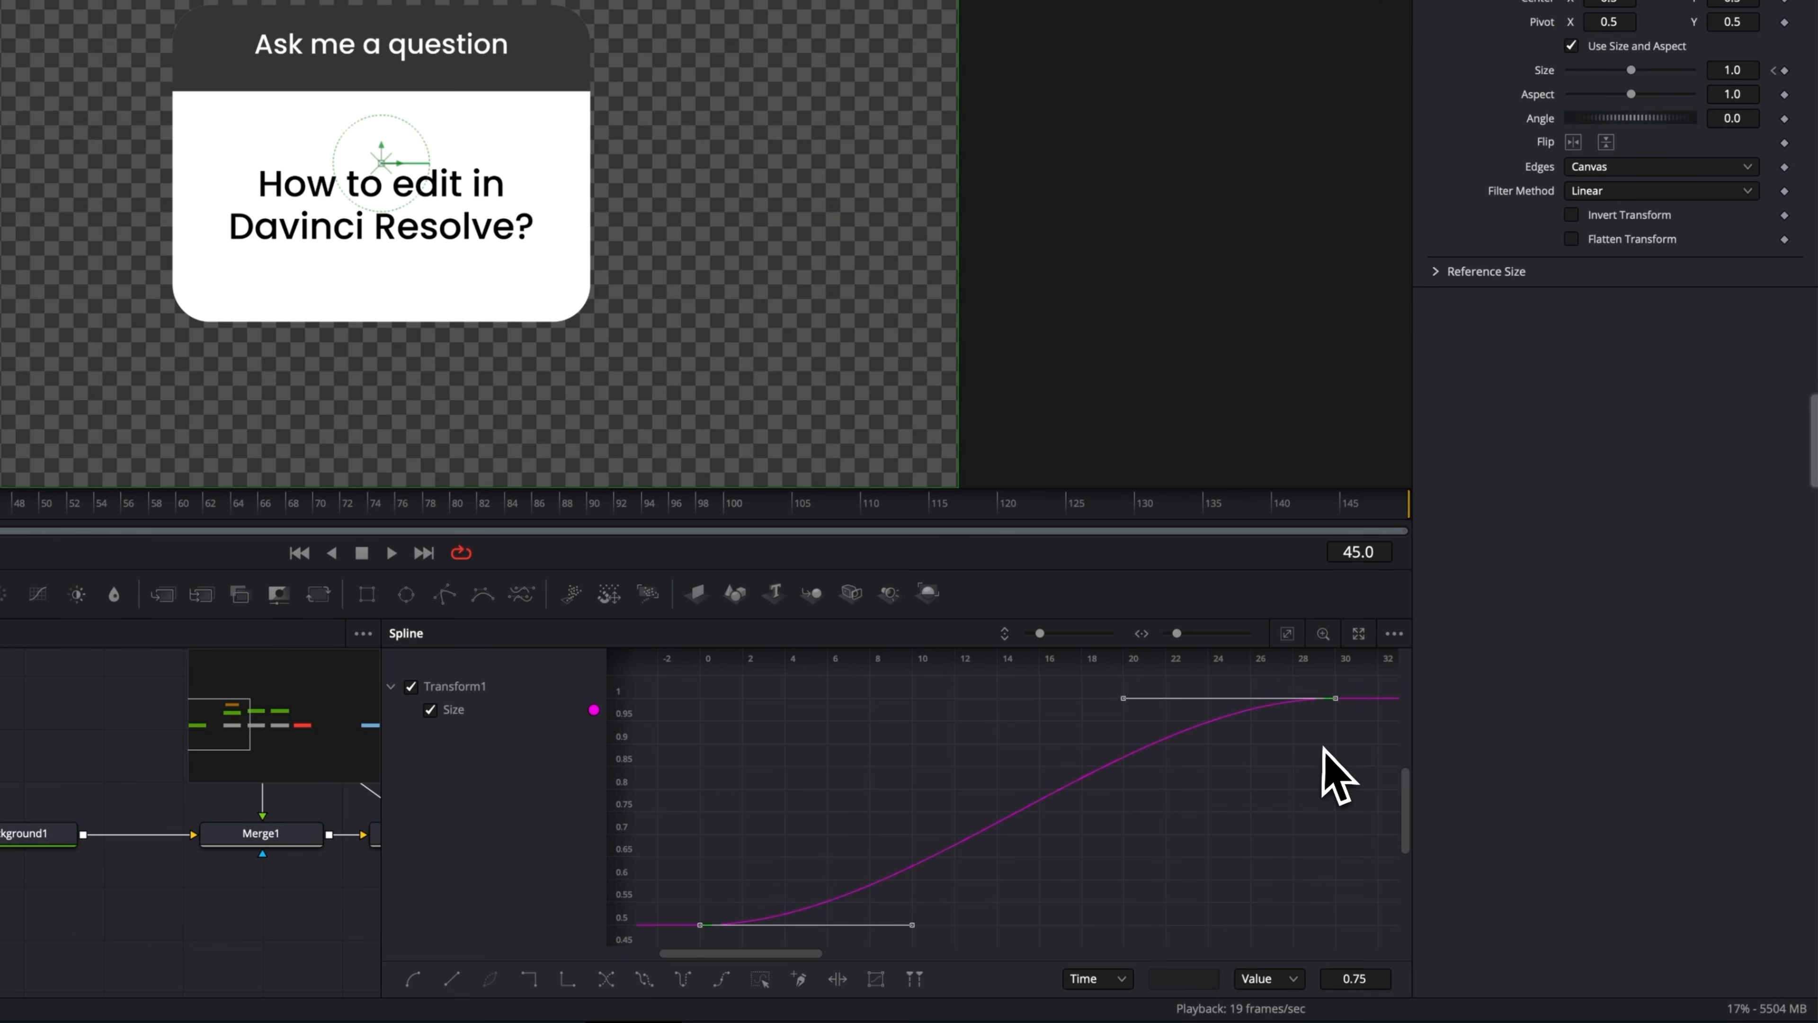
{"action": "key", "text": "t"}
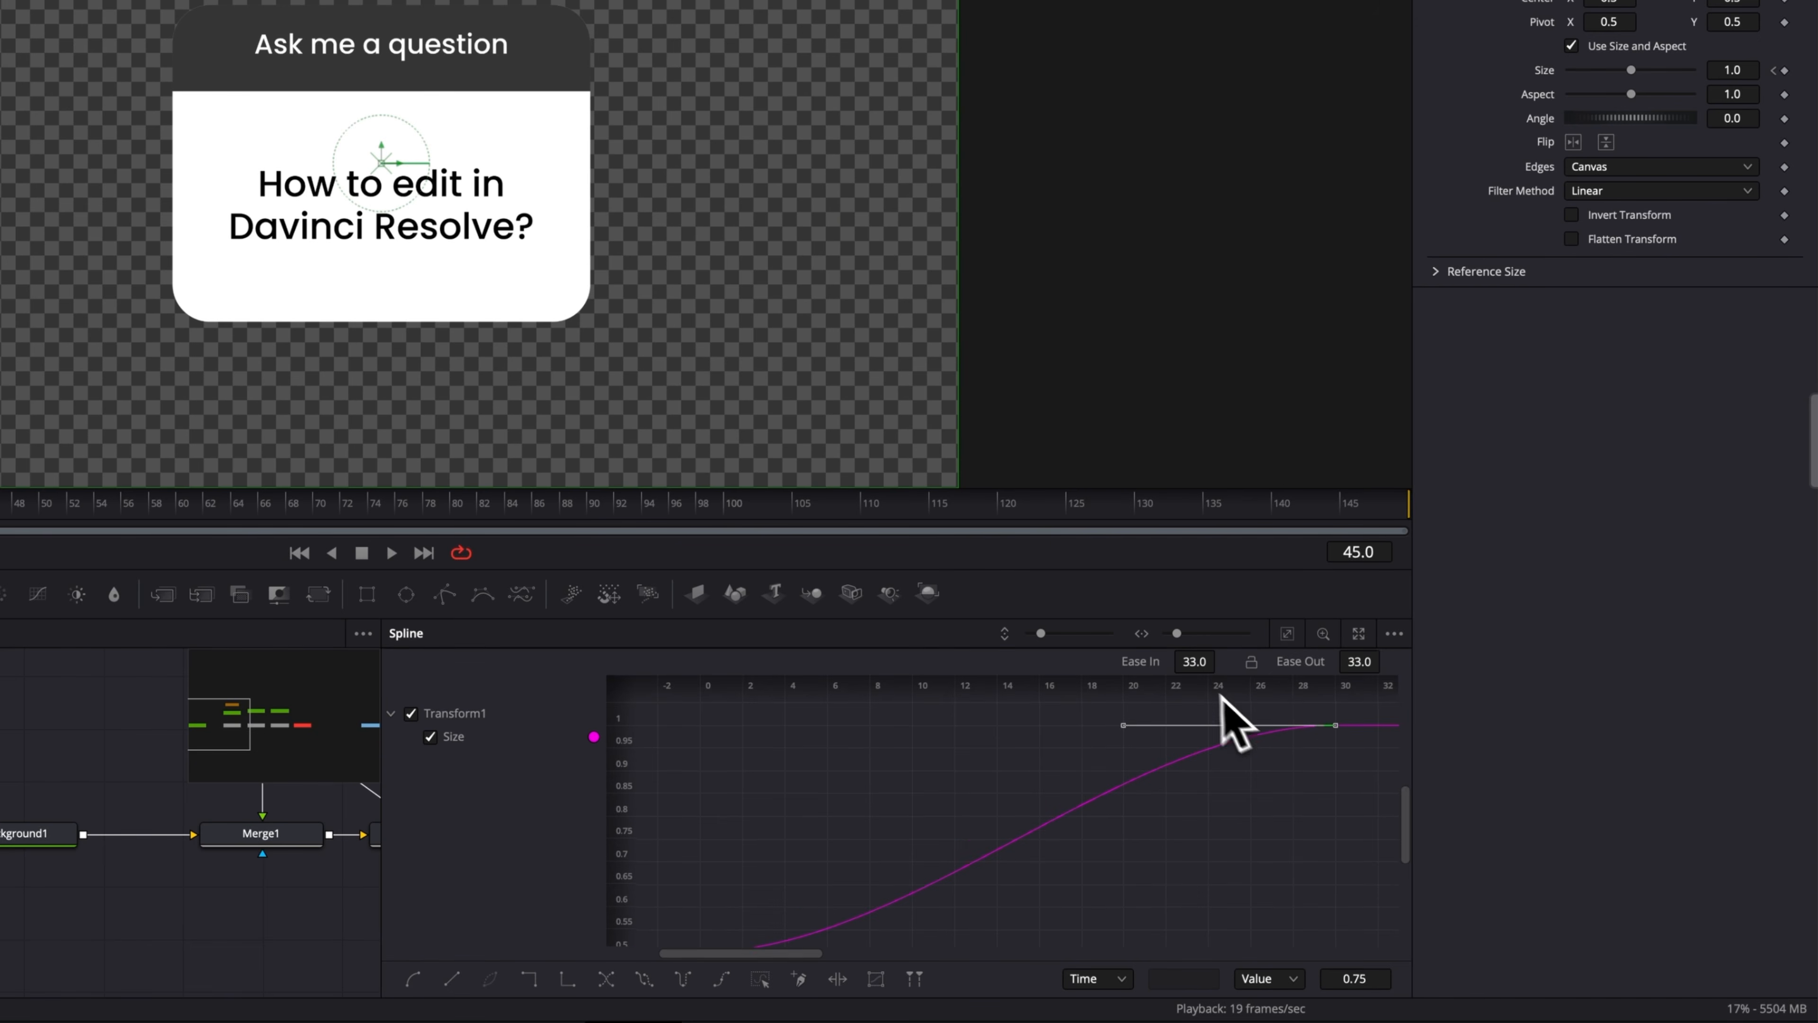
Set the size keyframe's Ease In to 85 and play the animation from the start.
{"action": "left_click_drag", "start_coordinate": [1214, 677], "coordinate": [1217, 681]}
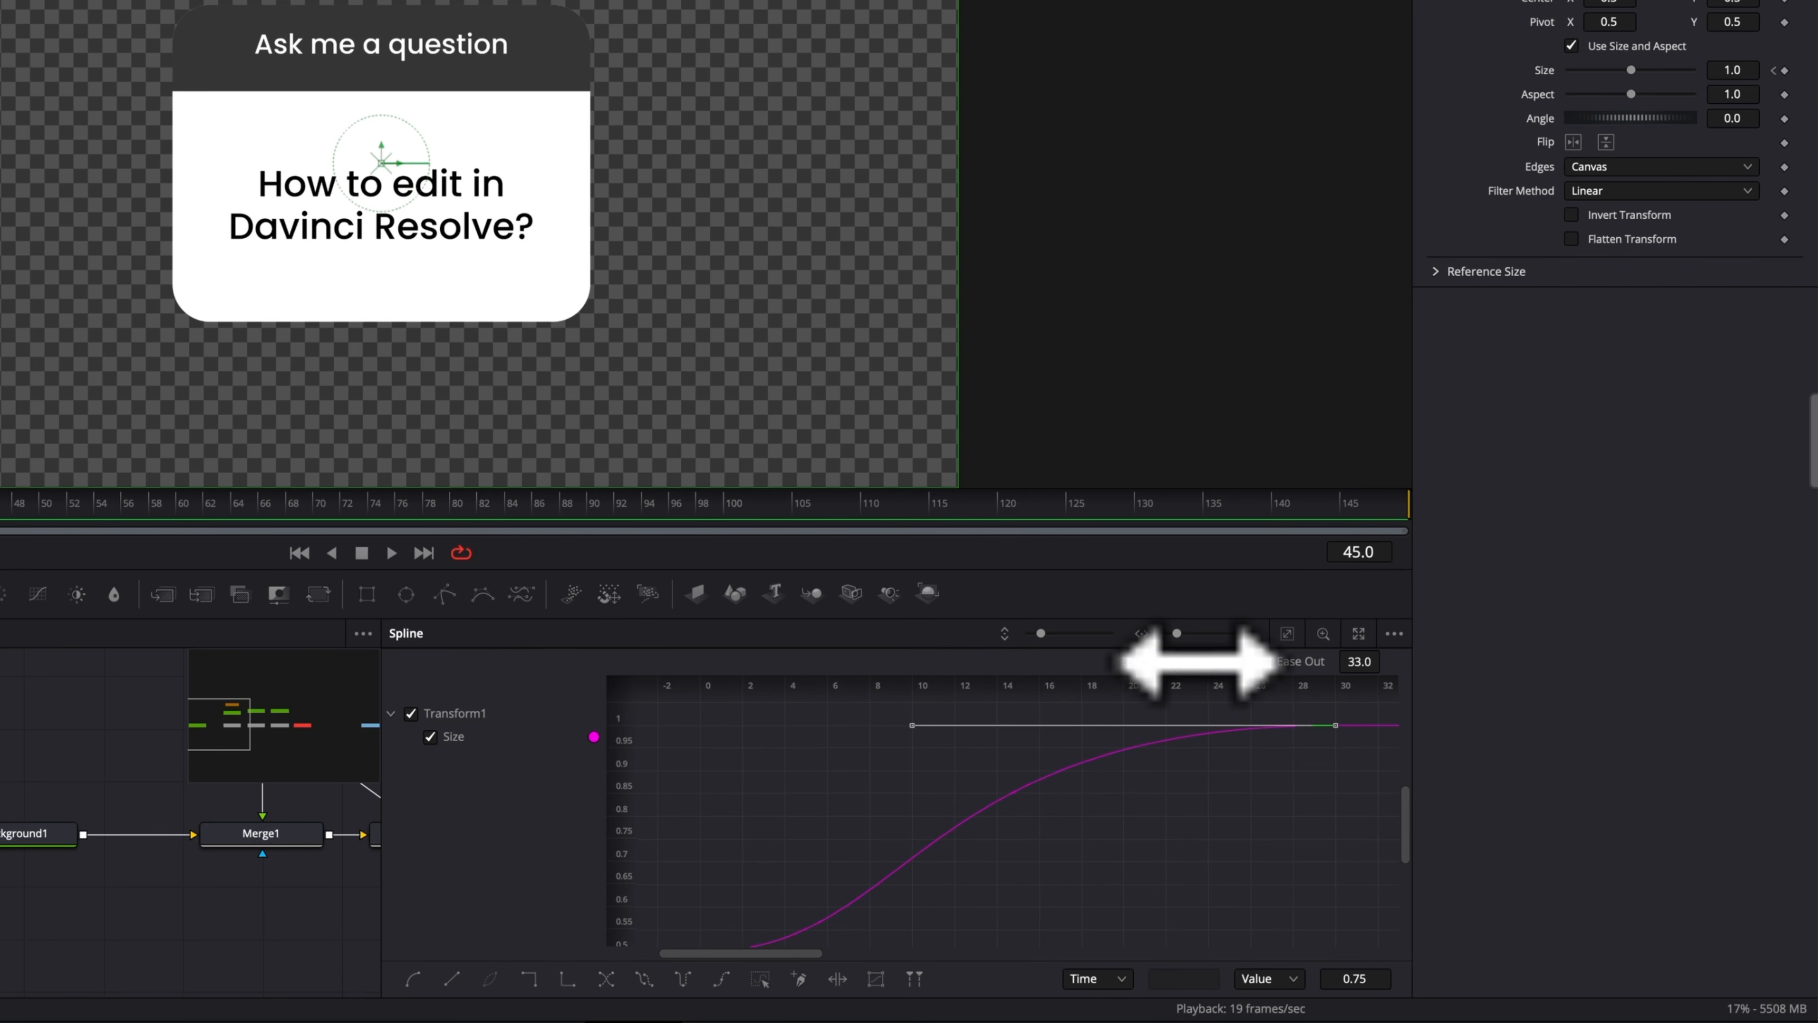
{"action": "left_click_drag", "start_coordinate": [1210, 652], "coordinate": [1221, 659]}
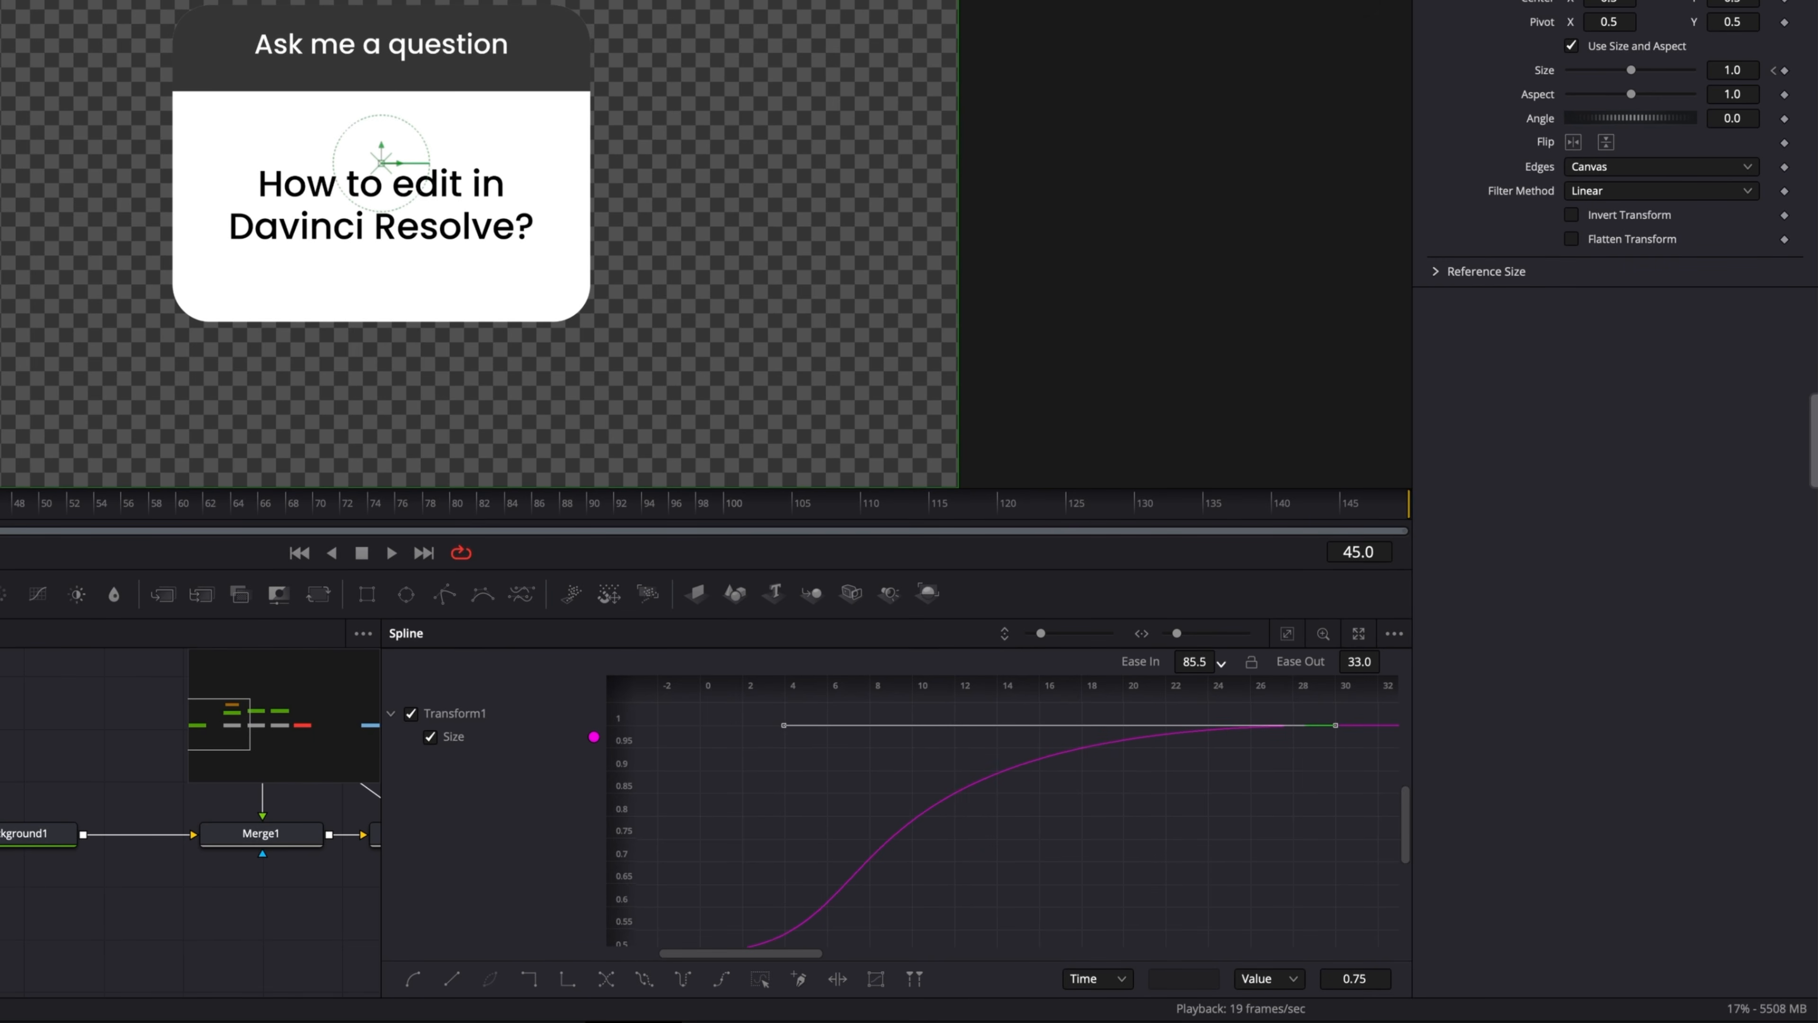
{"action": "left_click_drag", "start_coordinate": [1221, 659], "coordinate": [1222, 658]}
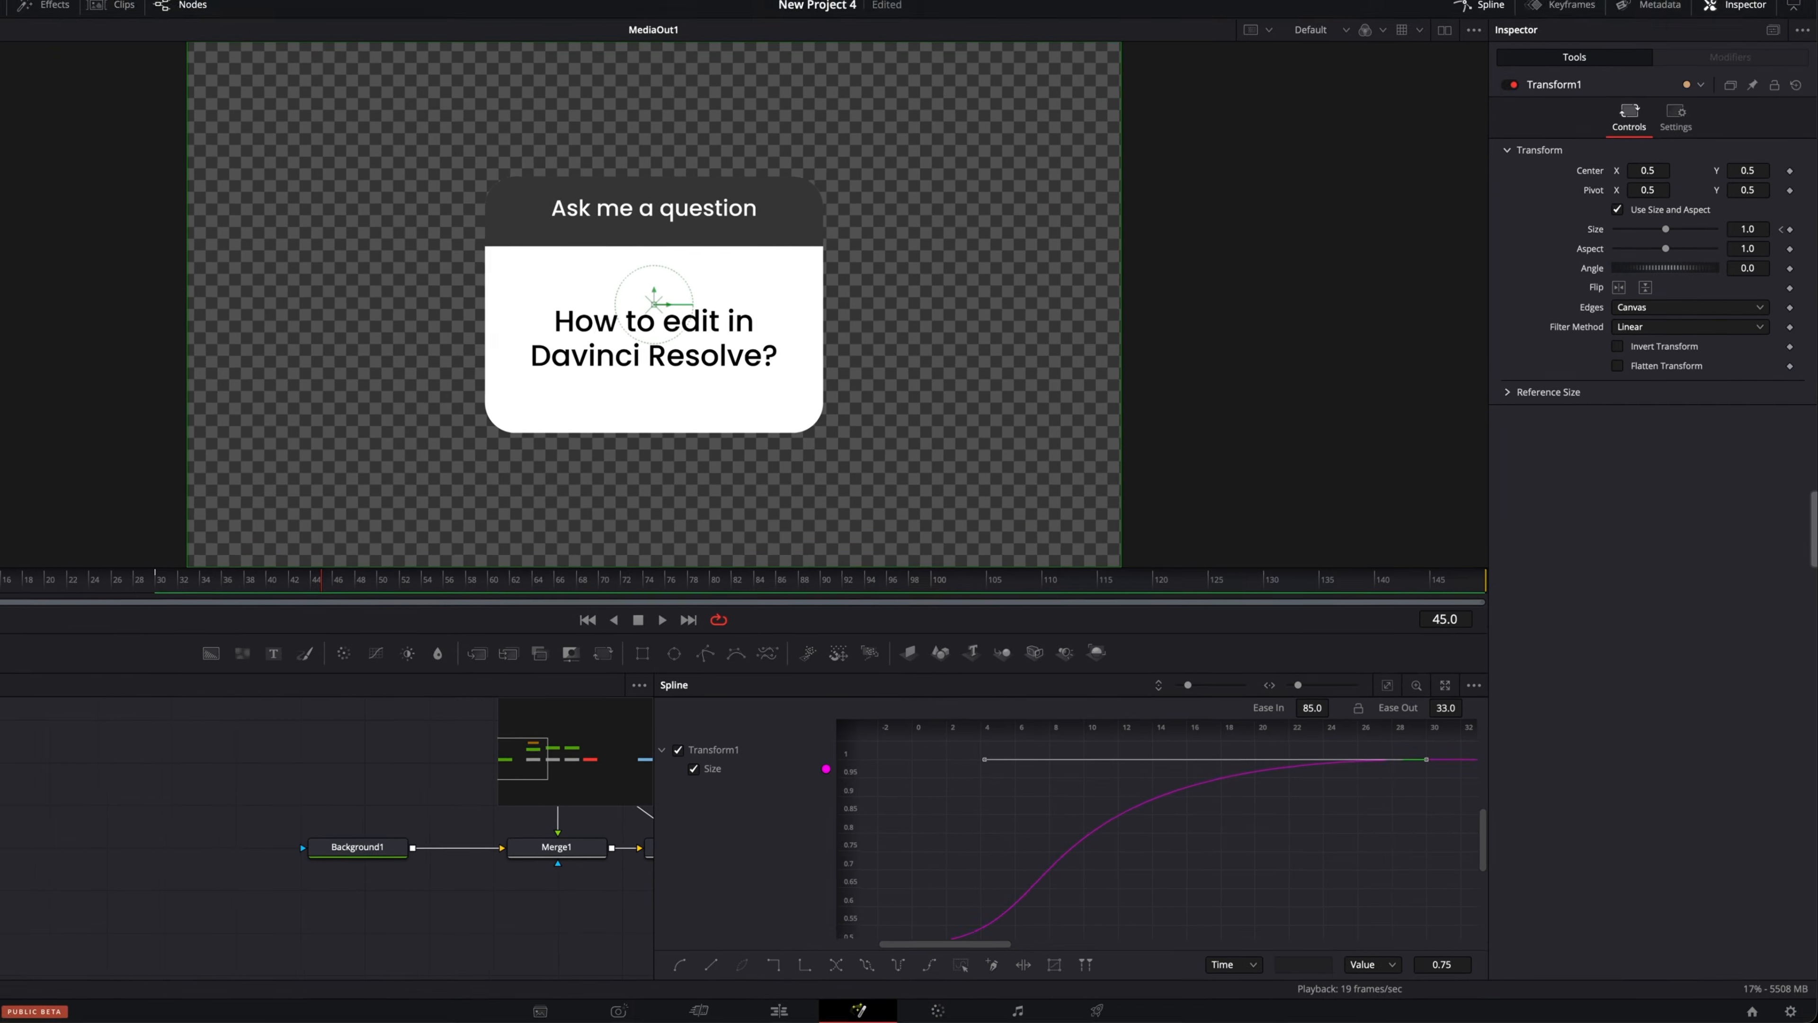
{"action": "left_click_drag", "start_coordinate": [340, 582], "coordinate": [0, 583]}
{"action": "key", "text": "space"}
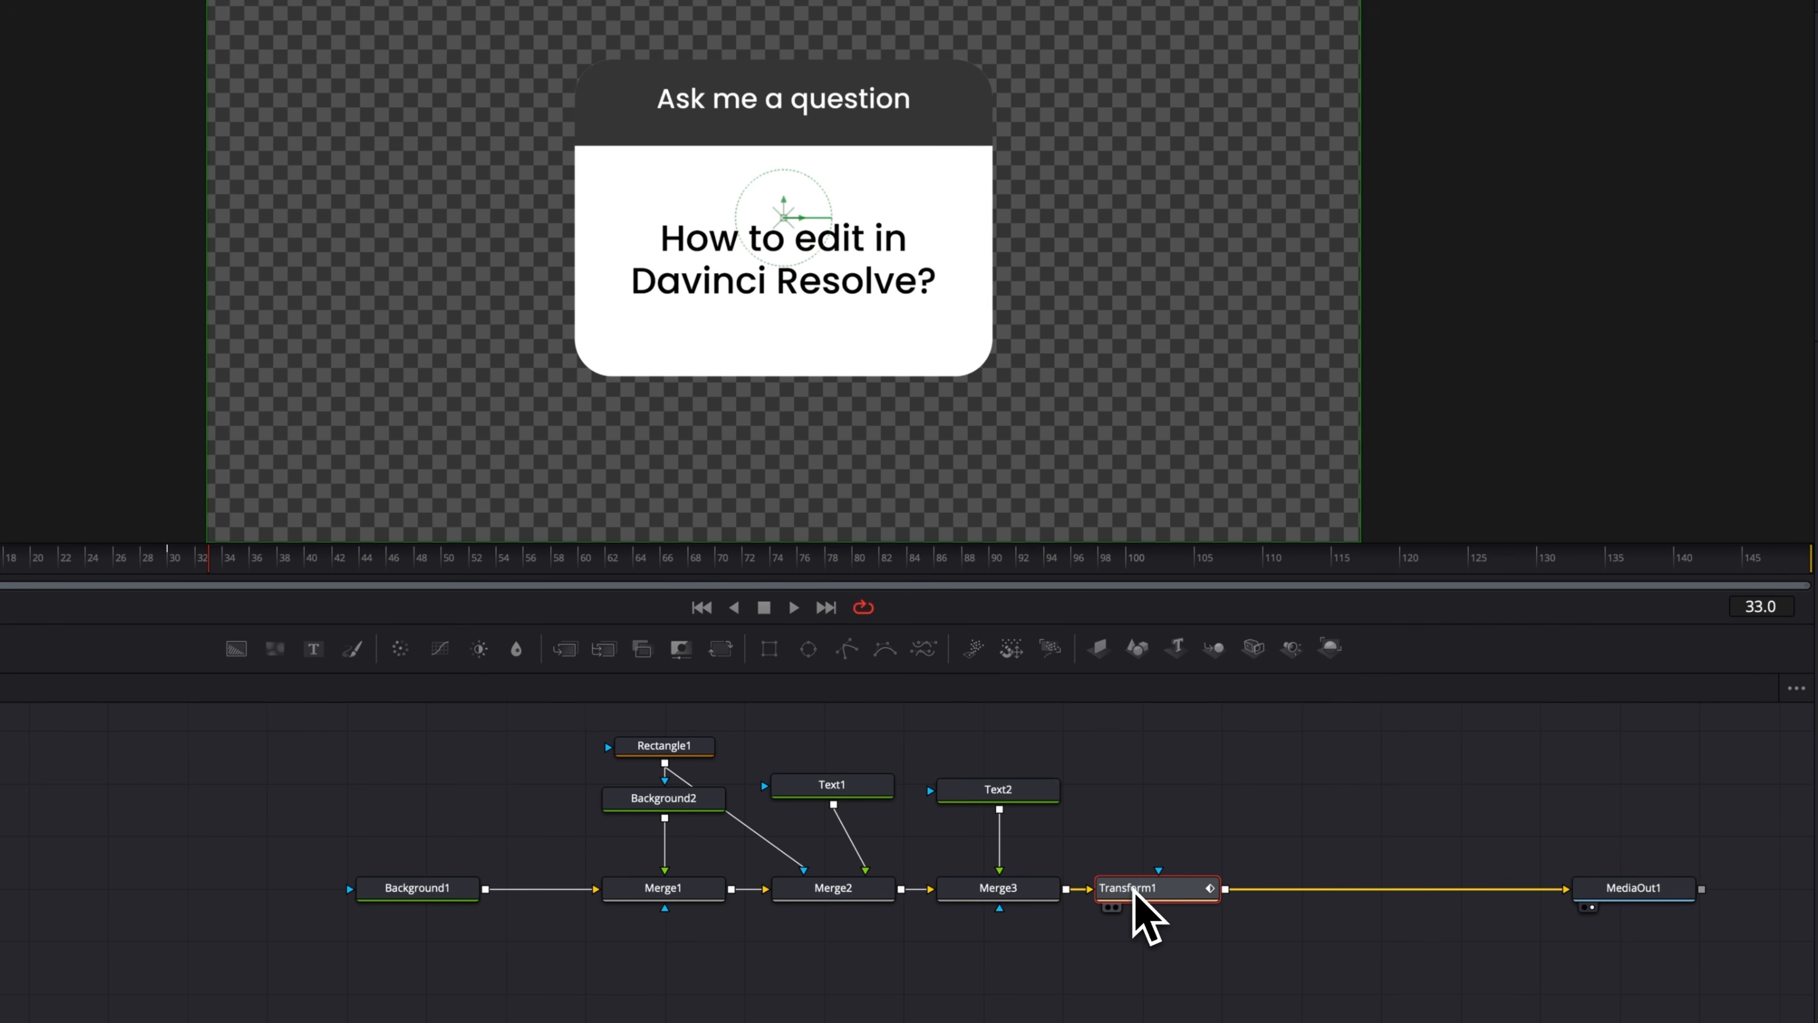
Add a Brightness / Contrast node after the Transform node.
{"action": "key", "text": "shift+space"}
{"action": "type", "text": "tran"}
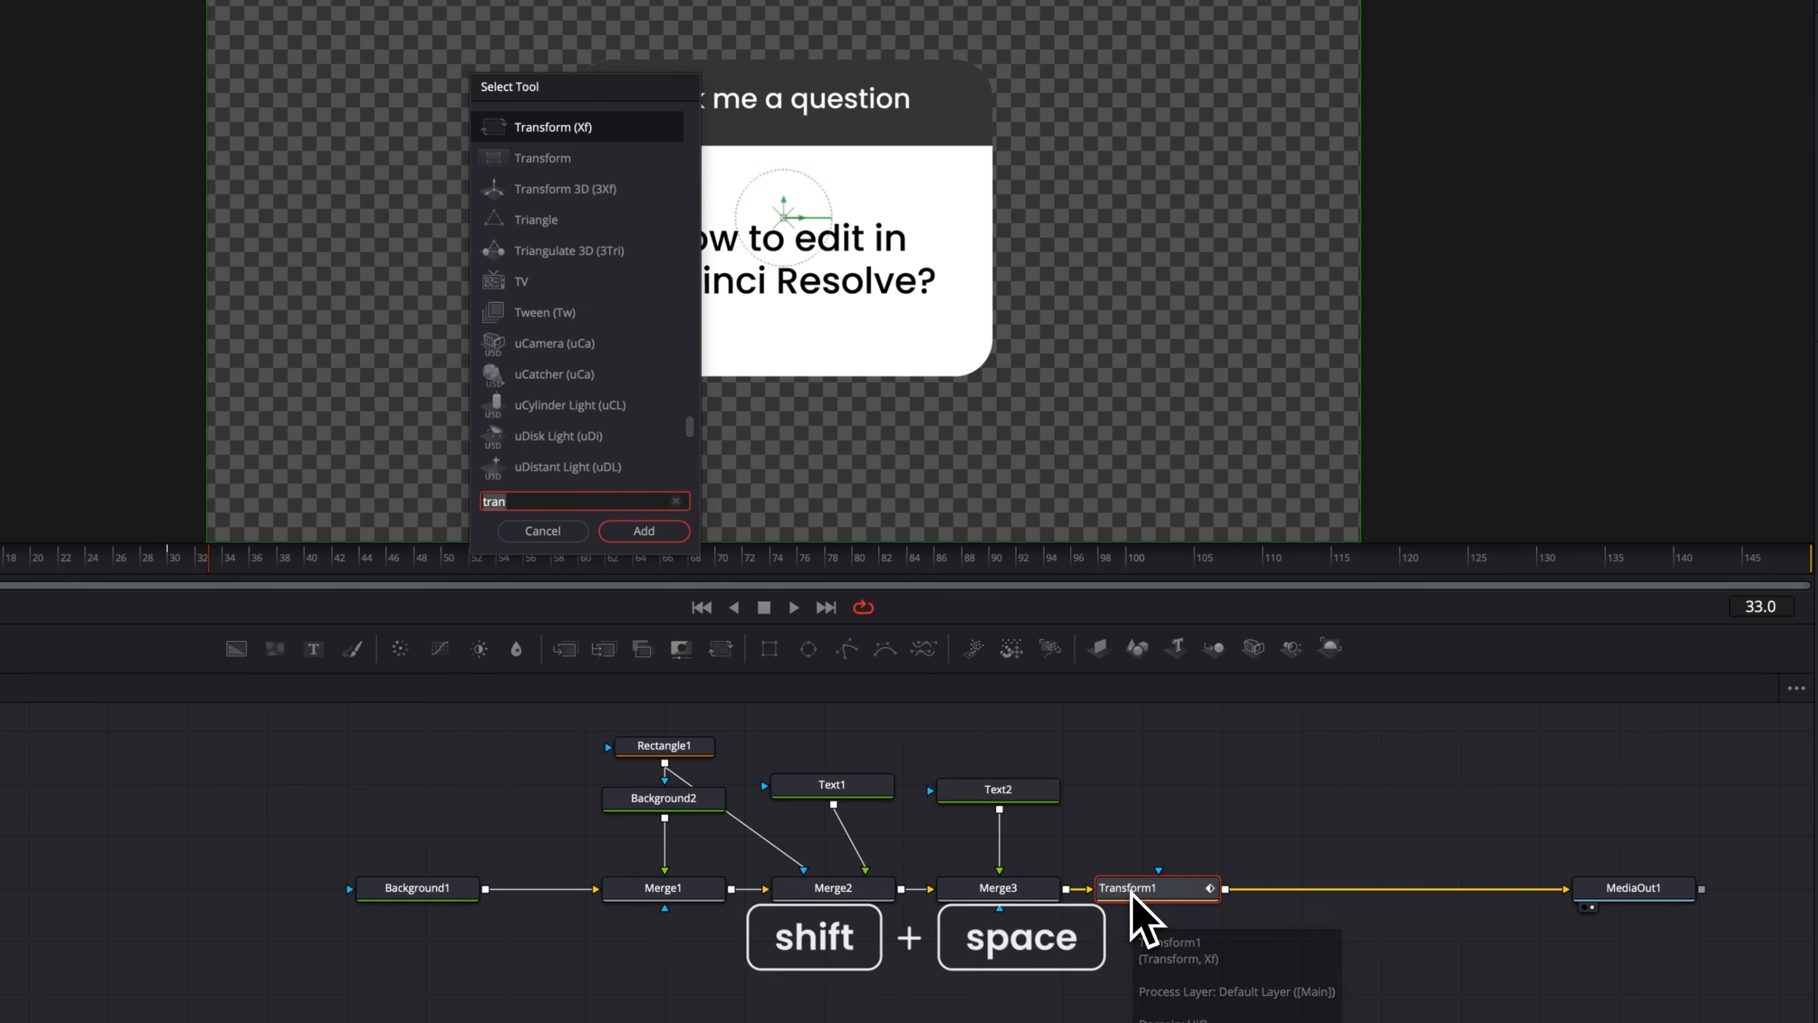
{"action": "key", "text": "BackSpace"}
{"action": "key", "text": "BackSpace"}
{"action": "key", "text": "BackSpace"}
{"action": "key", "text": "BackSpace"}
{"action": "type", "text": "brigh"}
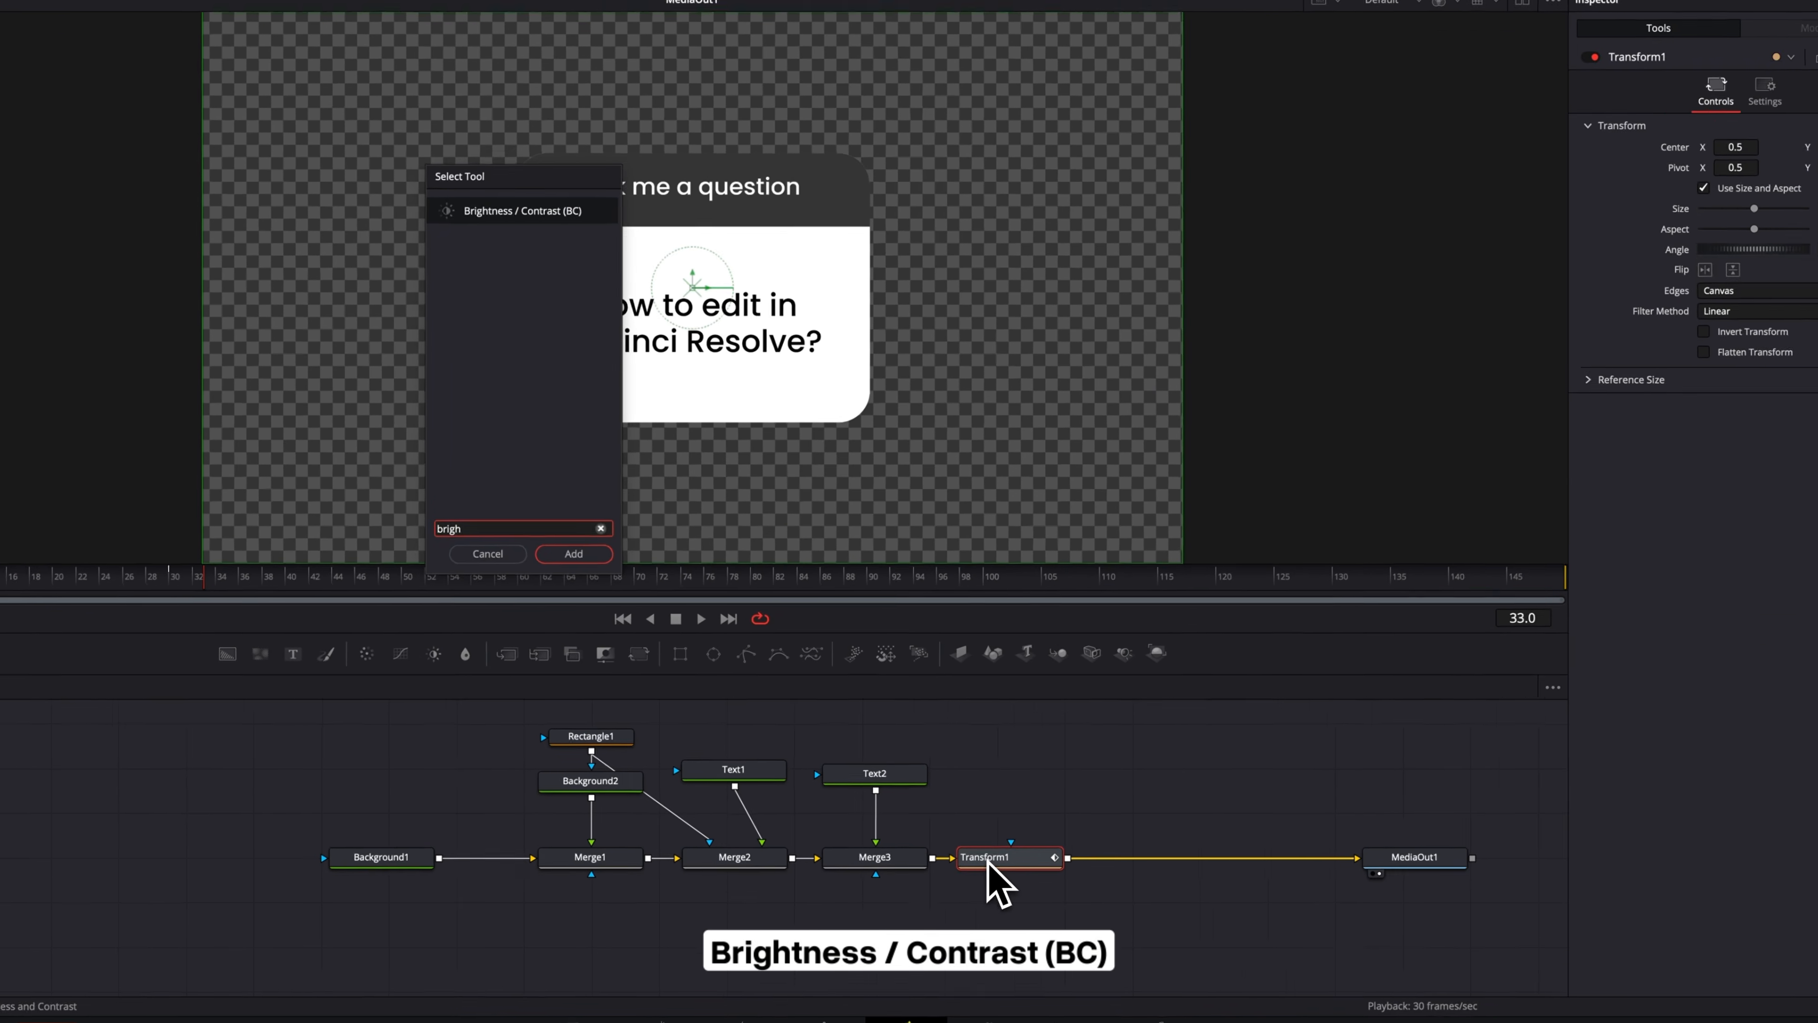
{"action": "key", "text": "Return"}
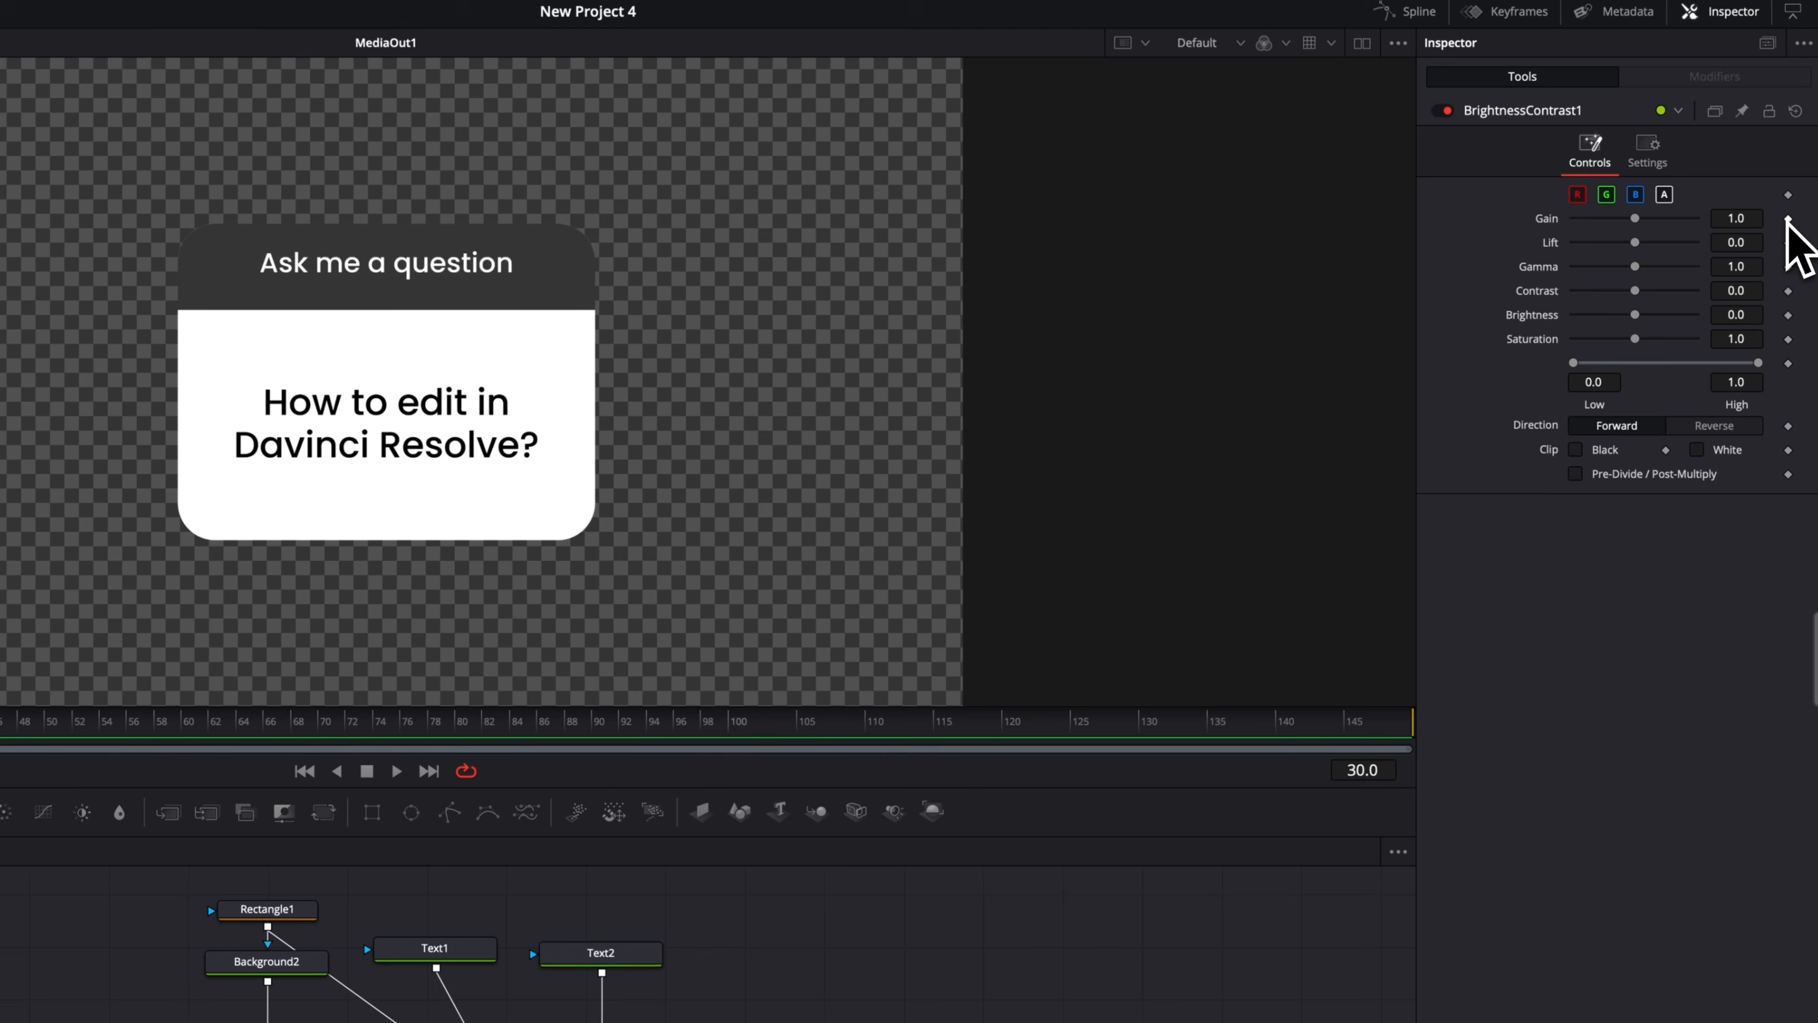
Keyframe the Gain at 1.0 on frame 30 and 0.0 on frame 0 for a fade-in, and play it back.
{"action": "left_click", "coordinate": [1790, 186]}
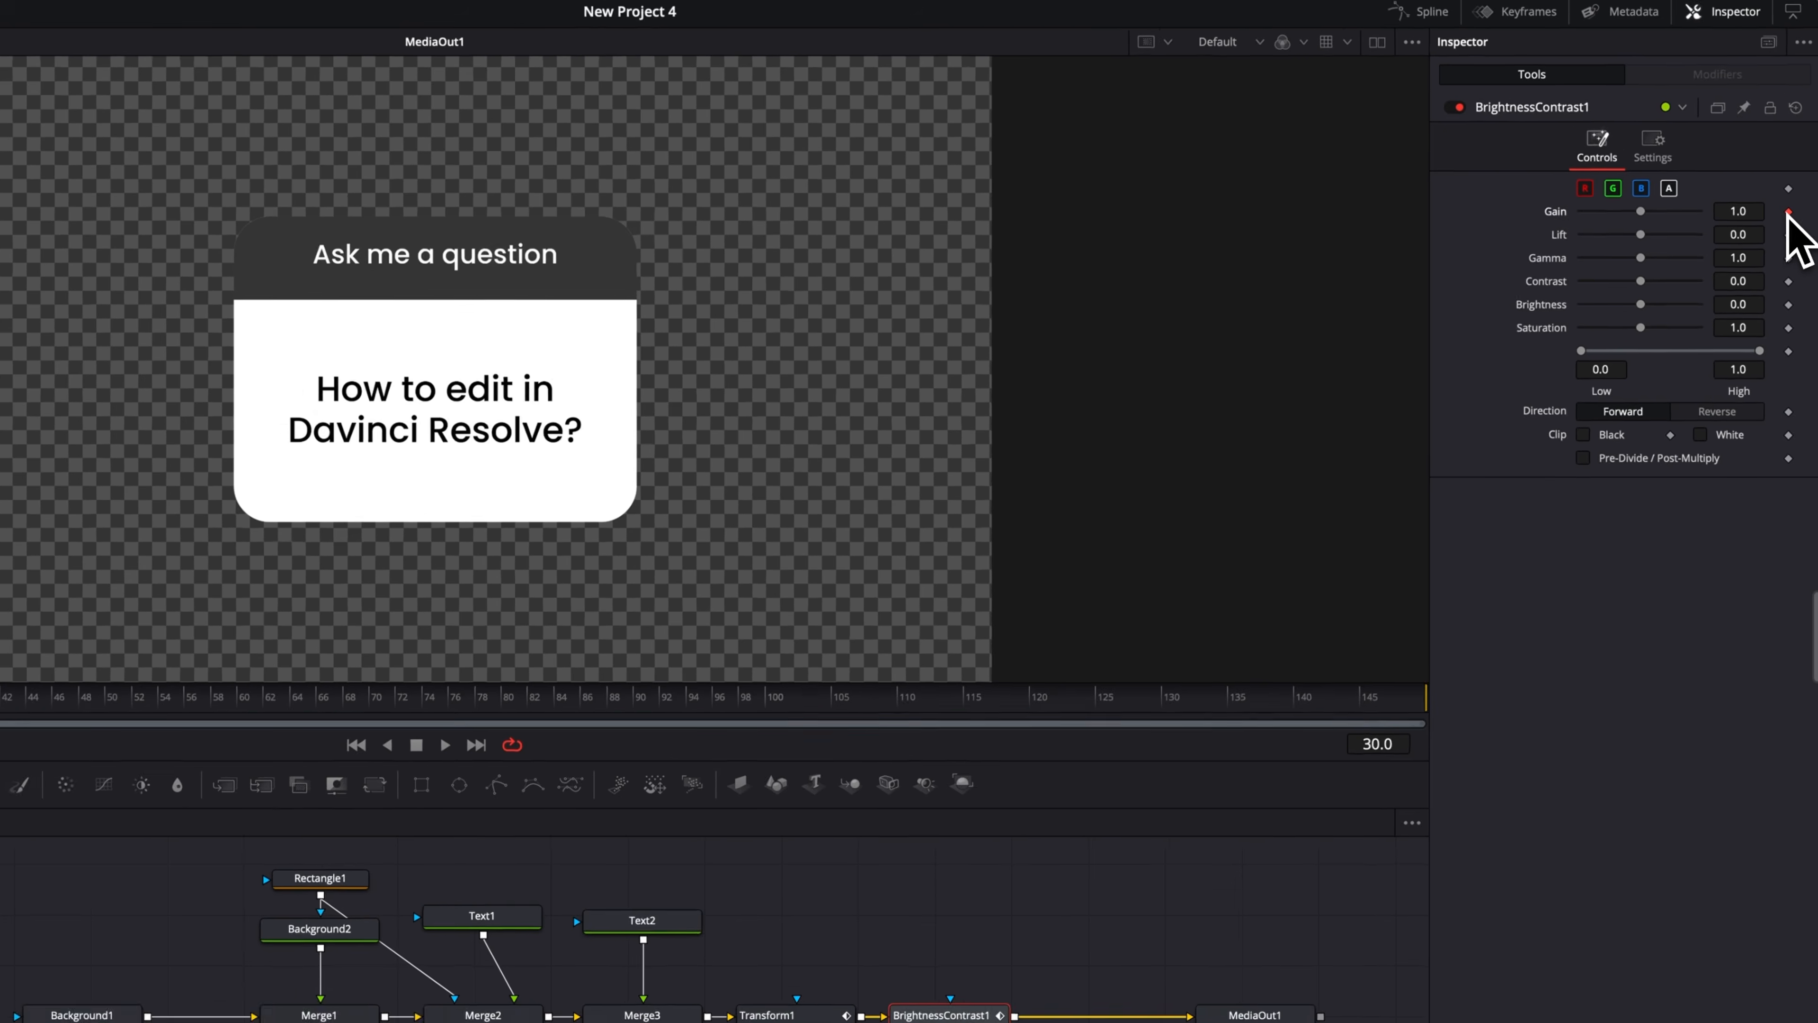
{"action": "left_click", "coordinate": [50, 586]}
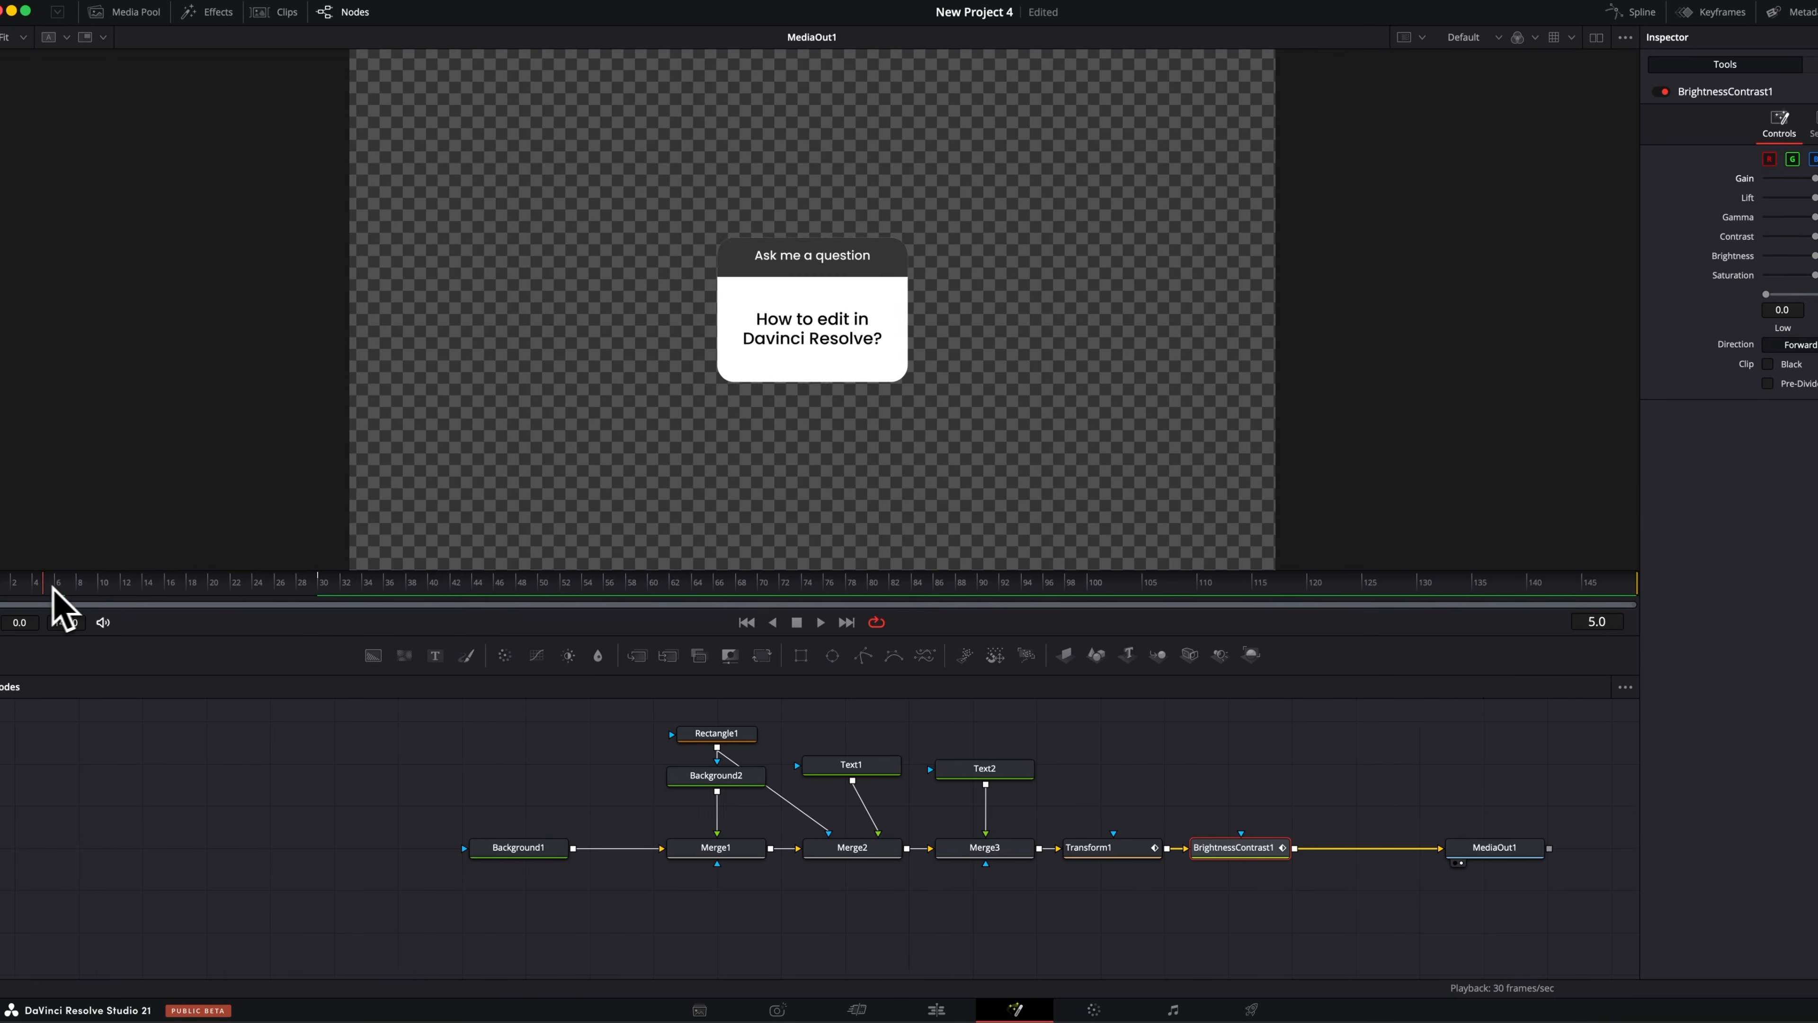
{"action": "left_click_drag", "start_coordinate": [53, 587], "coordinate": [4, 584]}
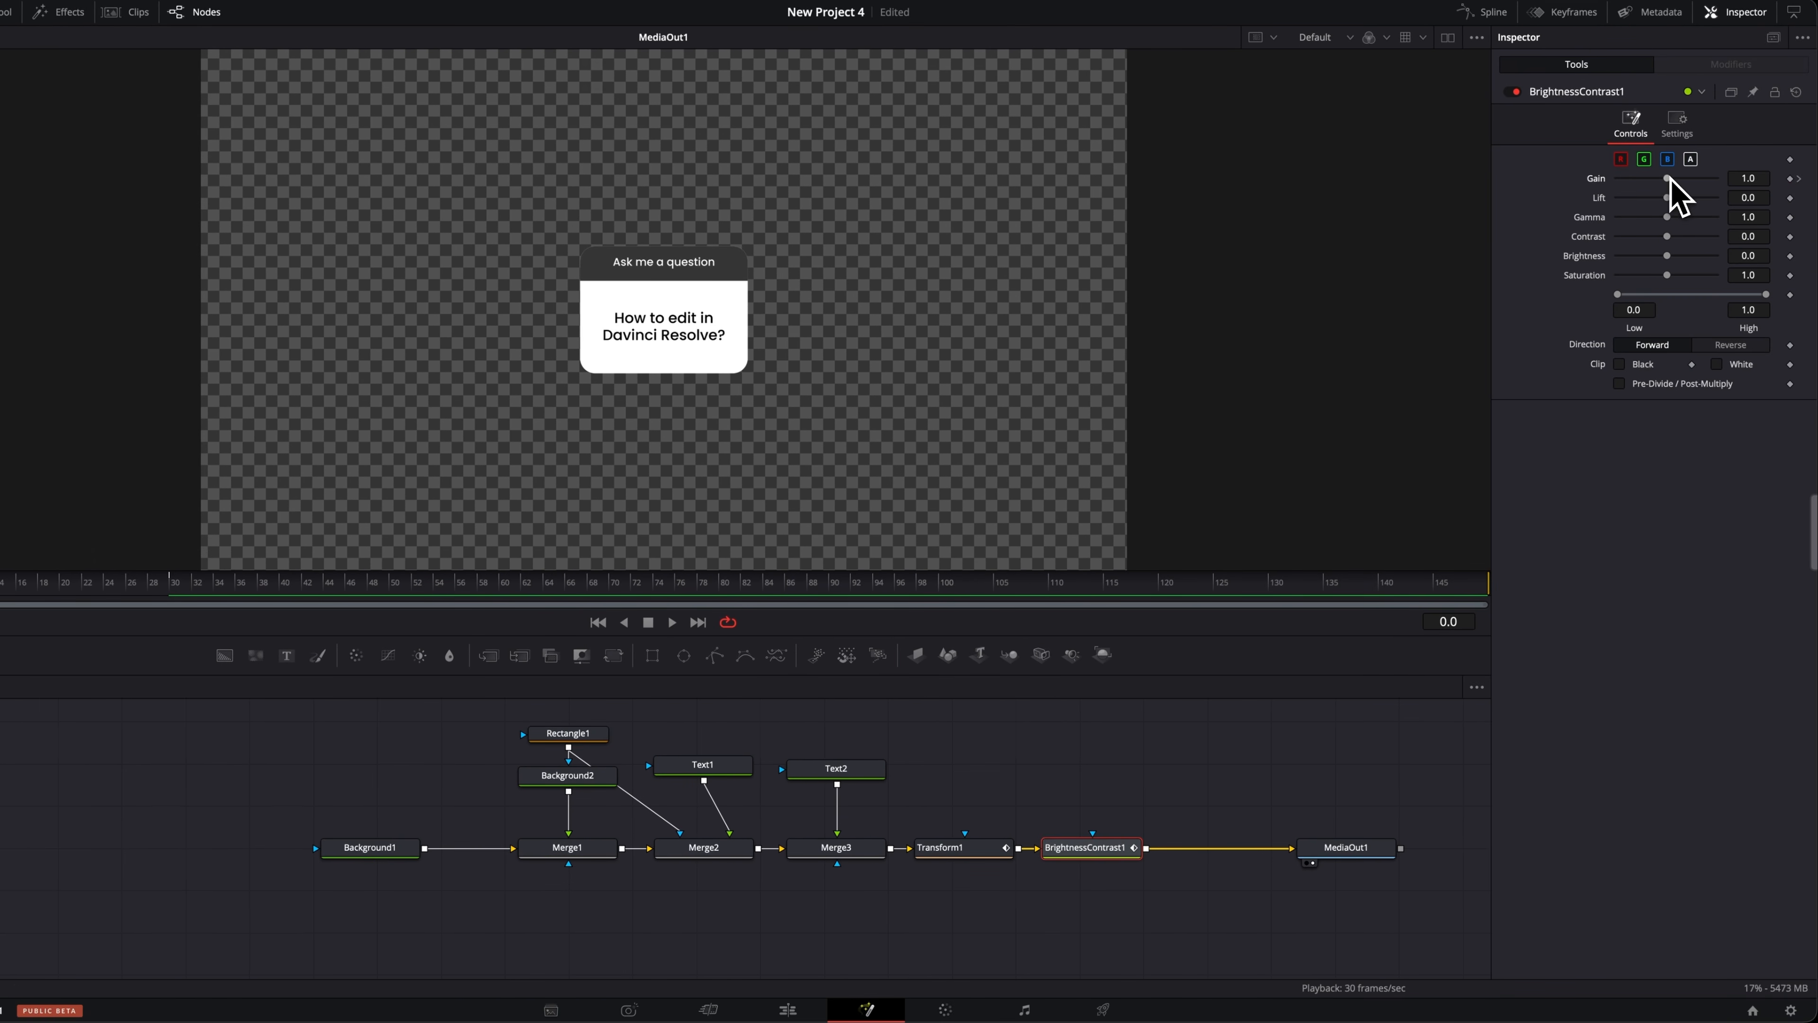
{"action": "left_click_drag", "start_coordinate": [1668, 178], "coordinate": [1522, 194]}
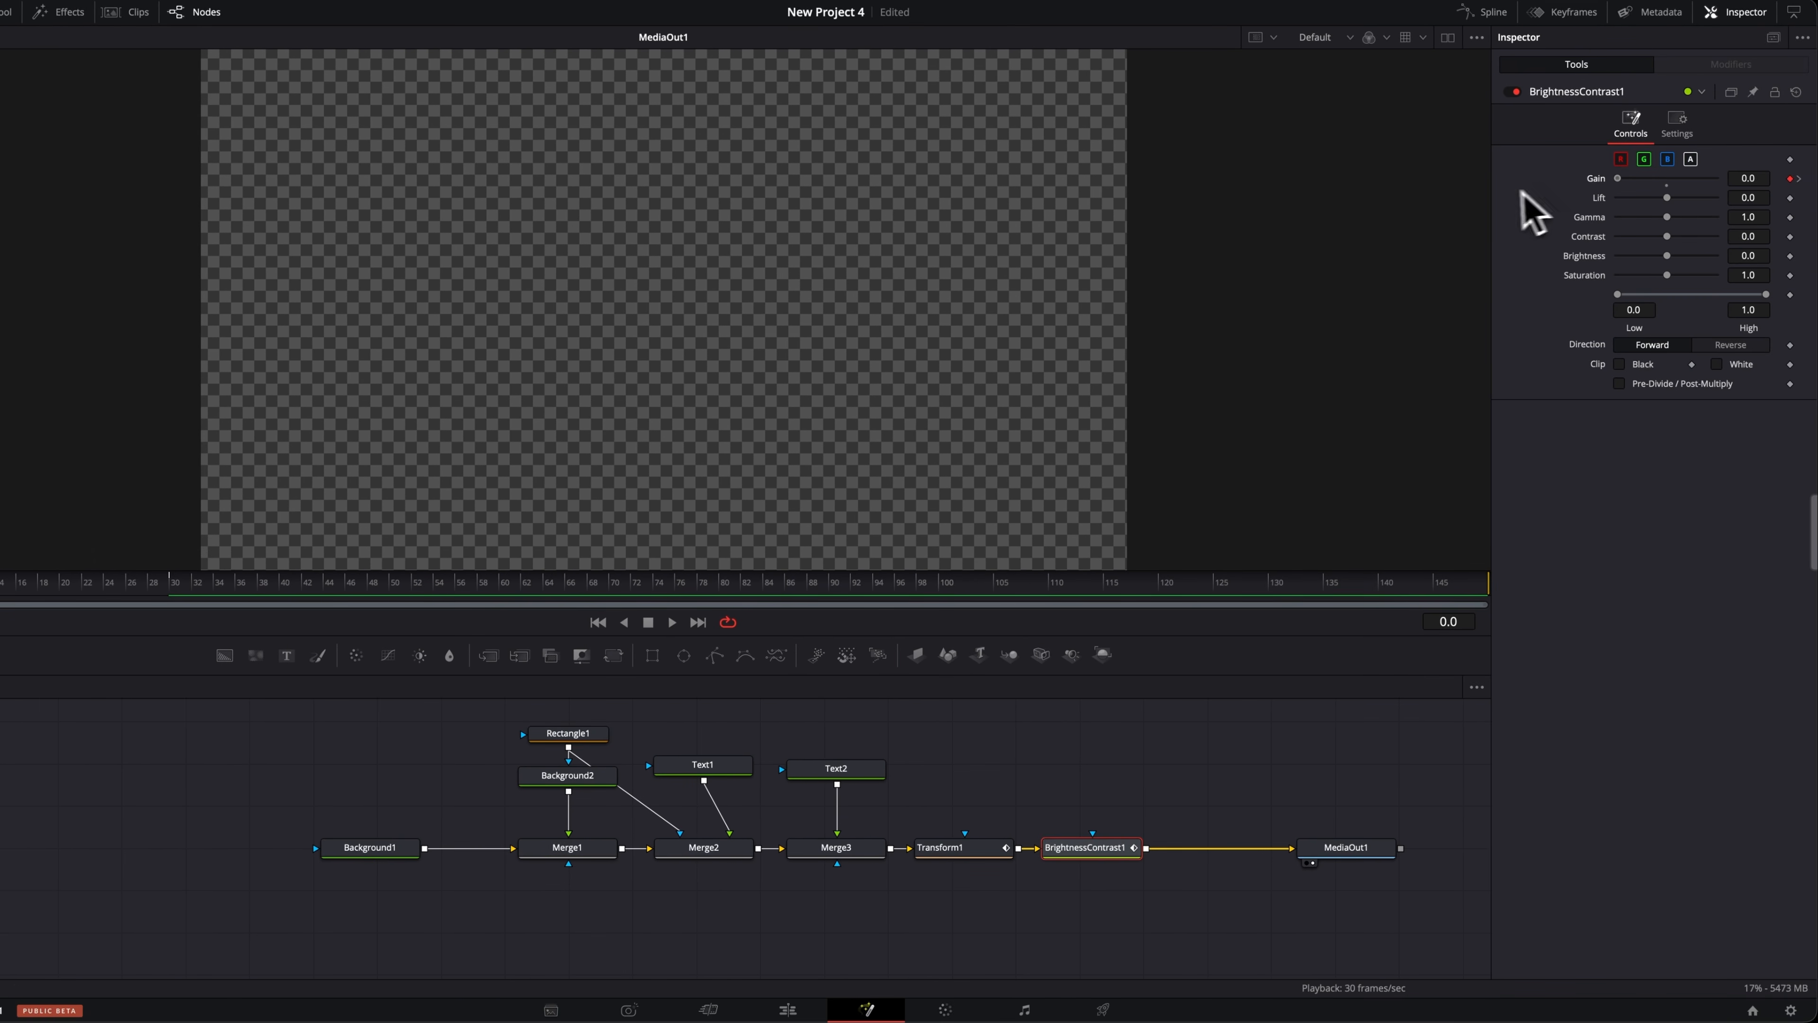
{"action": "key", "text": "space"}
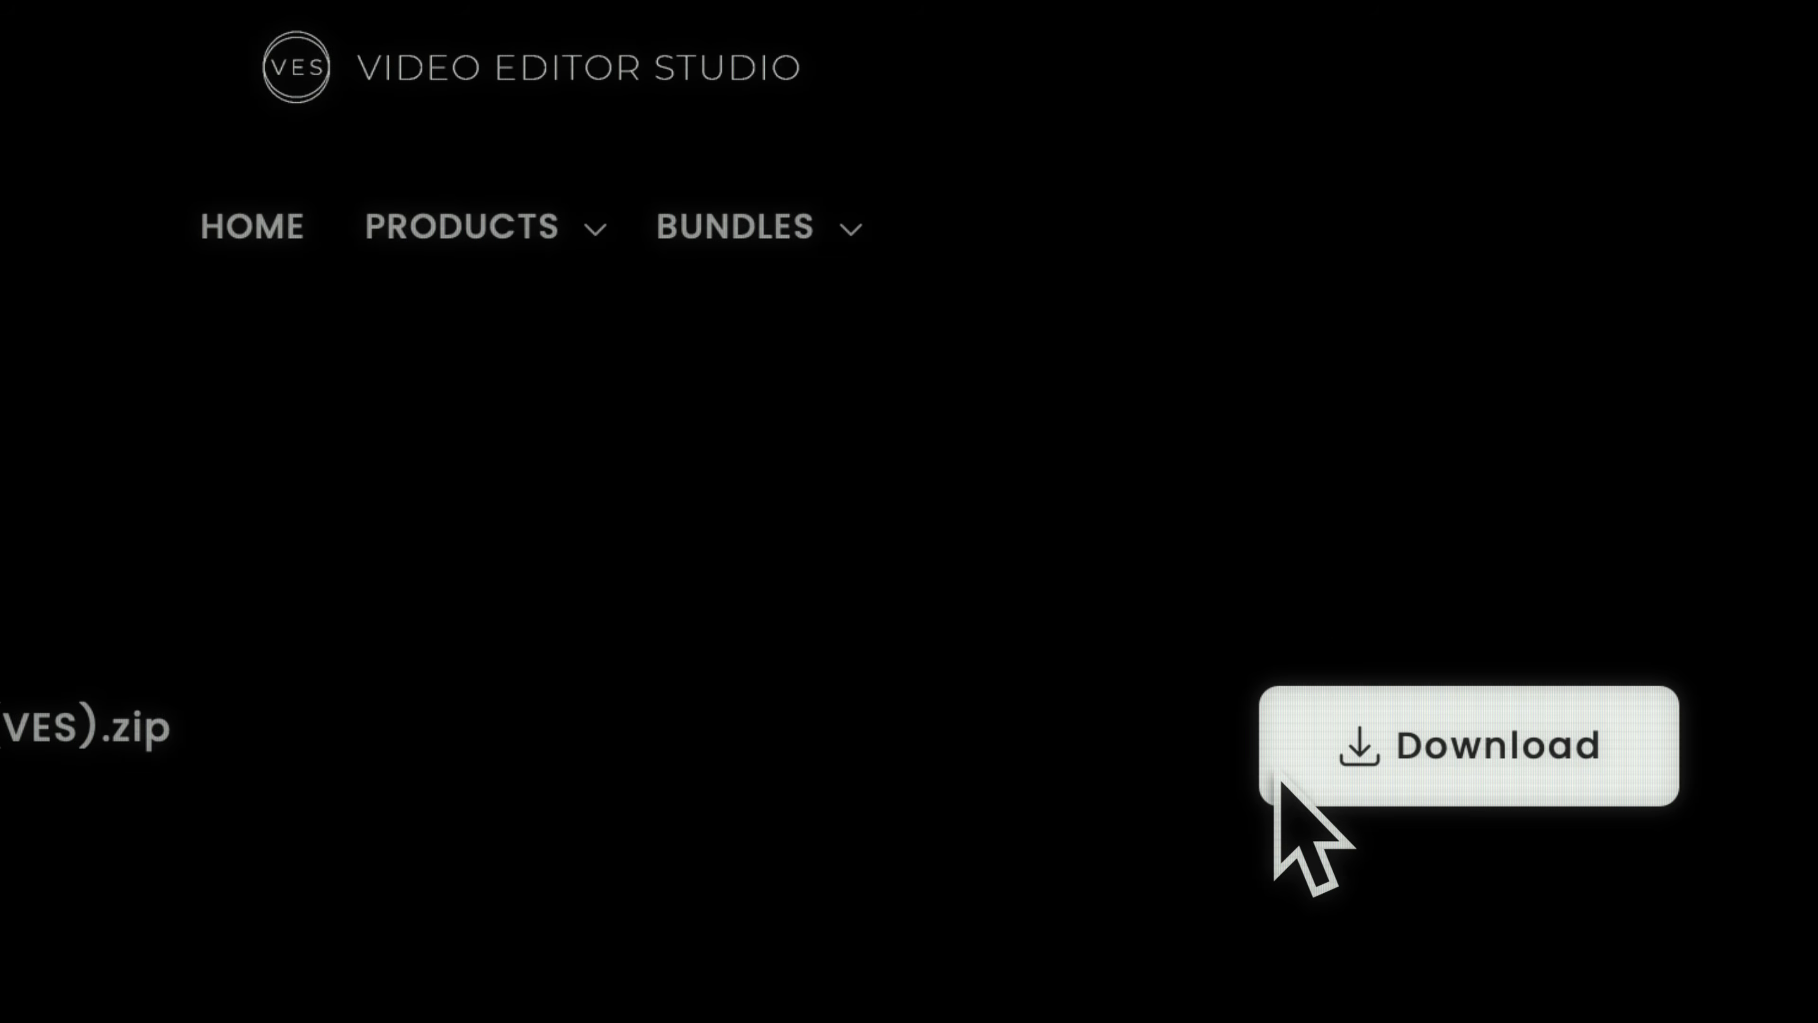
Download the Free Starter Pack 2.0 zip from Video Editor Studio, extract it and open the extracted folder.
{"action": "left_click", "coordinate": [1275, 774]}
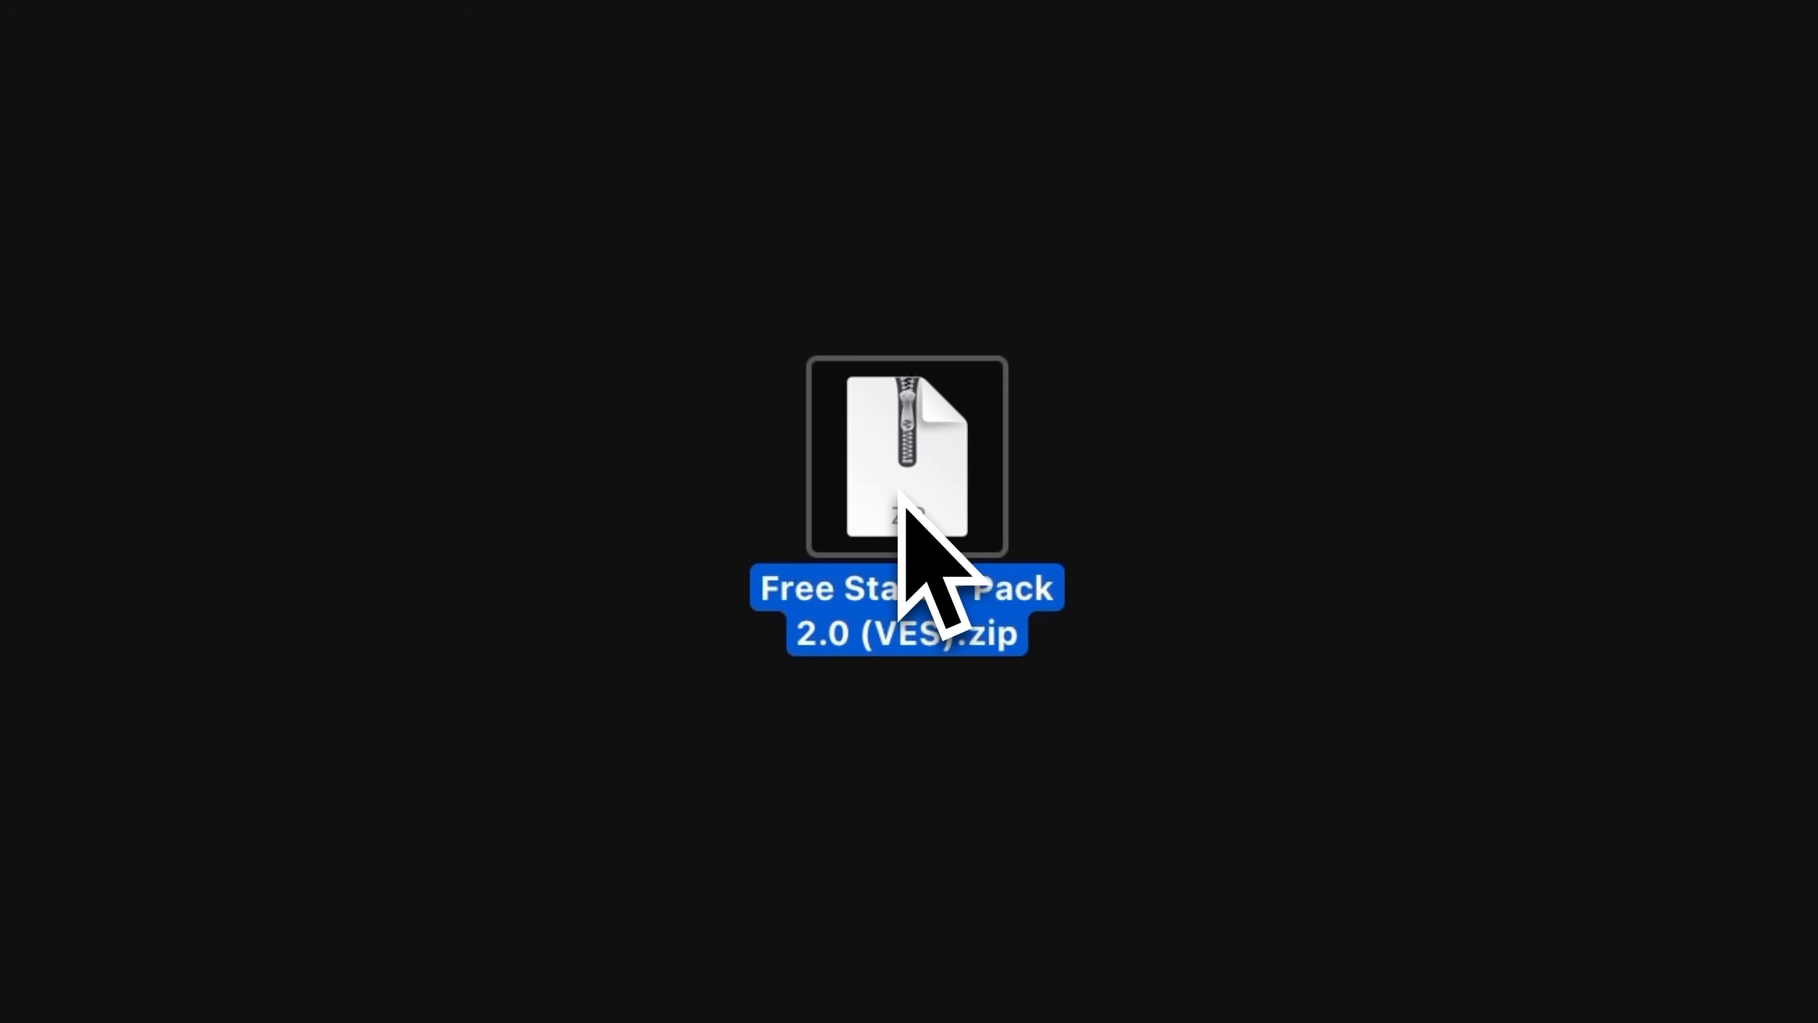
{"action": "double_click", "coordinate": [899, 491]}
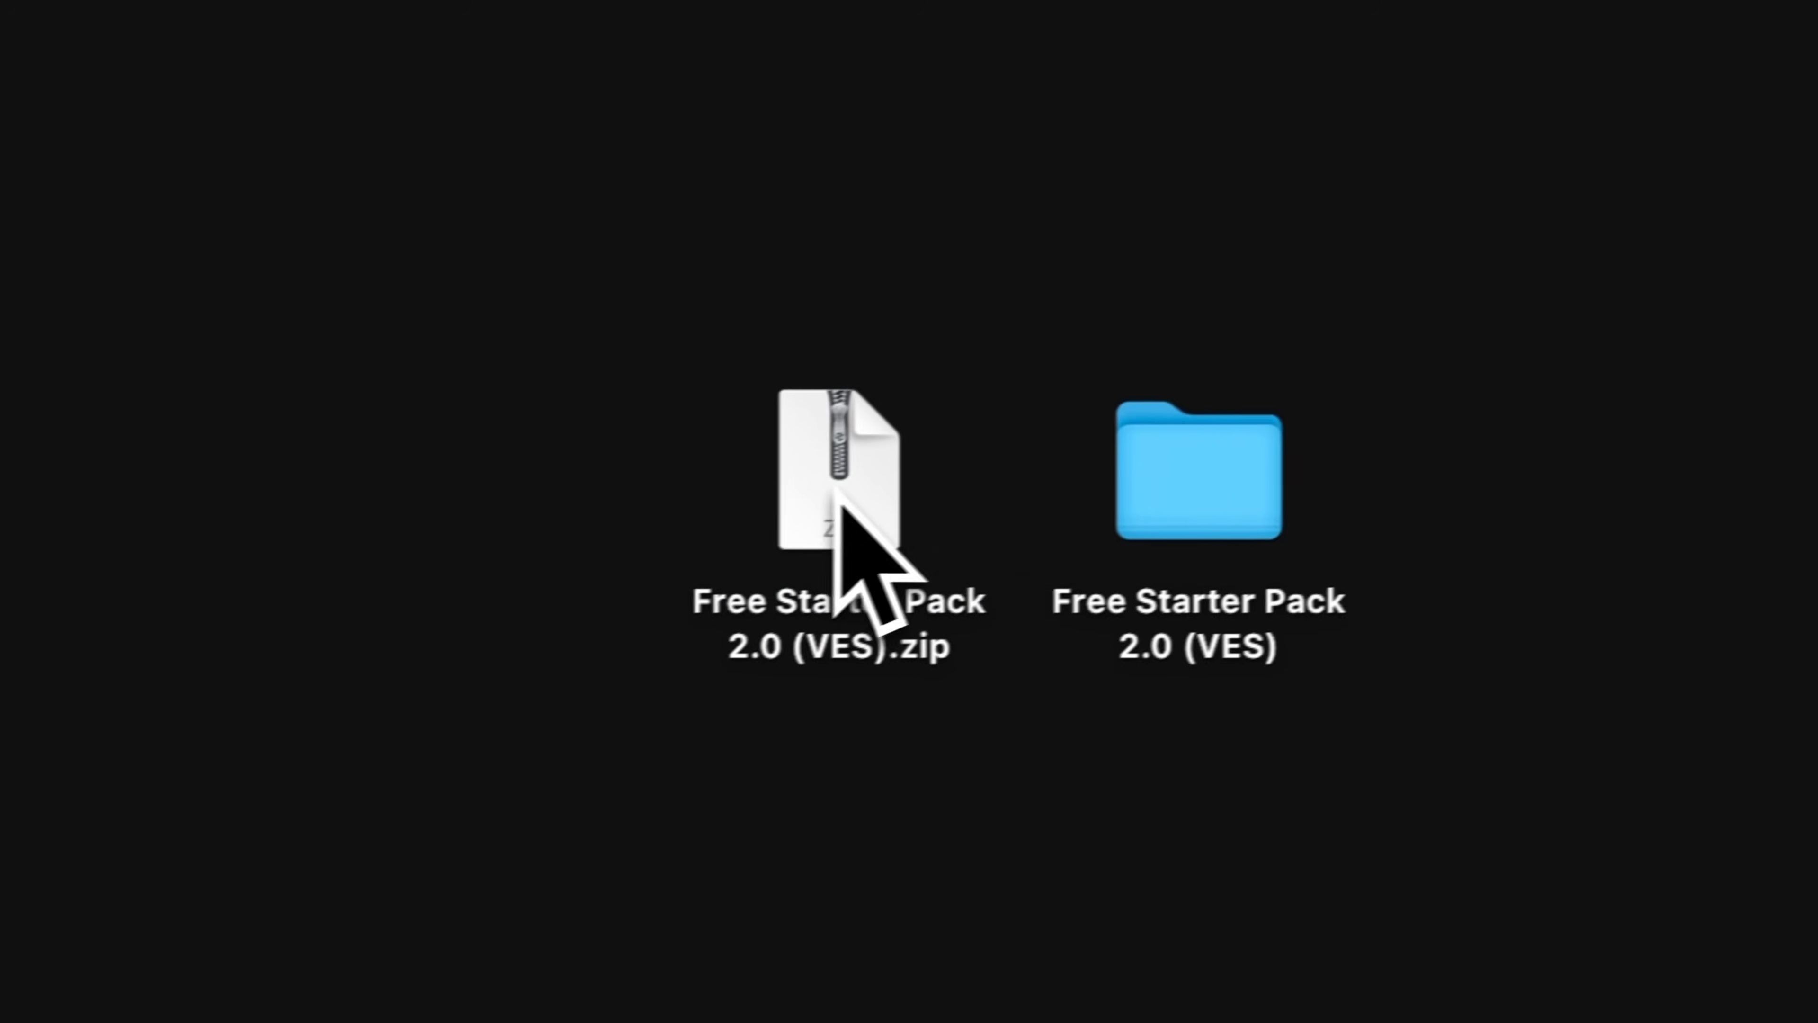
{"action": "double_click", "coordinate": [1124, 496]}
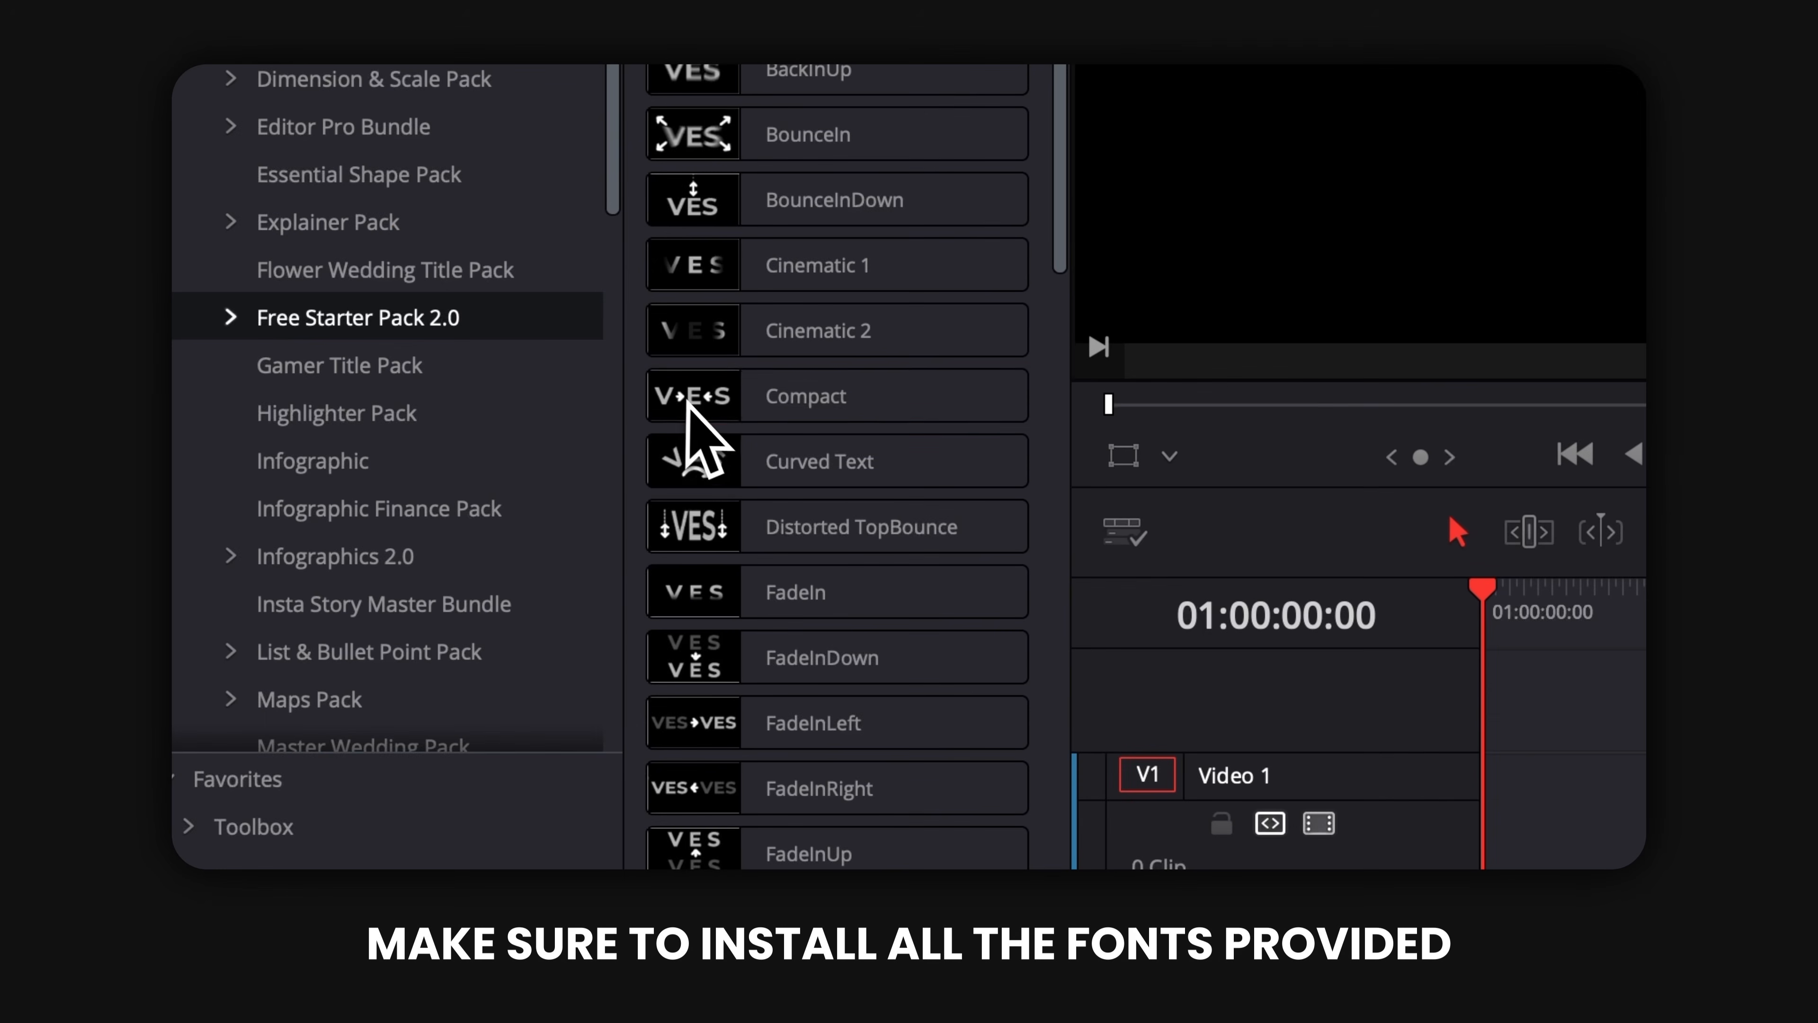
Drag a title from the Free Starter Pack 2.0 effects onto the timeline.
{"action": "left_click", "coordinate": [691, 406]}
{"action": "left_click_drag", "start_coordinate": [923, 527], "coordinate": [1492, 850]}
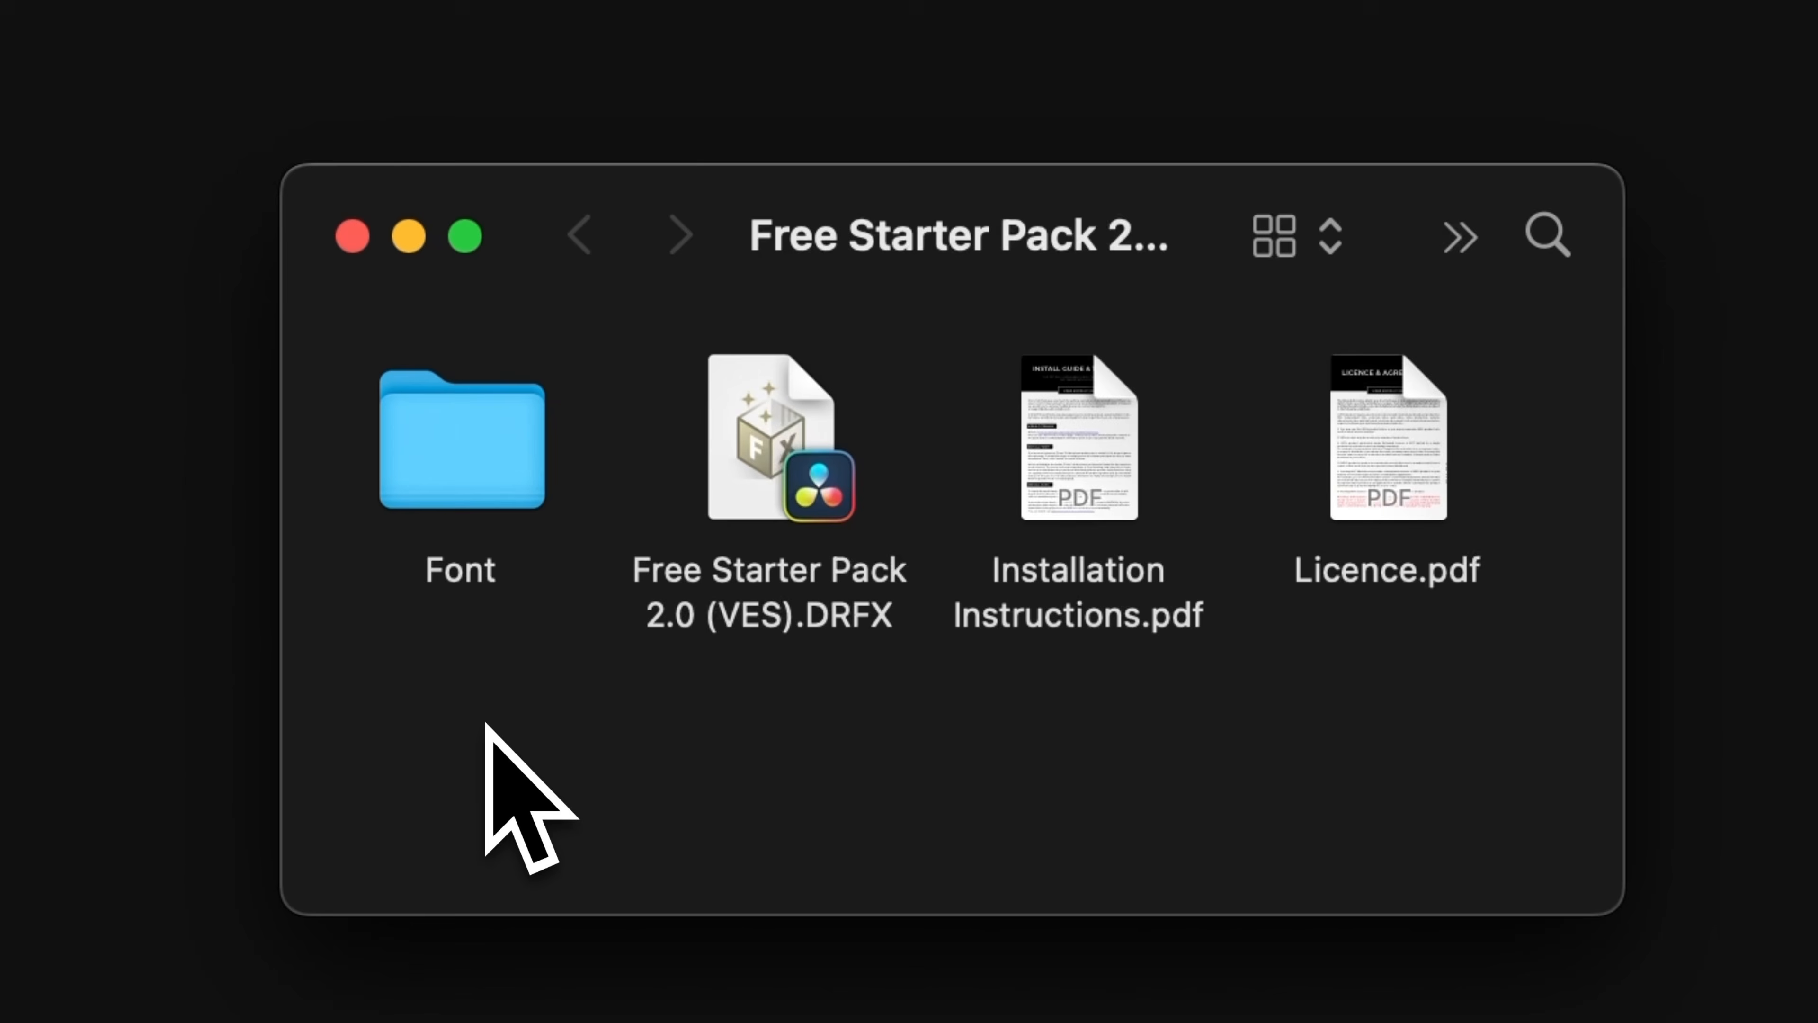
Open the pack's Font folder, select all Poppins font files and open them for installation on macOS.
{"action": "double_click", "coordinate": [472, 458]}
{"action": "key", "text": "super+a"}
{"action": "scroll", "coordinate": [953, 609], "scroll_direction": "down", "scroll_amount": 10}
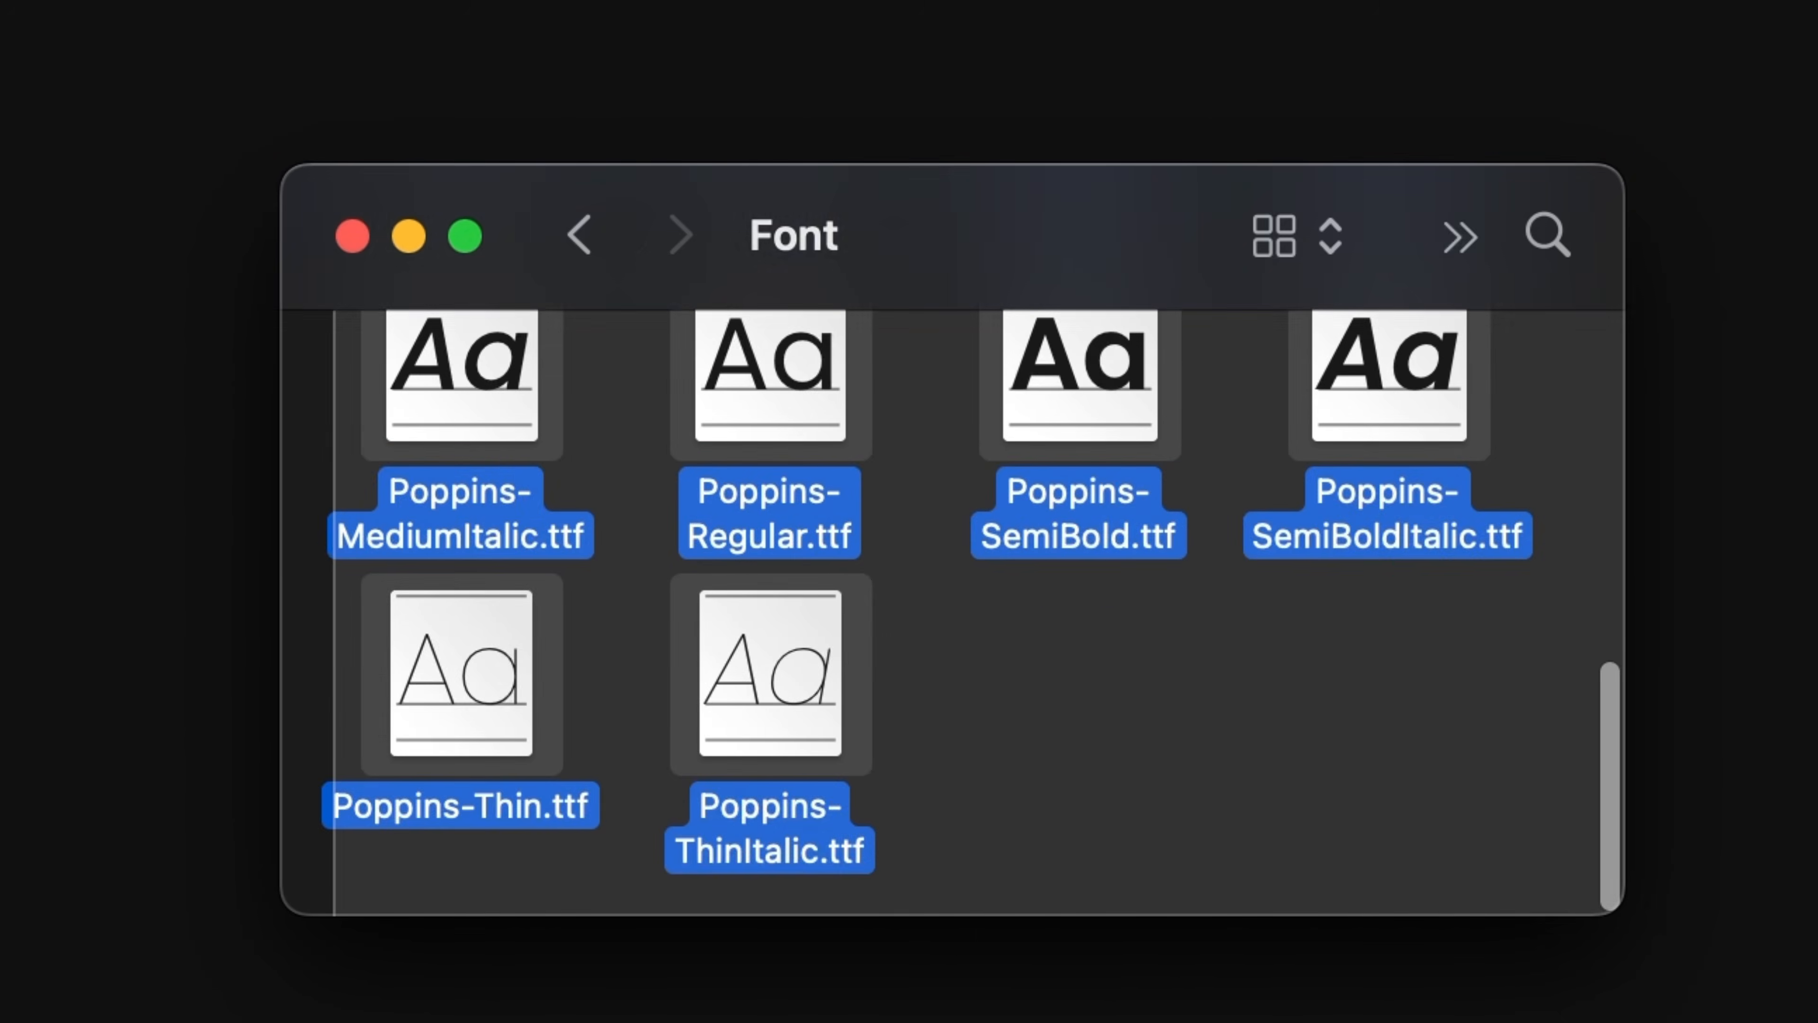
{"action": "double_click", "coordinate": [730, 698]}
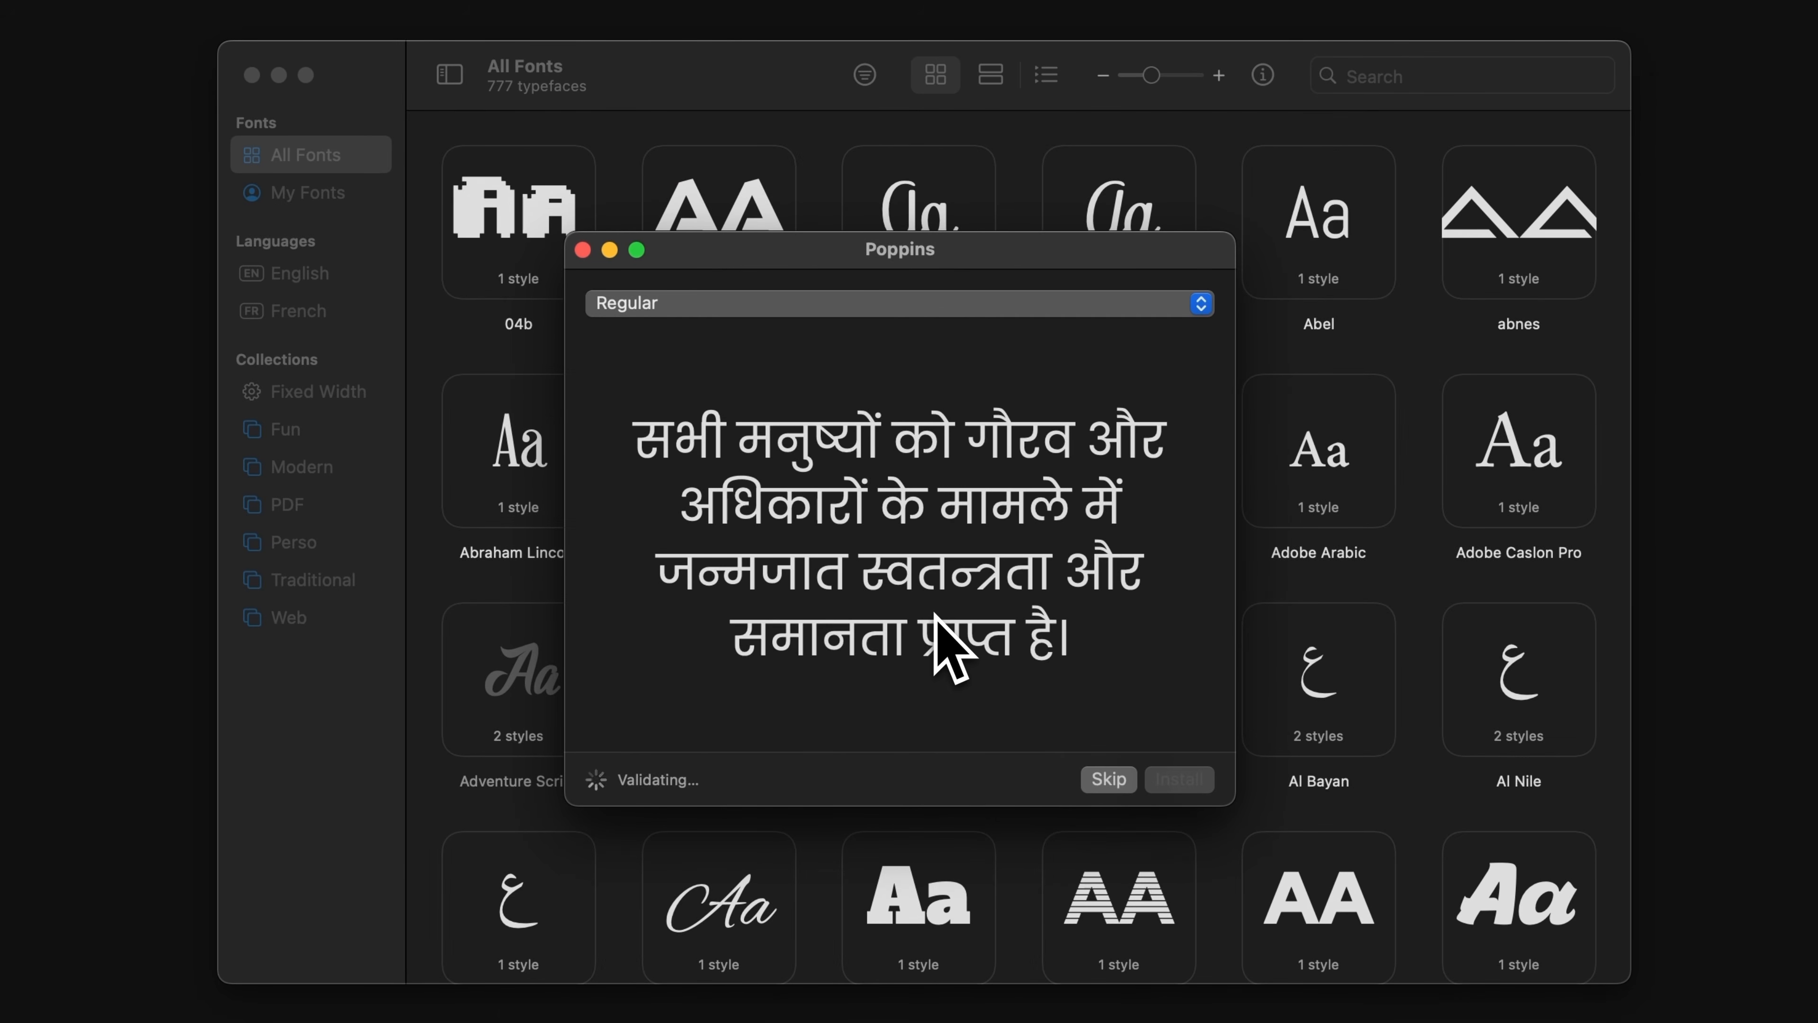
Open the Fonts folder on Windows, select all the Poppins font files and install them.
{"action": "double_click", "coordinate": [144, 310]}
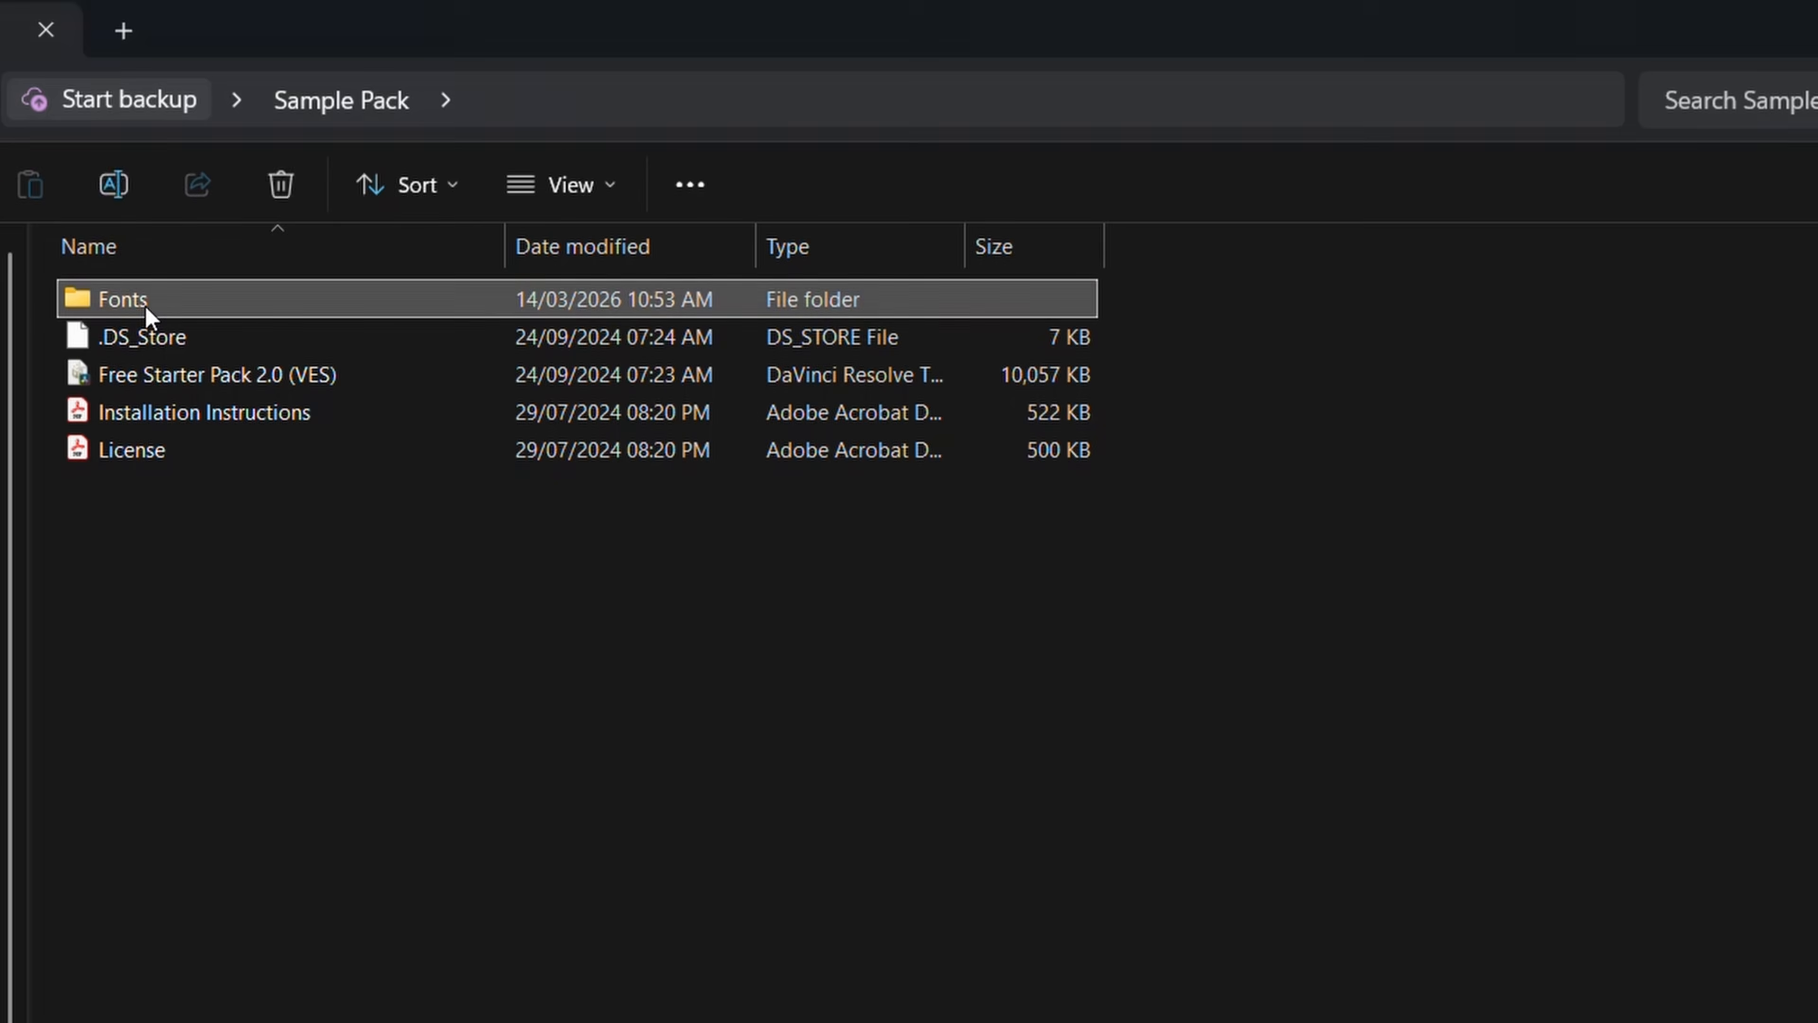
{"action": "left_click_drag", "start_coordinate": [337, 1013], "coordinate": [157, 348]}
{"action": "right_click", "coordinate": [241, 417]}
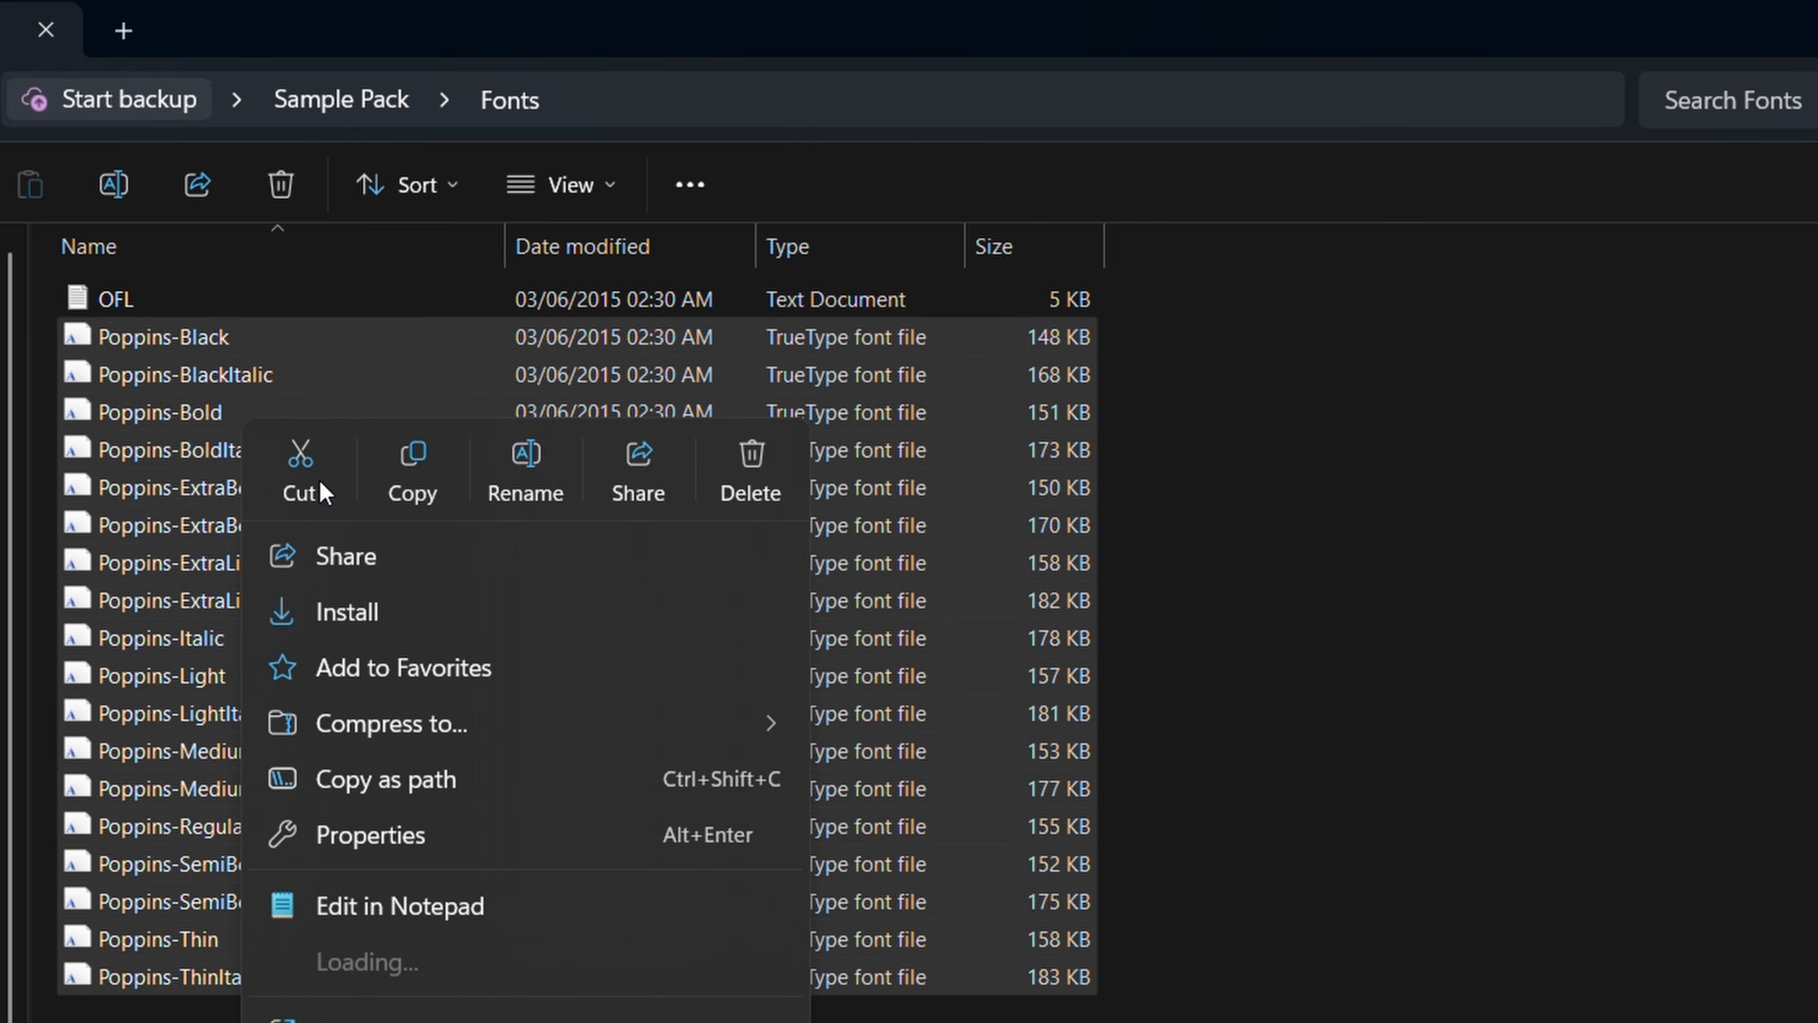
{"action": "left_click", "coordinate": [360, 613]}
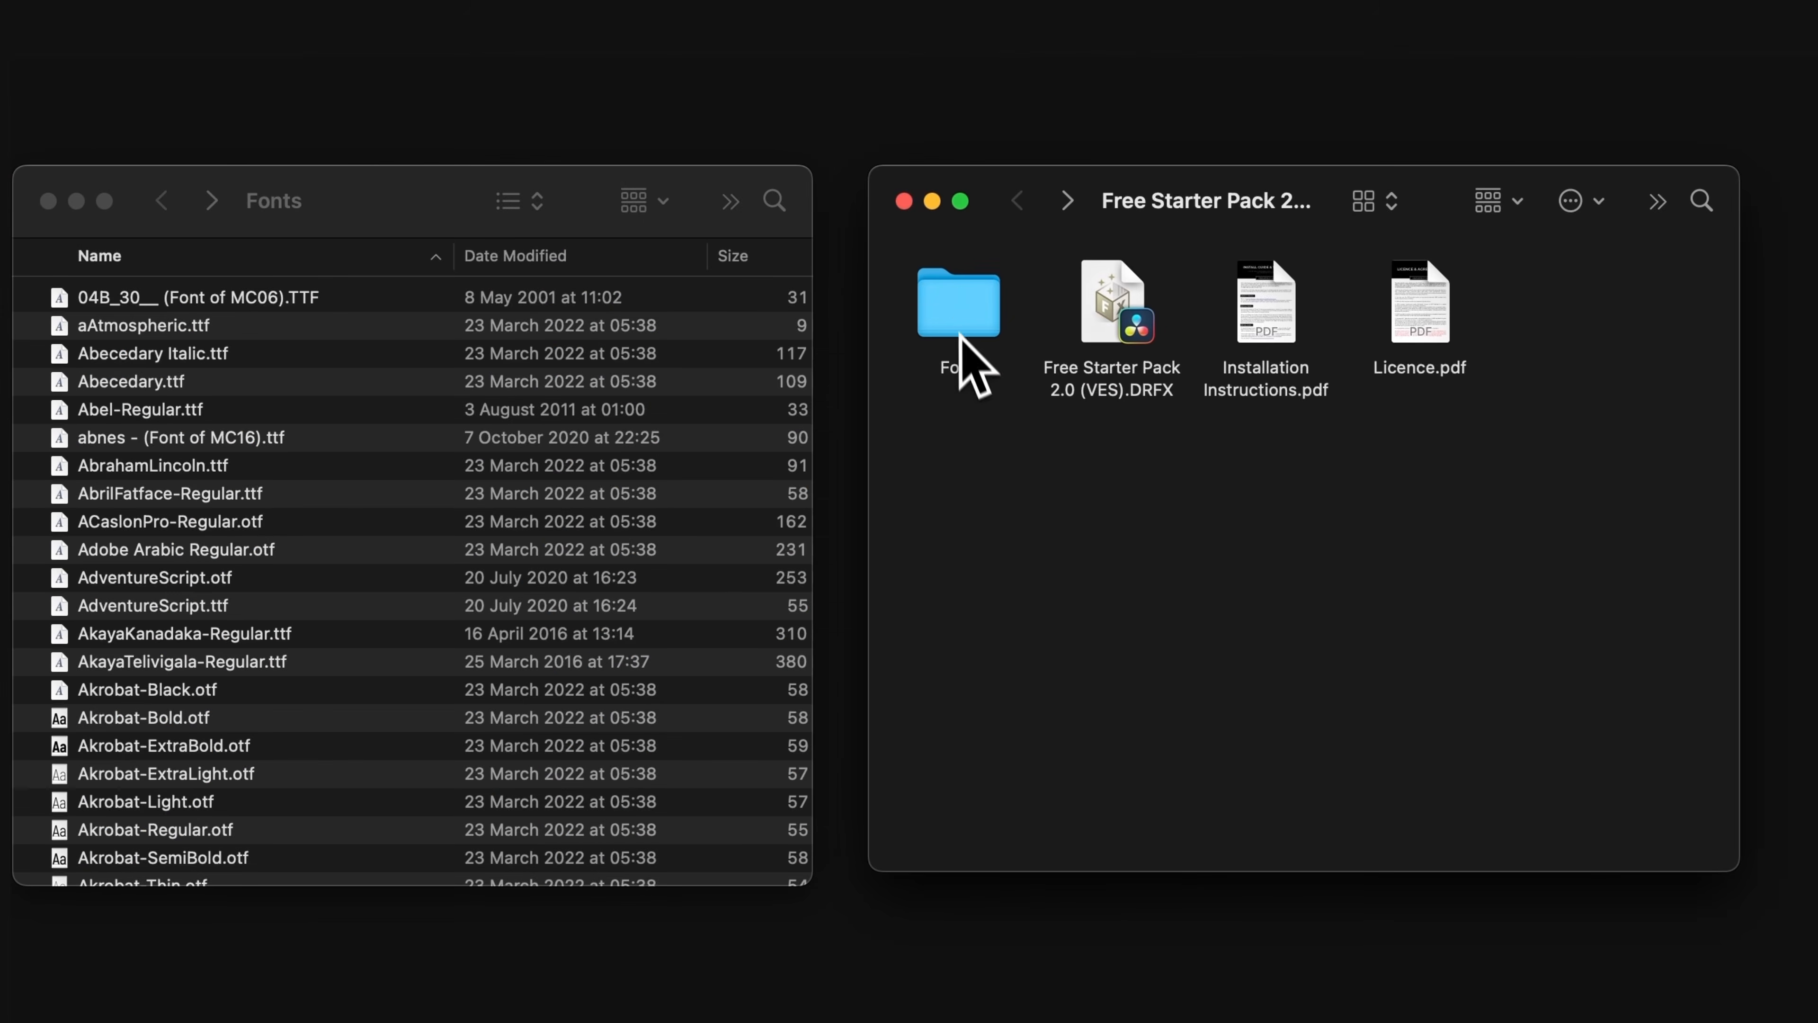
Open the pack's Font folder on macOS, select all Poppins files and move them into the system Fonts folder.
{"action": "double_click", "coordinate": [961, 337]}
{"action": "left_click_drag", "start_coordinate": [900, 297], "coordinate": [1555, 821]}
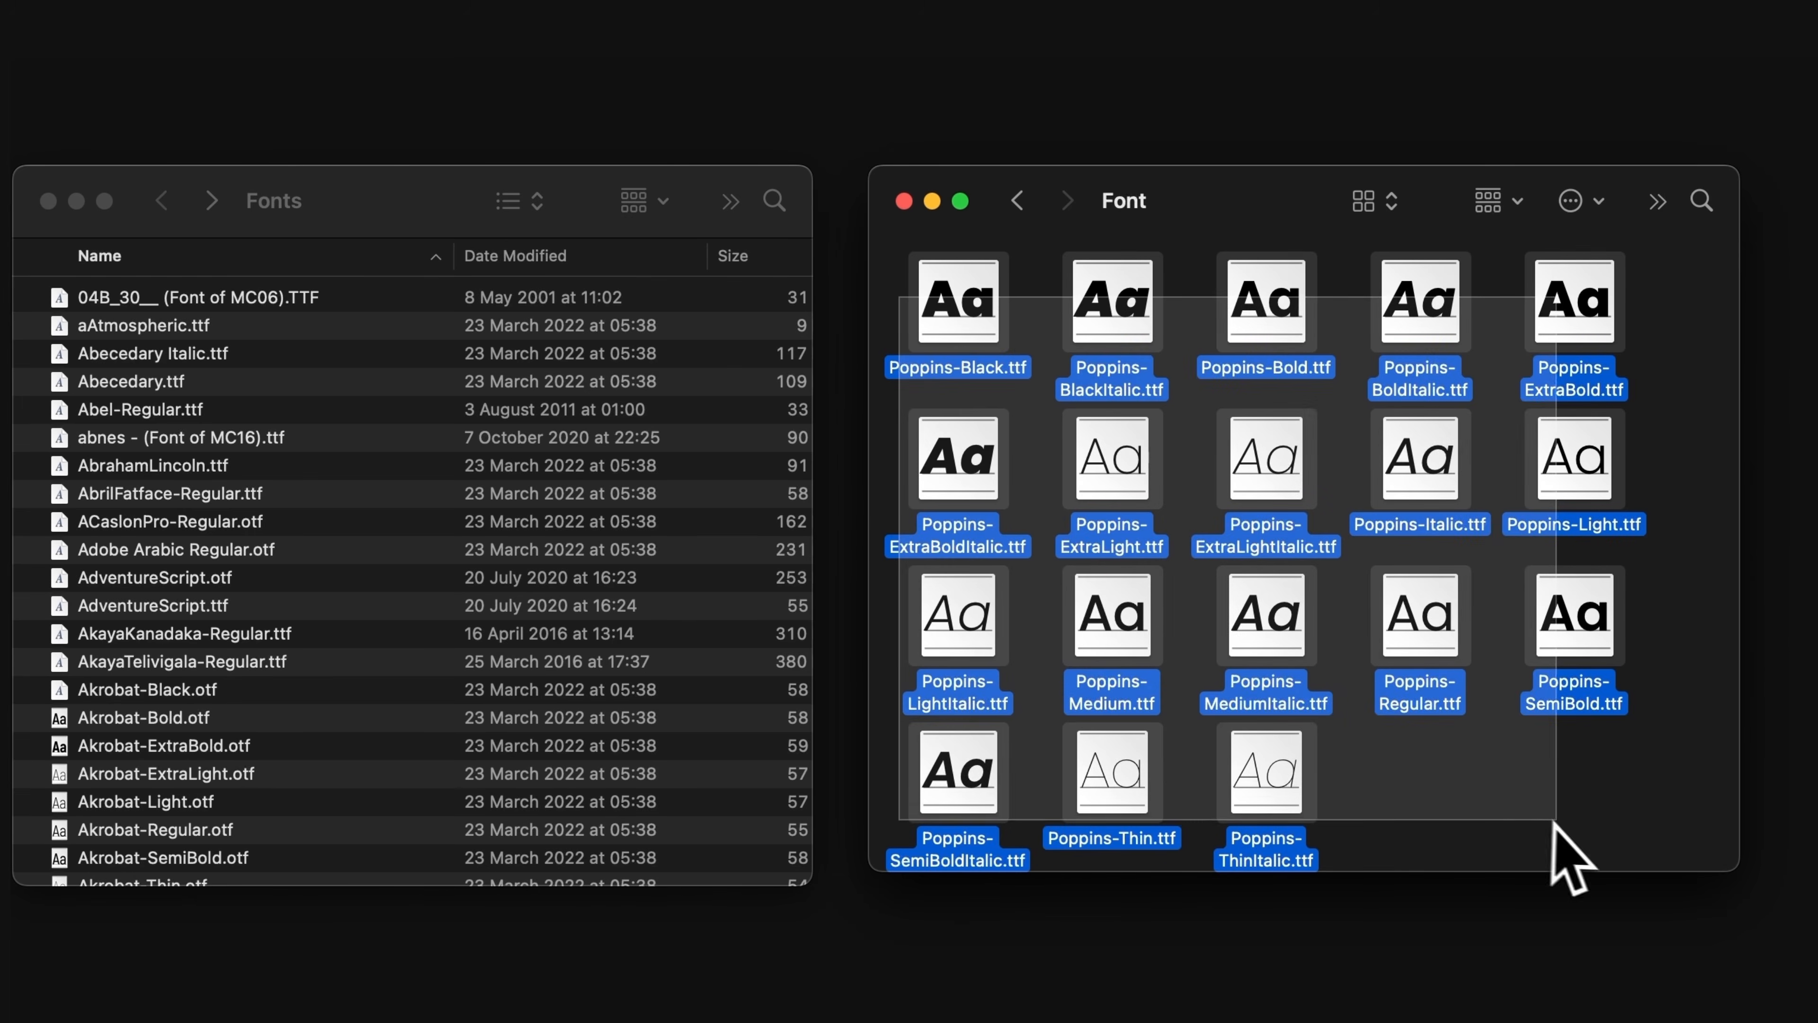
{"action": "left_click_drag", "start_coordinate": [1260, 831], "coordinate": [634, 721]}
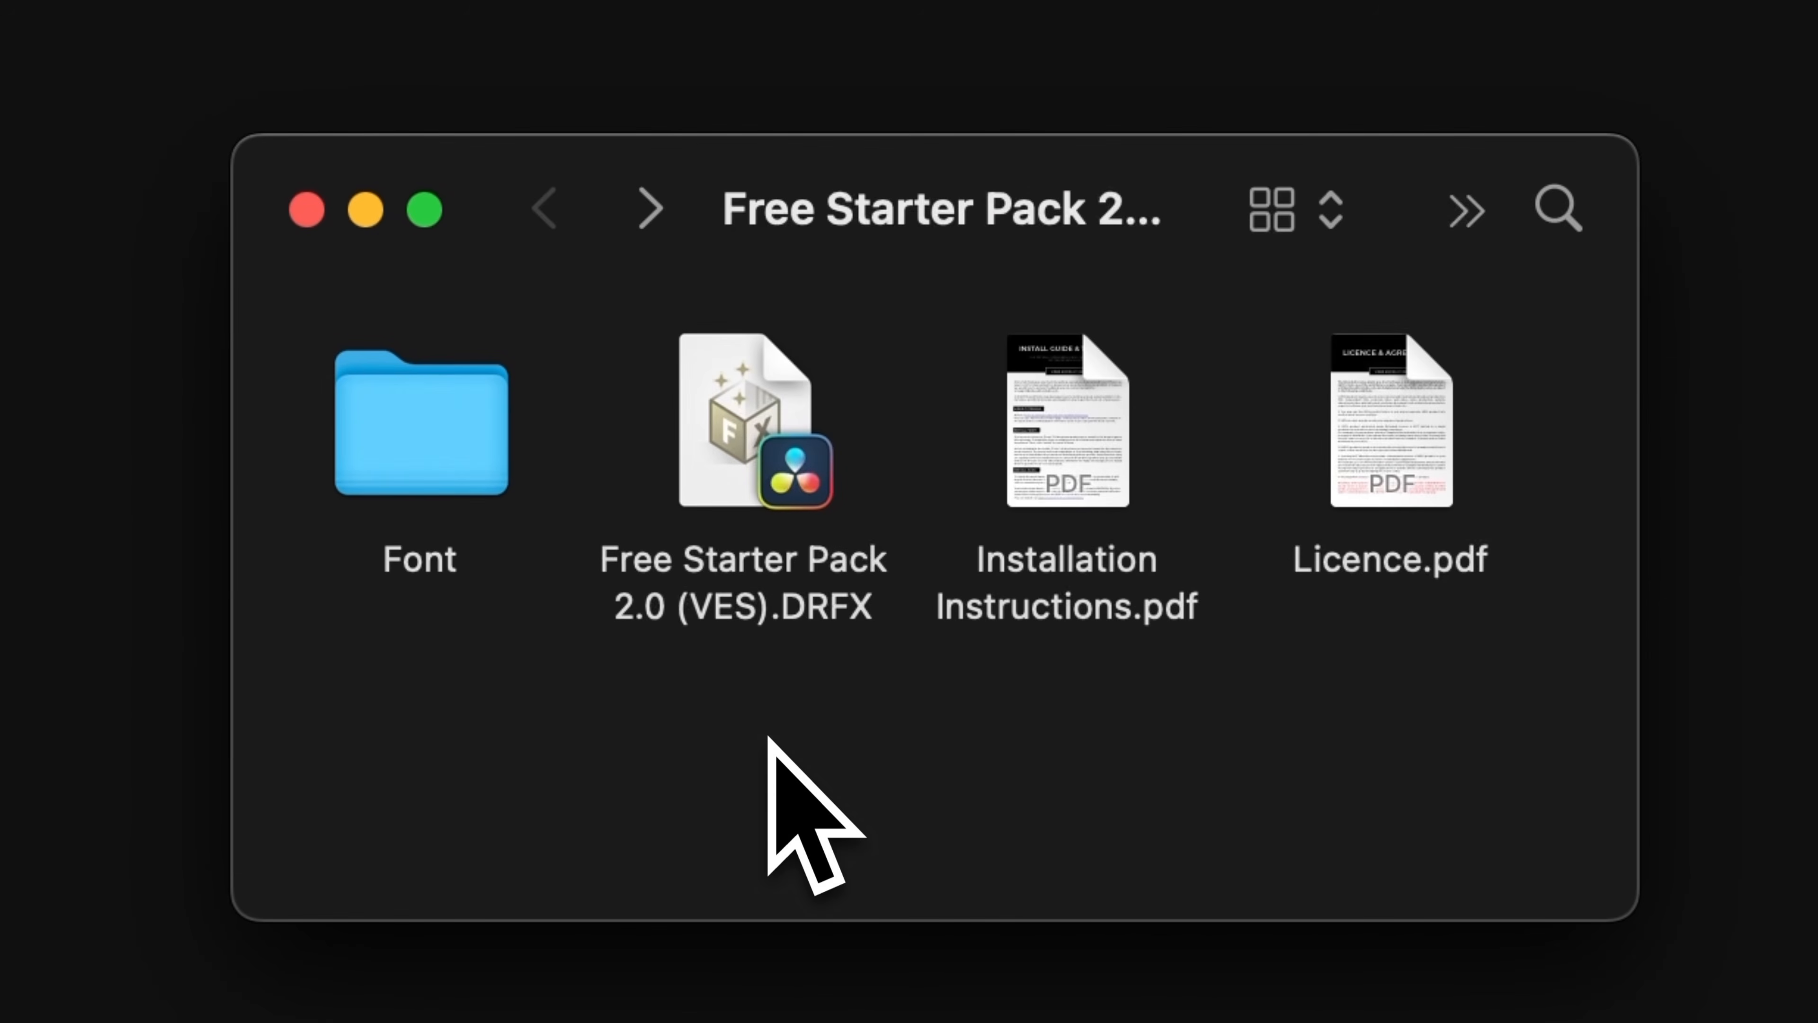
Install the Free Starter Pack 2.0 (VES) DRFX bundle into the Effects Library.
{"action": "double_click", "coordinate": [771, 479]}
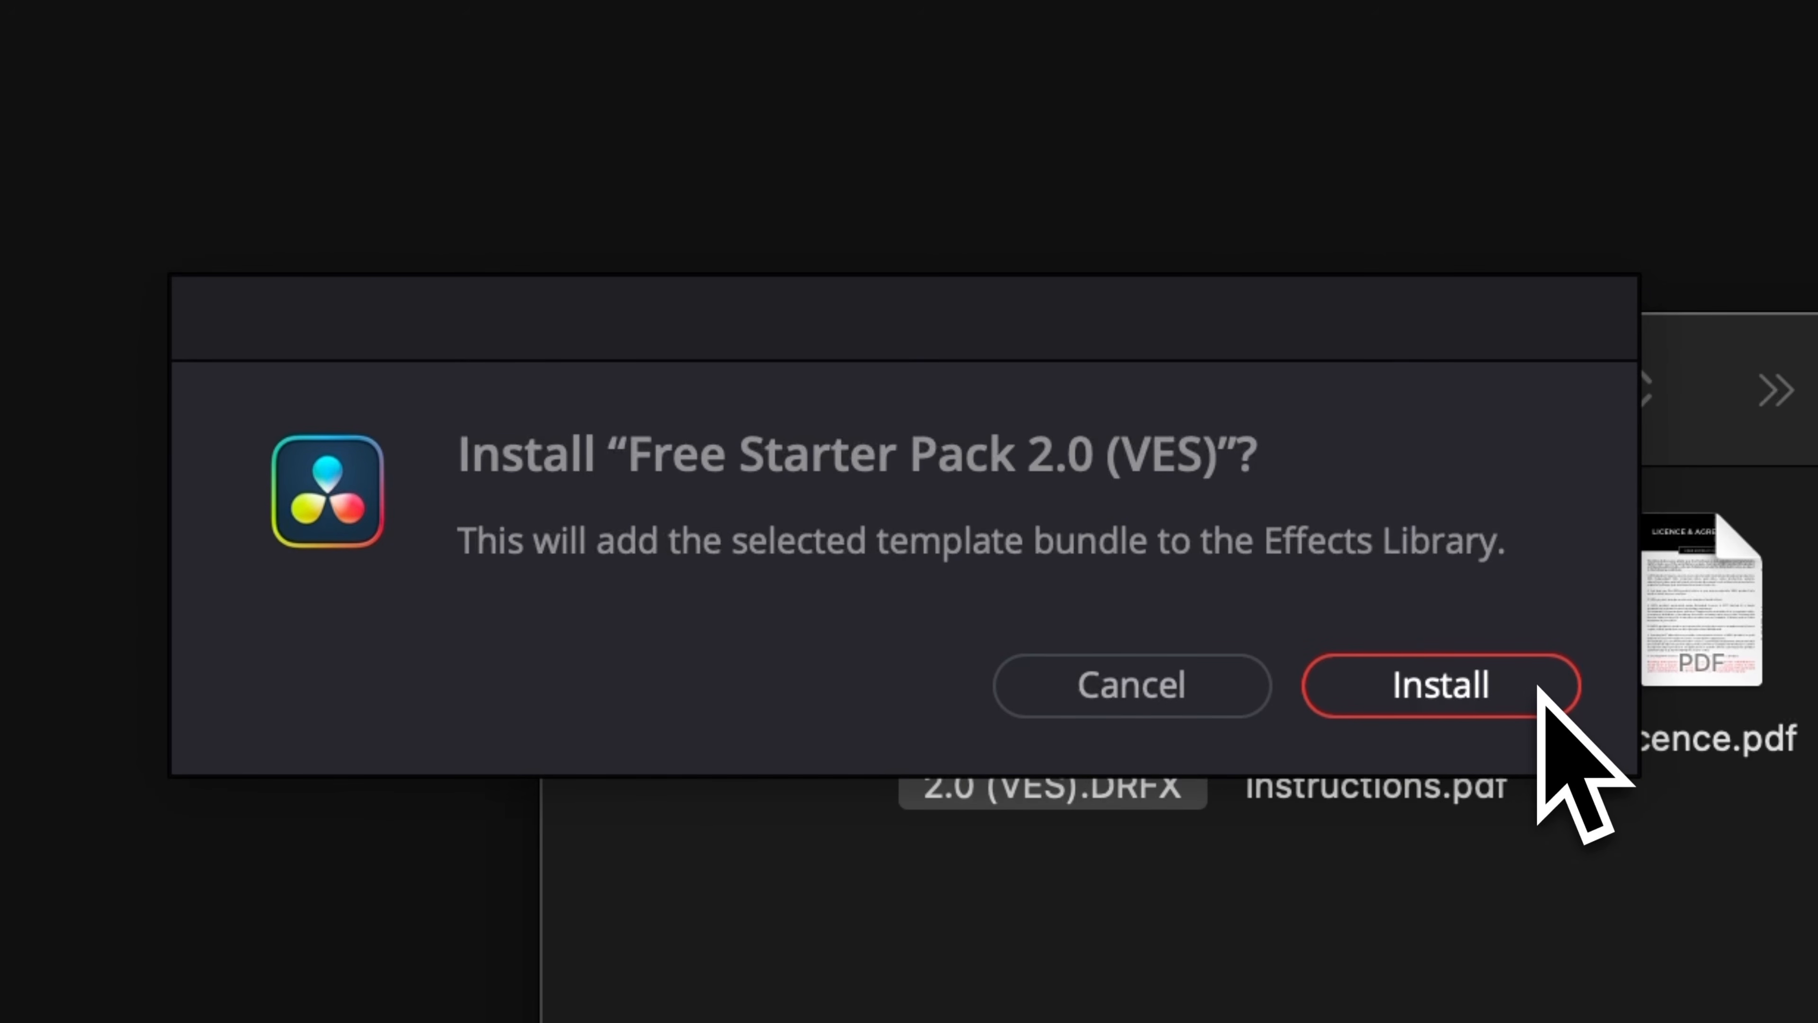
{"action": "left_click", "coordinate": [1539, 687]}
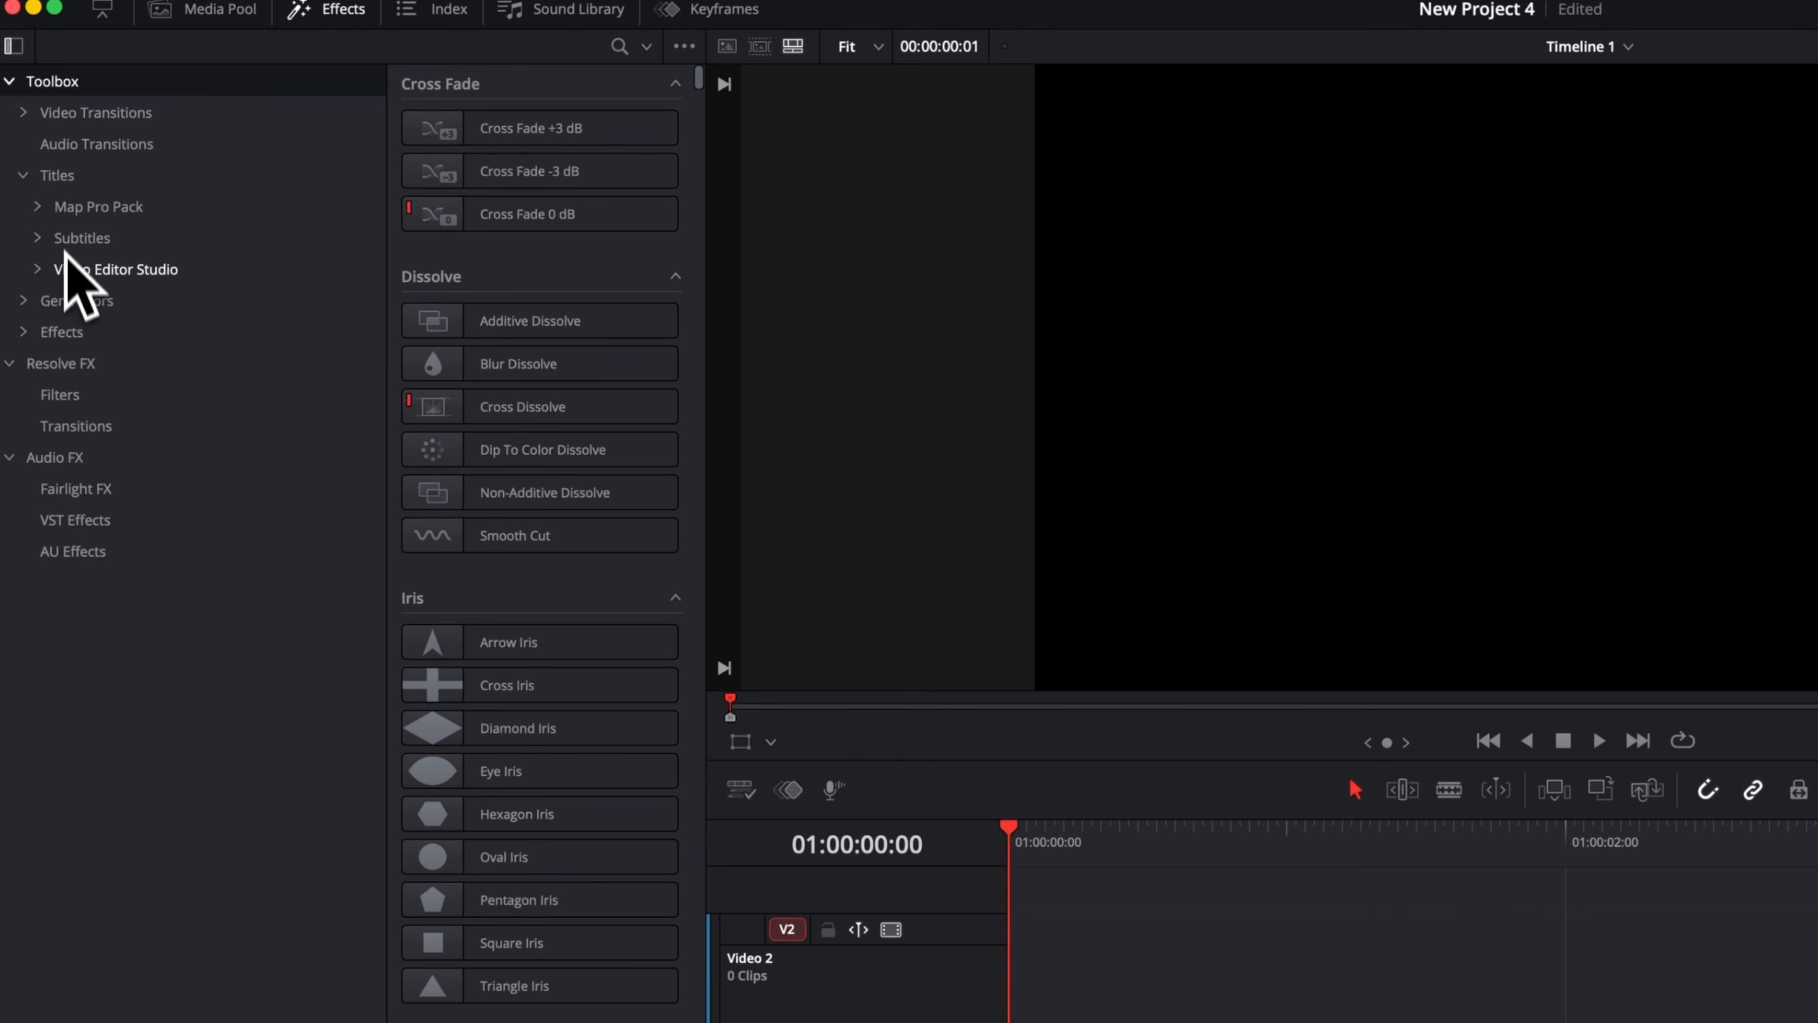
Add the Question title from Video Editor Studio's Free Starter Pack 2.0, category 13. Social Media, to the timeline and play it.
{"action": "left_click", "coordinate": [36, 274]}
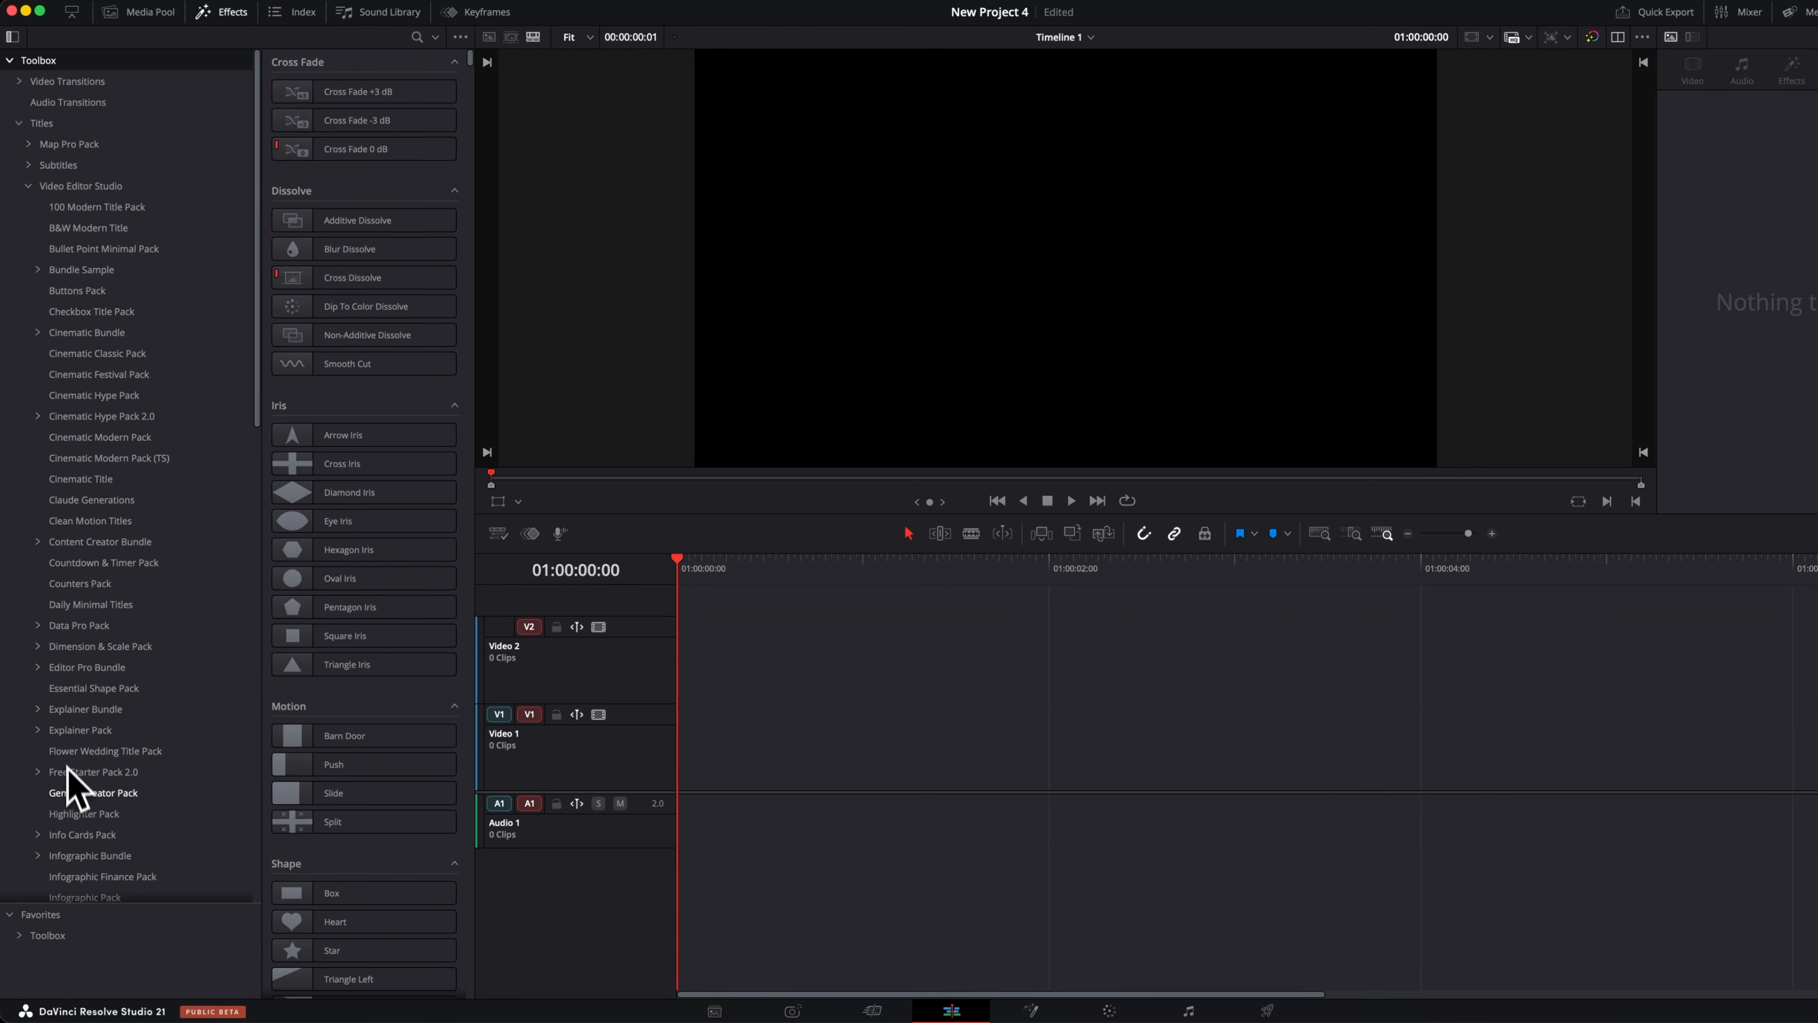
{"action": "left_click", "coordinate": [70, 772]}
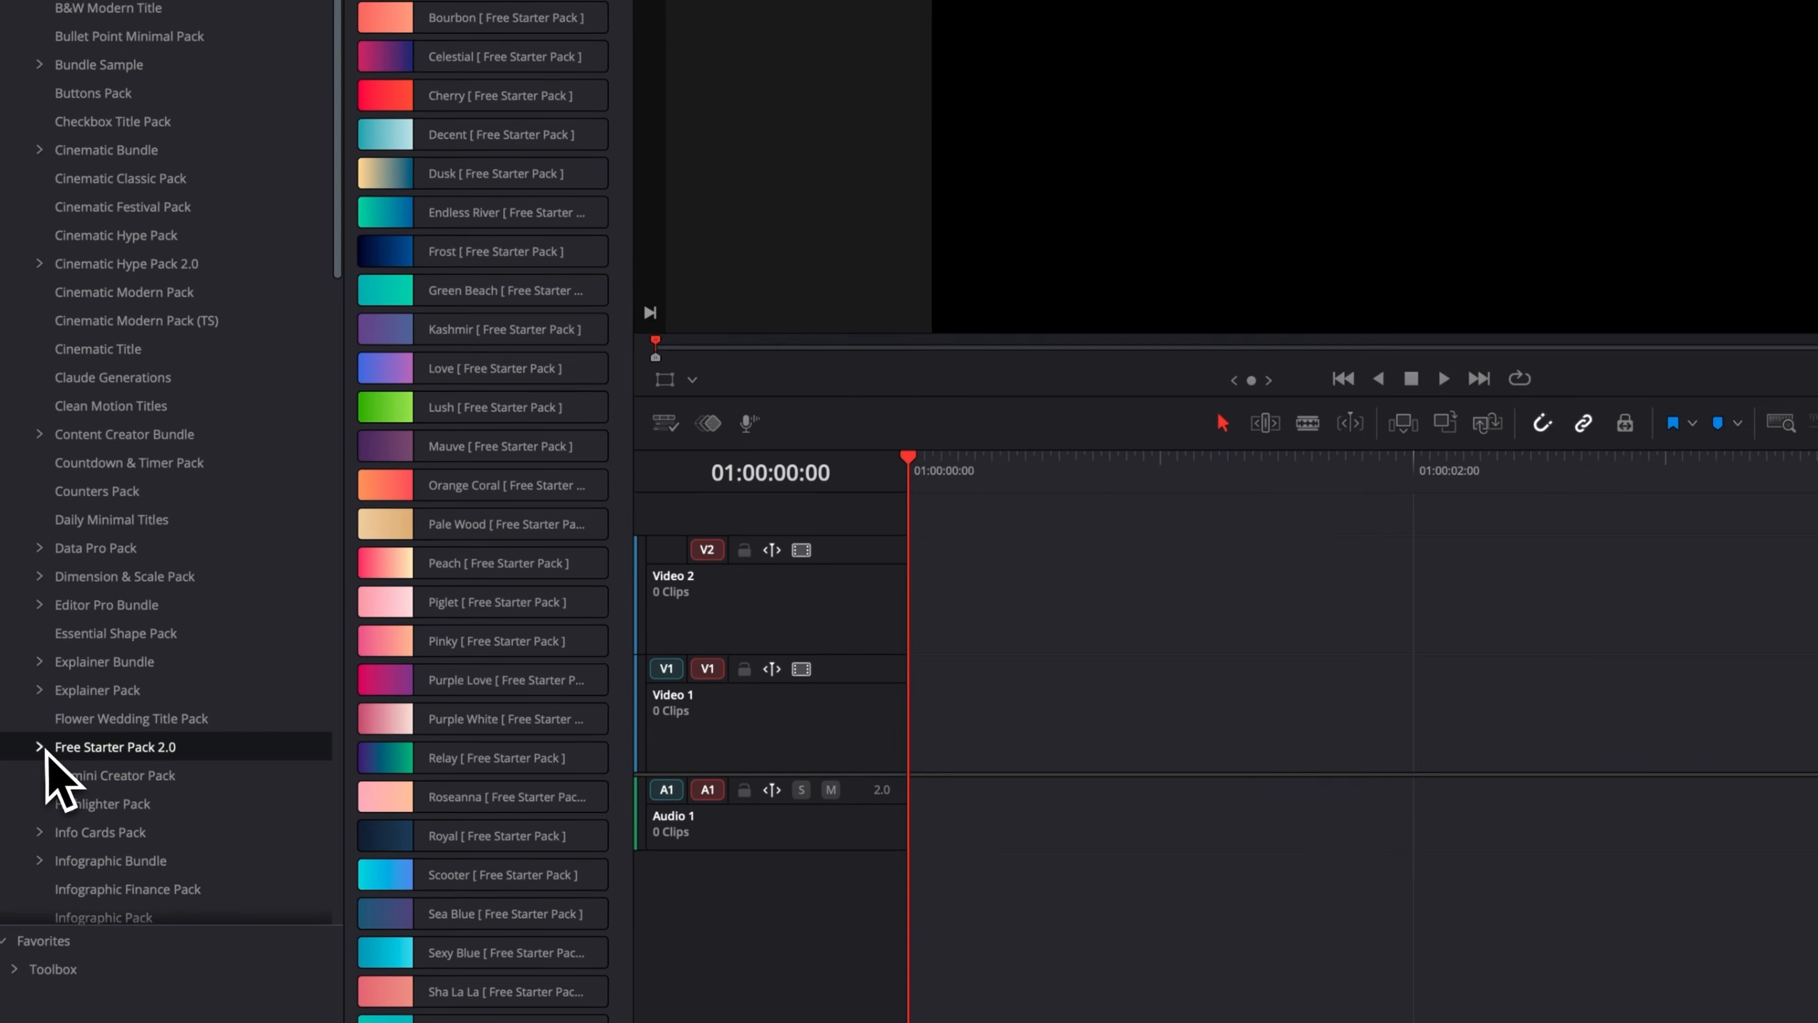
{"action": "left_click", "coordinate": [38, 772]}
{"action": "scroll", "coordinate": [40, 774], "scroll_direction": "down", "scroll_amount": 5}
{"action": "scroll", "coordinate": [43, 741], "scroll_direction": "down", "scroll_amount": 3}
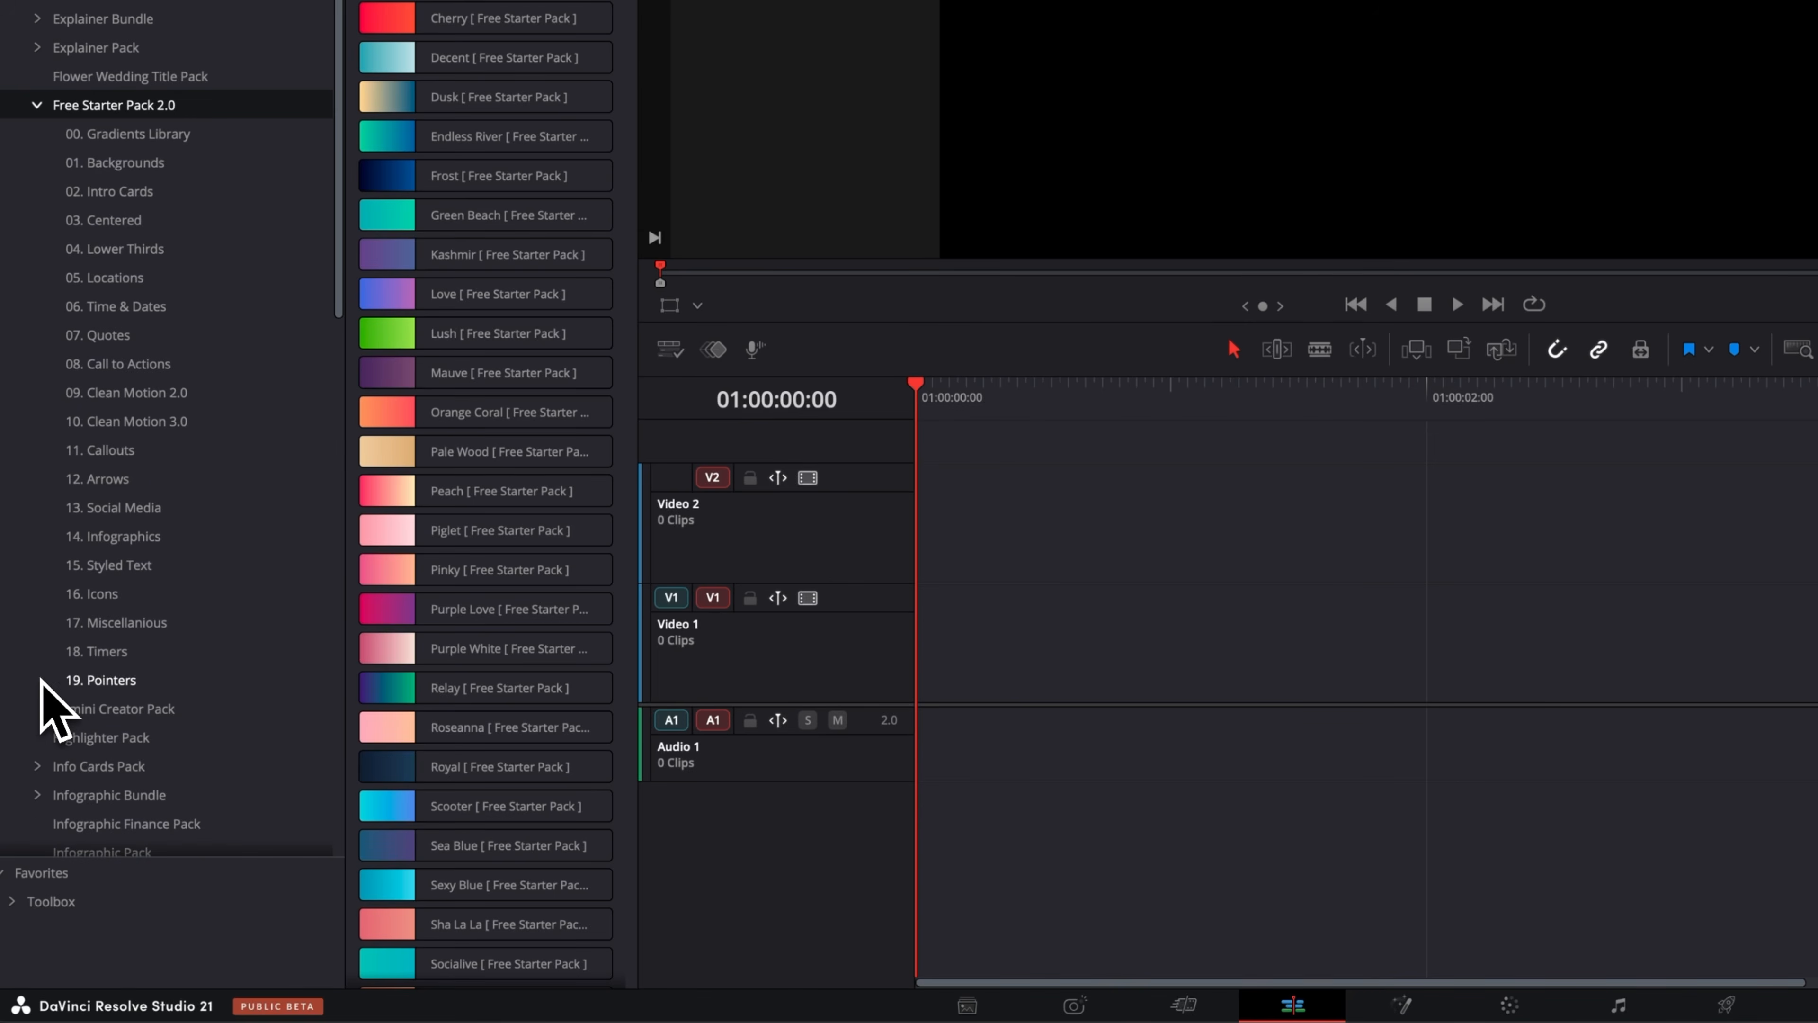
{"action": "left_click", "coordinate": [123, 510]}
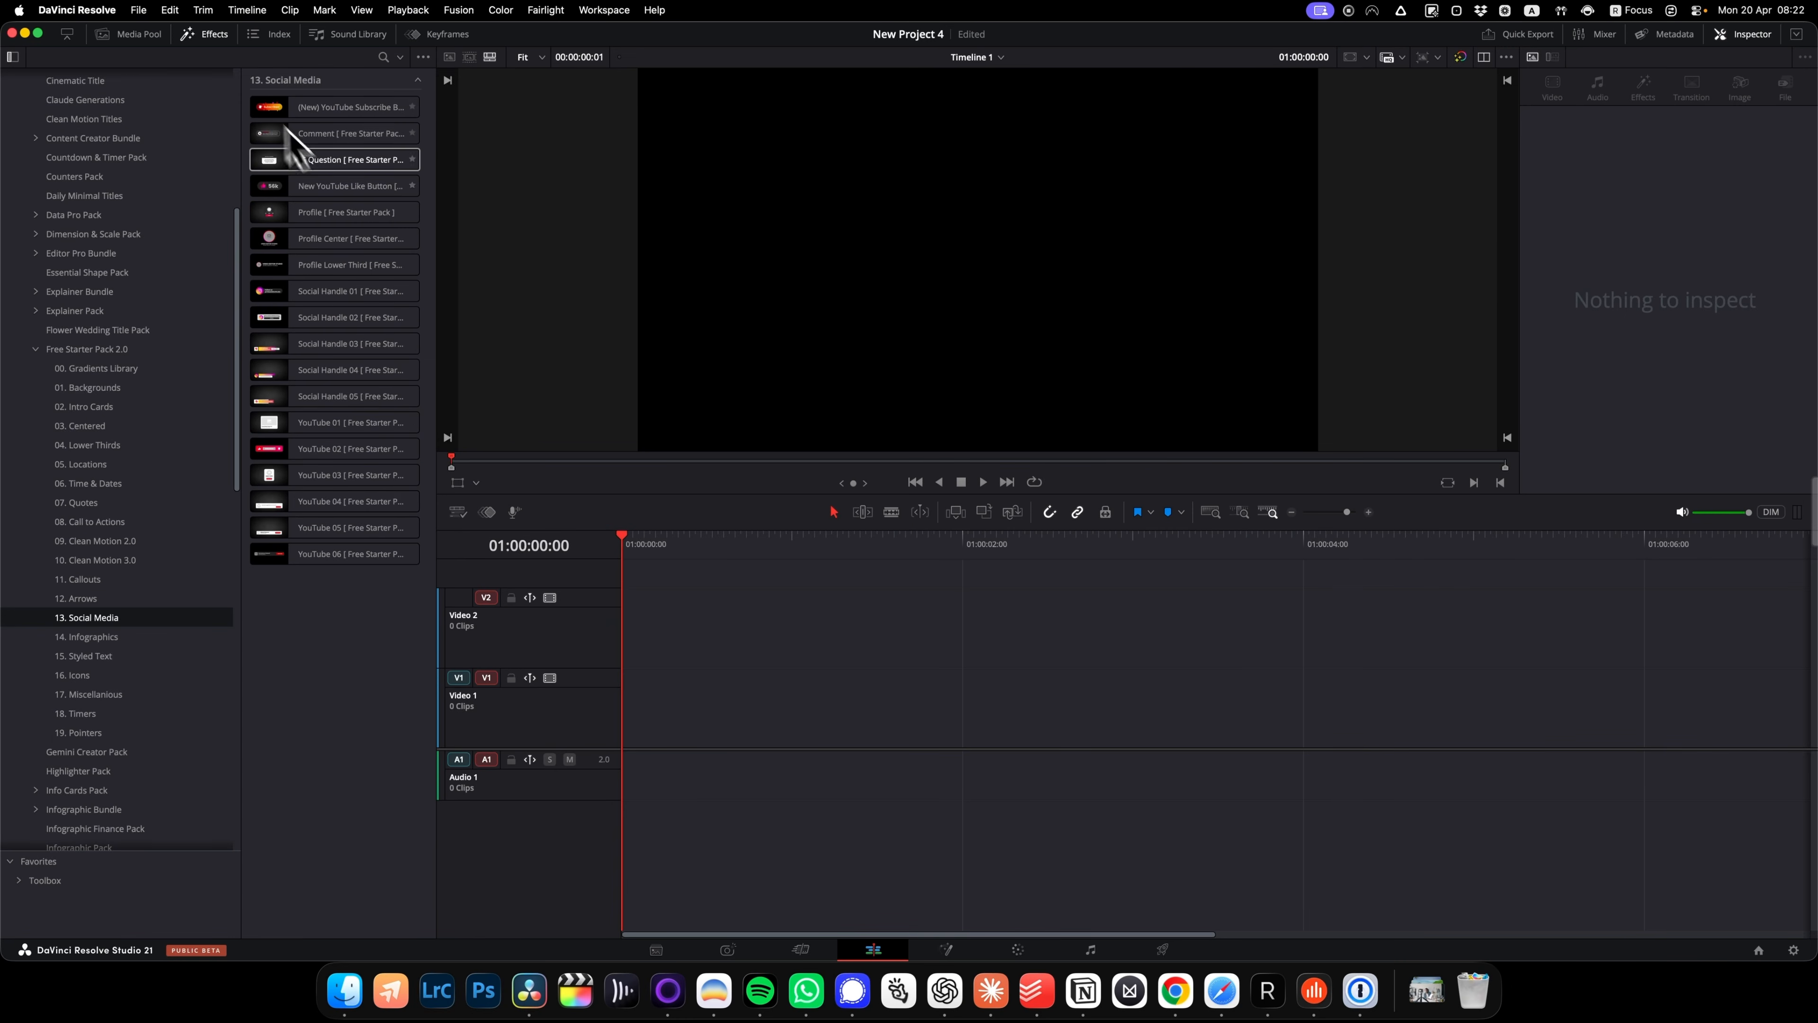
{"action": "left_click_drag", "start_coordinate": [302, 163], "coordinate": [644, 724]}
{"action": "key", "text": "space"}
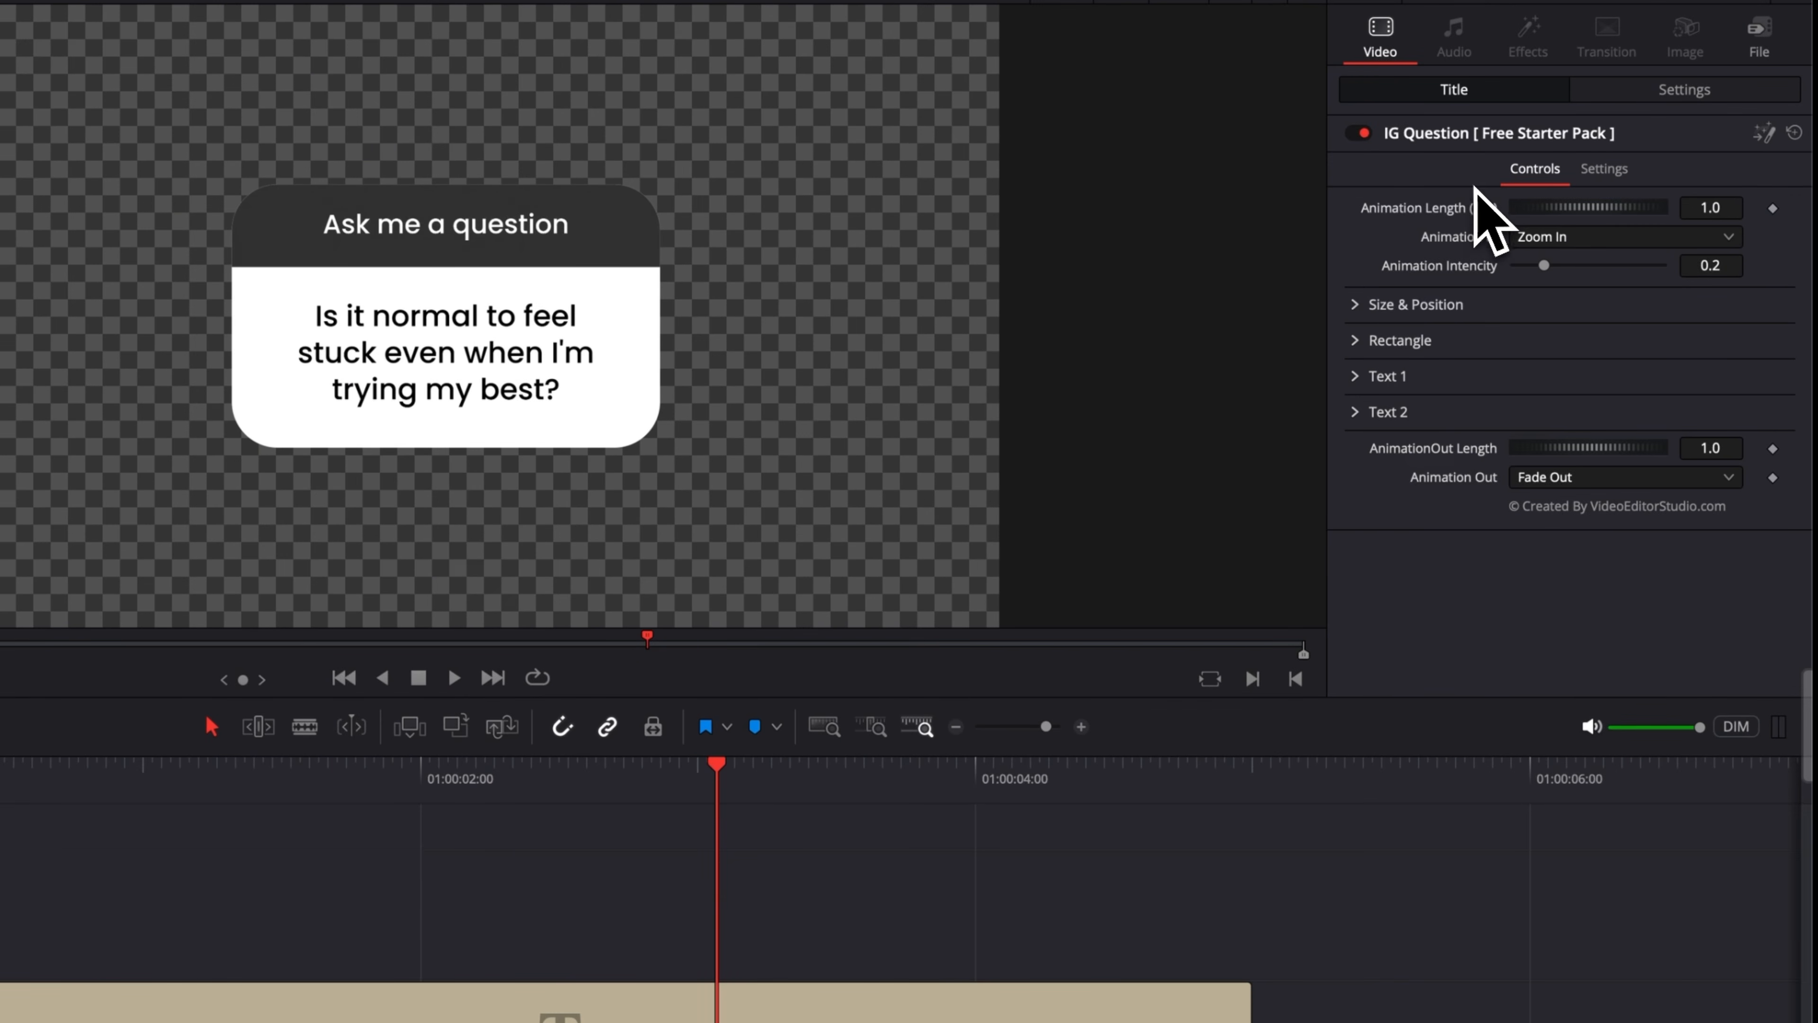
Shrink the question card with the Size slider under Size & Position.
{"action": "left_click", "coordinate": [1550, 239]}
{"action": "left_click", "coordinate": [1381, 231]}
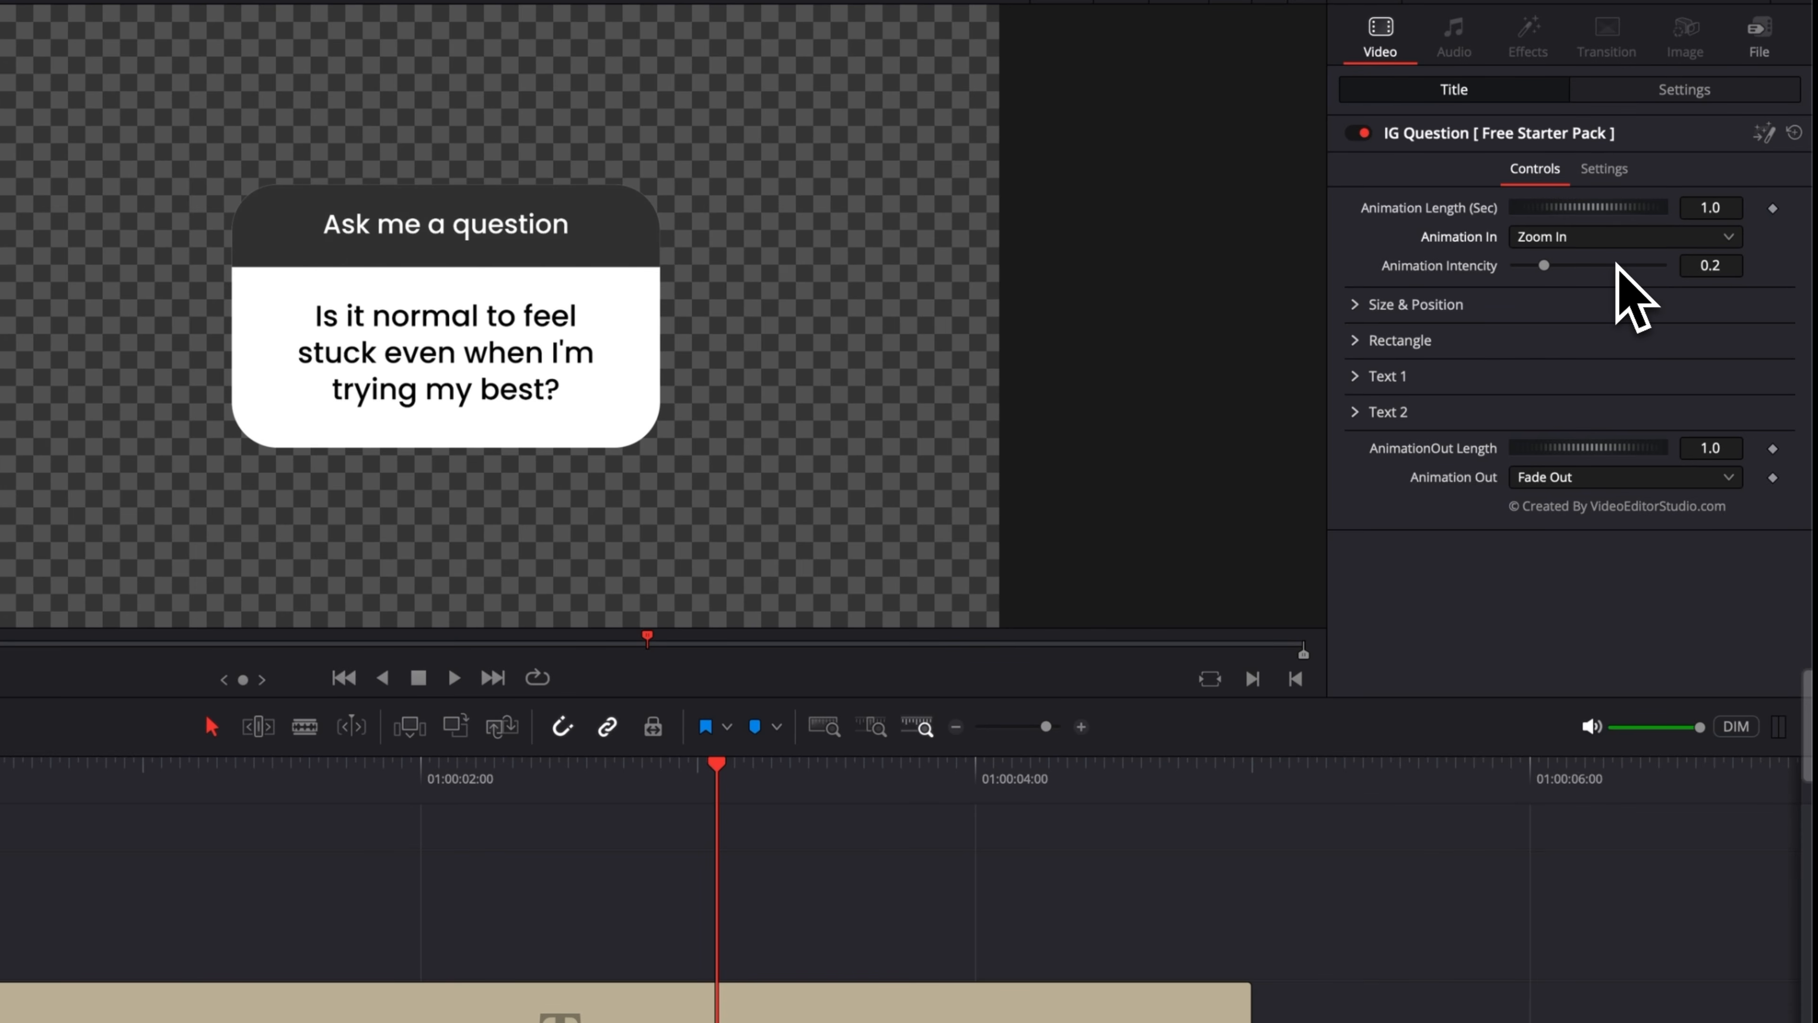
{"action": "left_click", "coordinate": [1374, 308]}
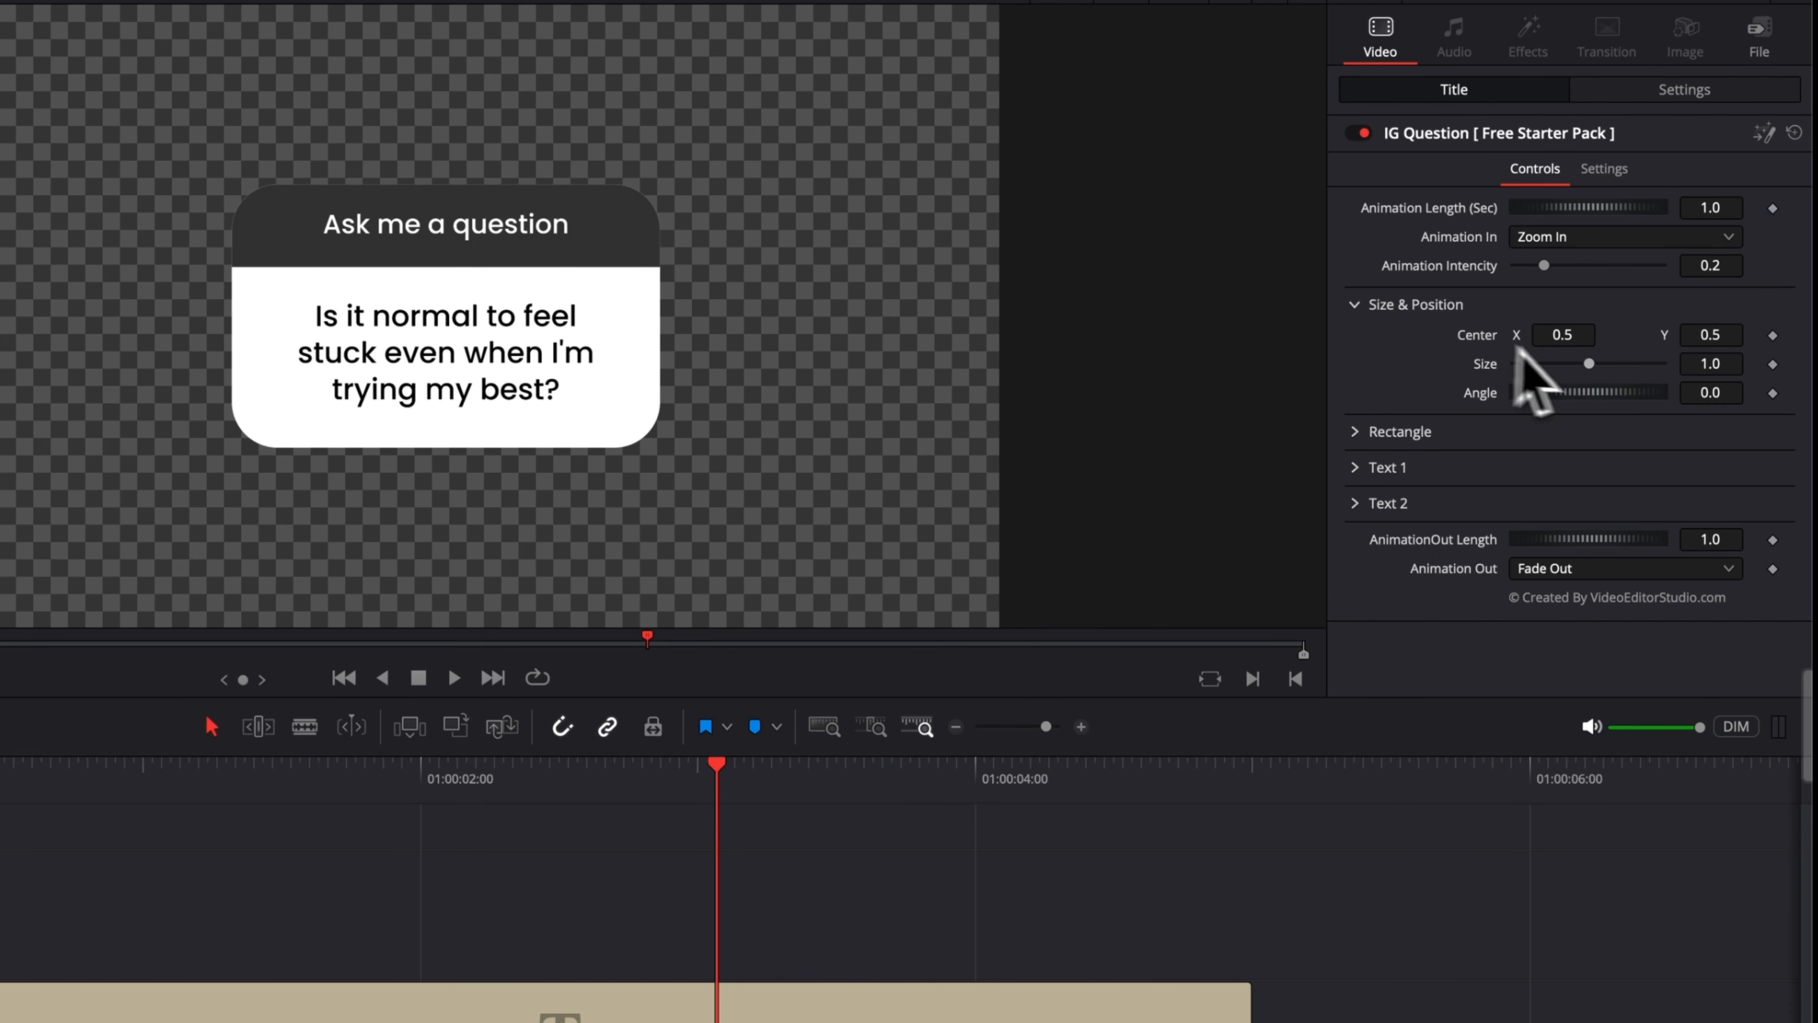
{"action": "left_click_drag", "start_coordinate": [1591, 363], "coordinate": [1503, 391]}
{"action": "left_click", "coordinate": [1350, 304]}
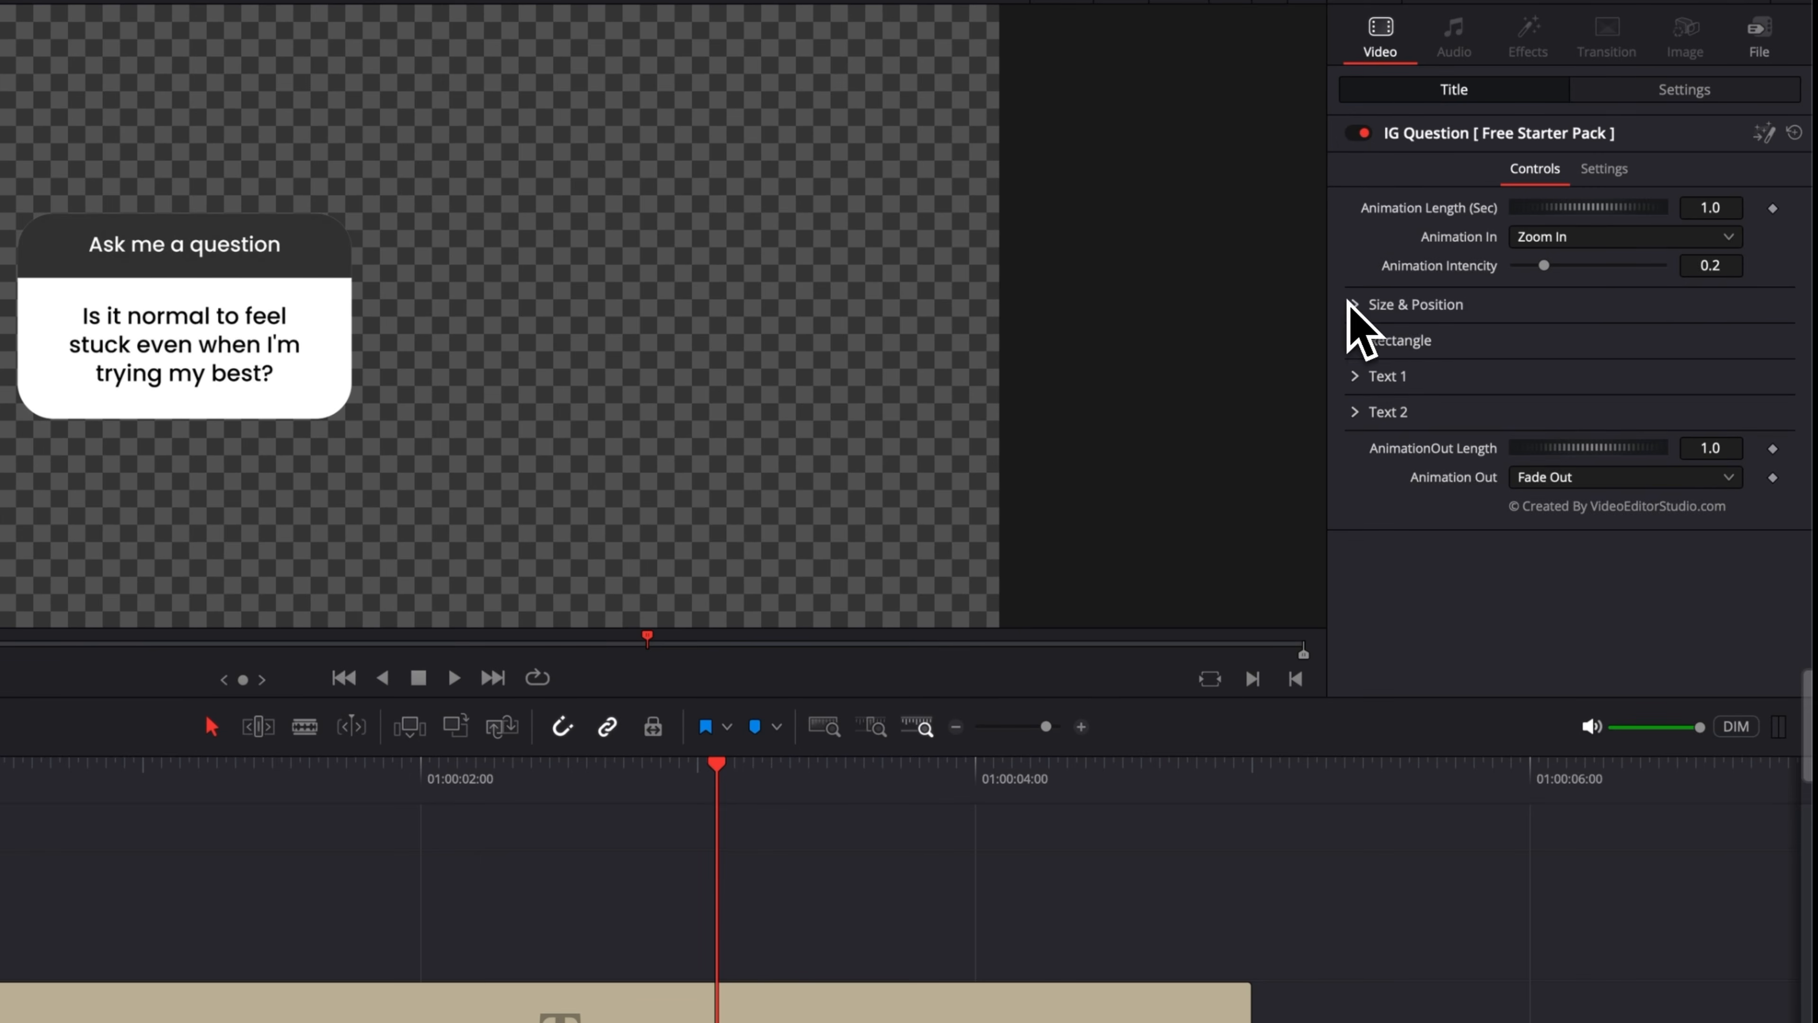
Examine the title's Rectangle and Text 1 settings, including font and text layout options.
{"action": "left_click", "coordinate": [1355, 340]}
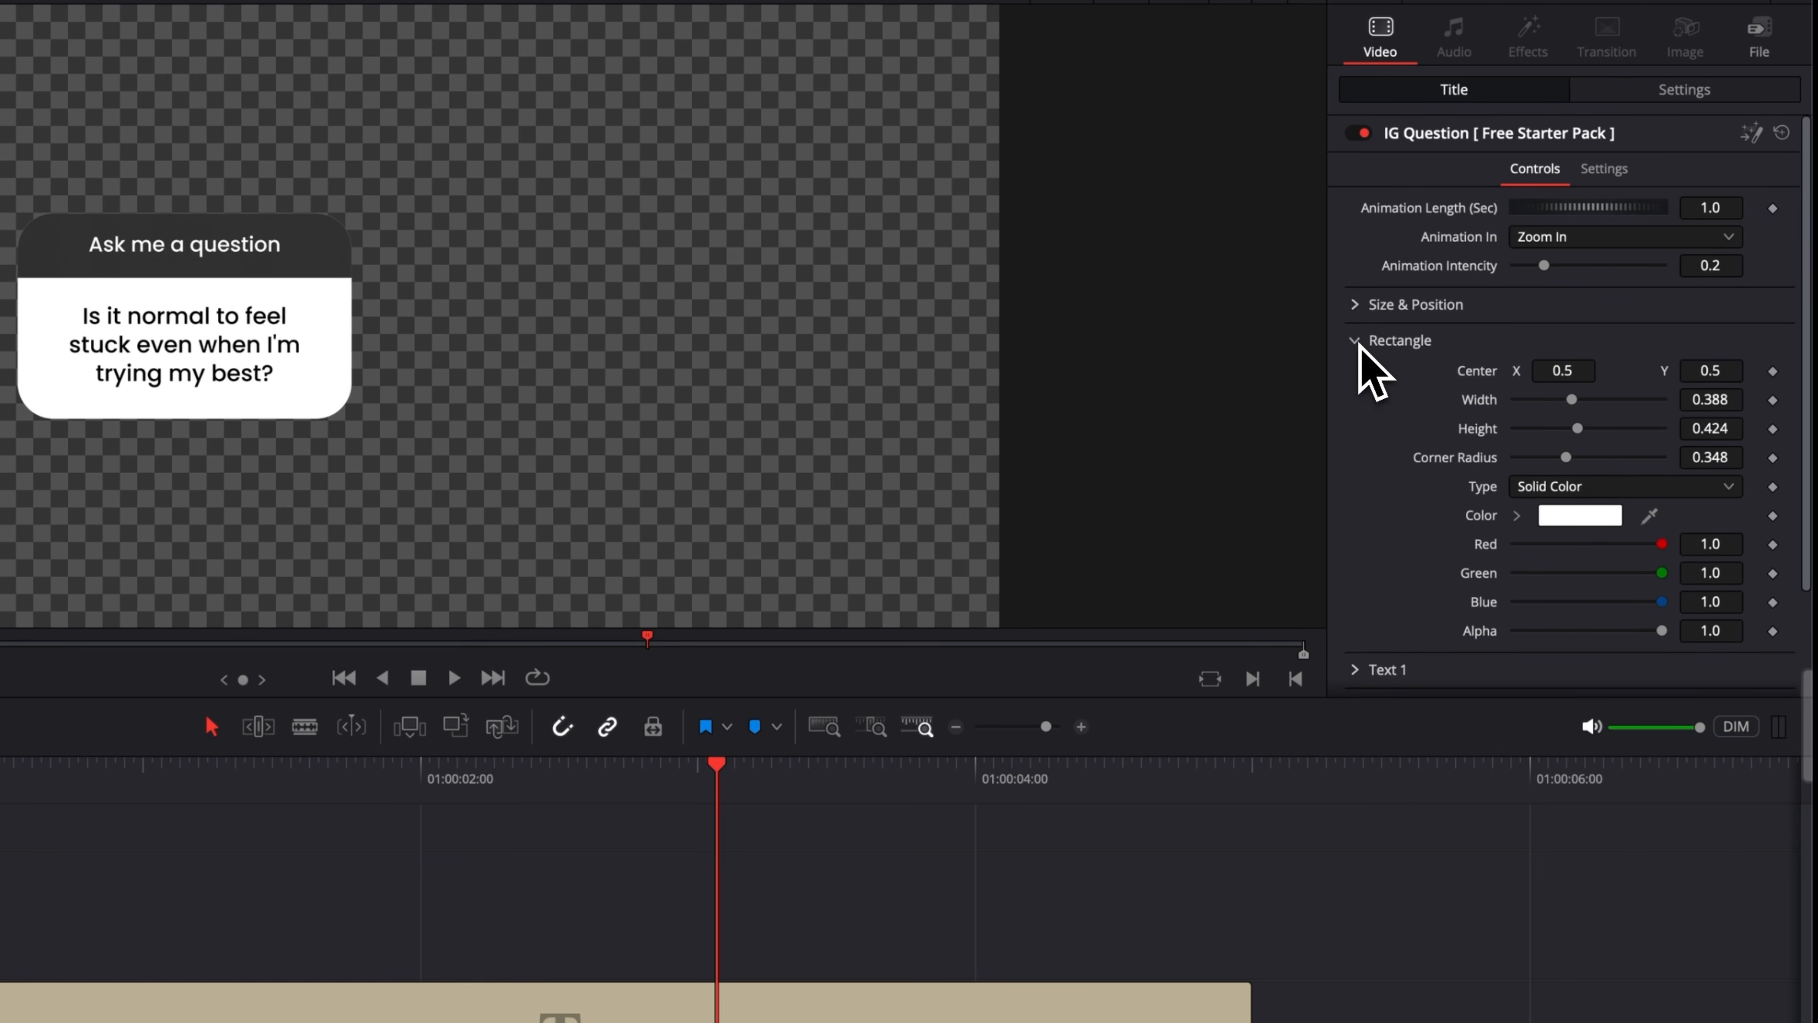
{"action": "left_click", "coordinate": [1357, 342]}
{"action": "left_click", "coordinate": [1356, 377]}
{"action": "scroll", "coordinate": [1375, 438], "scroll_direction": "down", "scroll_amount": 3}
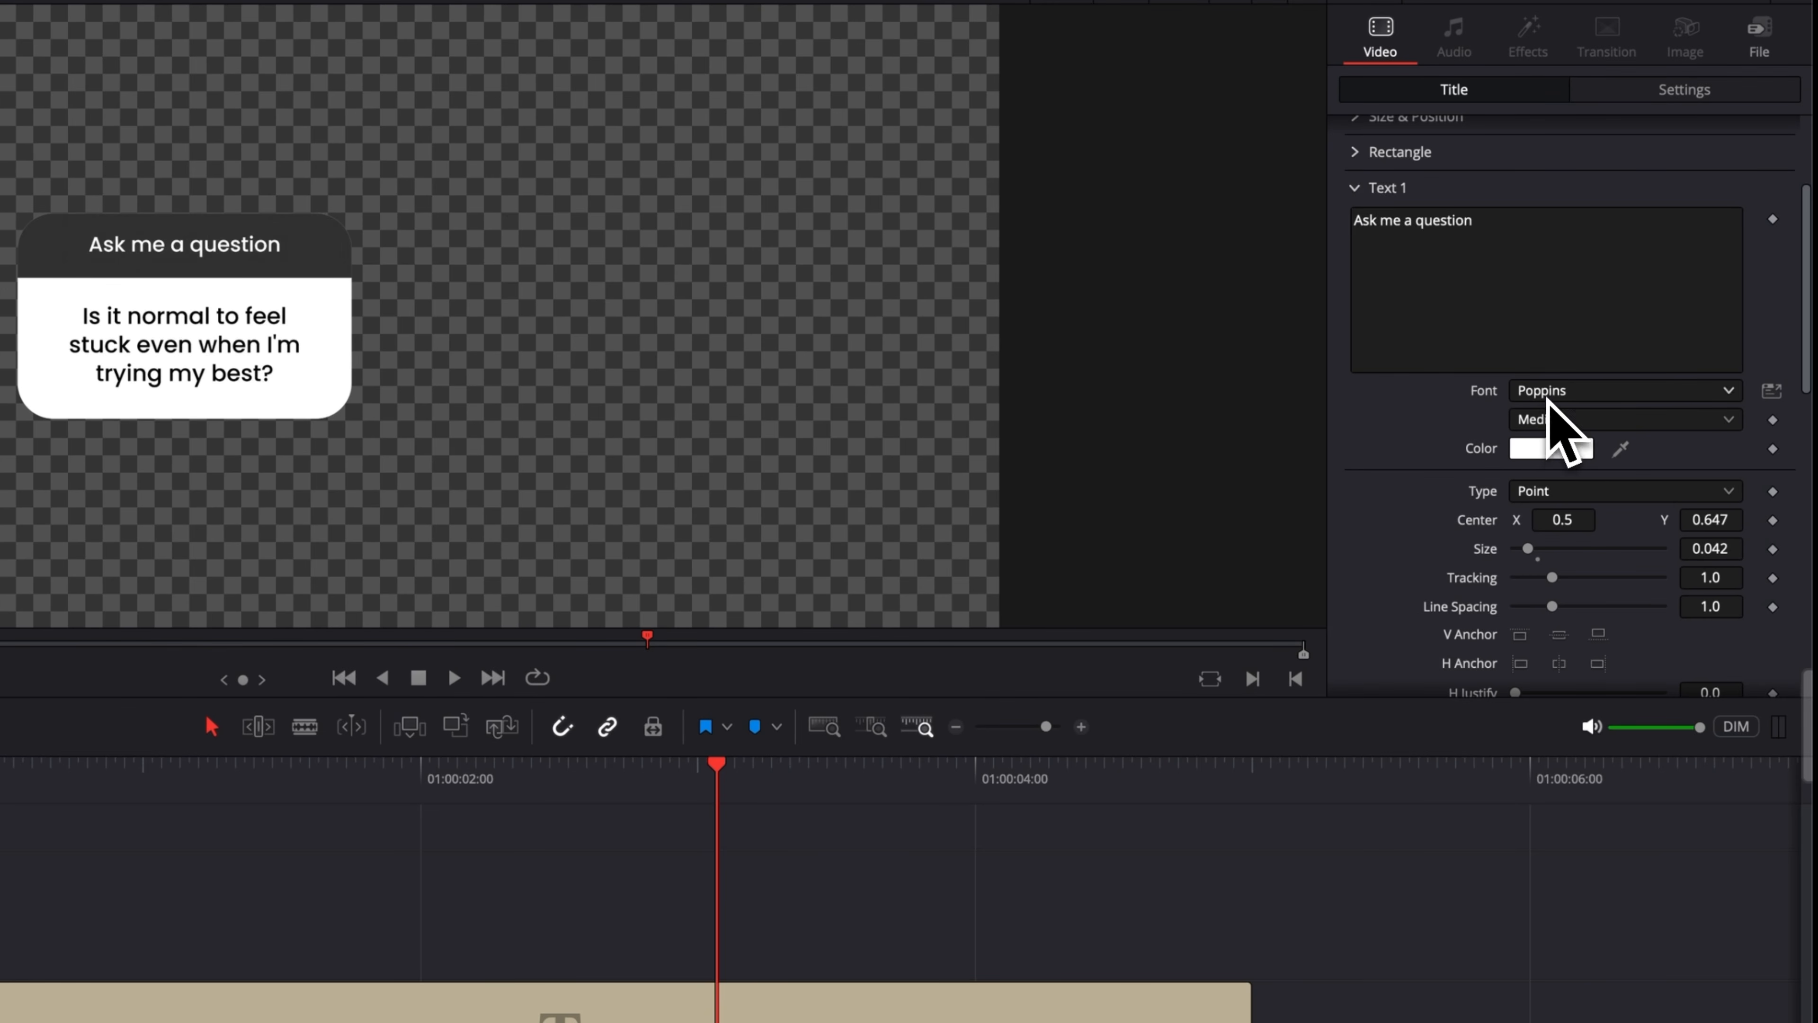
{"action": "scroll", "coordinate": [1549, 399], "scroll_direction": "down", "scroll_amount": 3}
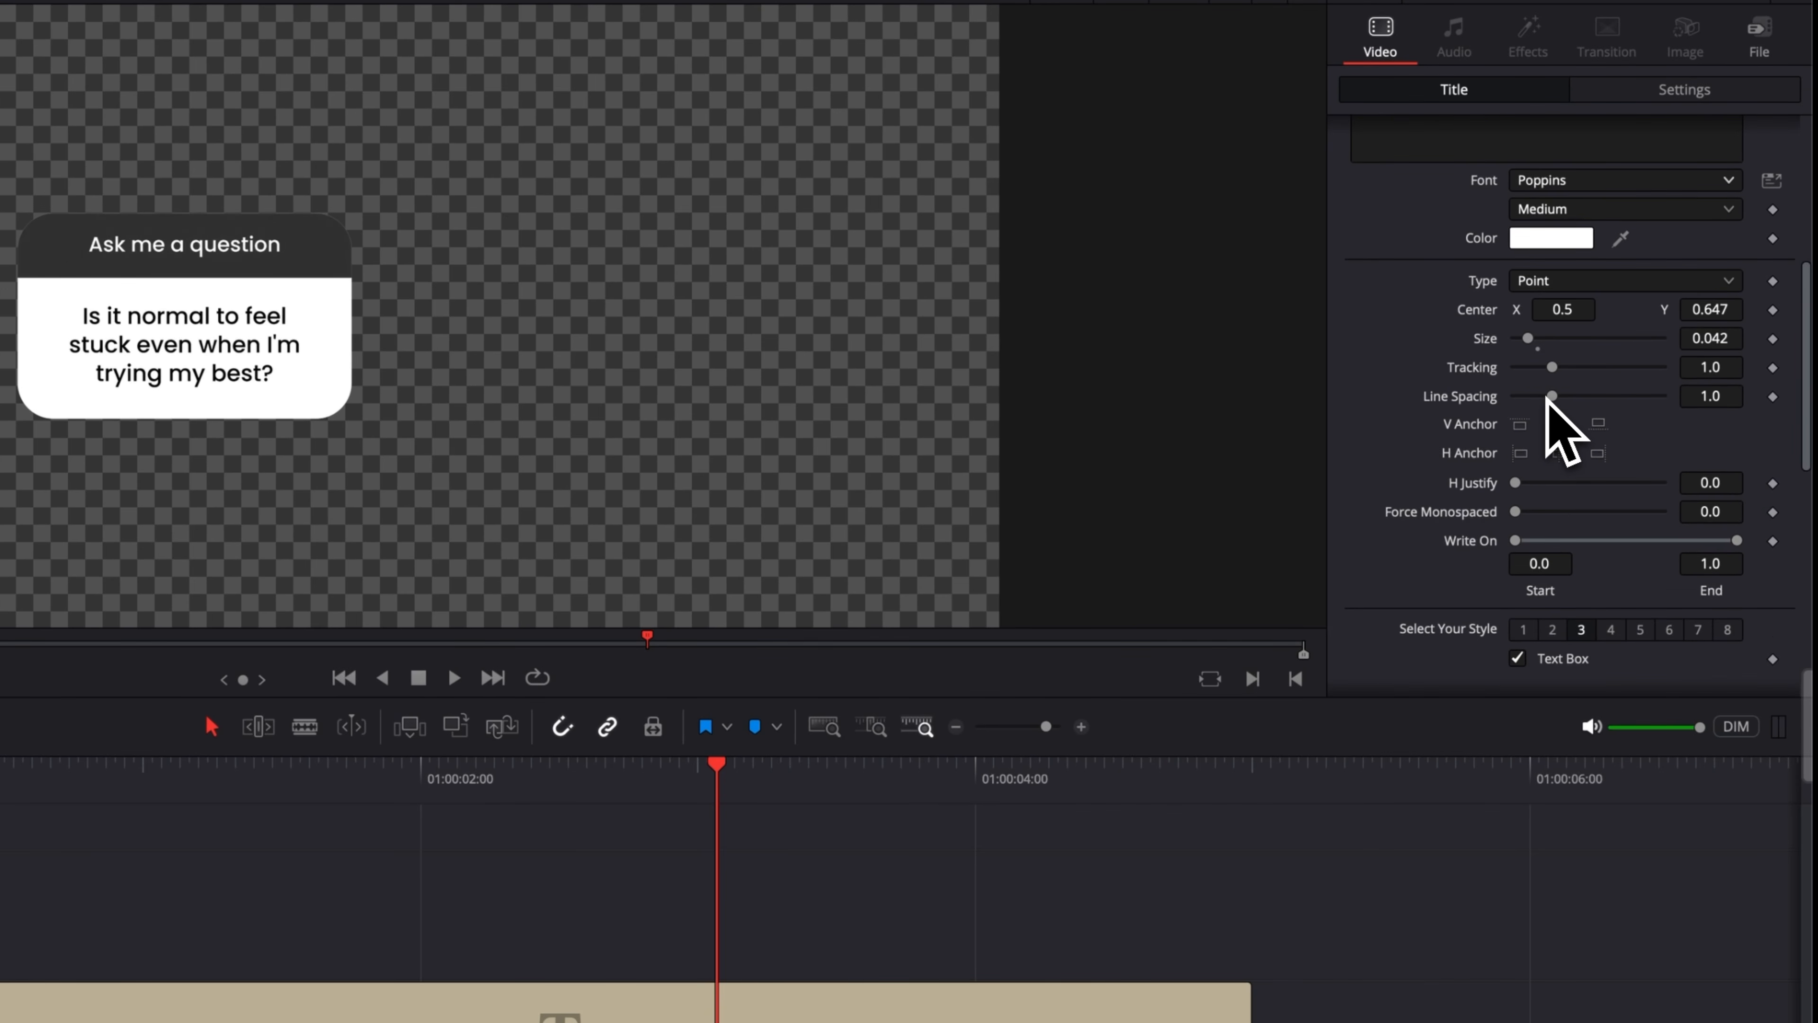
{"action": "scroll", "coordinate": [1549, 396], "scroll_direction": "up", "scroll_amount": 6}
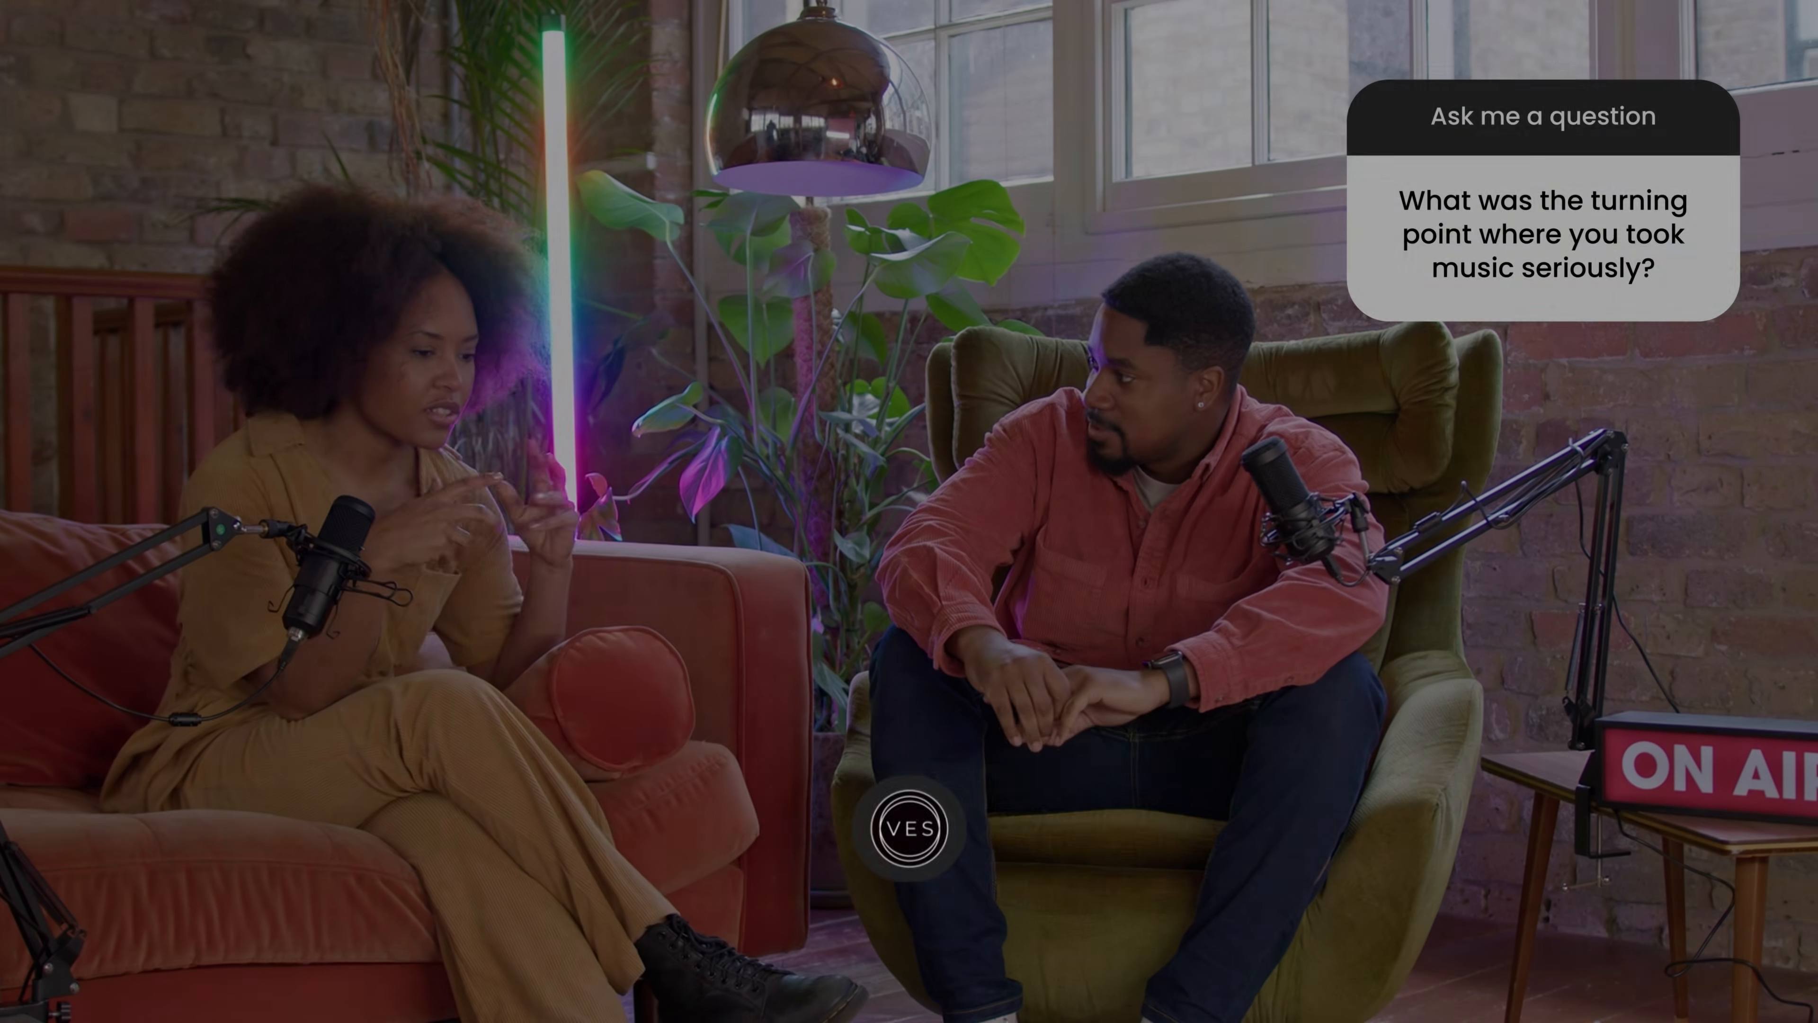